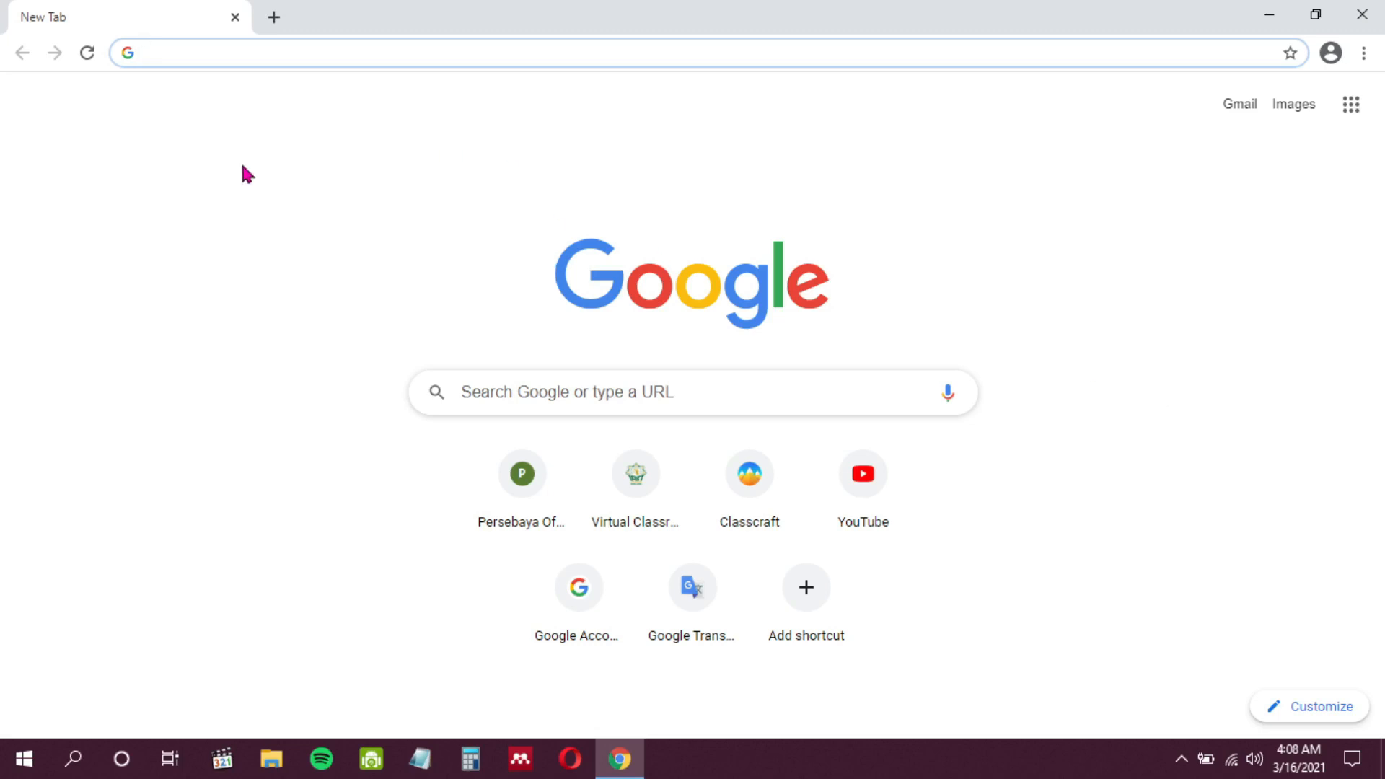
Step: Open the Google Sites website at sites.google.com
{"action": "type", "text": "sites."}
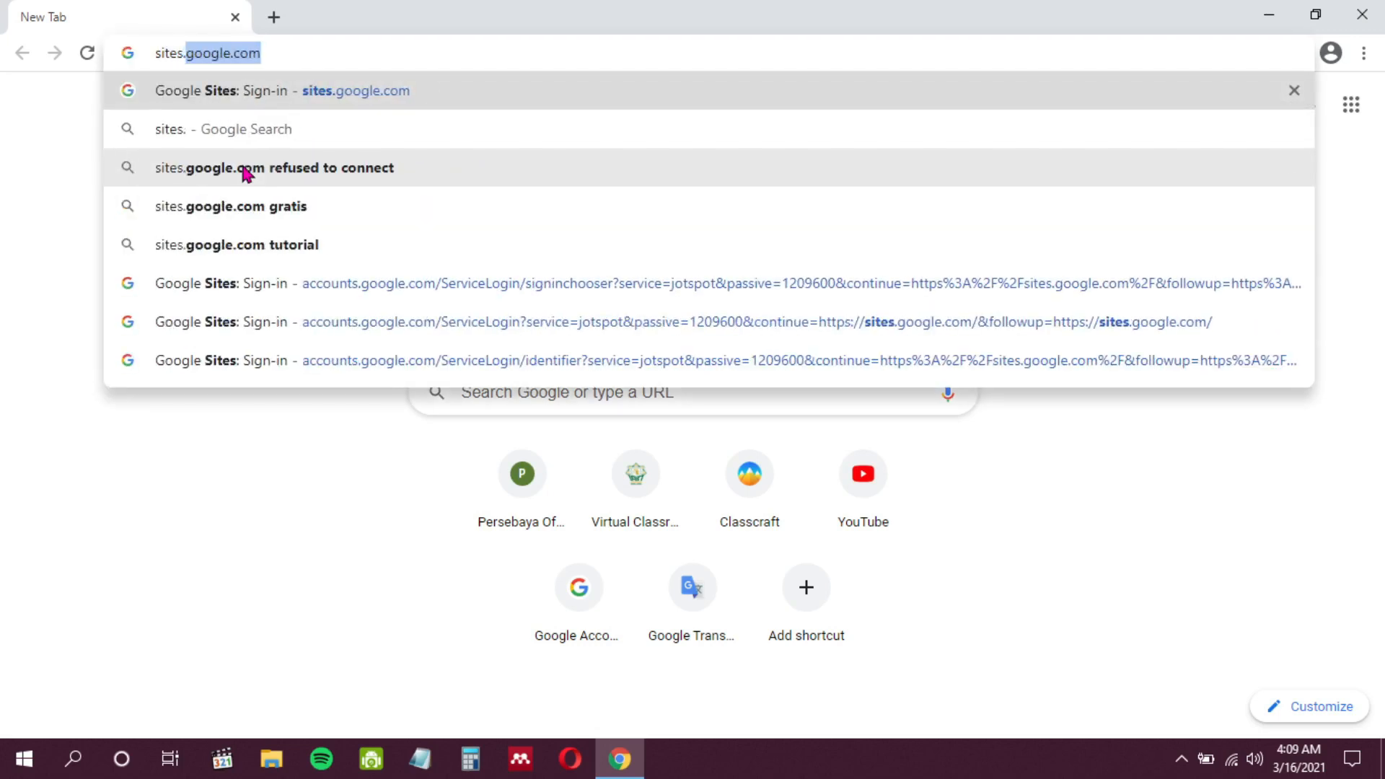
{"action": "type", "text": "google.com"}
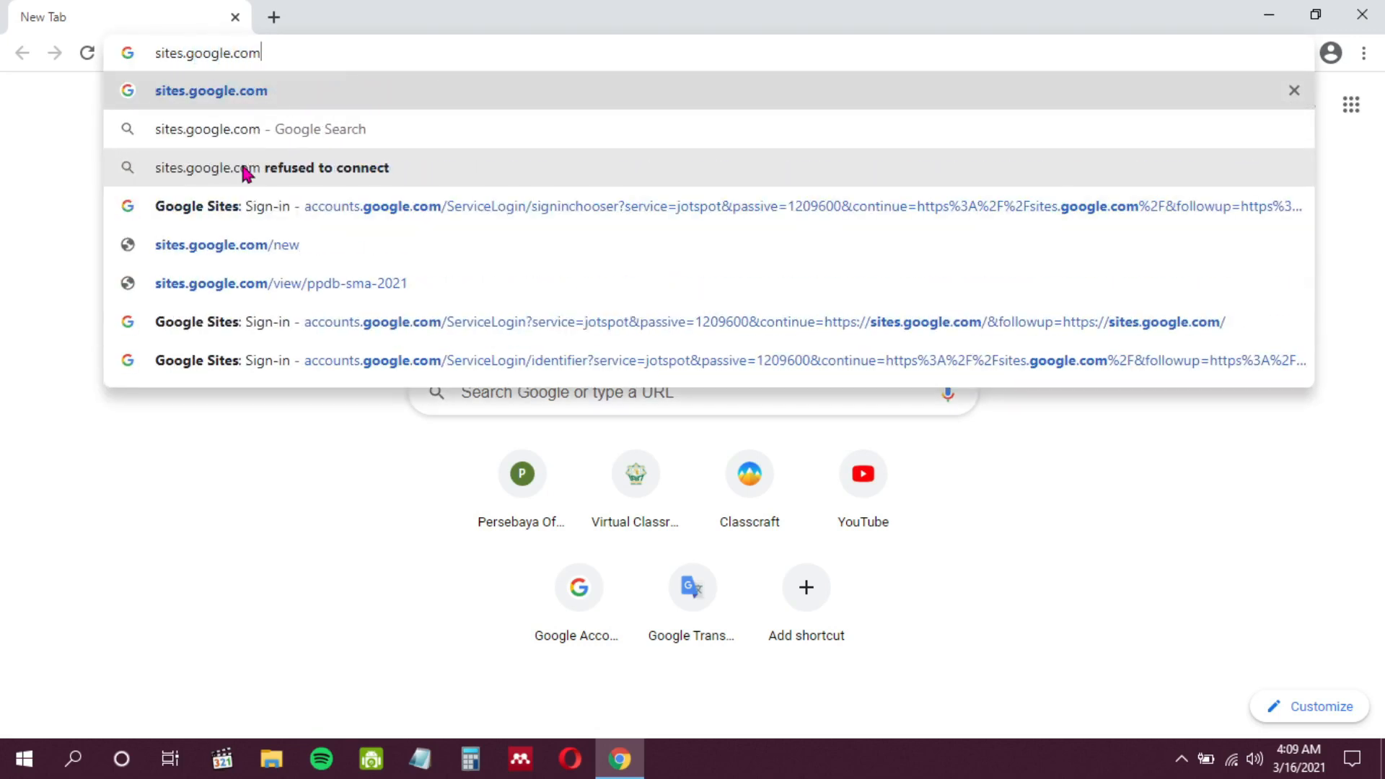
{"action": "key", "text": "Return"}
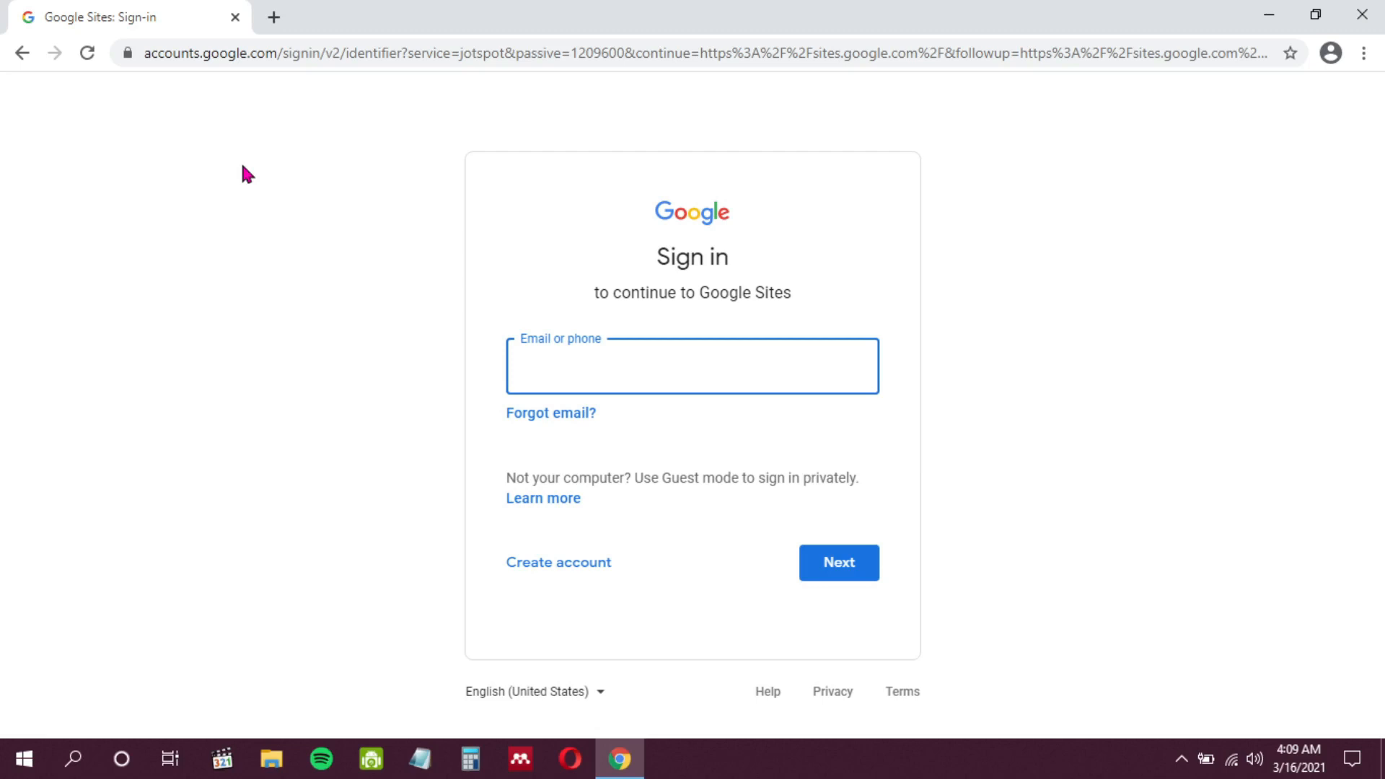
Step: Sign in to Google Sites with the account's e-mail address and password
{"action": "type", "text": "pak"}
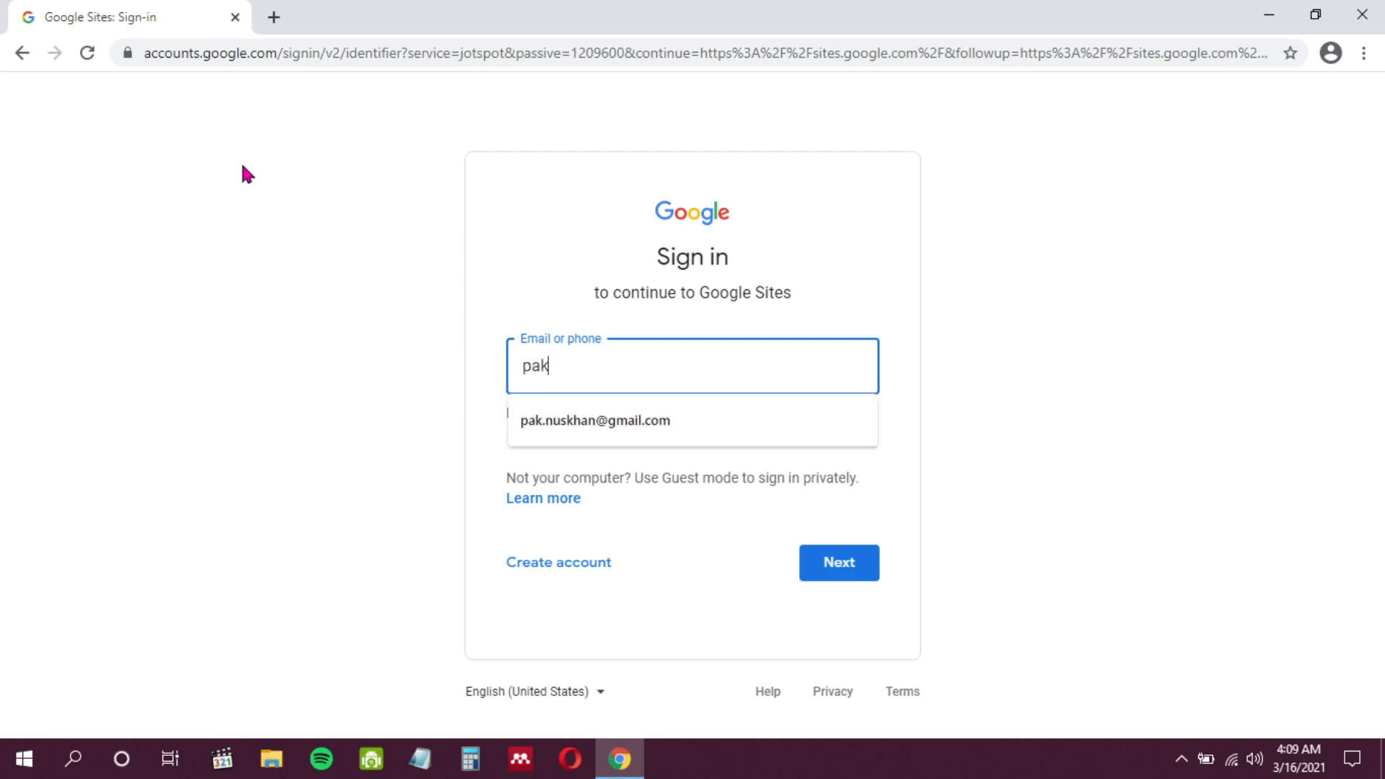
{"action": "key", "text": "Down"}
{"action": "key", "text": "Return"}
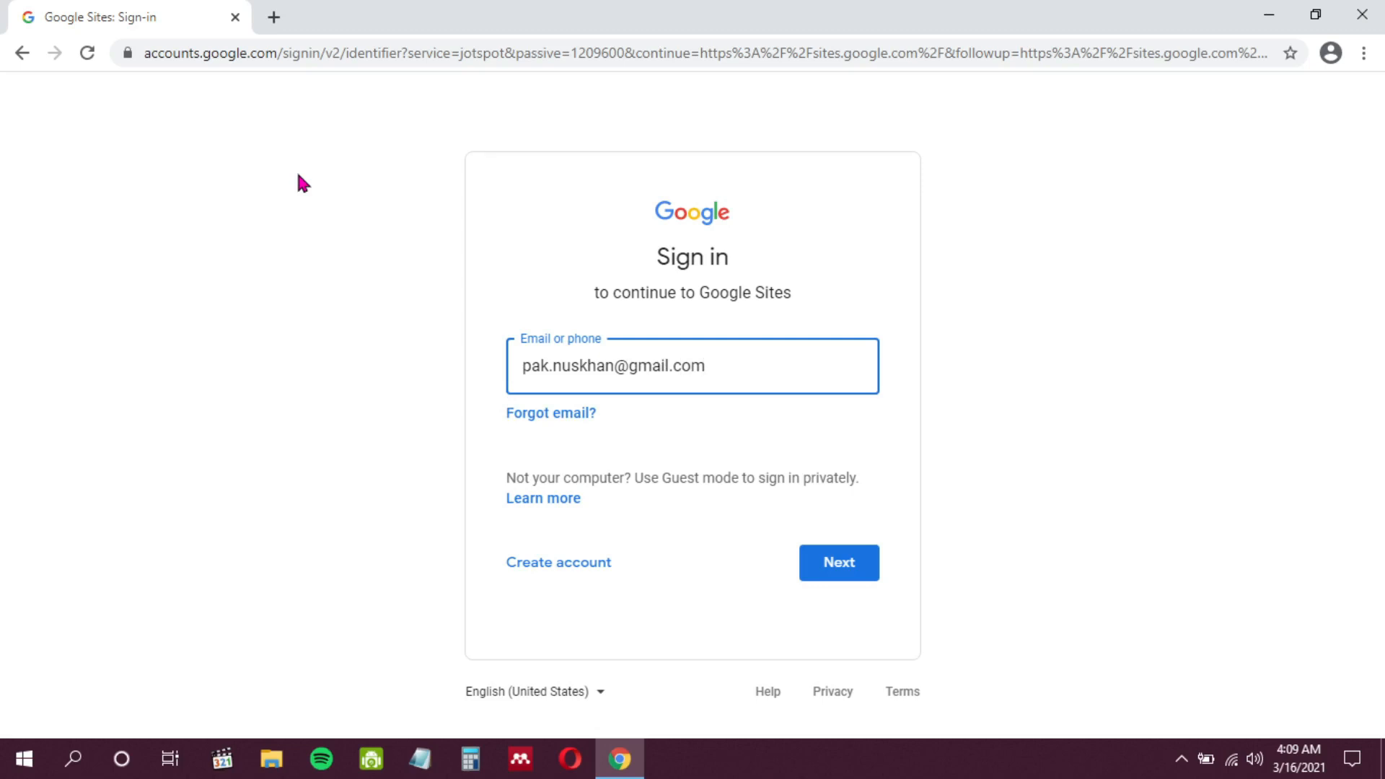
{"action": "key", "text": "Return"}
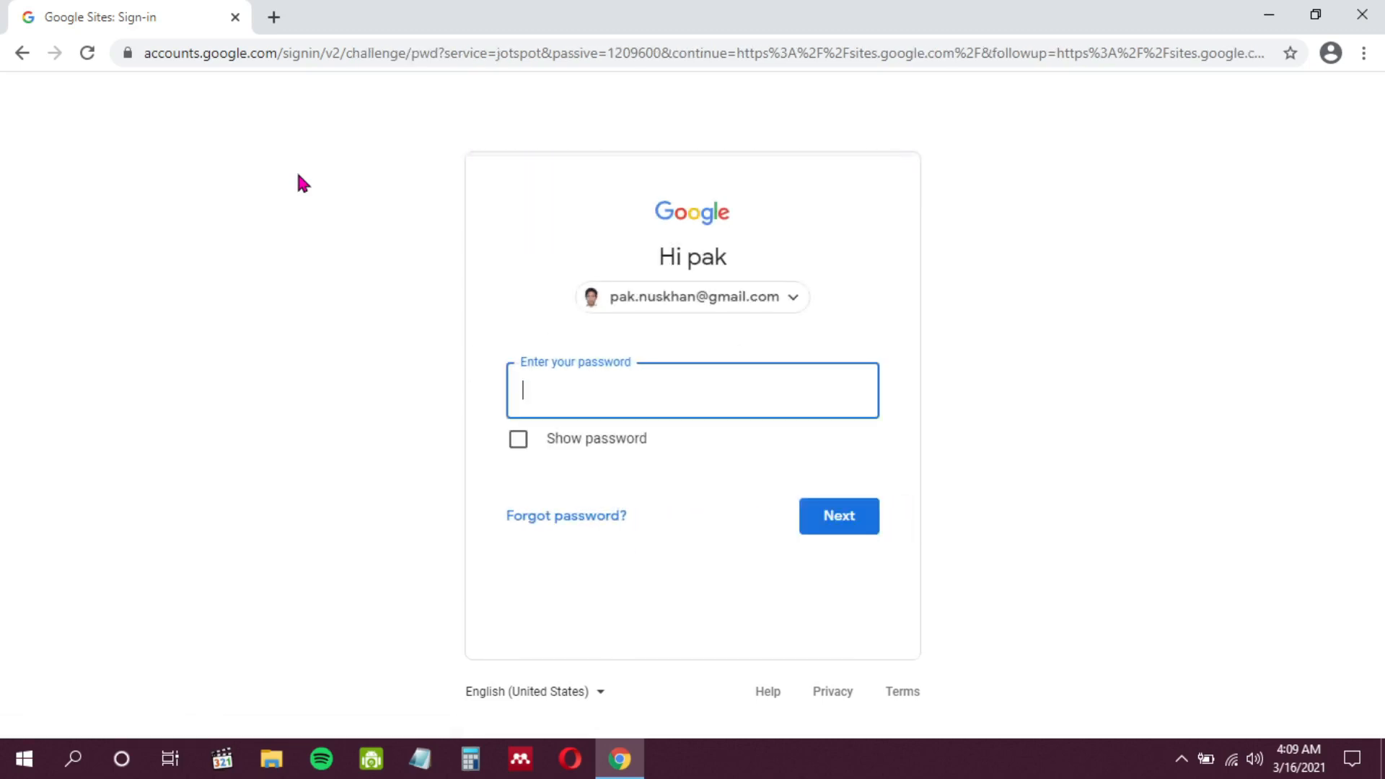
{"action": "type", "text": "*********"}
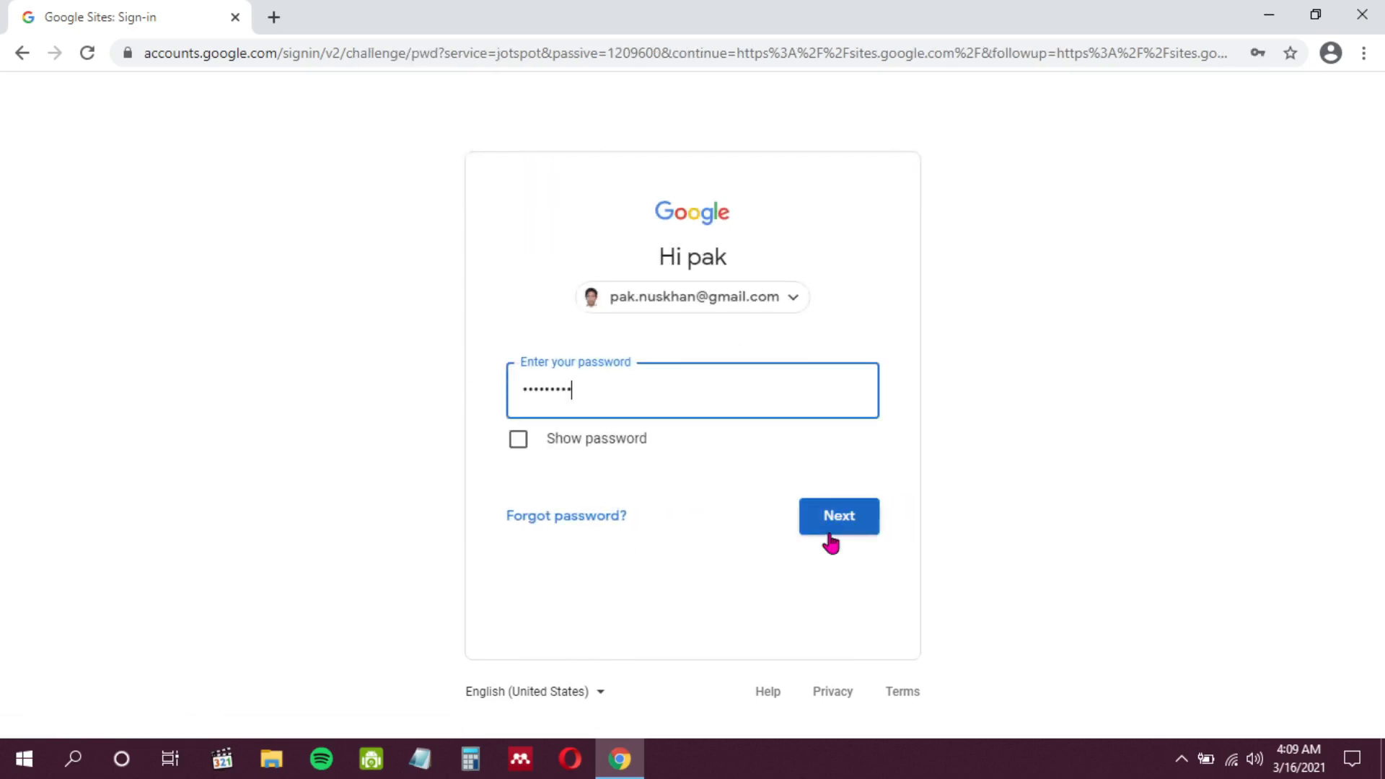
{"action": "left_click", "coordinate": [829, 537]}
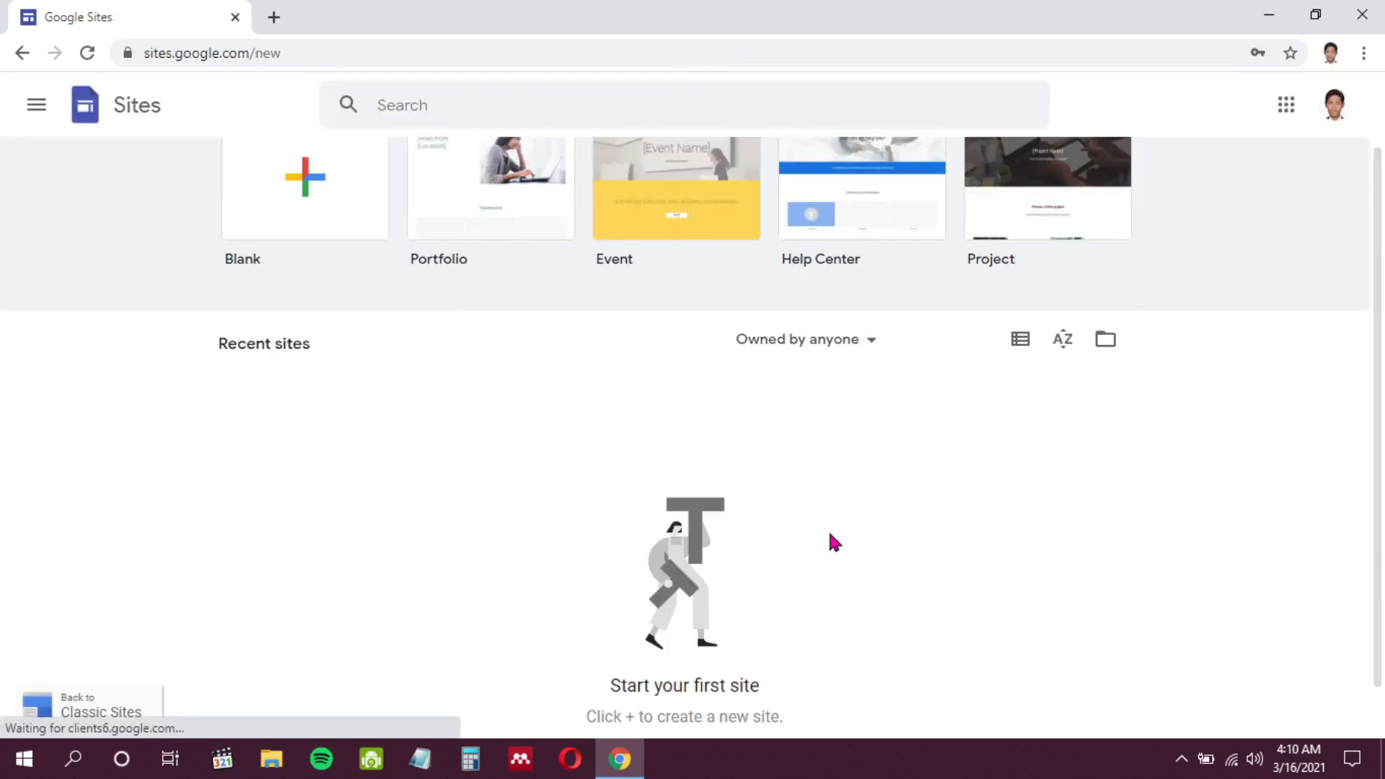
Step: Open the full template gallery for starting a new site
{"action": "scroll", "coordinate": [835, 543], "scroll_direction": "up", "scroll_amount": 2}
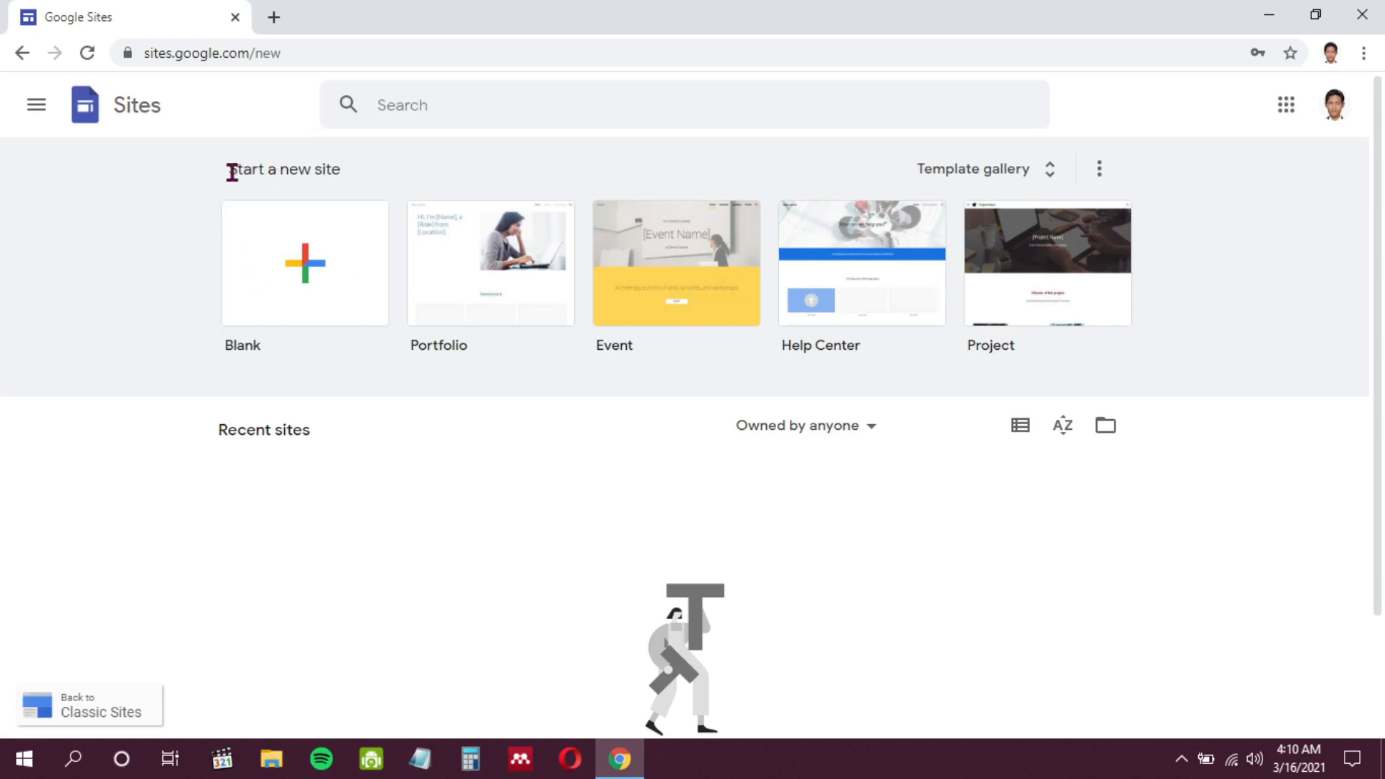
{"action": "left_click_drag", "start_coordinate": [230, 172], "coordinate": [346, 182]}
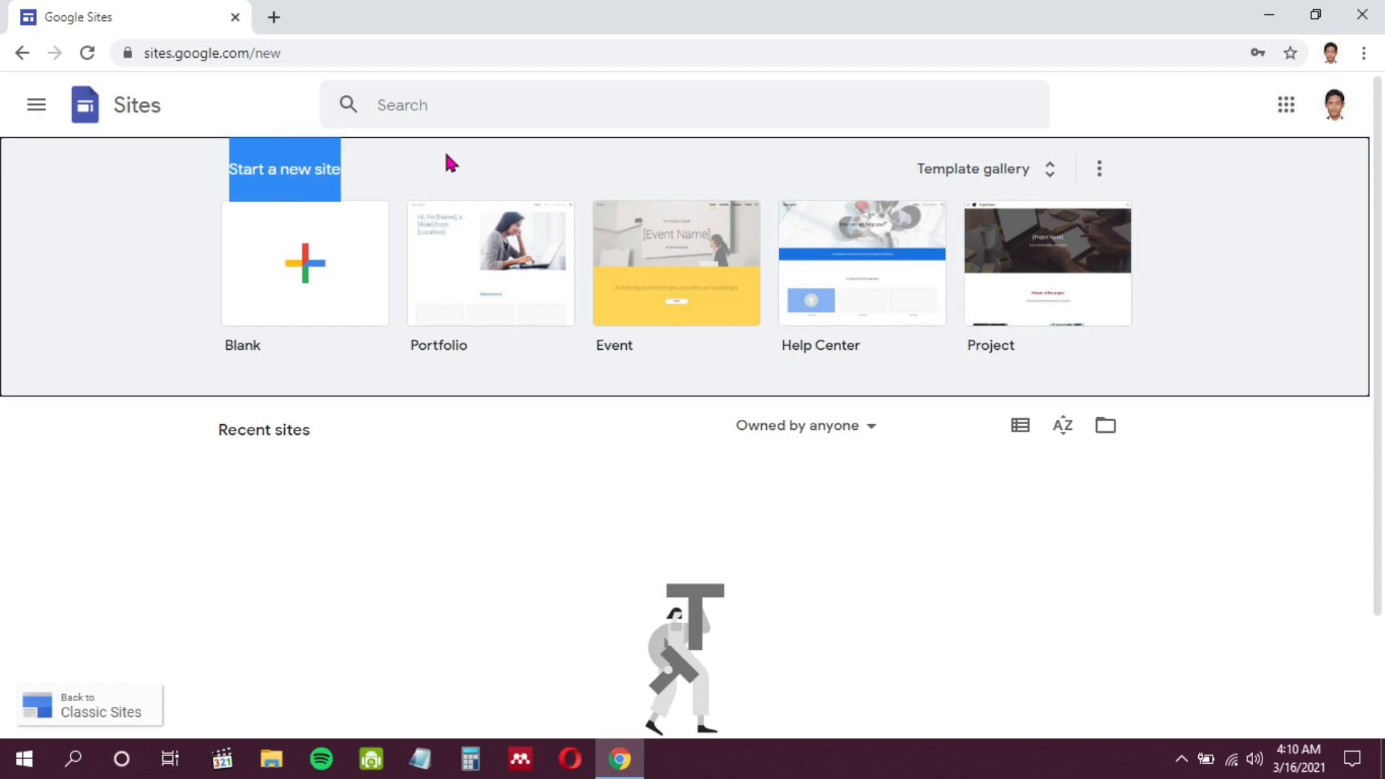
{"action": "left_click", "coordinate": [1033, 173]}
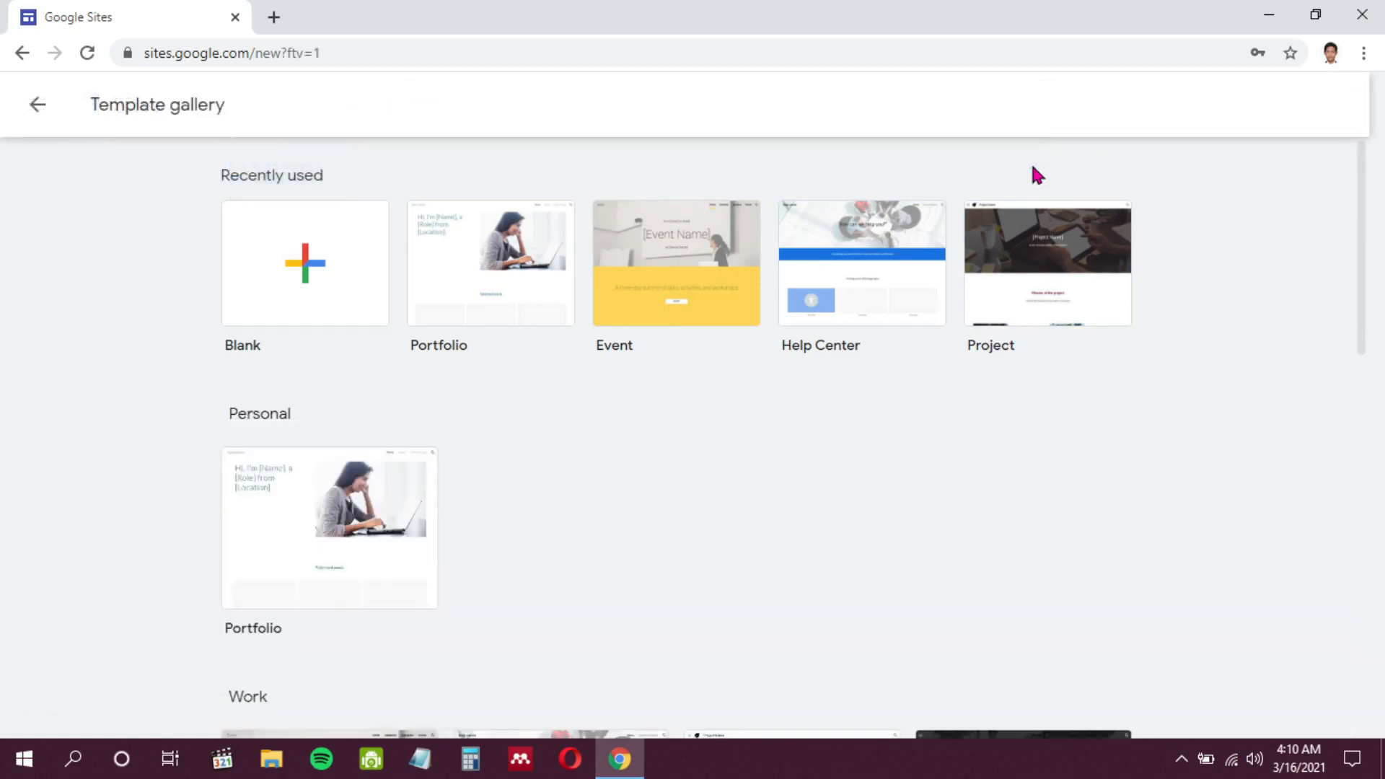
Step: Look through the site templates in the Personal, Work, Small business and Education categories
{"action": "scroll", "coordinate": [918, 417], "scroll_direction": "down", "scroll_amount": 3}
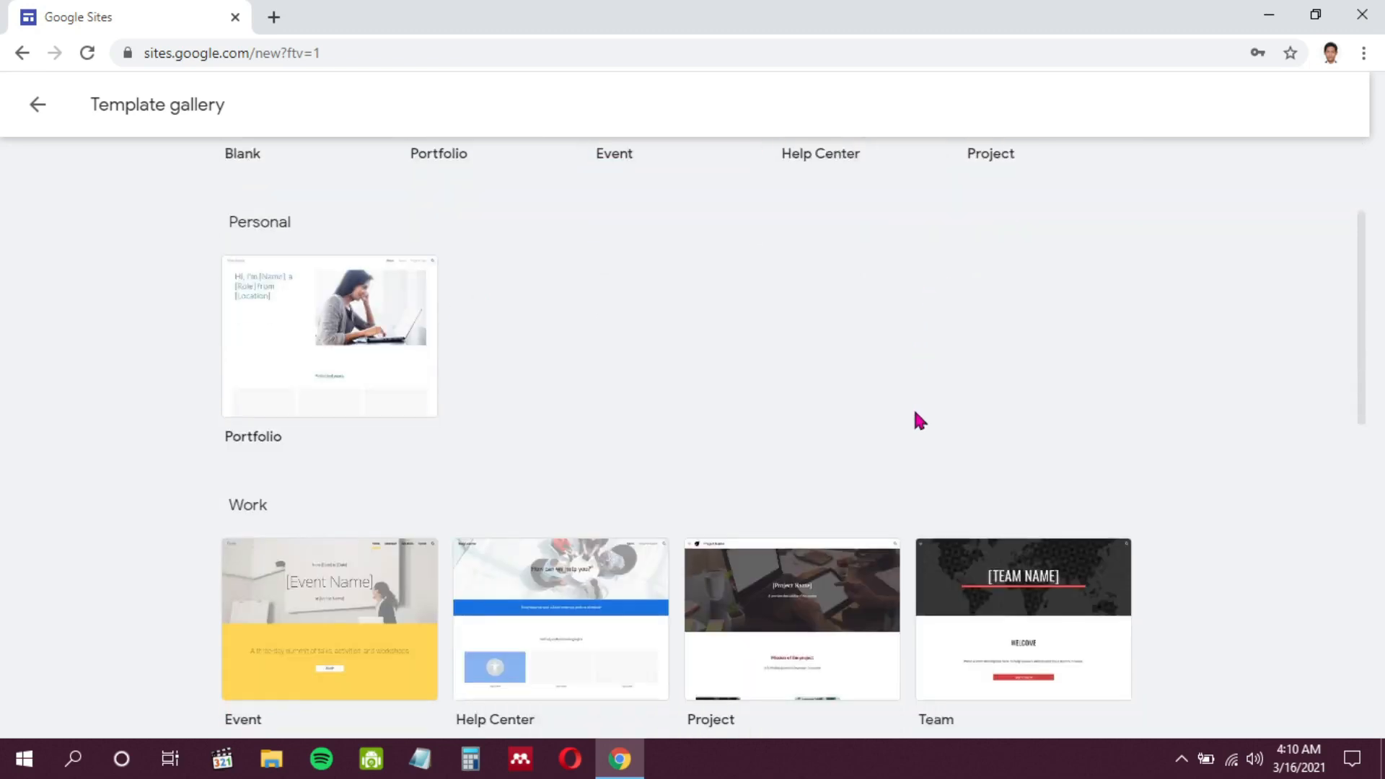
{"action": "scroll", "coordinate": [894, 397], "scroll_direction": "up", "scroll_amount": 3}
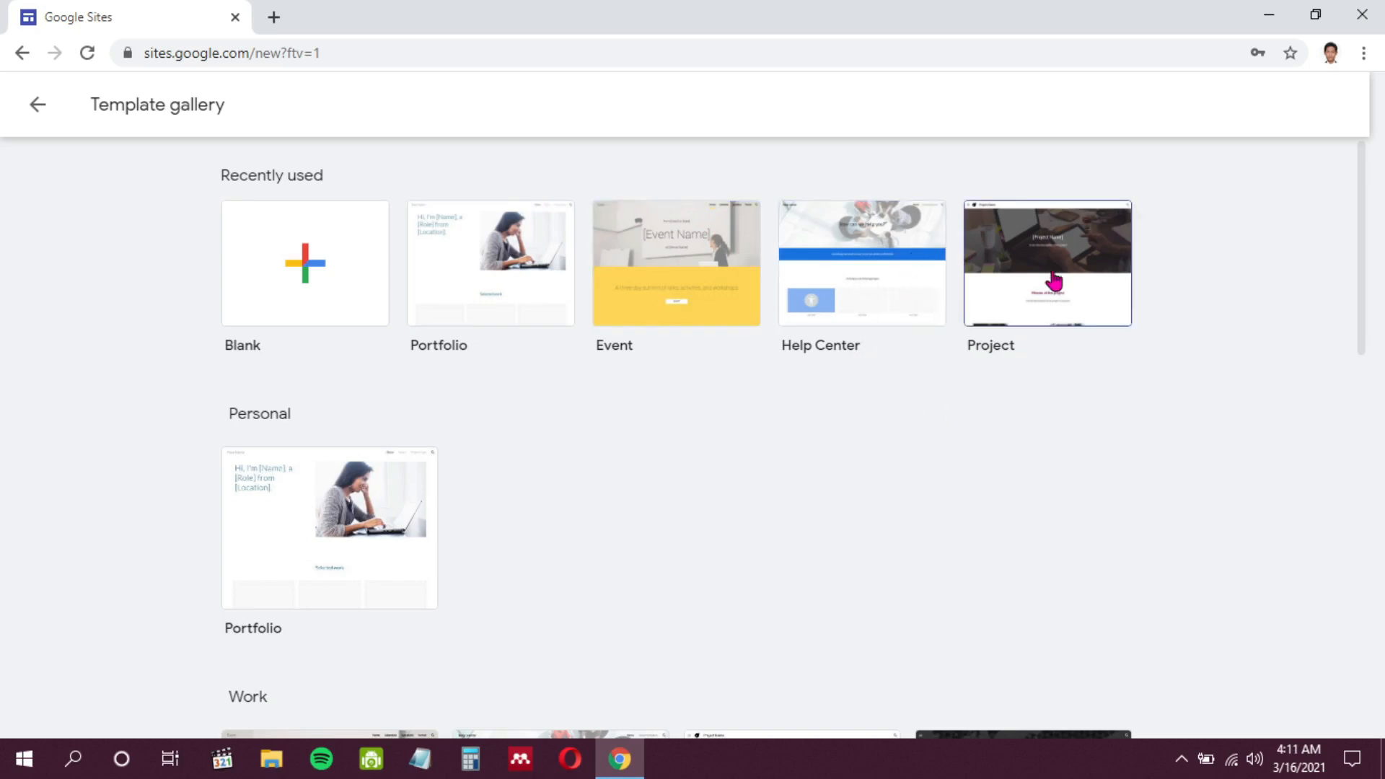
{"action": "scroll", "coordinate": [714, 404], "scroll_direction": "down", "scroll_amount": 3}
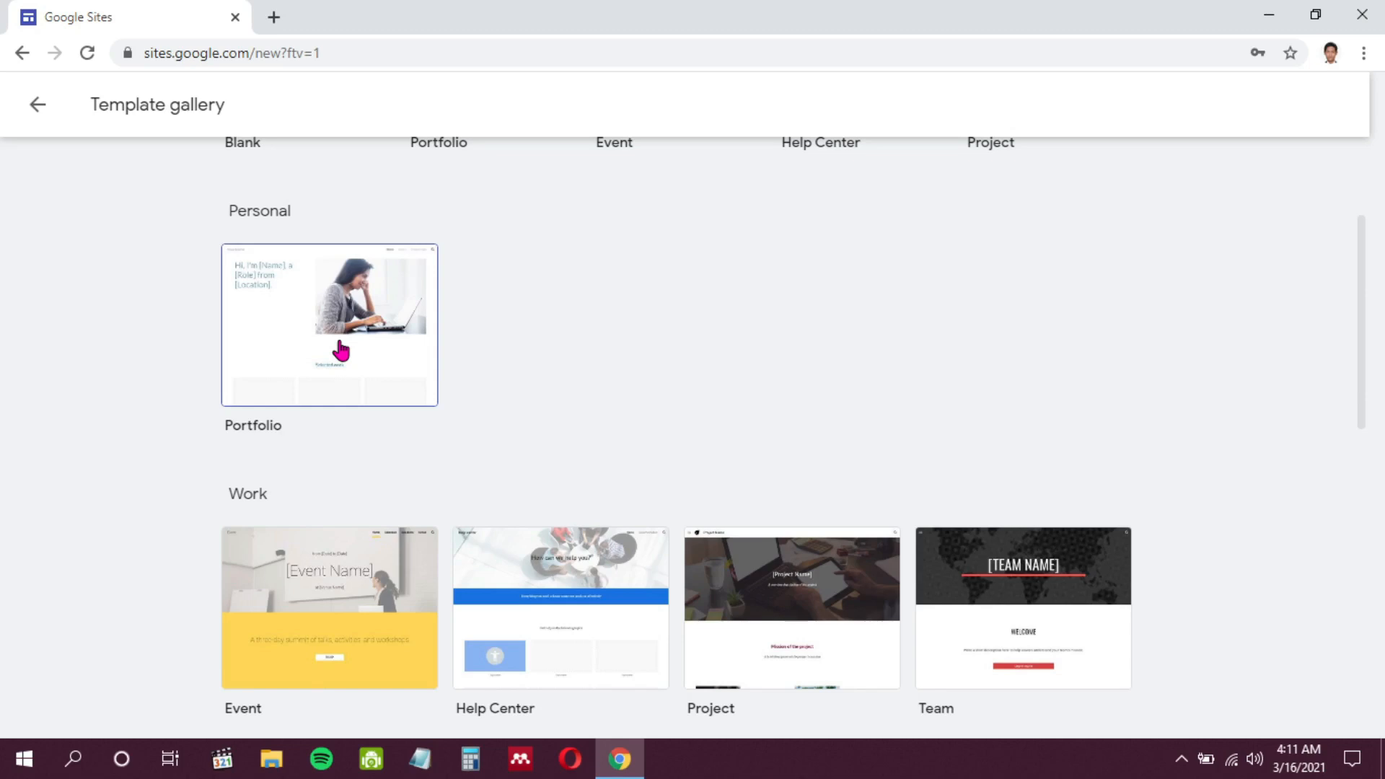
{"action": "scroll", "coordinate": [342, 351], "scroll_direction": "down", "scroll_amount": 4}
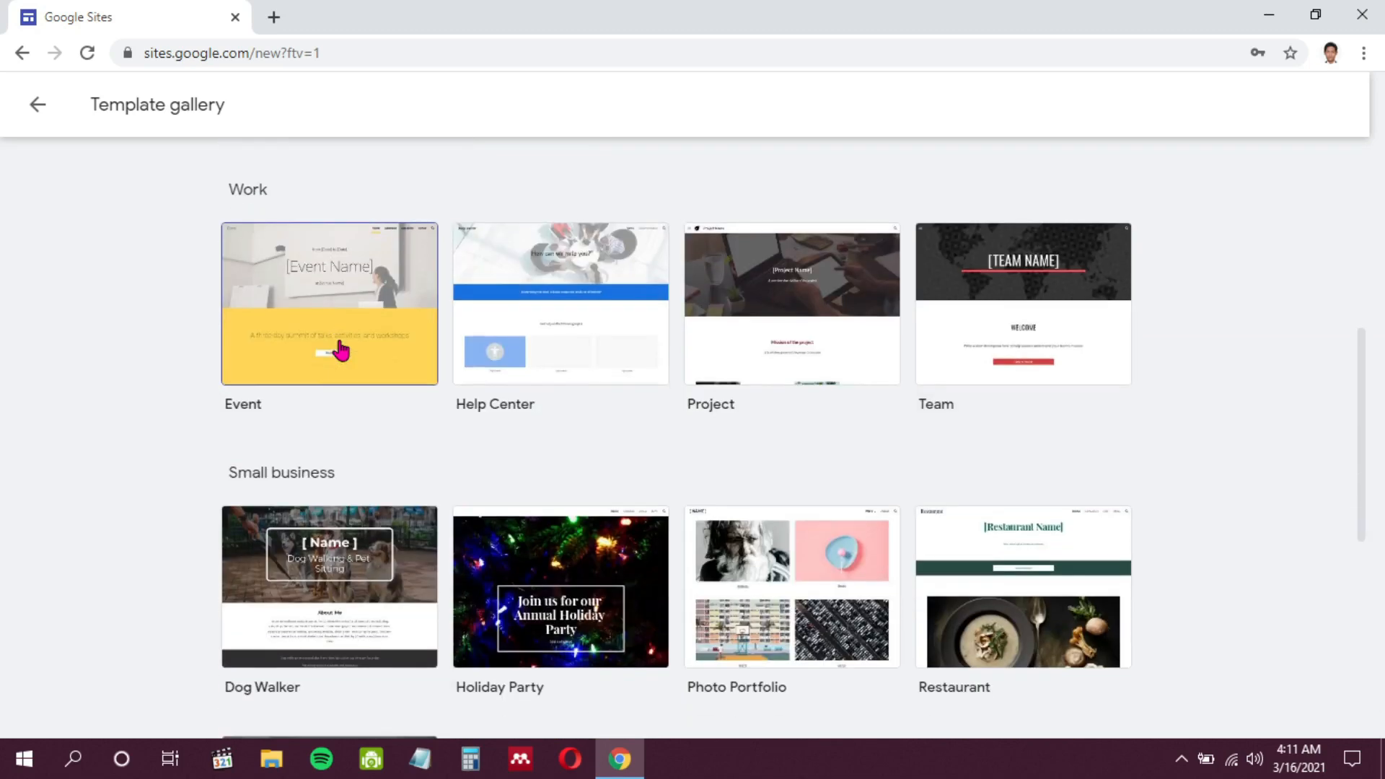
{"action": "scroll", "coordinate": [341, 351], "scroll_direction": "down", "scroll_amount": 1}
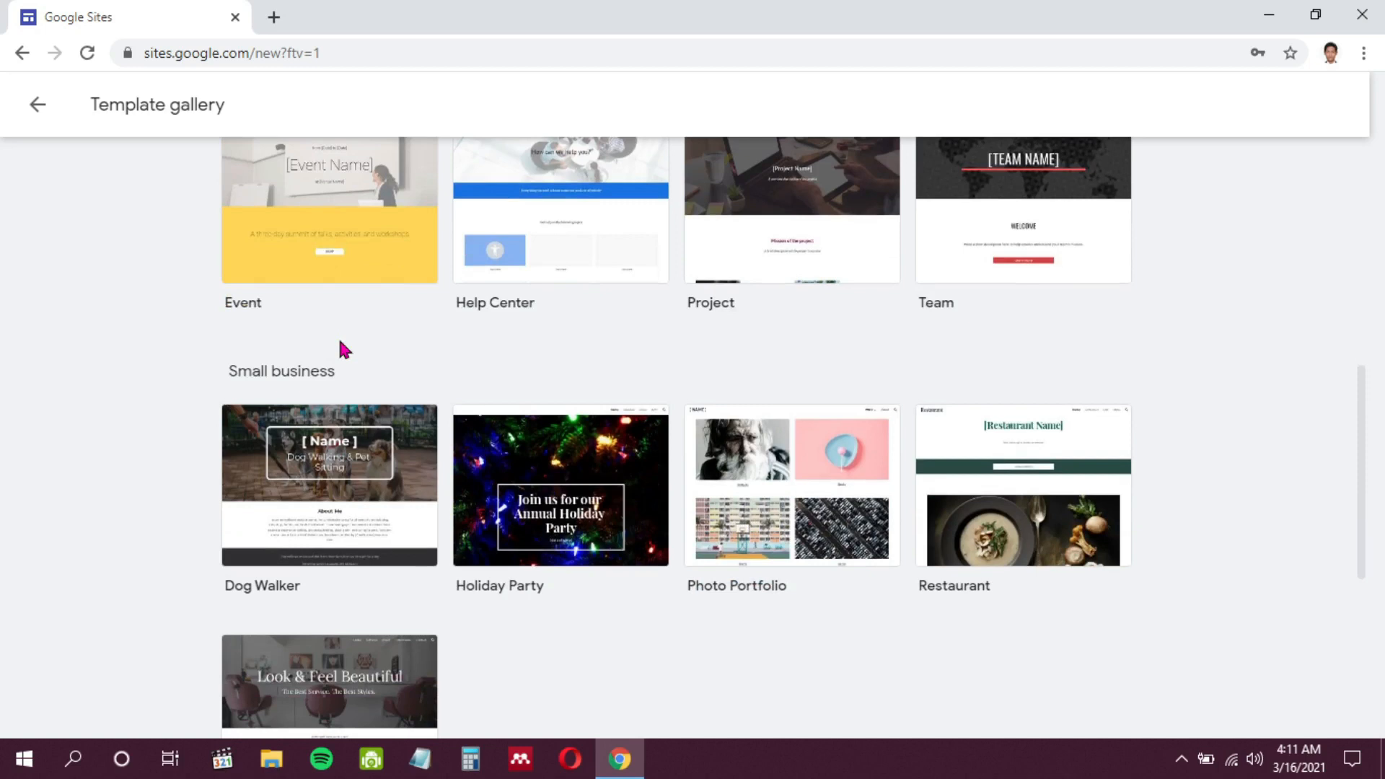
{"action": "scroll", "coordinate": [340, 342], "scroll_direction": "down", "scroll_amount": 4}
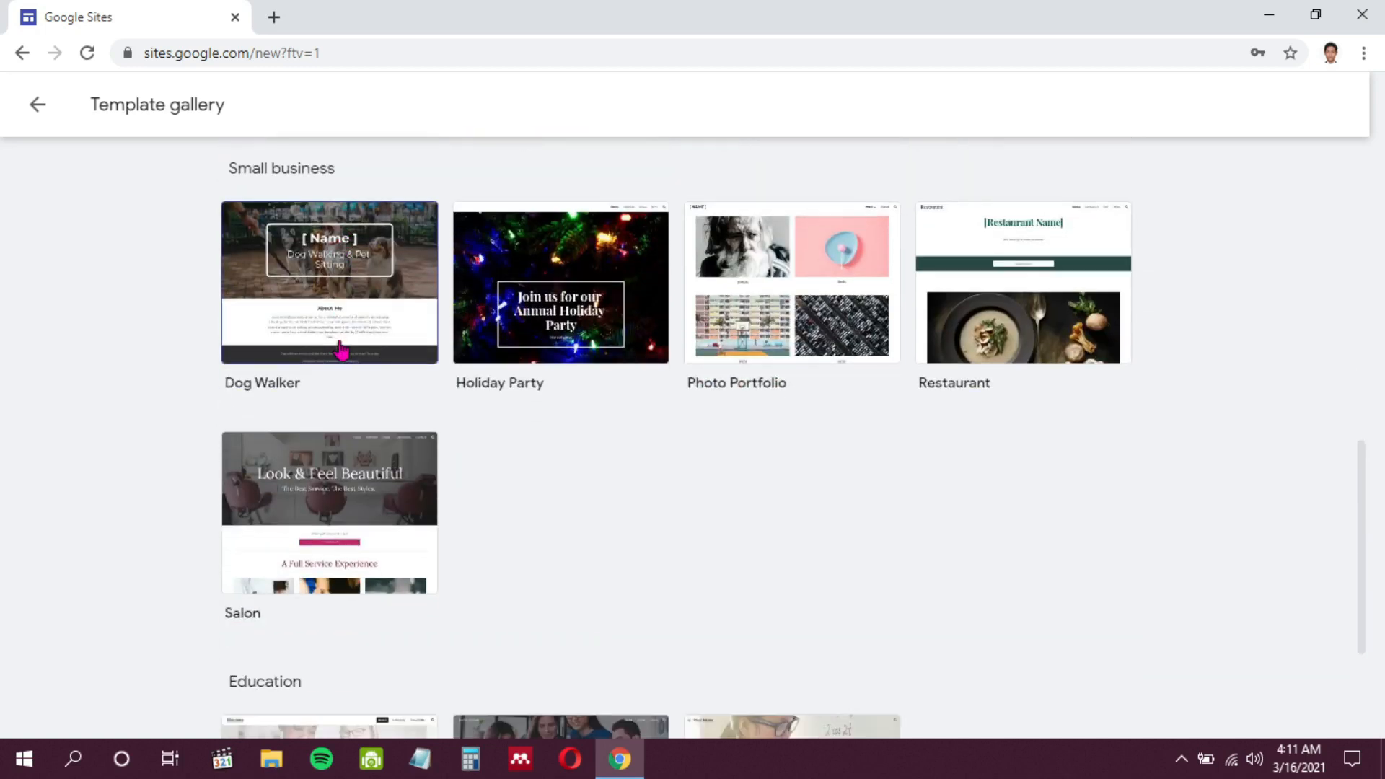
{"action": "scroll", "coordinate": [128, 473], "scroll_direction": "down", "scroll_amount": 1}
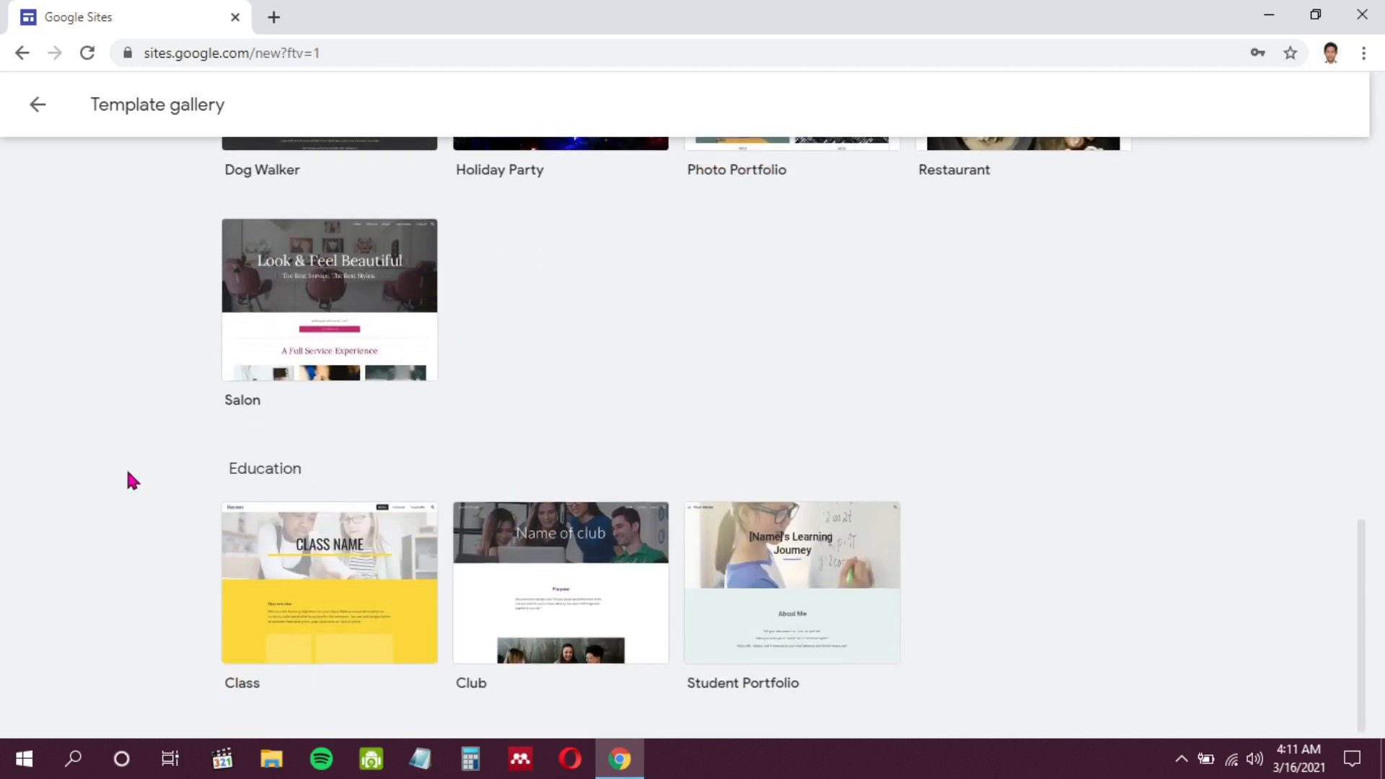
{"action": "scroll", "coordinate": [150, 443], "scroll_direction": "up", "scroll_amount": 4}
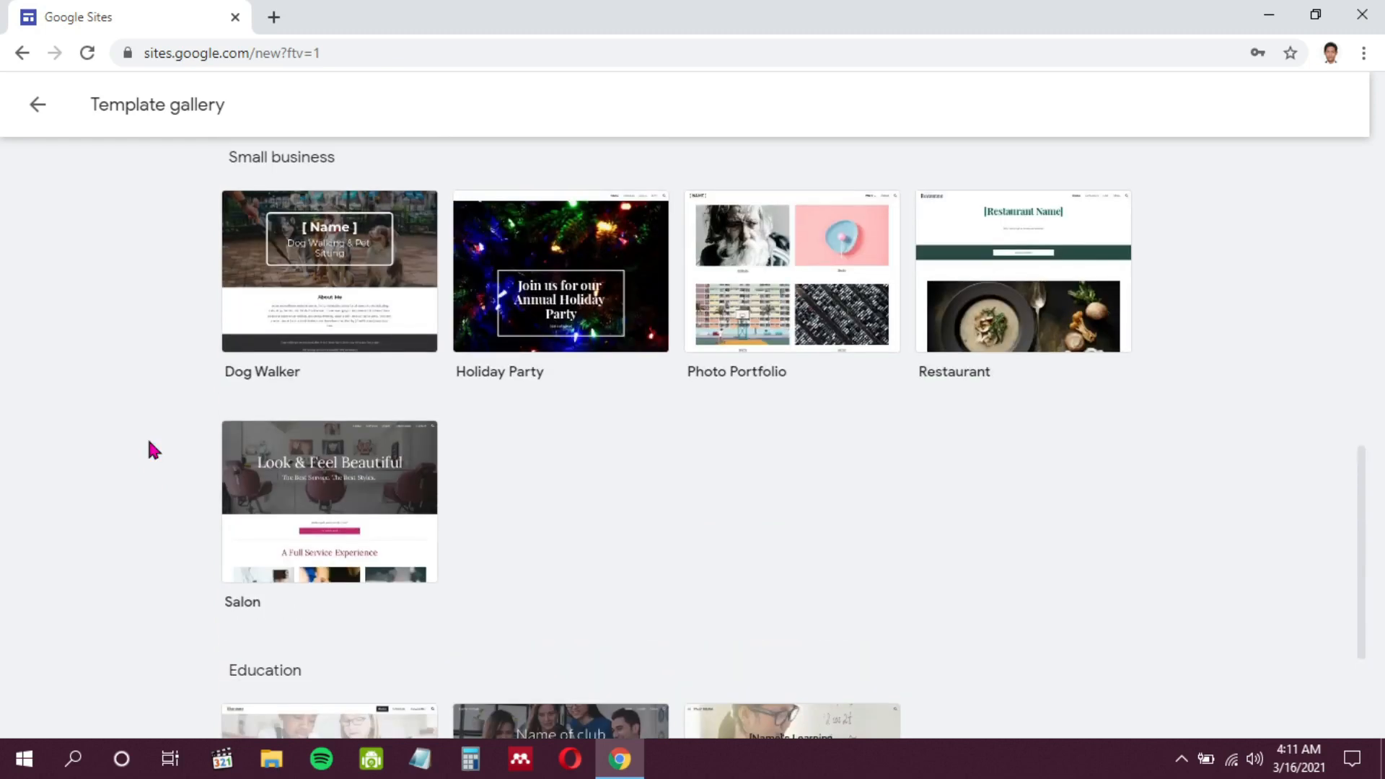
{"action": "scroll", "coordinate": [152, 449], "scroll_direction": "up", "scroll_amount": 3}
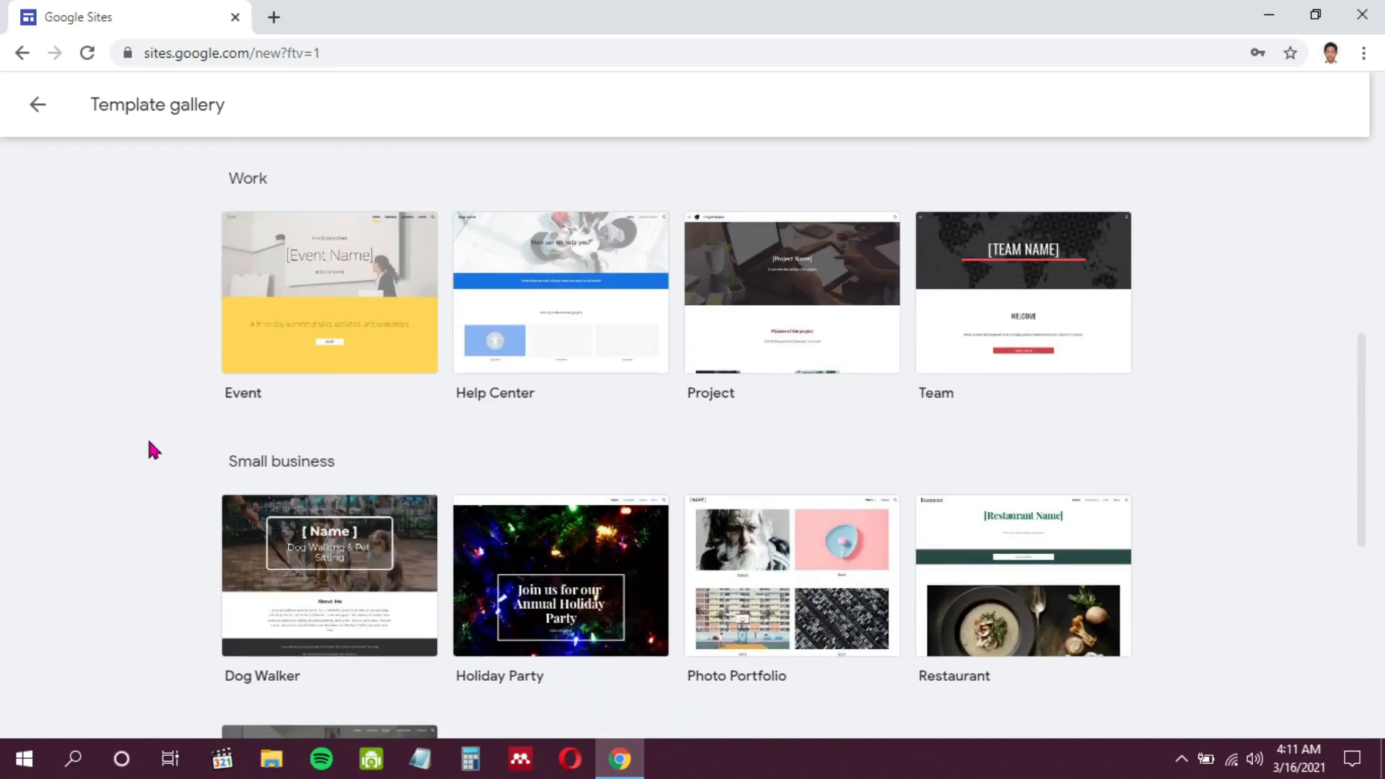
{"action": "scroll", "coordinate": [149, 442], "scroll_direction": "down", "scroll_amount": 3}
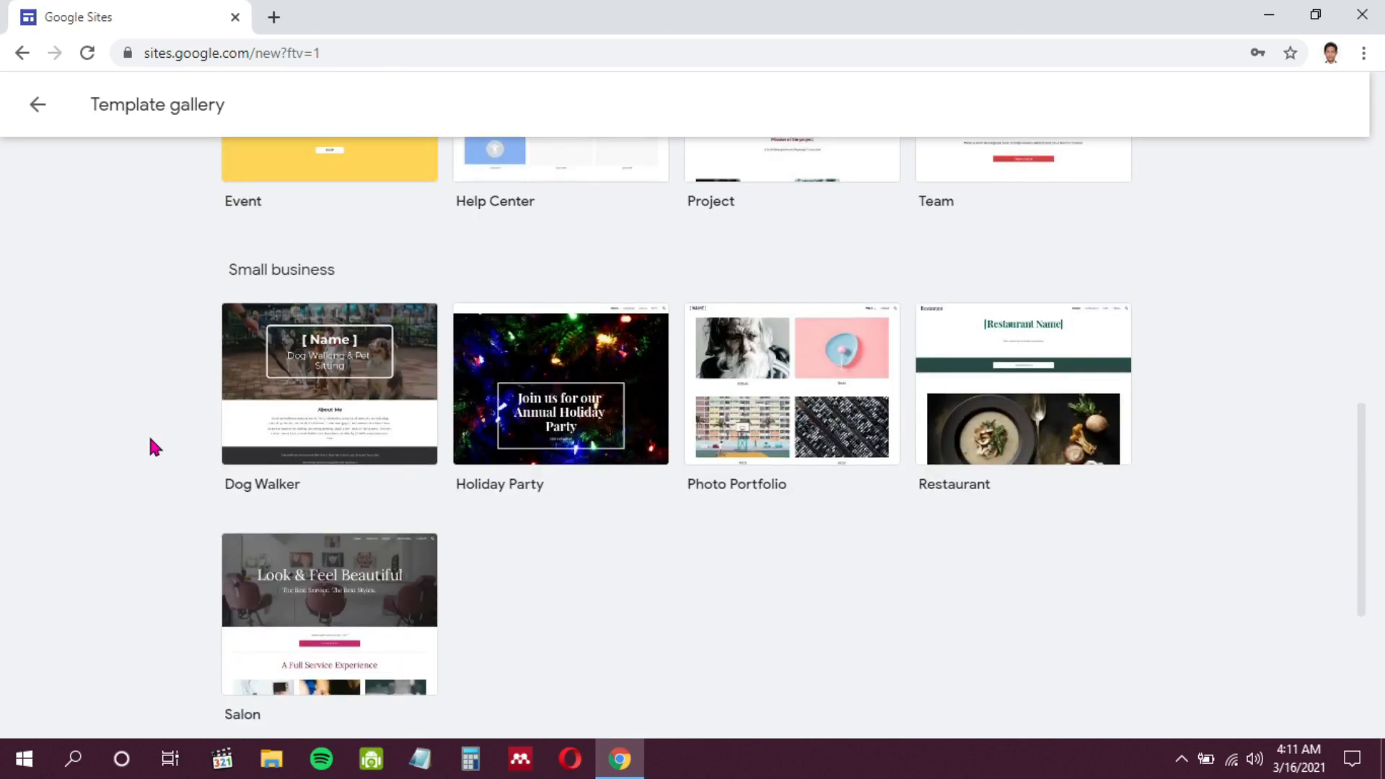
{"action": "scroll", "coordinate": [150, 441], "scroll_direction": "up", "scroll_amount": 10}
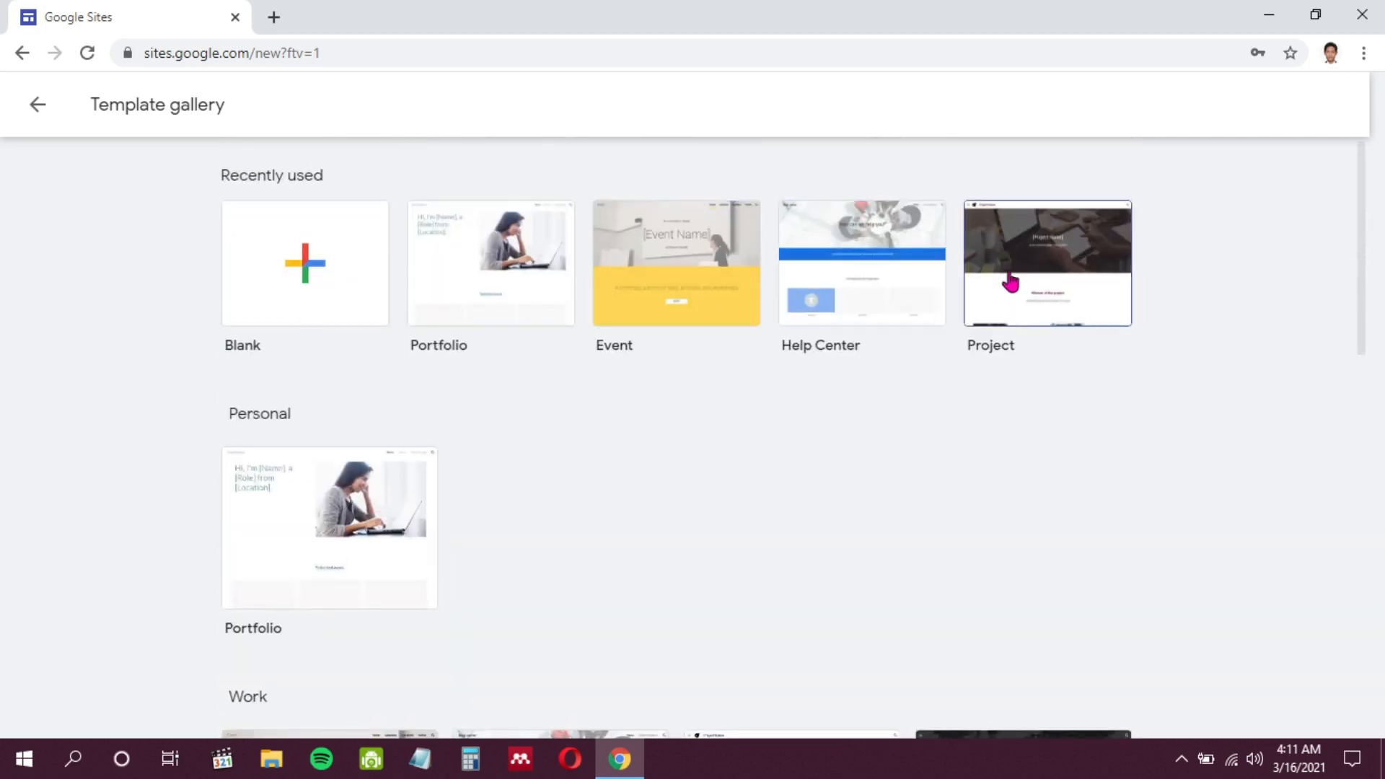
{"action": "scroll", "coordinate": [683, 465], "scroll_direction": "down", "scroll_amount": 3}
{"action": "scroll", "coordinate": [141, 400], "scroll_direction": "down", "scroll_amount": 3}
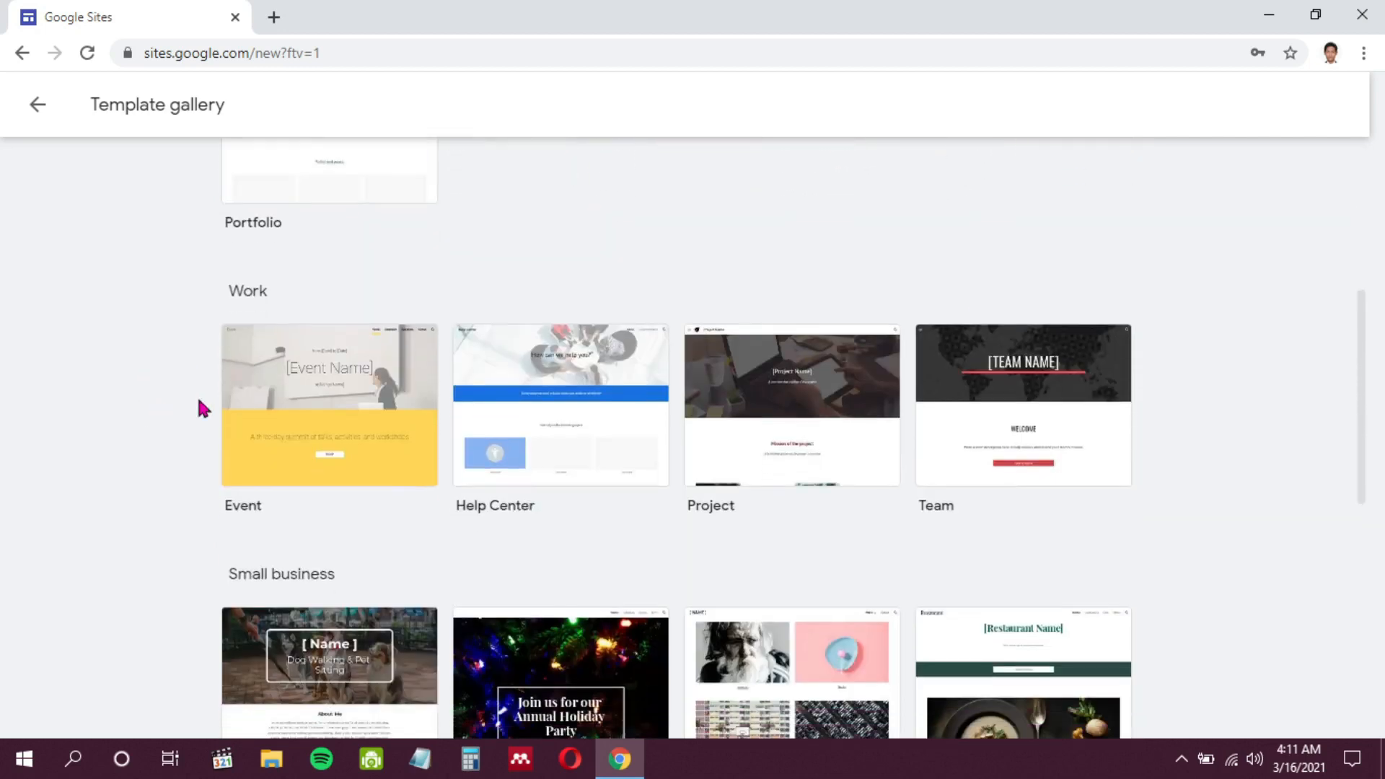
{"action": "scroll", "coordinate": [835, 442], "scroll_direction": "down", "scroll_amount": 4}
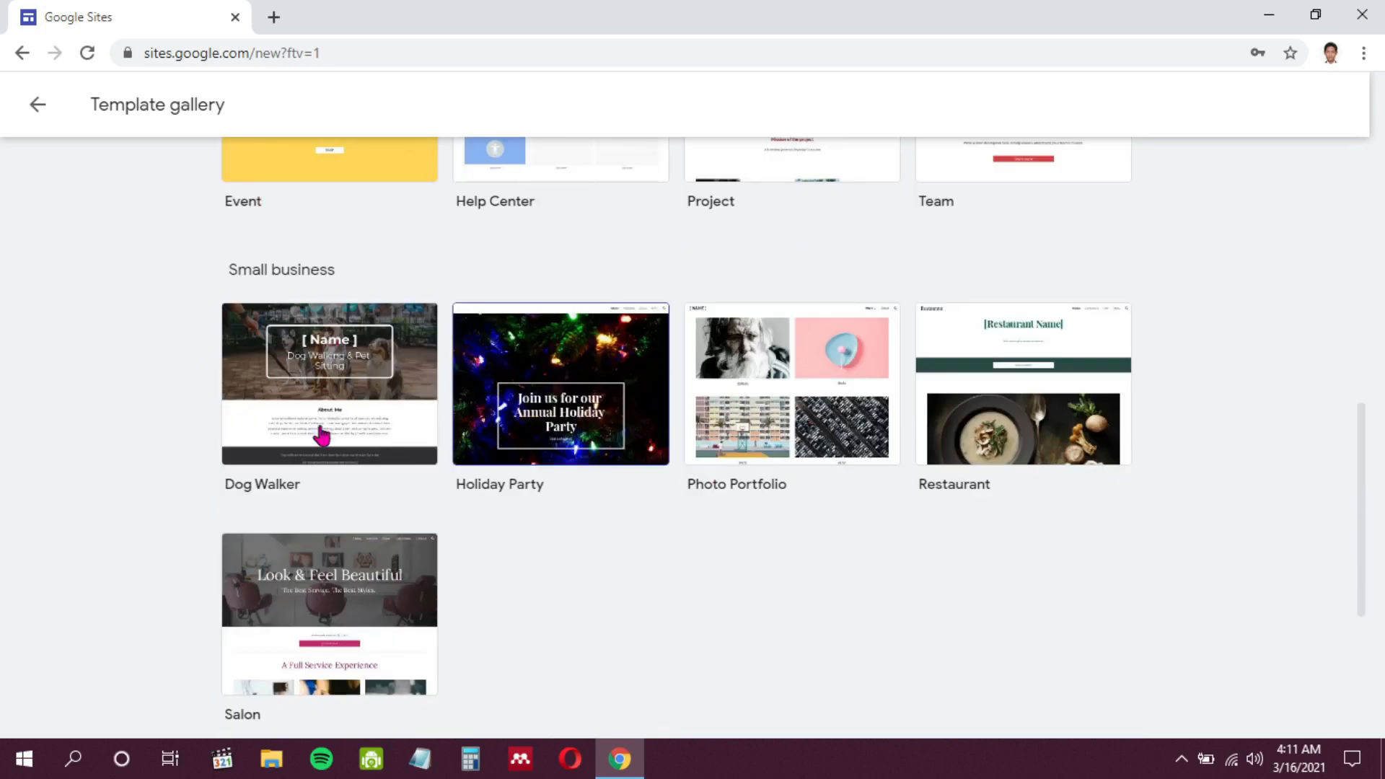
{"action": "scroll", "coordinate": [656, 541], "scroll_direction": "down", "scroll_amount": 4}
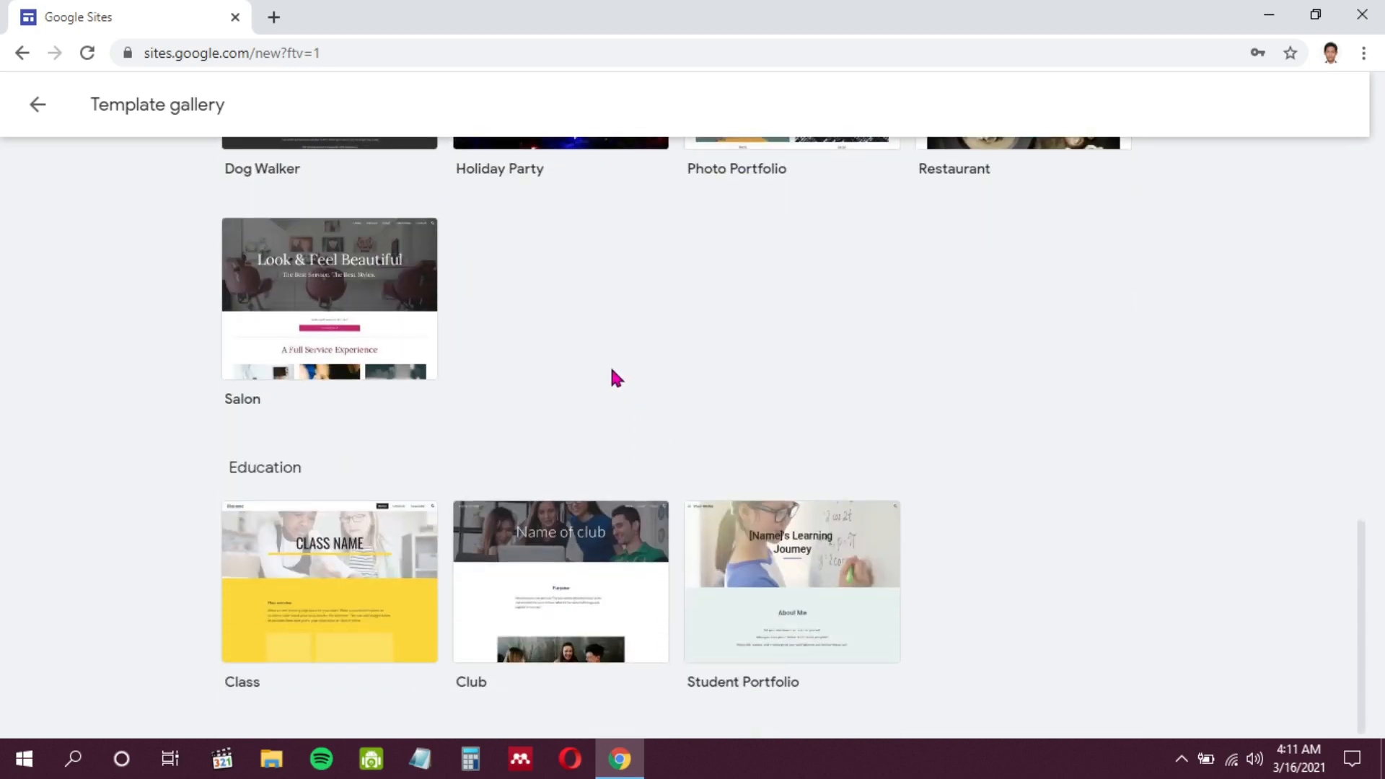
{"action": "scroll", "coordinate": [614, 371], "scroll_direction": "up", "scroll_amount": 6}
{"action": "scroll", "coordinate": [156, 316], "scroll_direction": "up", "scroll_amount": 7}
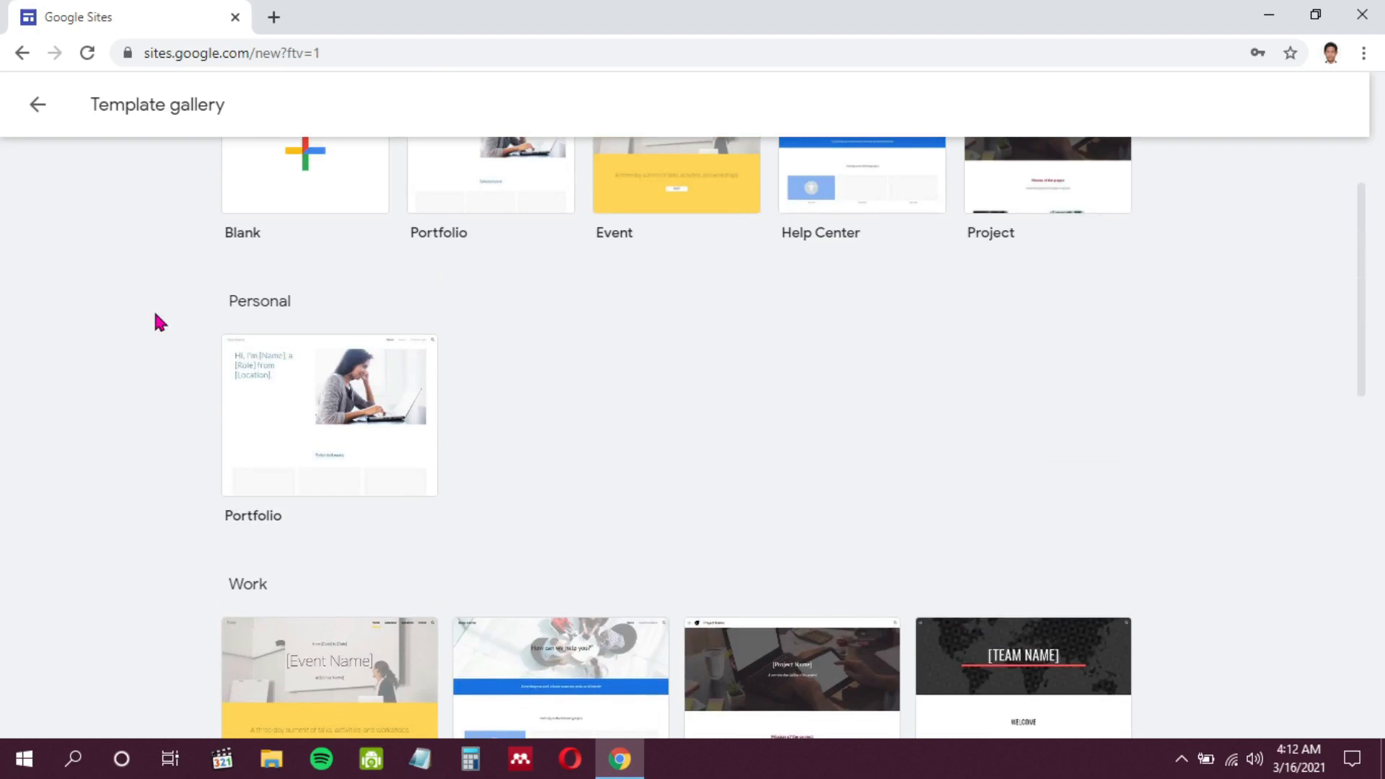
{"action": "scroll", "coordinate": [156, 318], "scroll_direction": "up", "scroll_amount": 1}
{"action": "scroll", "coordinate": [156, 317], "scroll_direction": "down", "scroll_amount": 1}
{"action": "scroll", "coordinate": [156, 317], "scroll_direction": "down", "scroll_amount": 4}
{"action": "scroll", "coordinate": [159, 321], "scroll_direction": "down", "scroll_amount": 3}
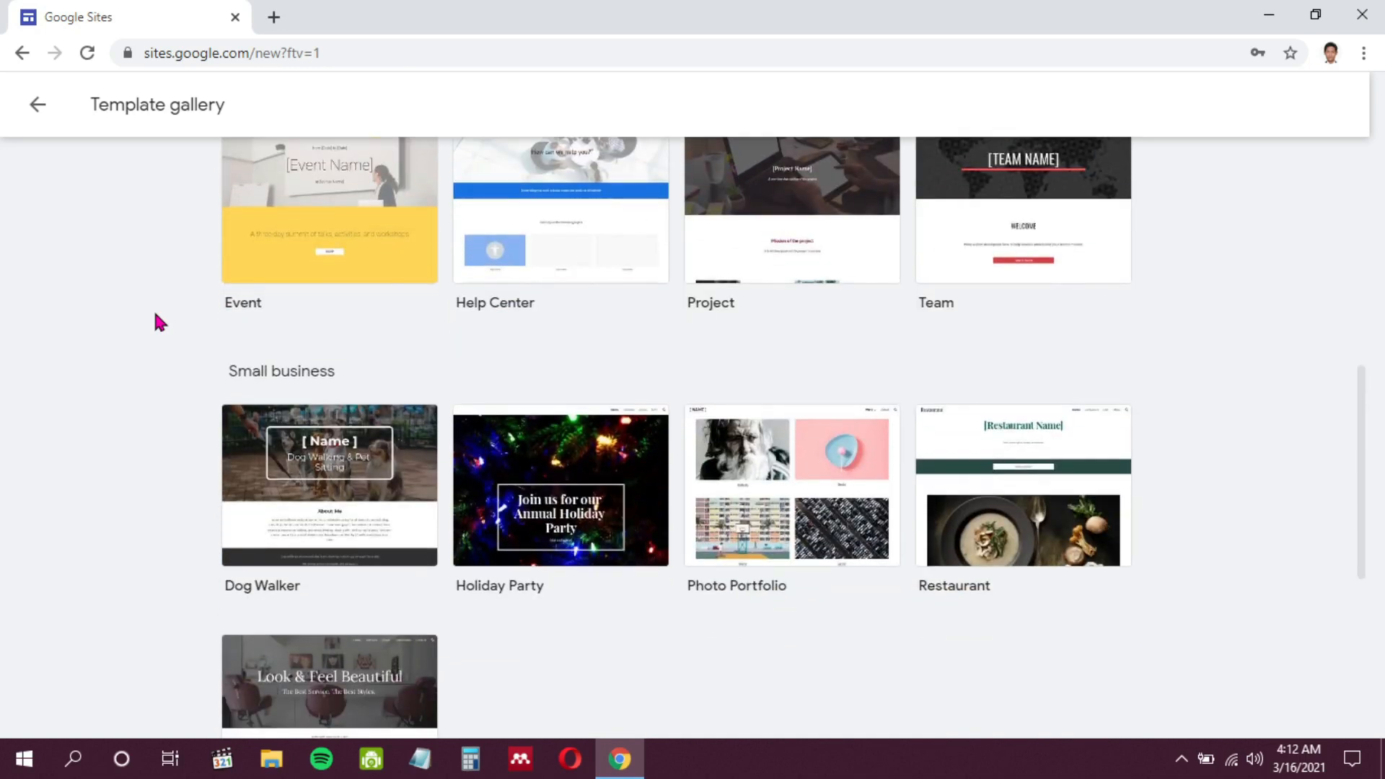
{"action": "scroll", "coordinate": [156, 317], "scroll_direction": "up", "scroll_amount": 6}
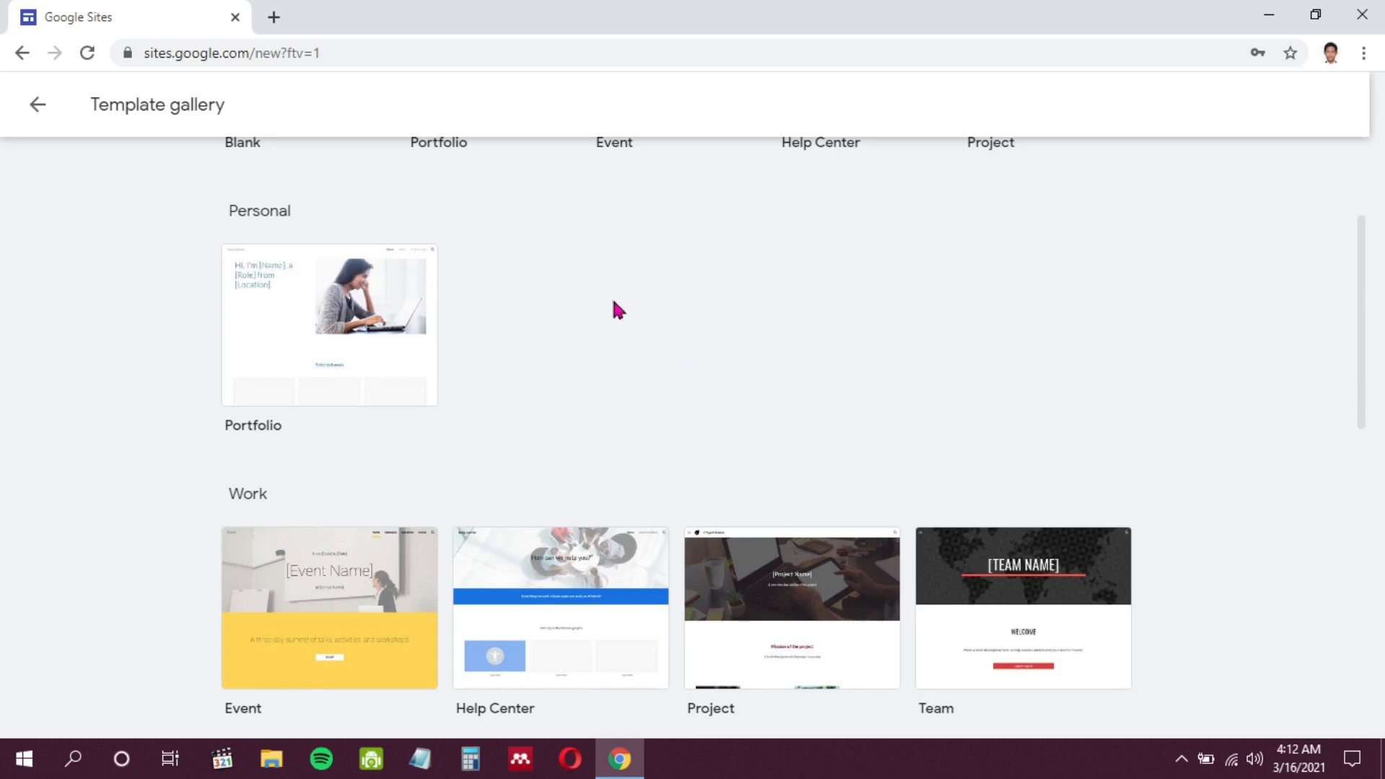
Step: Create a new site from the Personal category's Portfolio template and dismiss the introductory tour
{"action": "left_click", "coordinate": [298, 334]}
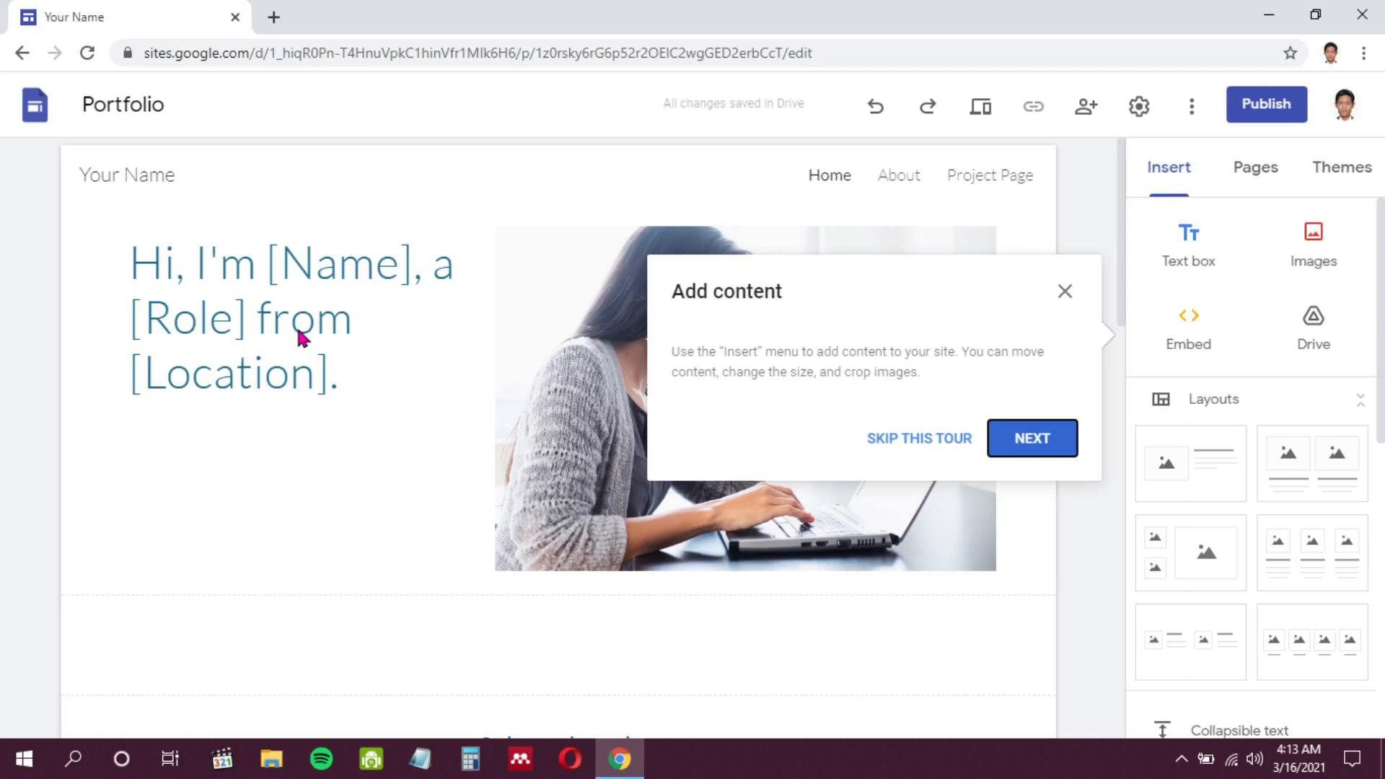
{"action": "left_click", "coordinate": [1066, 291]}
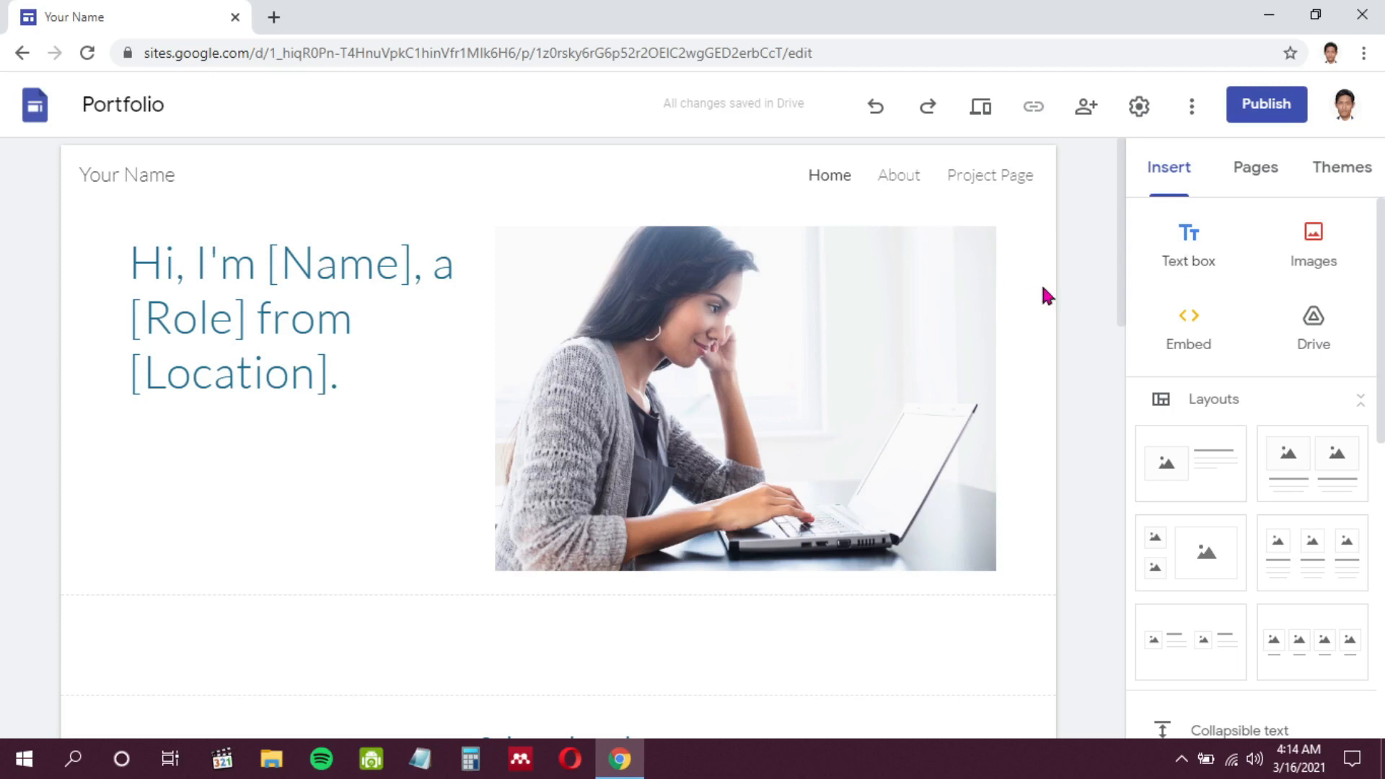
Step: Examine the Portfolio home page's sections down to the contact line, and the layouts and elements available for insertion
{"action": "scroll", "coordinate": [647, 343], "scroll_direction": "down", "scroll_amount": 7}
{"action": "scroll", "coordinate": [854, 344], "scroll_direction": "down", "scroll_amount": 4}
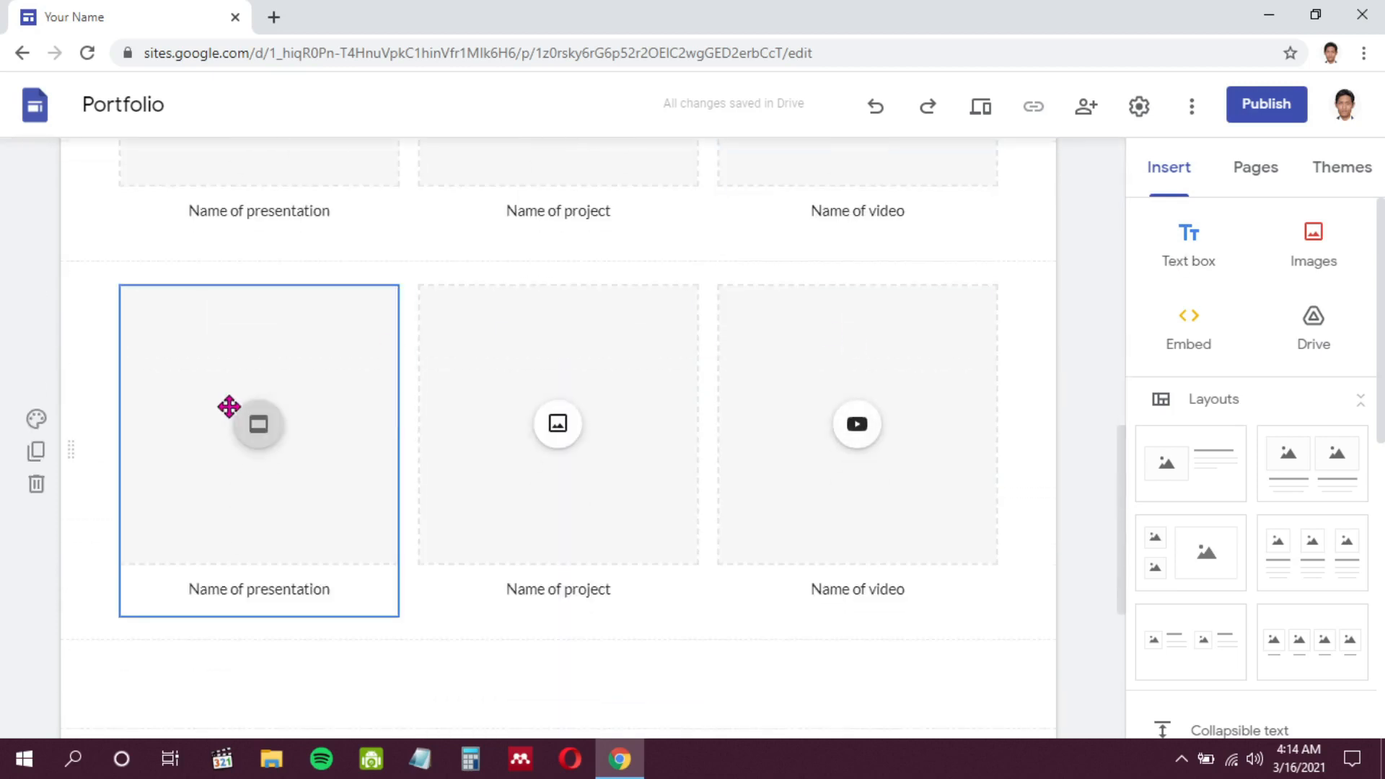
{"action": "key", "text": "ctrl+z"}
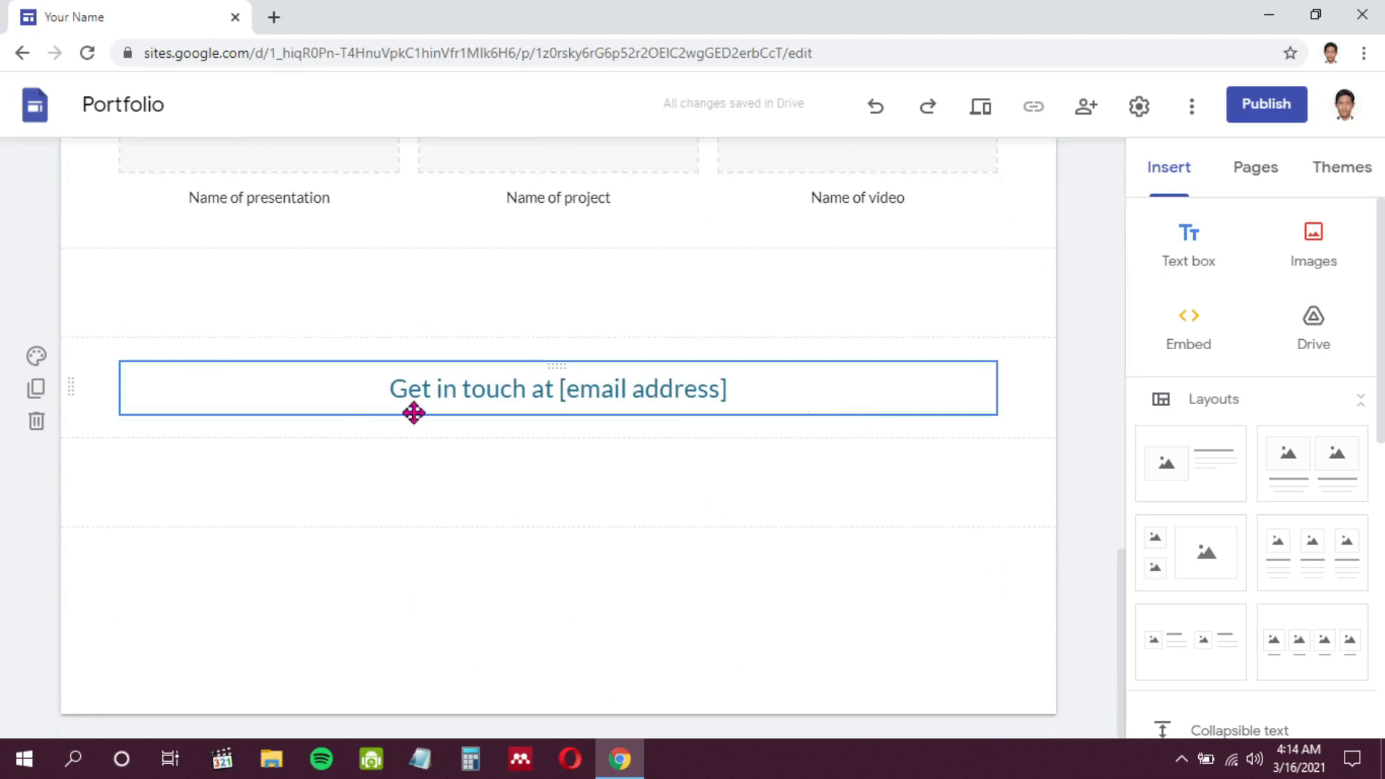
{"action": "key", "text": "ctrl+y"}
{"action": "scroll", "coordinate": [348, 421], "scroll_direction": "up", "scroll_amount": 4}
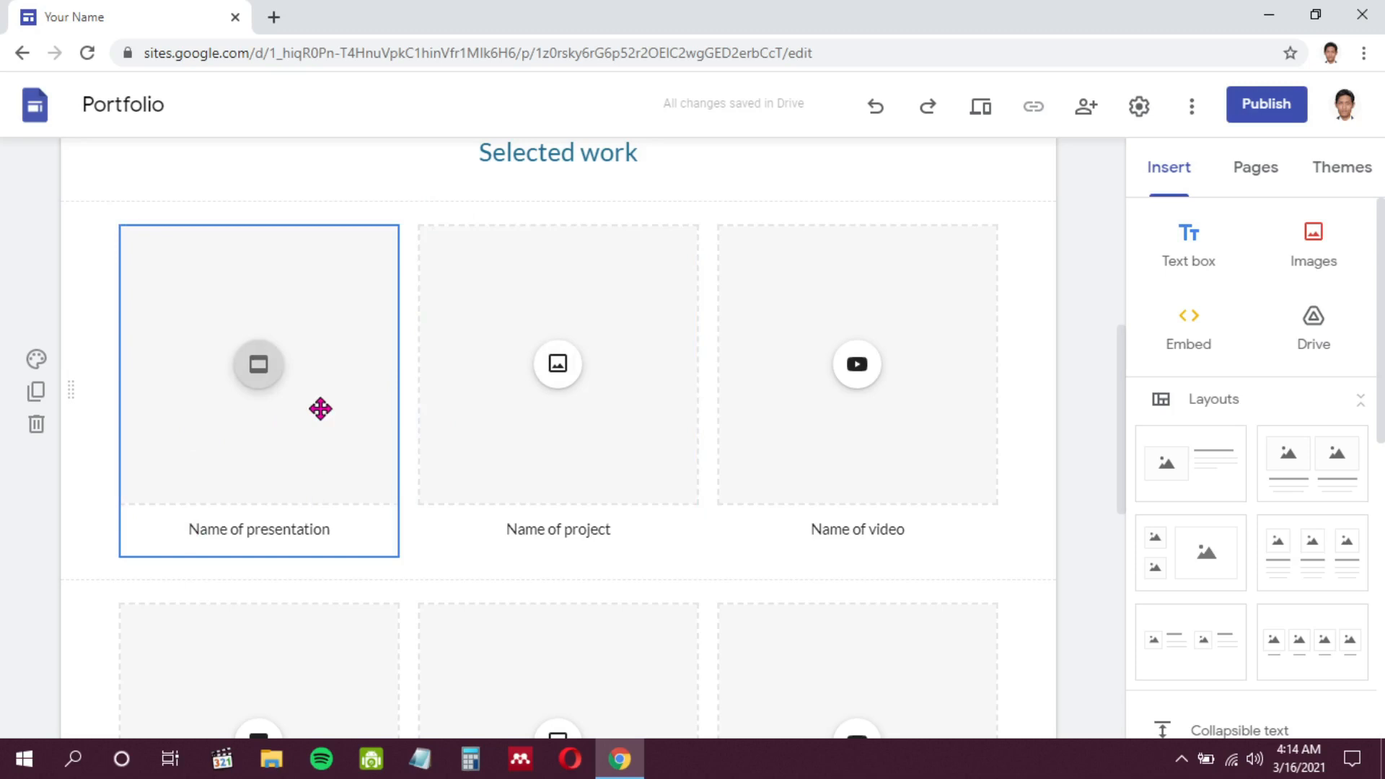
{"action": "scroll", "coordinate": [1227, 352], "scroll_direction": "down", "scroll_amount": 3}
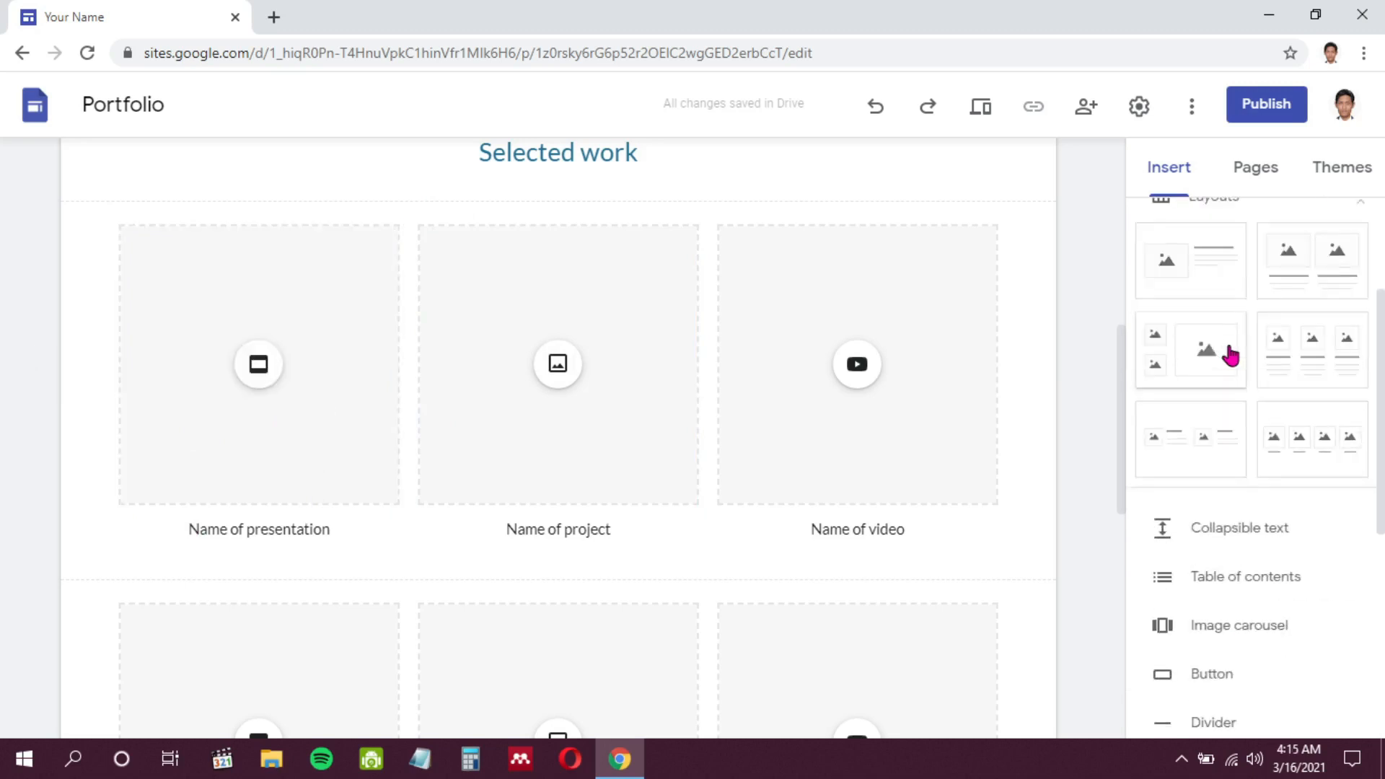
{"action": "scroll", "coordinate": [1227, 355], "scroll_direction": "up", "scroll_amount": 2}
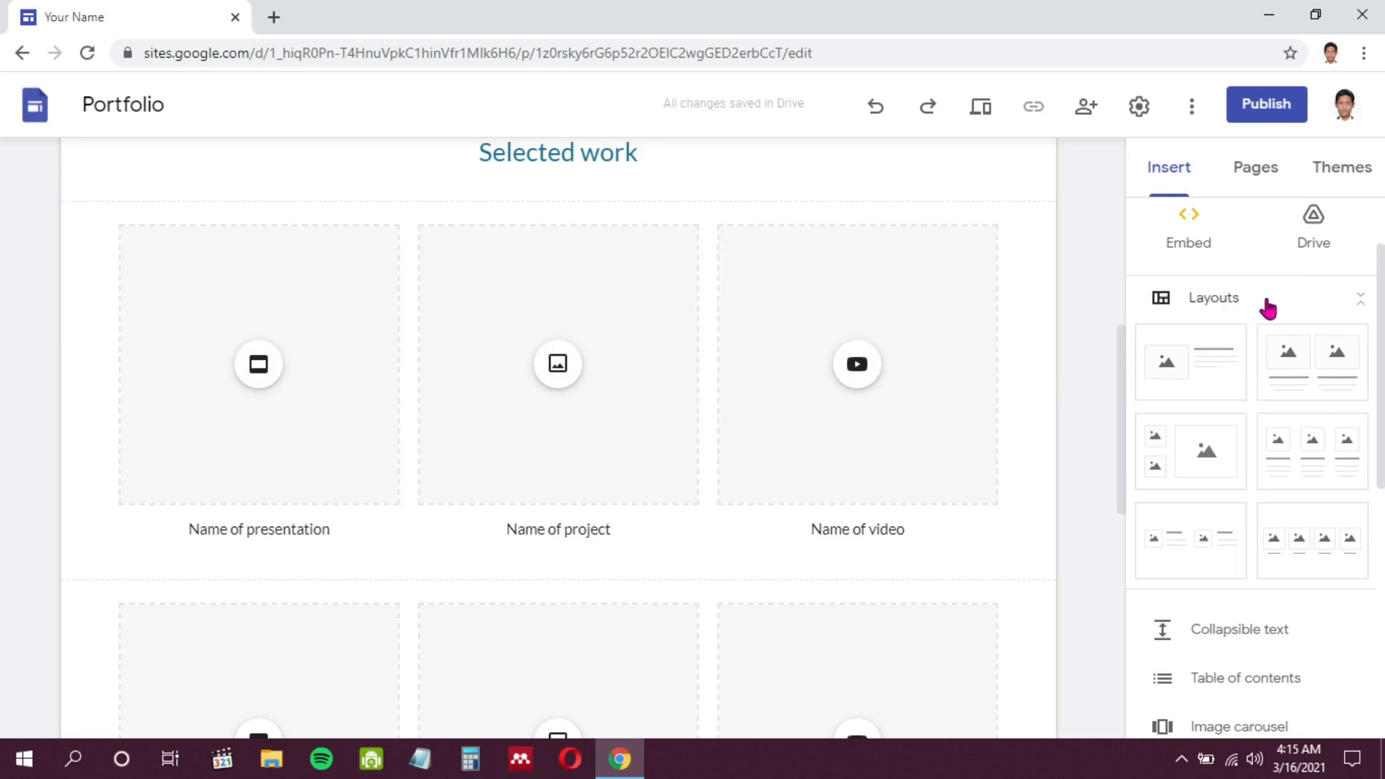
Step: Examine the home page's greeting and Selected work sections alongside the layouts and content elements available for insertion
{"action": "scroll", "coordinate": [767, 473], "scroll_direction": "up", "scroll_amount": 8}
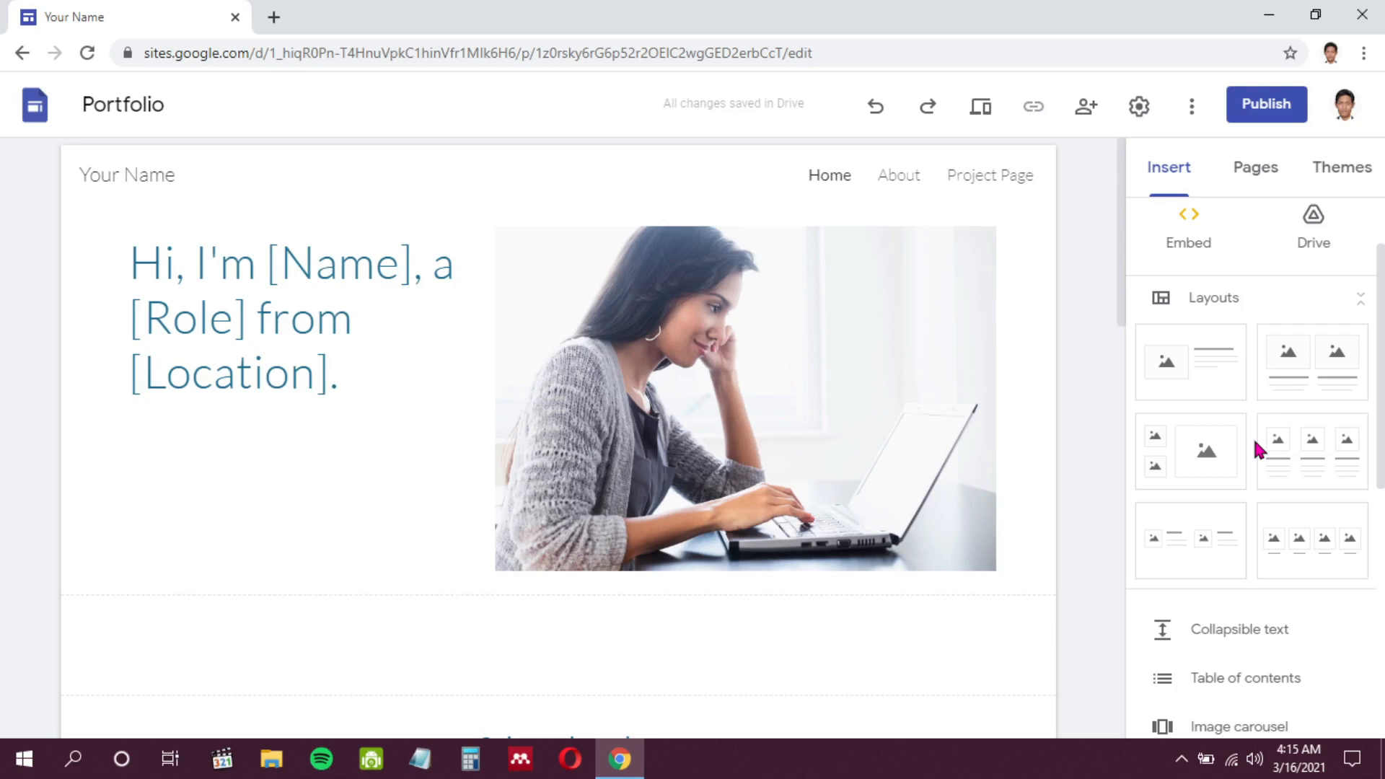
{"action": "scroll", "coordinate": [930, 392], "scroll_direction": "down", "scroll_amount": 8}
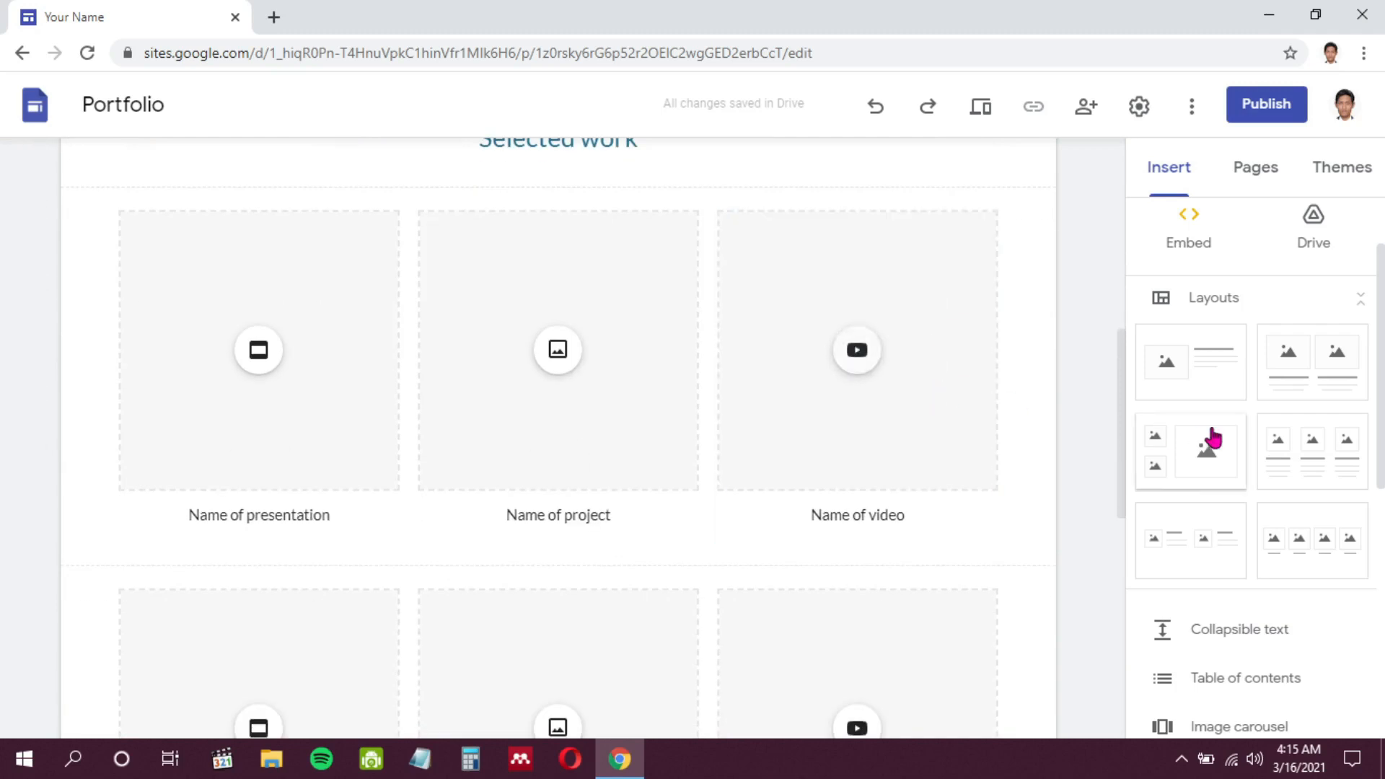
{"action": "scroll", "coordinate": [1212, 440], "scroll_direction": "down", "scroll_amount": 3}
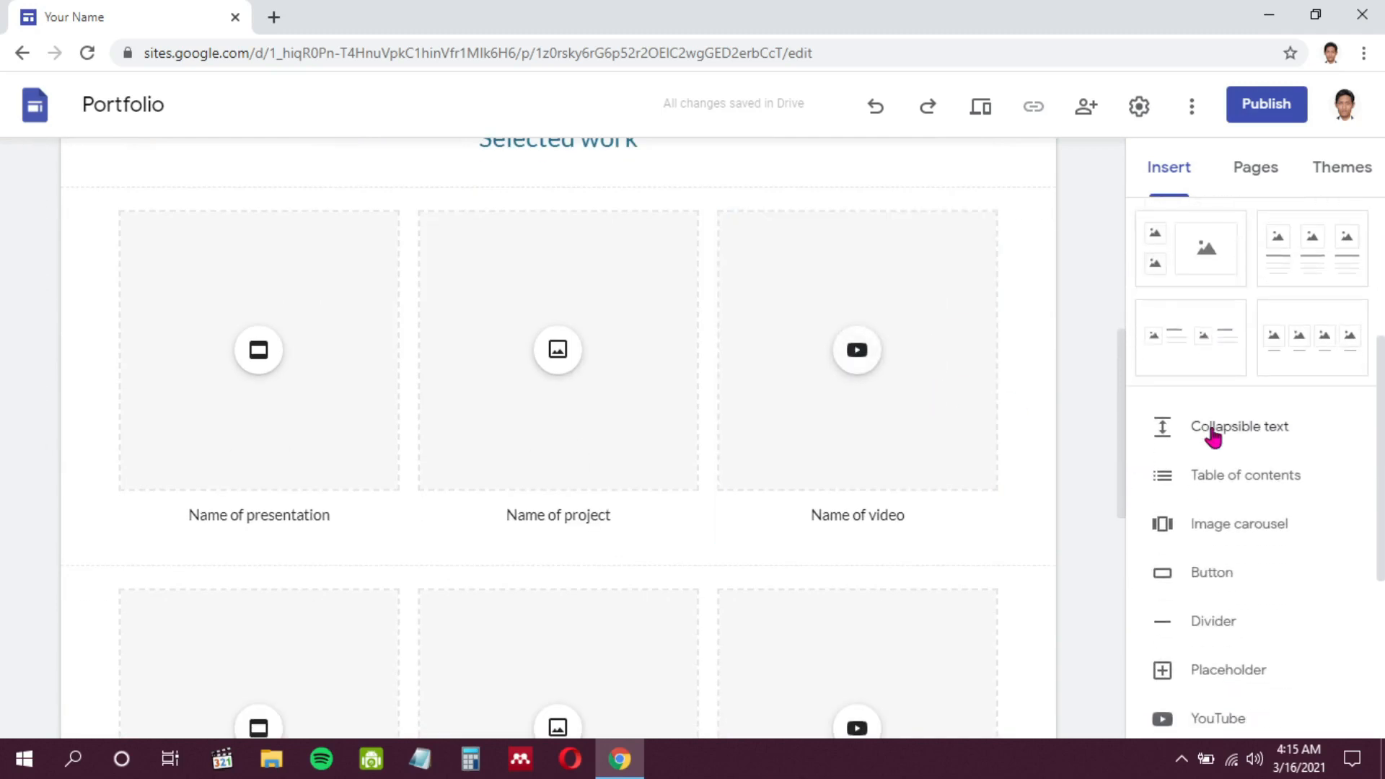
{"action": "scroll", "coordinate": [1216, 433], "scroll_direction": "down", "scroll_amount": 1}
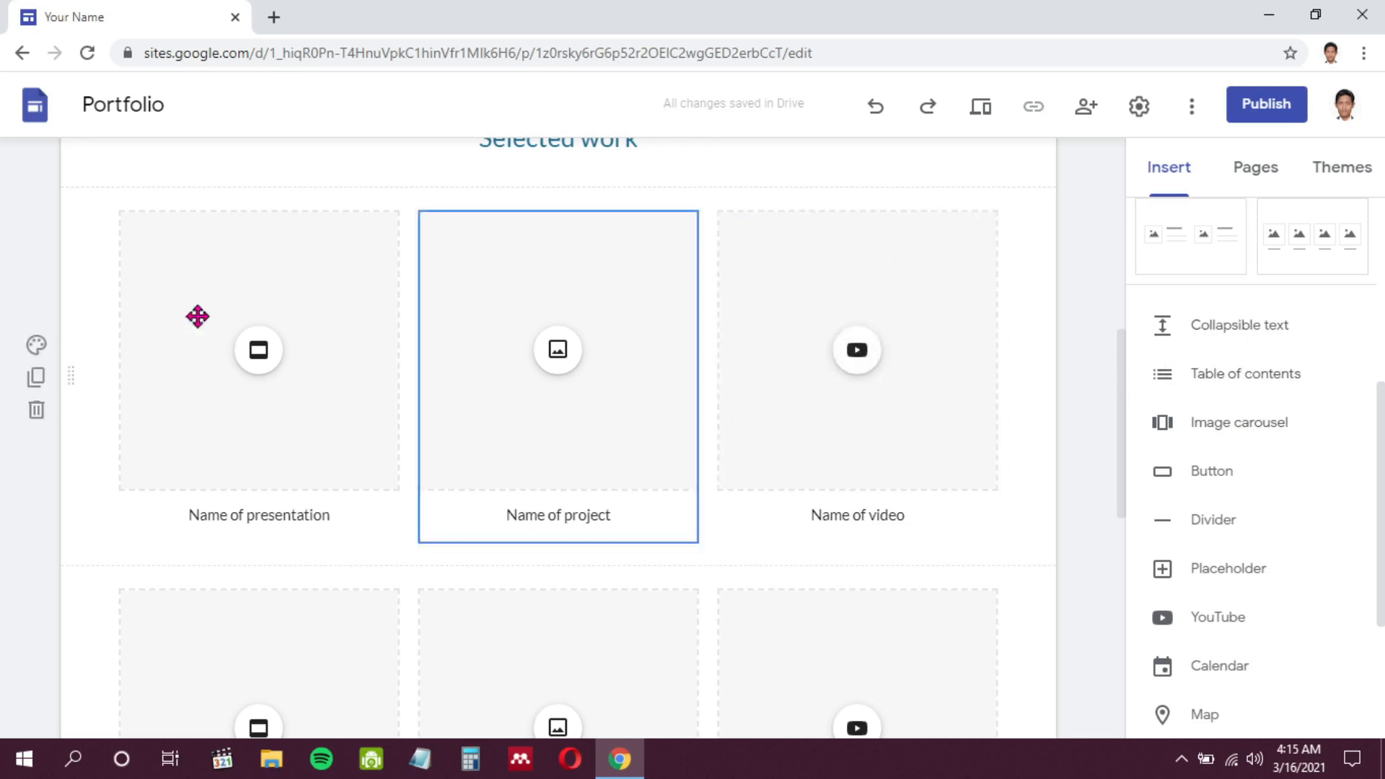
{"action": "scroll", "coordinate": [1252, 390], "scroll_direction": "down", "scroll_amount": 2}
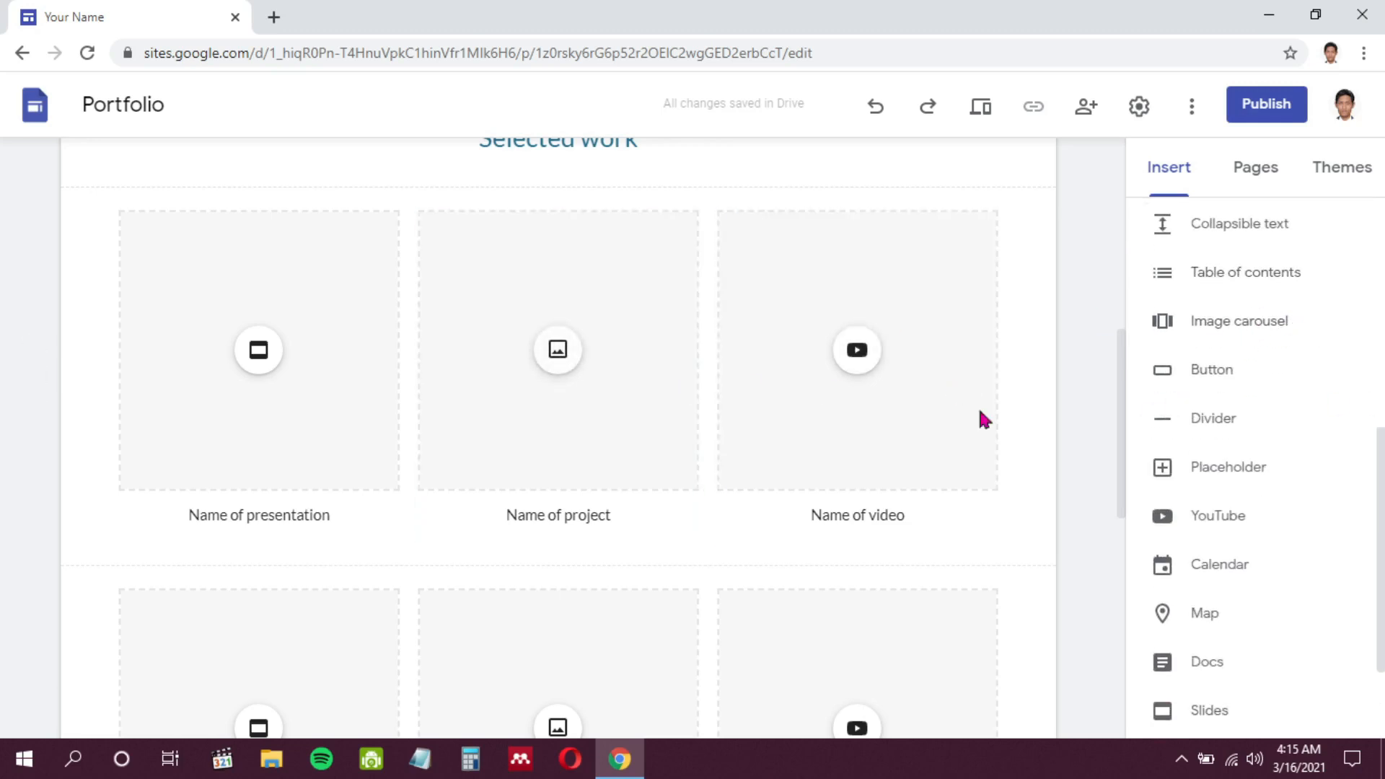
{"action": "scroll", "coordinate": [808, 432], "scroll_direction": "up", "scroll_amount": 4}
{"action": "scroll", "coordinate": [808, 432], "scroll_direction": "up", "scroll_amount": 1}
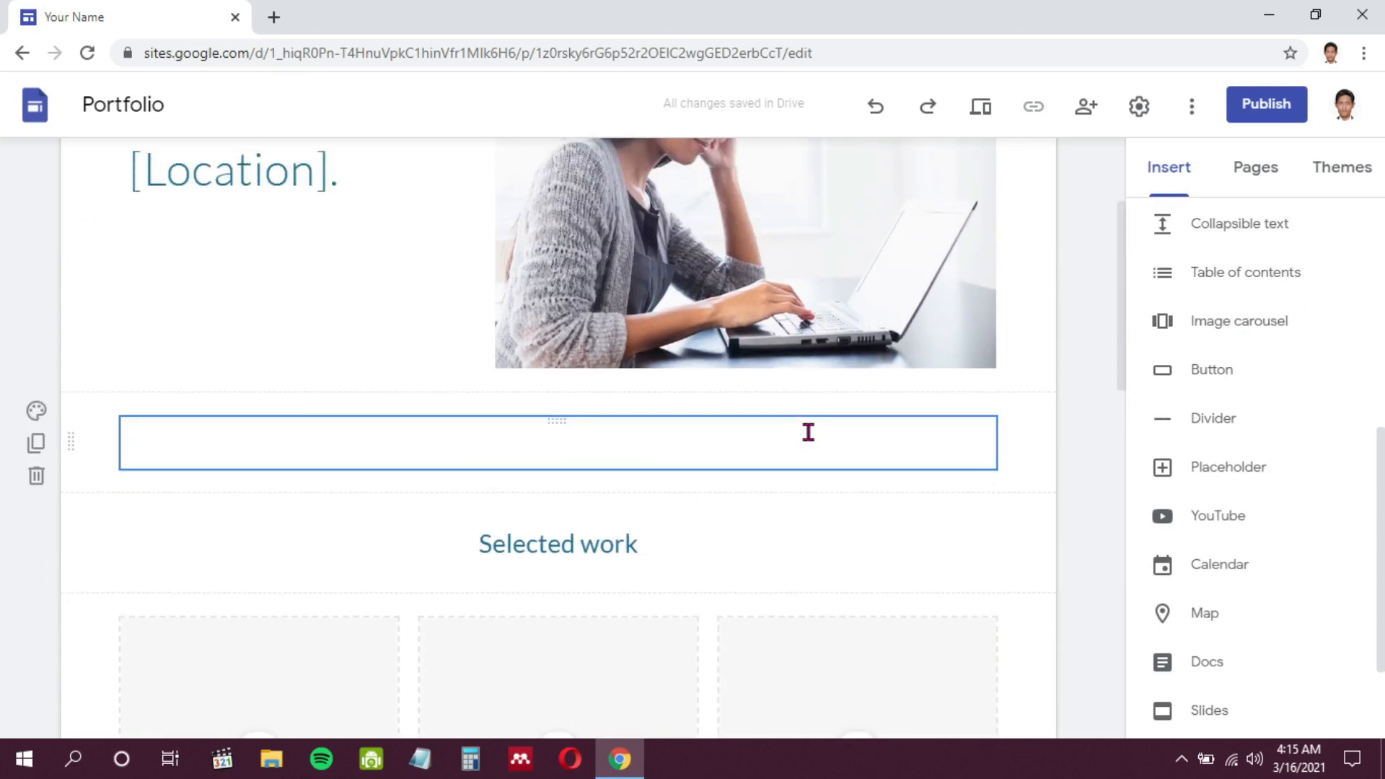
{"action": "scroll", "coordinate": [1256, 460], "scroll_direction": "down", "scroll_amount": 2}
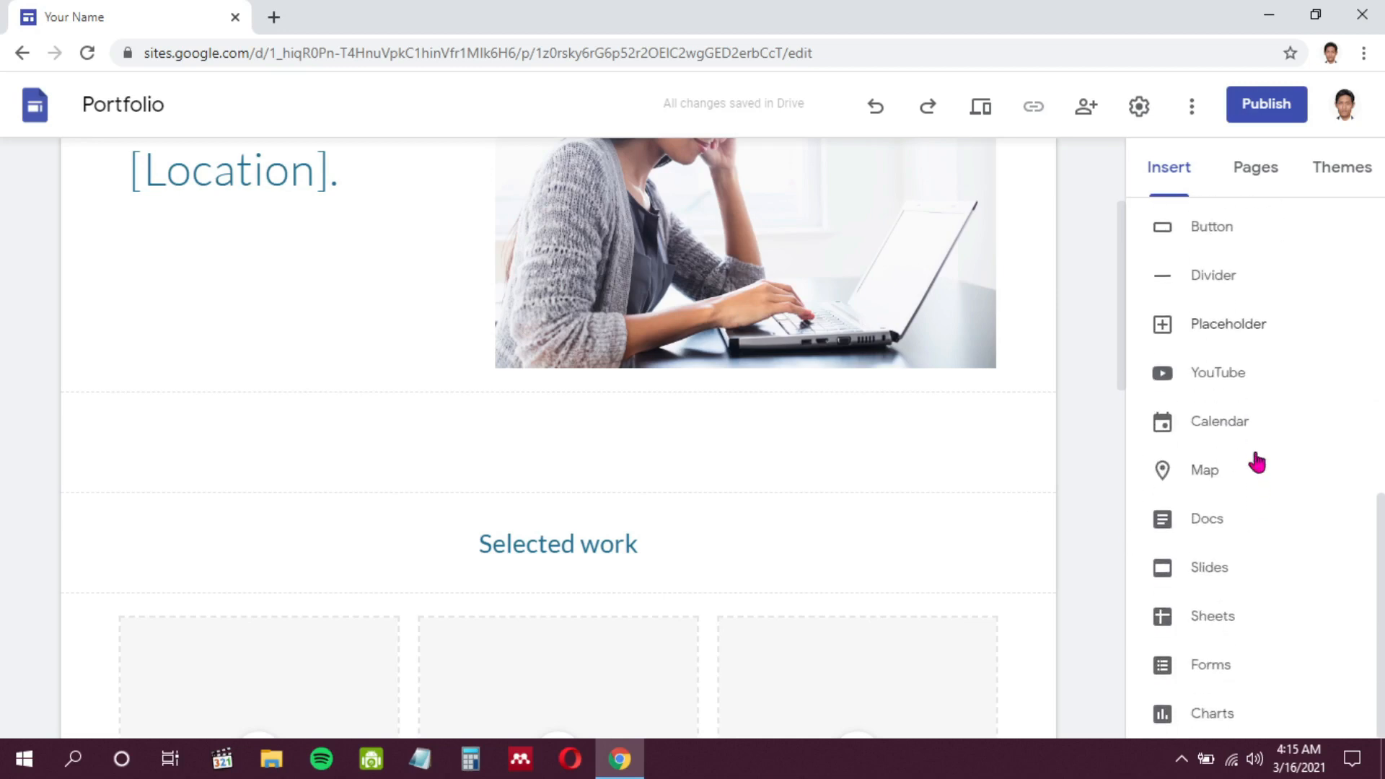
Step: Review the full list of insertable elements, from text box down to Charts, against the home page's presentation, project and video placeholders
{"action": "scroll", "coordinate": [1256, 460], "scroll_direction": "up", "scroll_amount": 8}
{"action": "scroll", "coordinate": [1256, 460], "scroll_direction": "down", "scroll_amount": 7}
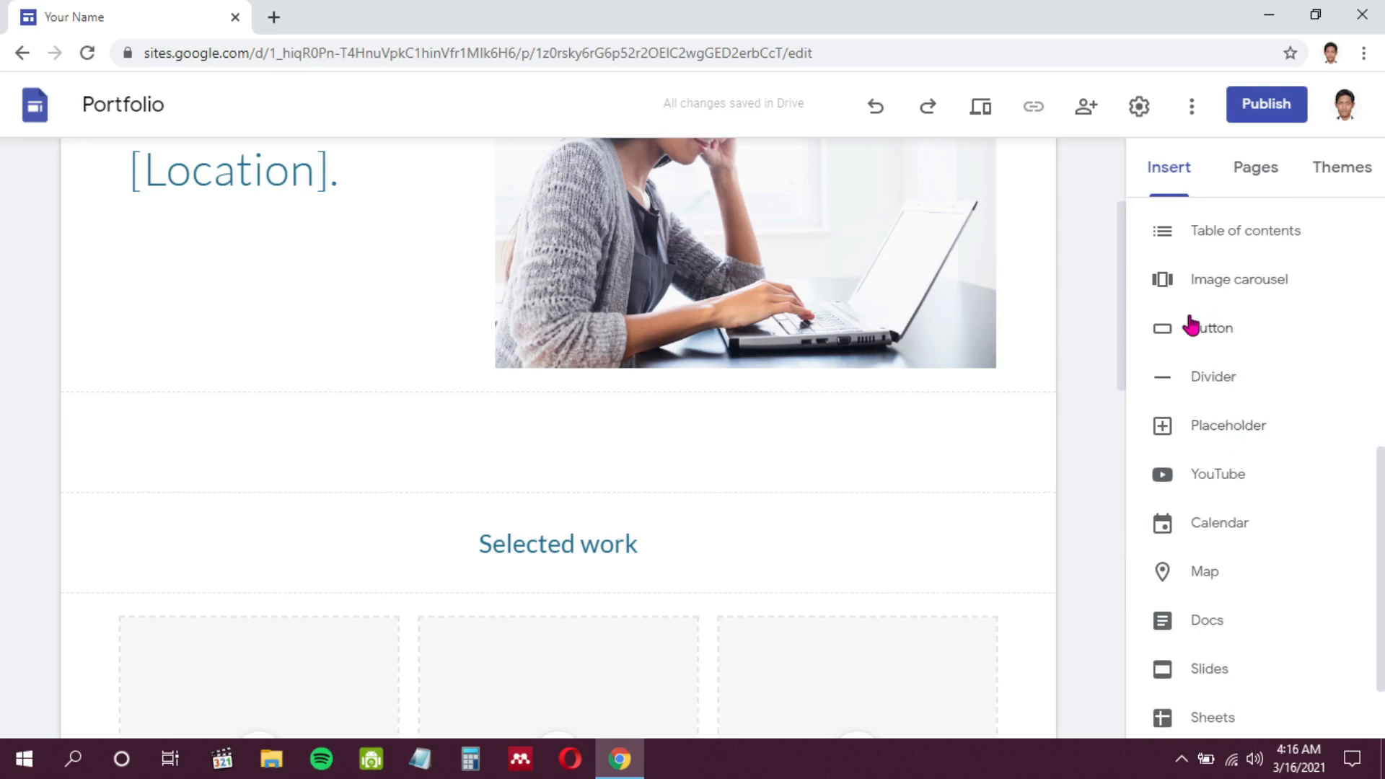
{"action": "scroll", "coordinate": [1199, 331], "scroll_direction": "up", "scroll_amount": 4}
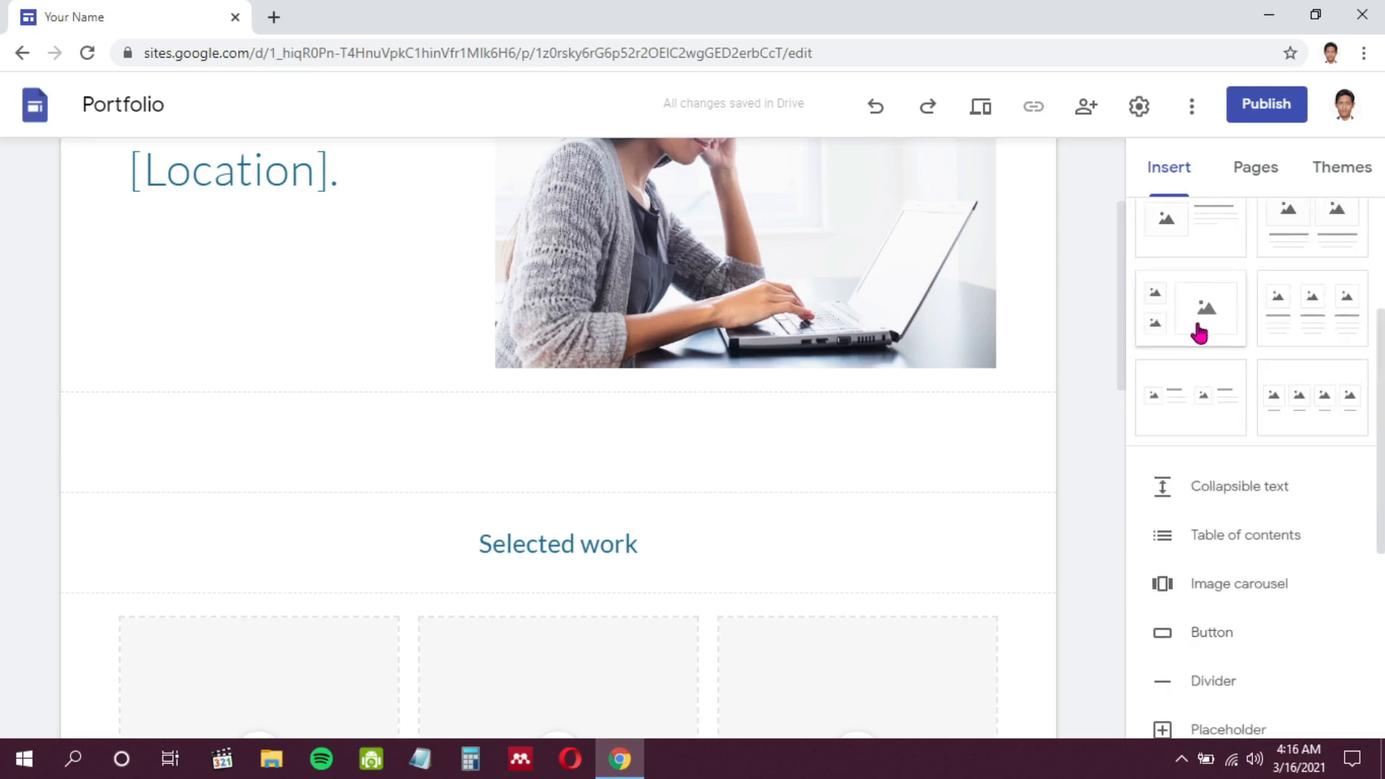
{"action": "scroll", "coordinate": [1199, 432], "scroll_direction": "down", "scroll_amount": 3}
{"action": "left_click_drag", "start_coordinate": [1202, 433], "coordinate": [848, 425]}
{"action": "scroll", "coordinate": [847, 425], "scroll_direction": "up", "scroll_amount": 3}
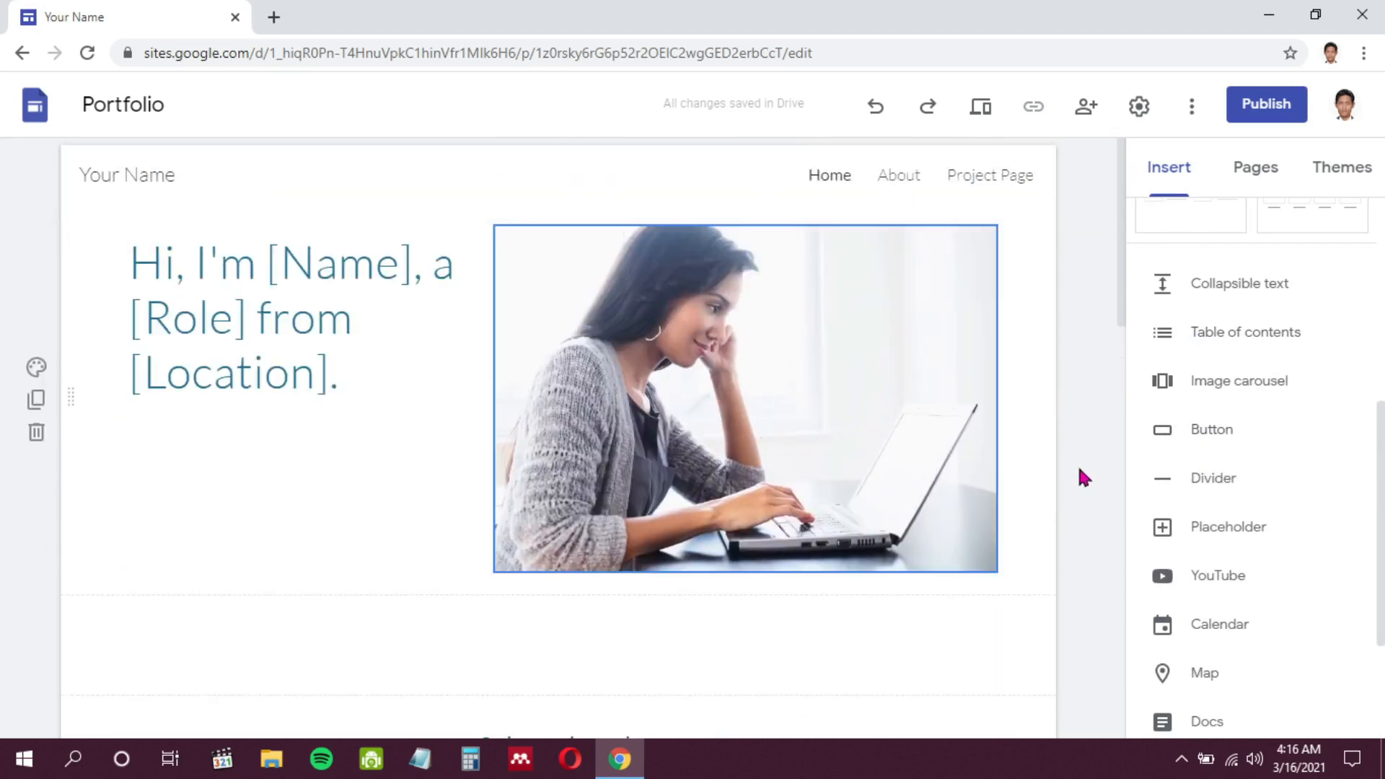
{"action": "scroll", "coordinate": [1263, 479], "scroll_direction": "down", "scroll_amount": 3}
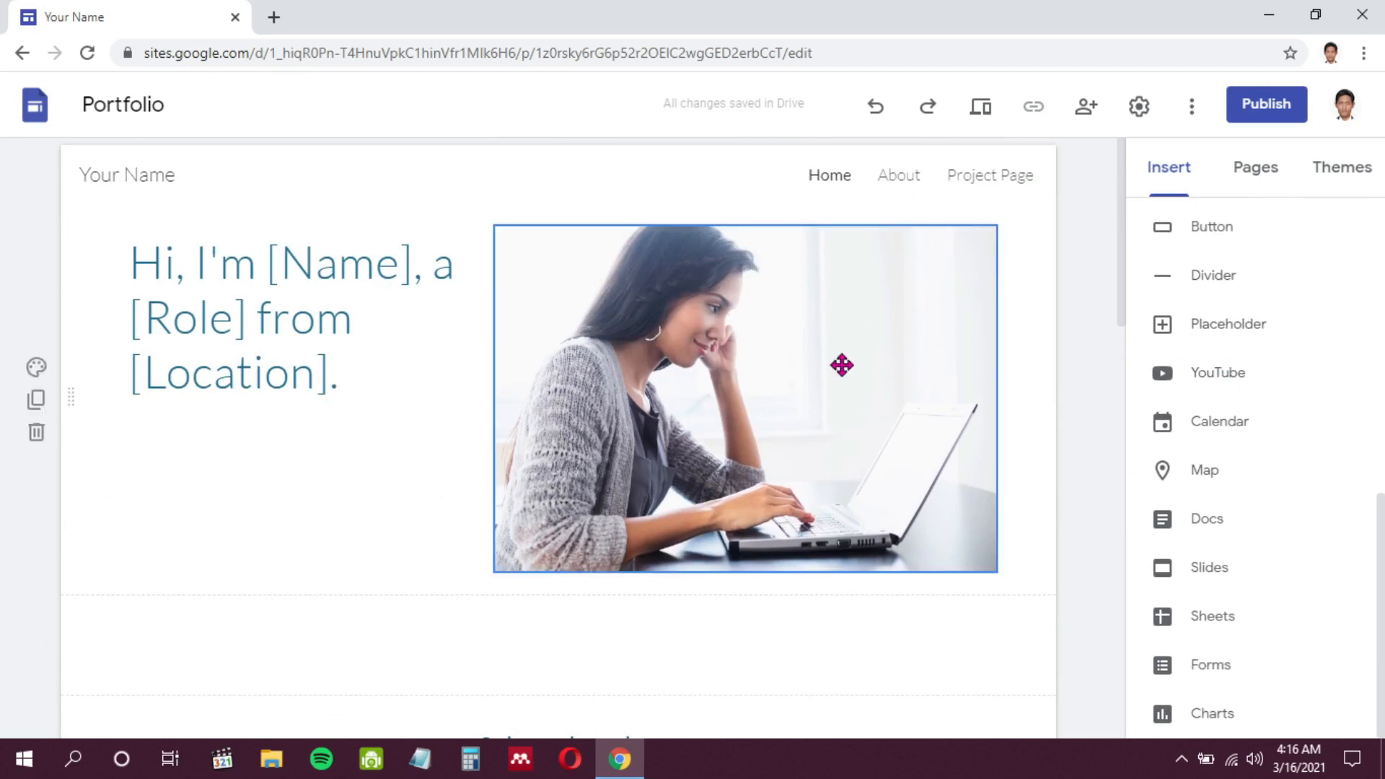
{"action": "scroll", "coordinate": [841, 365], "scroll_direction": "down", "scroll_amount": 7}
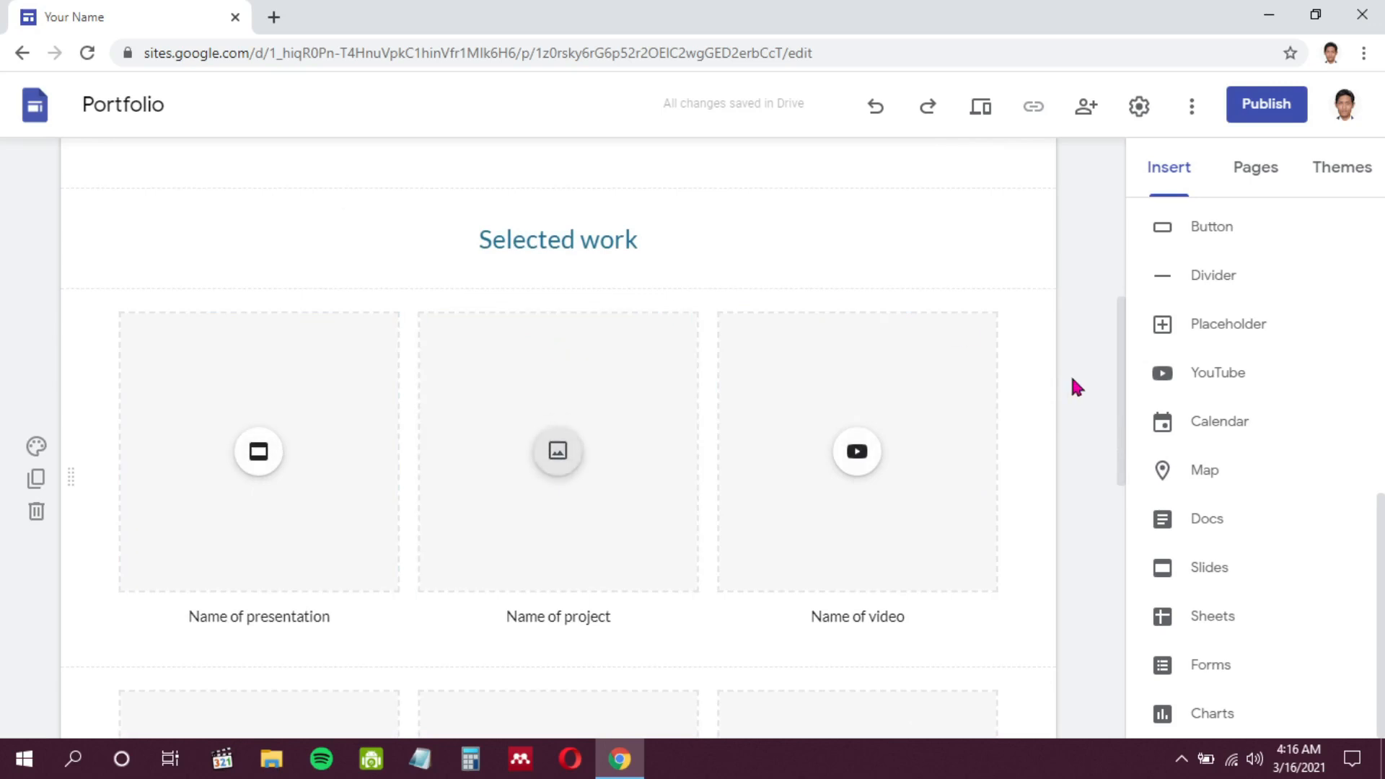
{"action": "scroll", "coordinate": [906, 371], "scroll_direction": "down", "scroll_amount": 3}
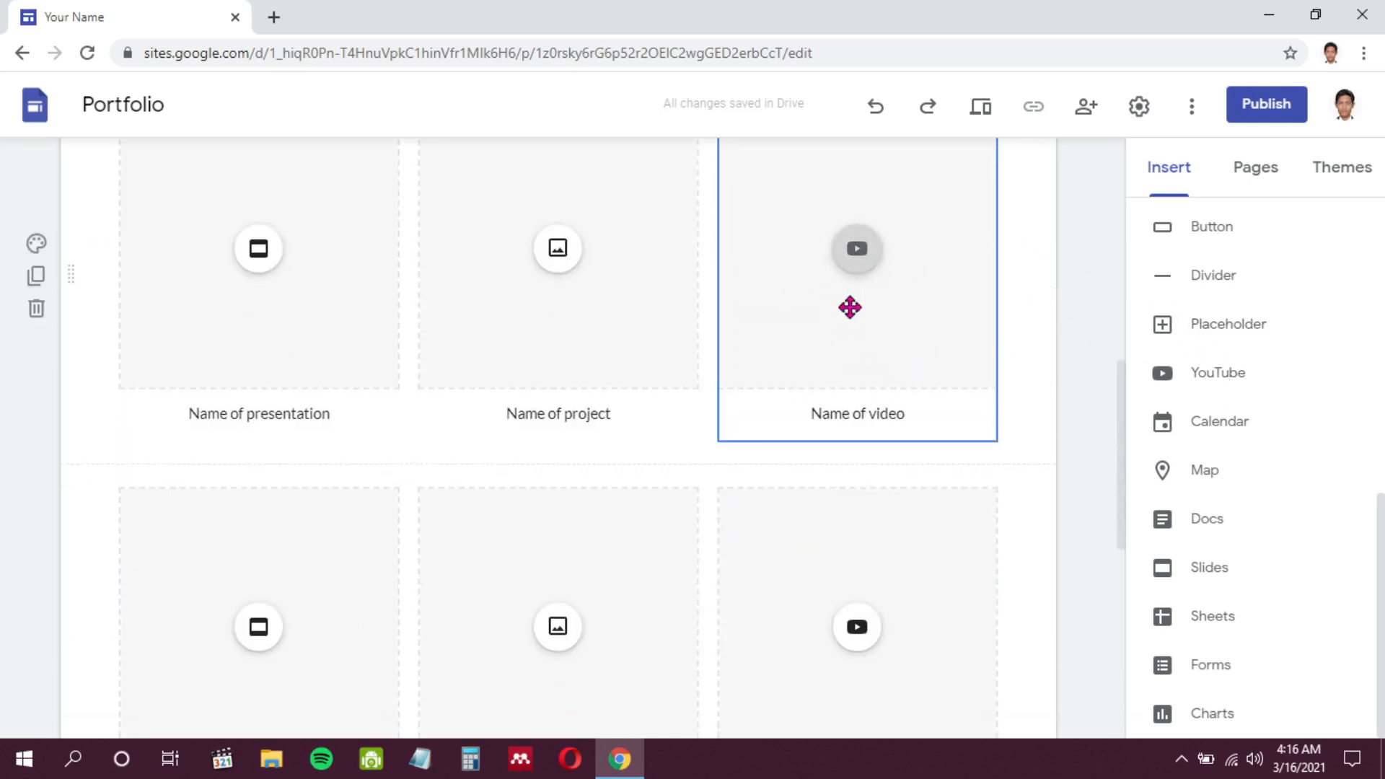
{"action": "left_click", "coordinate": [943, 294]}
{"action": "left_click", "coordinate": [947, 518]}
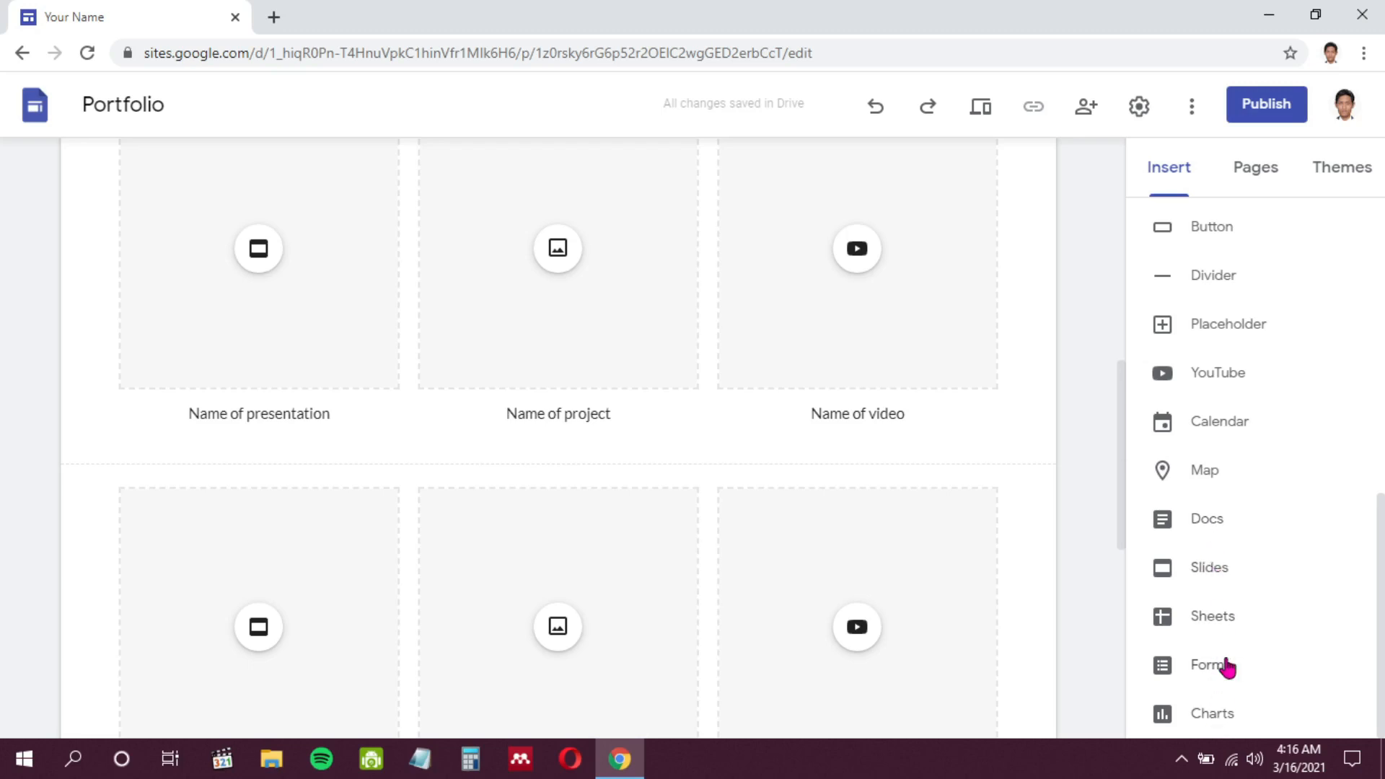
{"action": "scroll", "coordinate": [1227, 666], "scroll_direction": "up", "scroll_amount": 9}
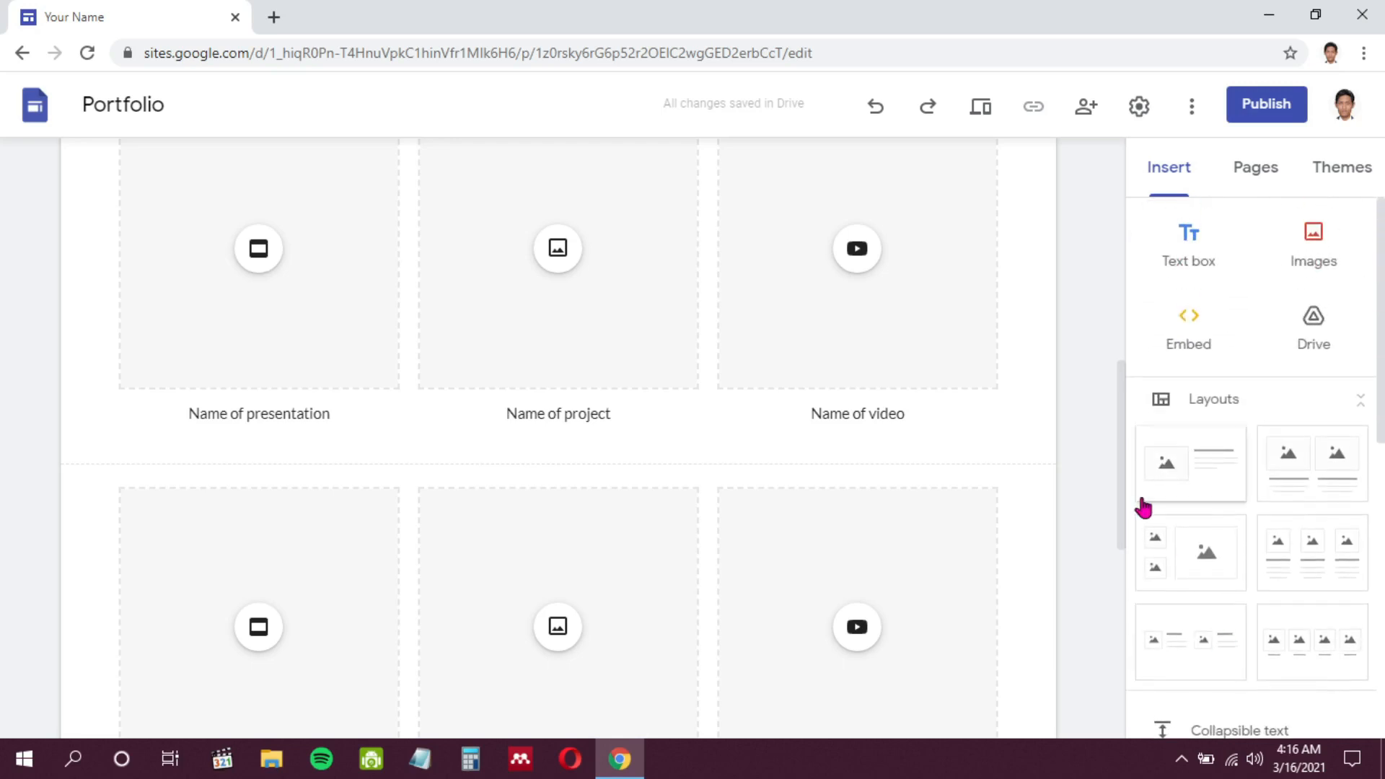
Step: Show the site's list of pages, return to the top of the home page and view the About page
{"action": "left_click", "coordinate": [1257, 180]}
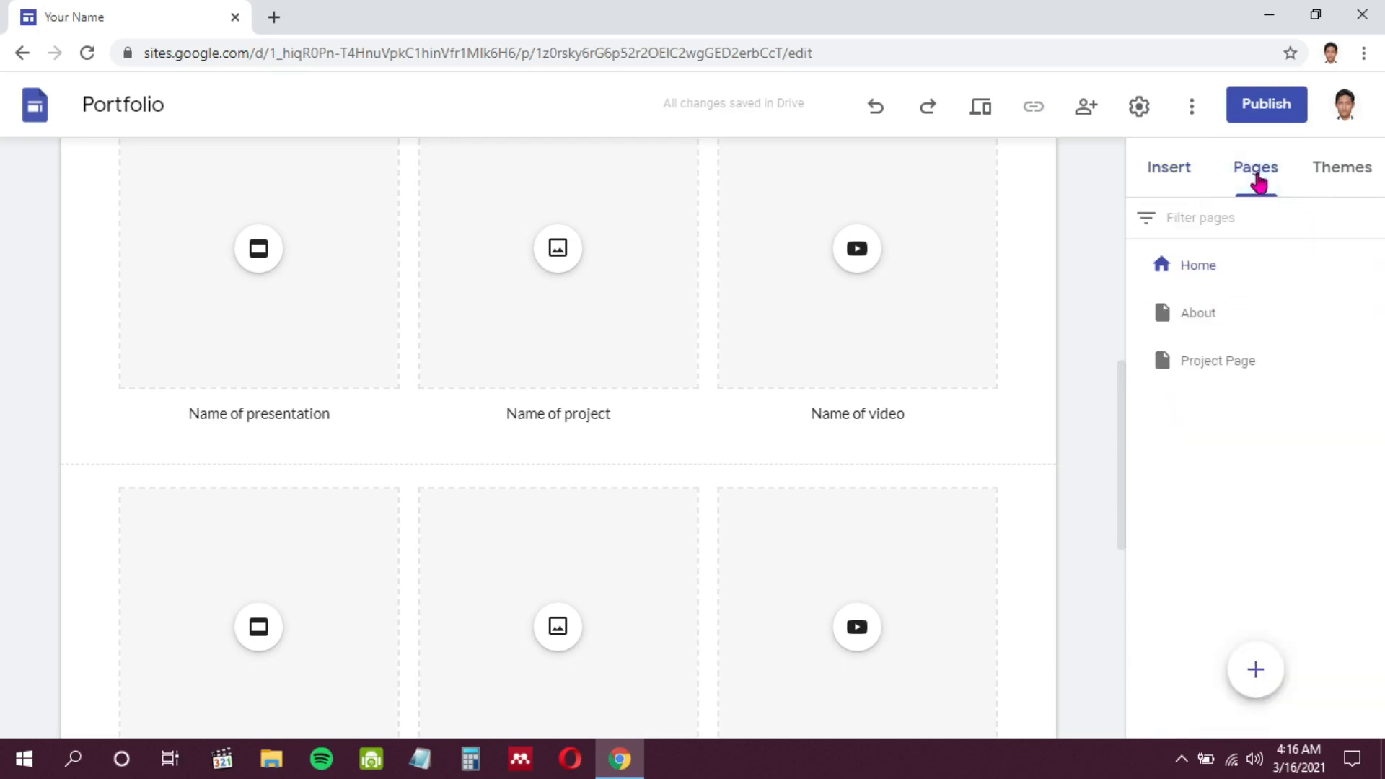
{"action": "scroll", "coordinate": [874, 342], "scroll_direction": "up", "scroll_amount": 10}
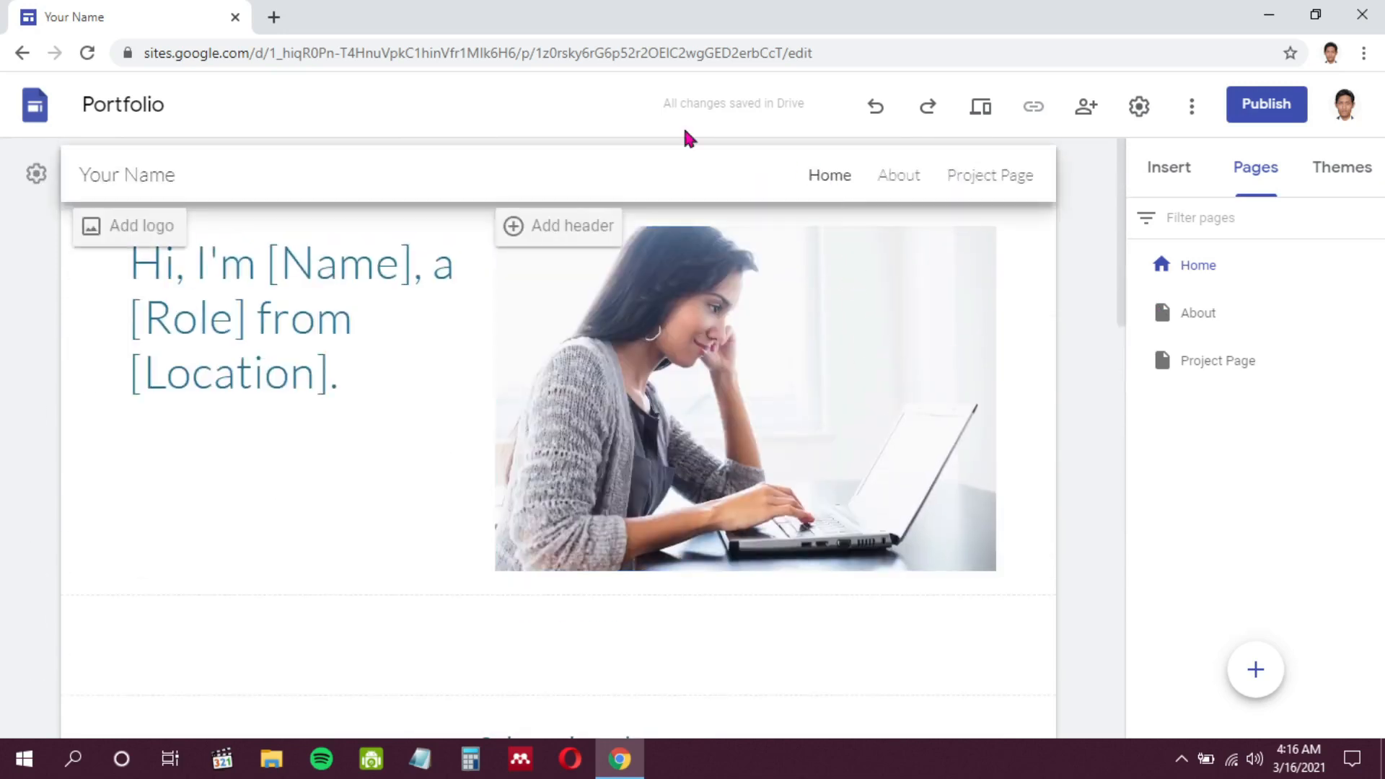
{"action": "scroll", "coordinate": [1030, 365], "scroll_direction": "down", "scroll_amount": 3}
{"action": "scroll", "coordinate": [1030, 365], "scroll_direction": "up", "scroll_amount": 3}
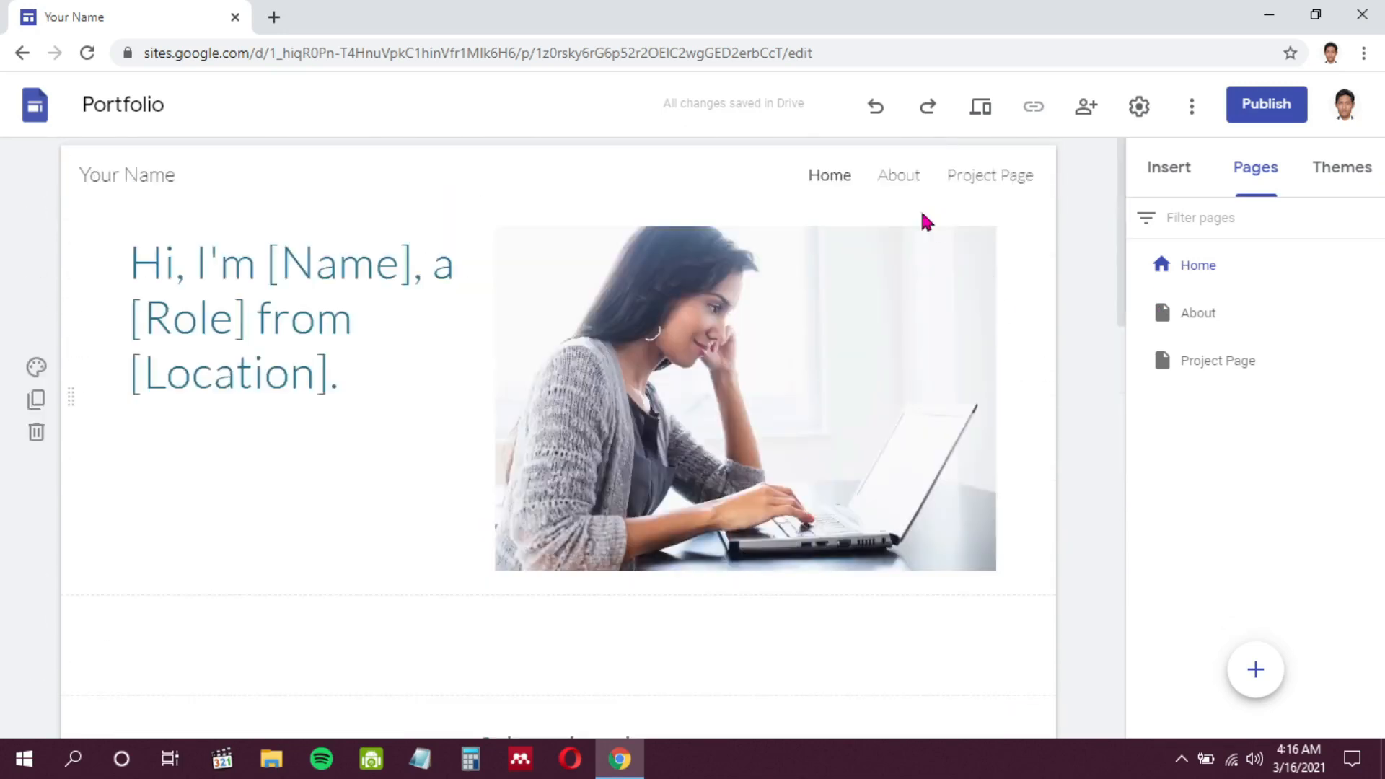
{"action": "left_click", "coordinate": [907, 179]}
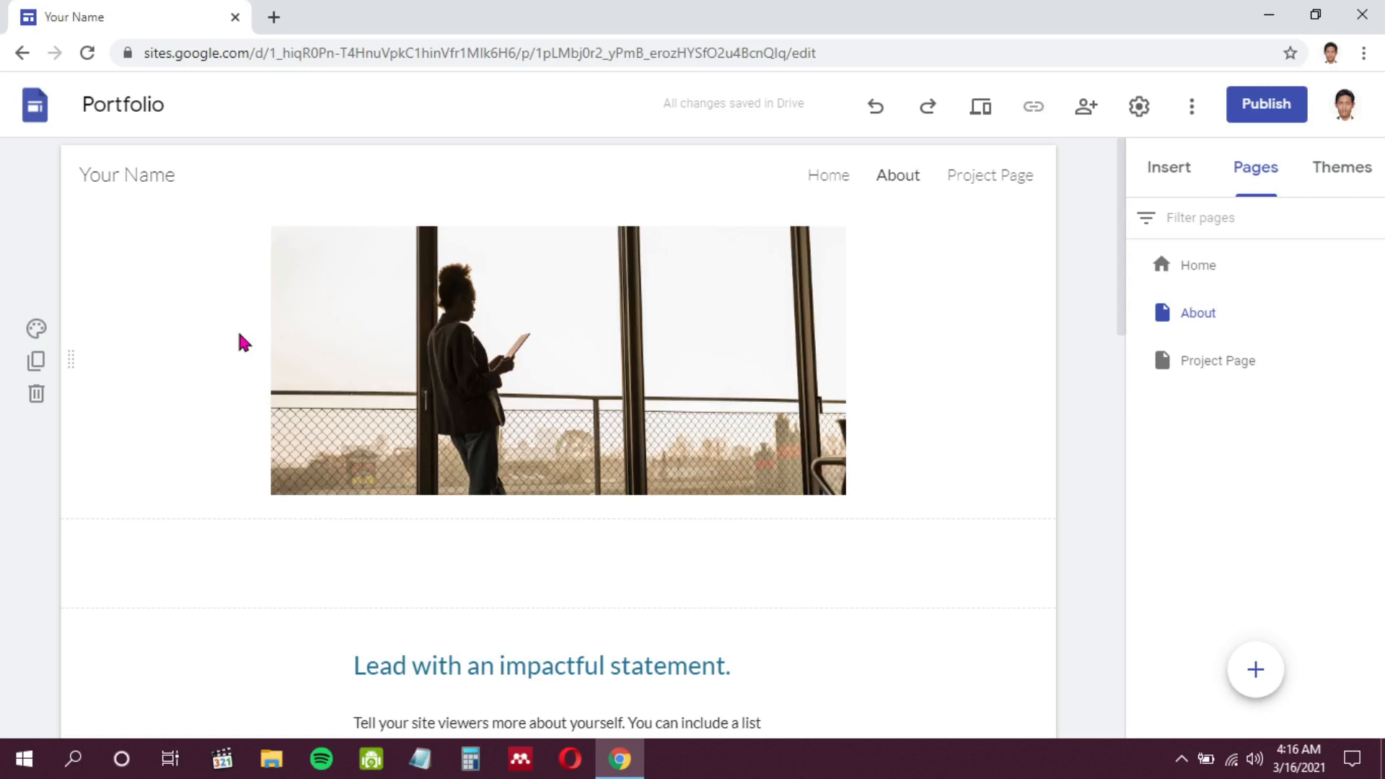
Step: Open the Project Page and examine its description text and image placeholders
{"action": "left_click", "coordinate": [1229, 381]}
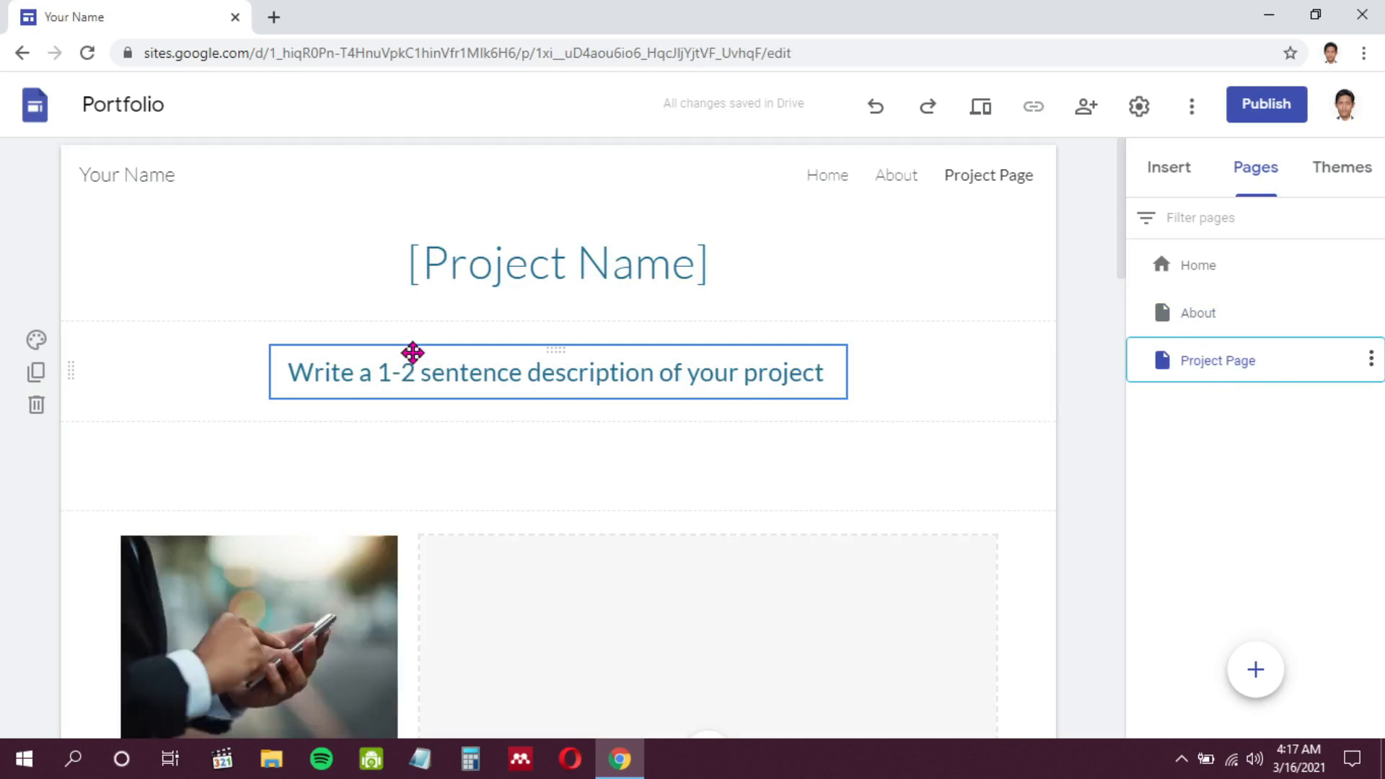
{"action": "scroll", "coordinate": [412, 353], "scroll_direction": "down", "scroll_amount": 5}
{"action": "scroll", "coordinate": [664, 399], "scroll_direction": "down", "scroll_amount": 5}
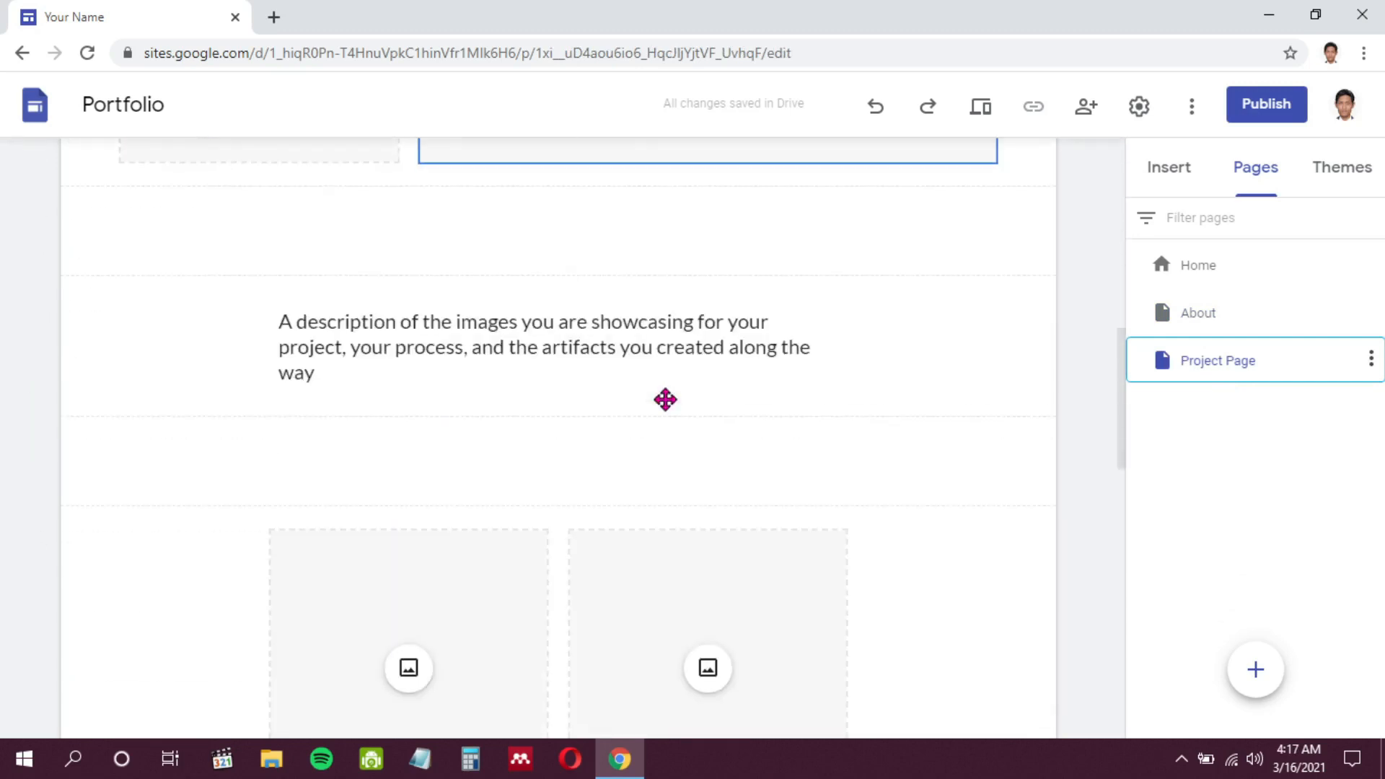
{"action": "scroll", "coordinate": [413, 406], "scroll_direction": "down", "scroll_amount": 5}
{"action": "scroll", "coordinate": [413, 406], "scroll_direction": "down", "scroll_amount": 10}
{"action": "scroll", "coordinate": [415, 409], "scroll_direction": "up", "scroll_amount": 10}
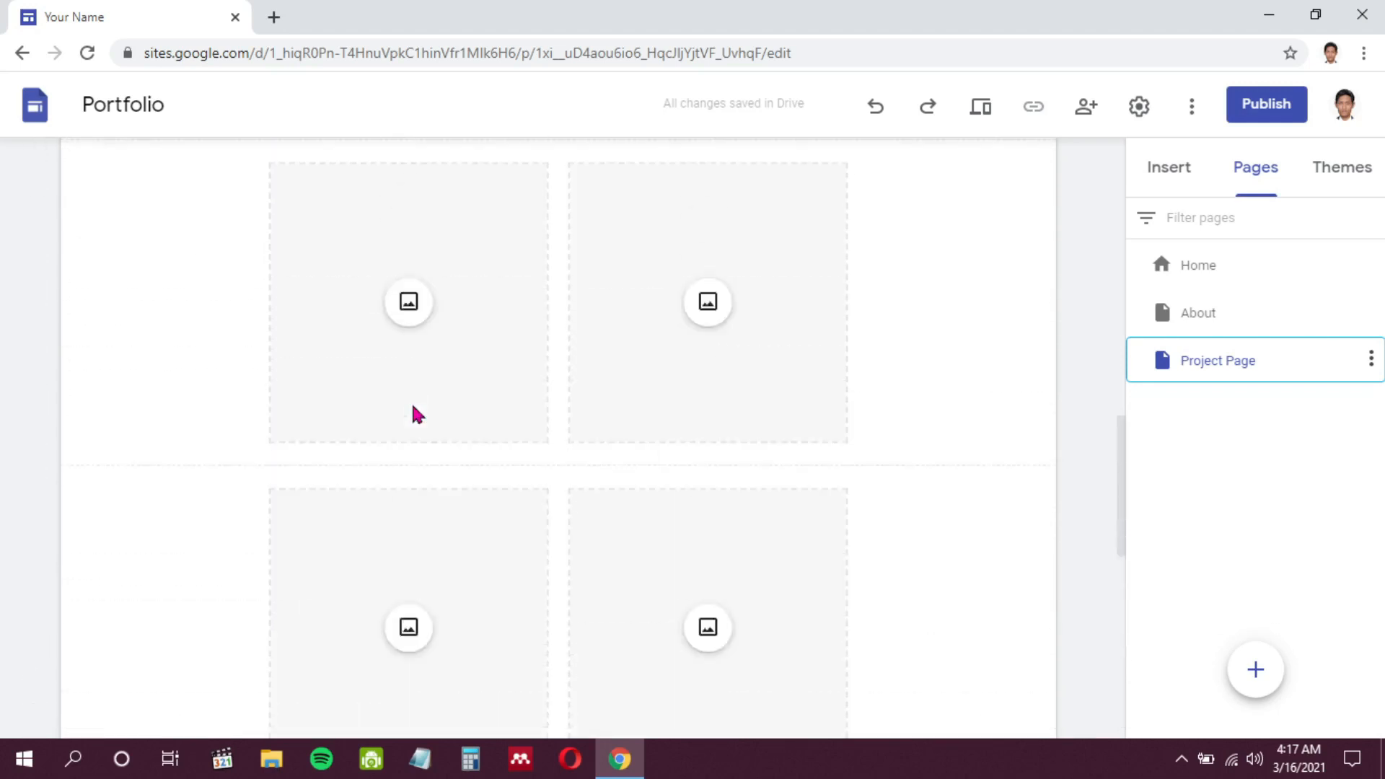
{"action": "scroll", "coordinate": [417, 414], "scroll_direction": "up", "scroll_amount": 5}
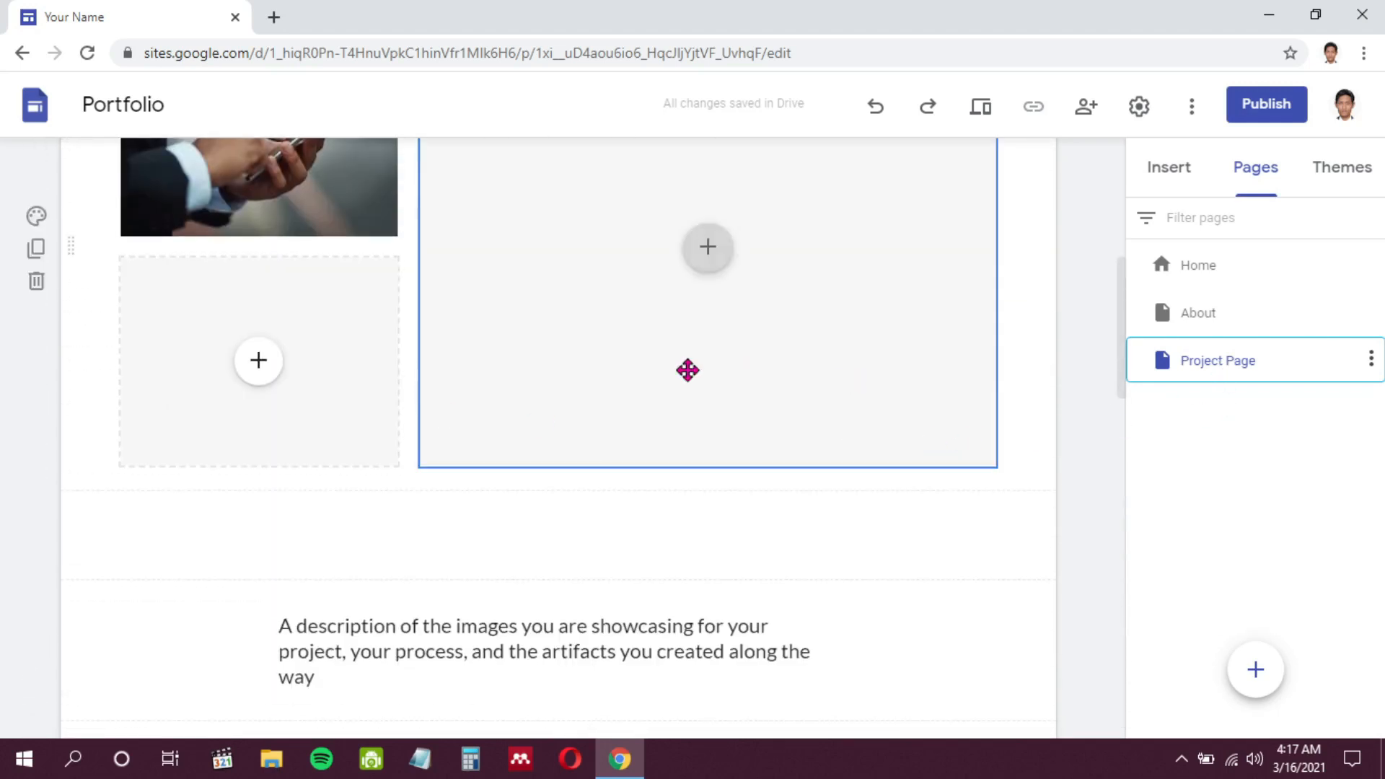
{"action": "scroll", "coordinate": [687, 370], "scroll_direction": "up", "scroll_amount": 4}
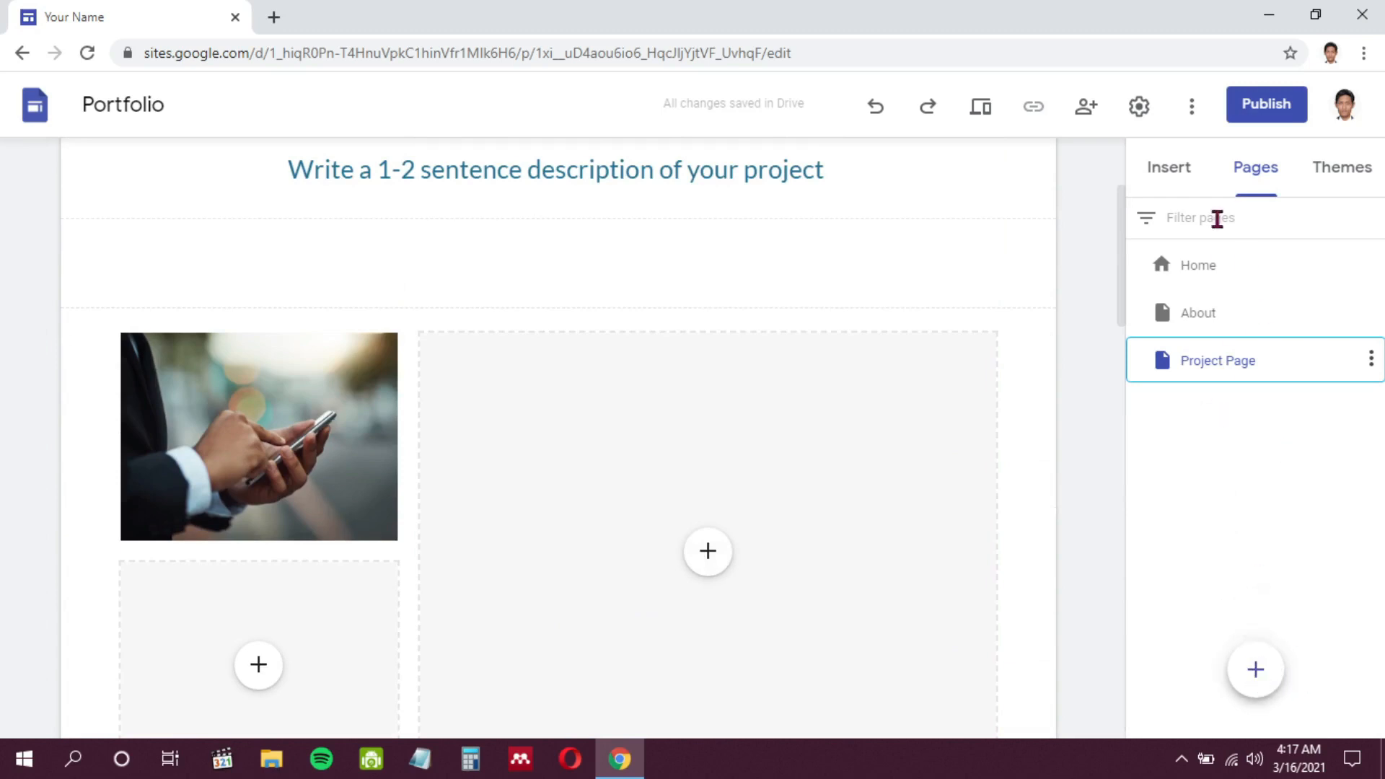
Step: Return to the Home page and look through the available site themes from Simple to Impression
{"action": "left_click", "coordinate": [1336, 168]}
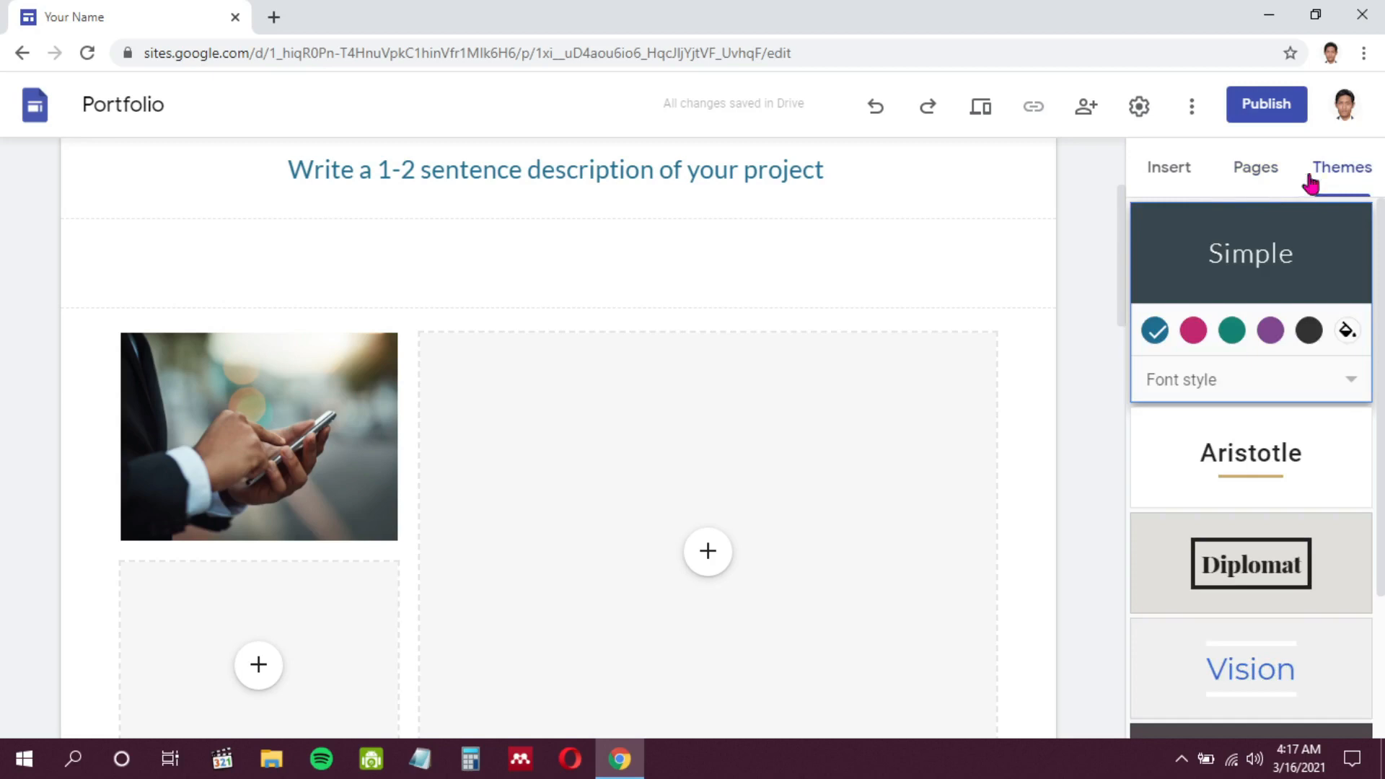
{"action": "scroll", "coordinate": [830, 347], "scroll_direction": "up", "scroll_amount": 3}
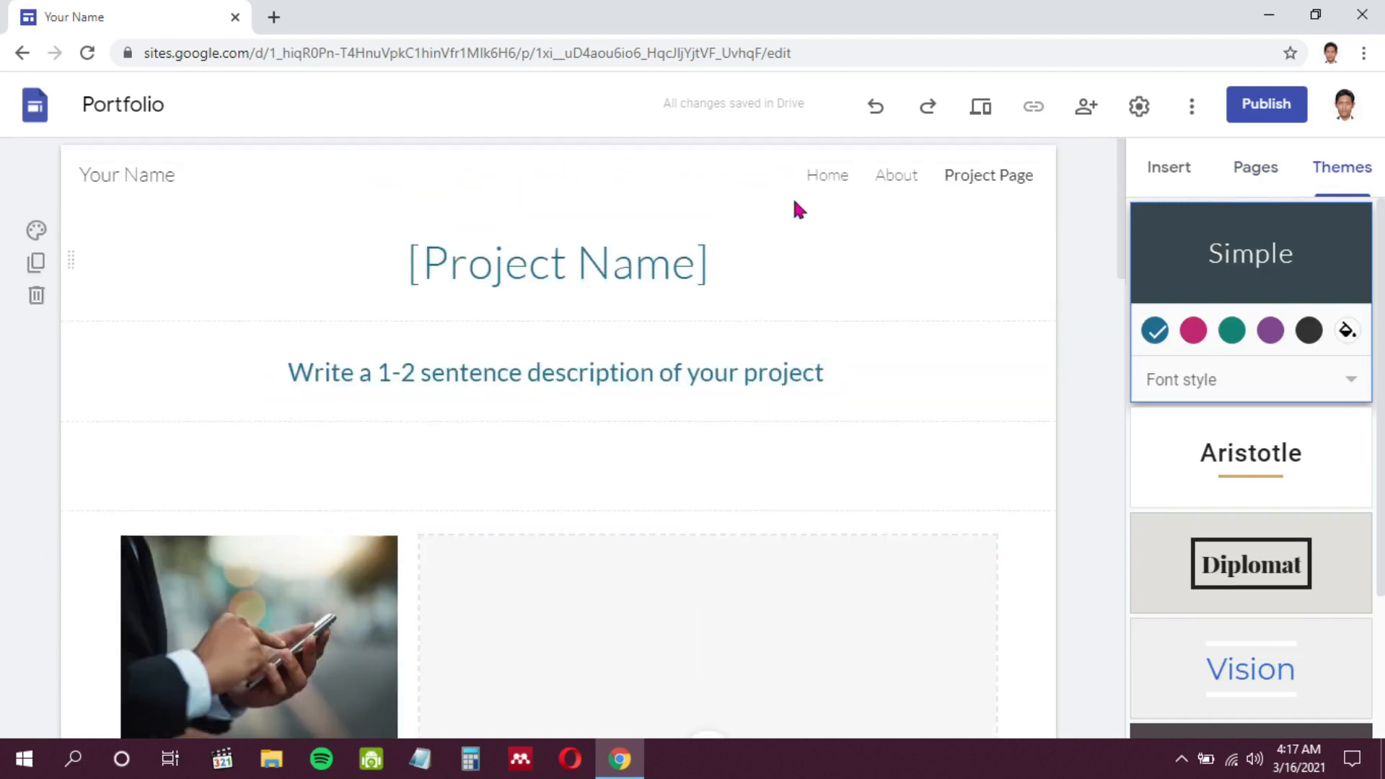
{"action": "left_click", "coordinate": [828, 175]}
{"action": "scroll", "coordinate": [1284, 444], "scroll_direction": "down", "scroll_amount": 1}
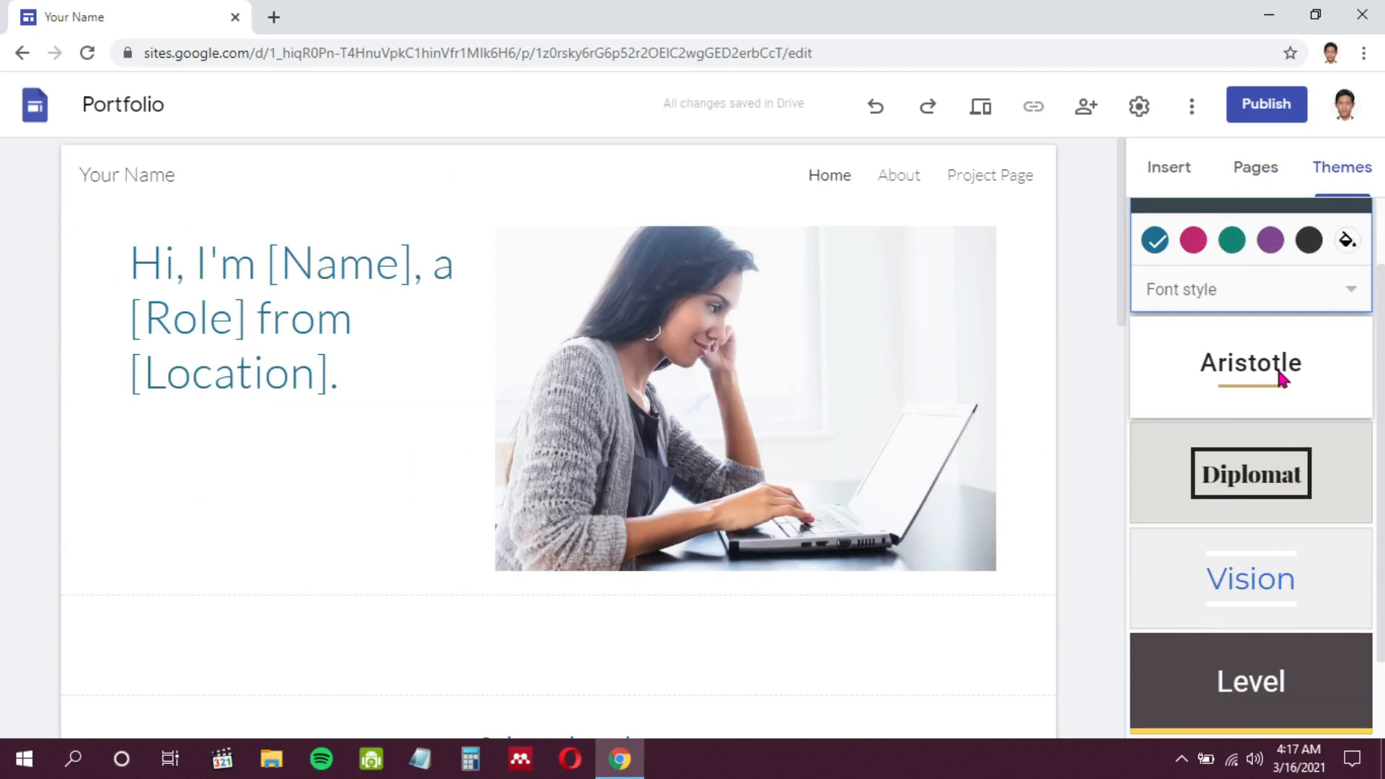
{"action": "scroll", "coordinate": [1287, 471], "scroll_direction": "down", "scroll_amount": 2}
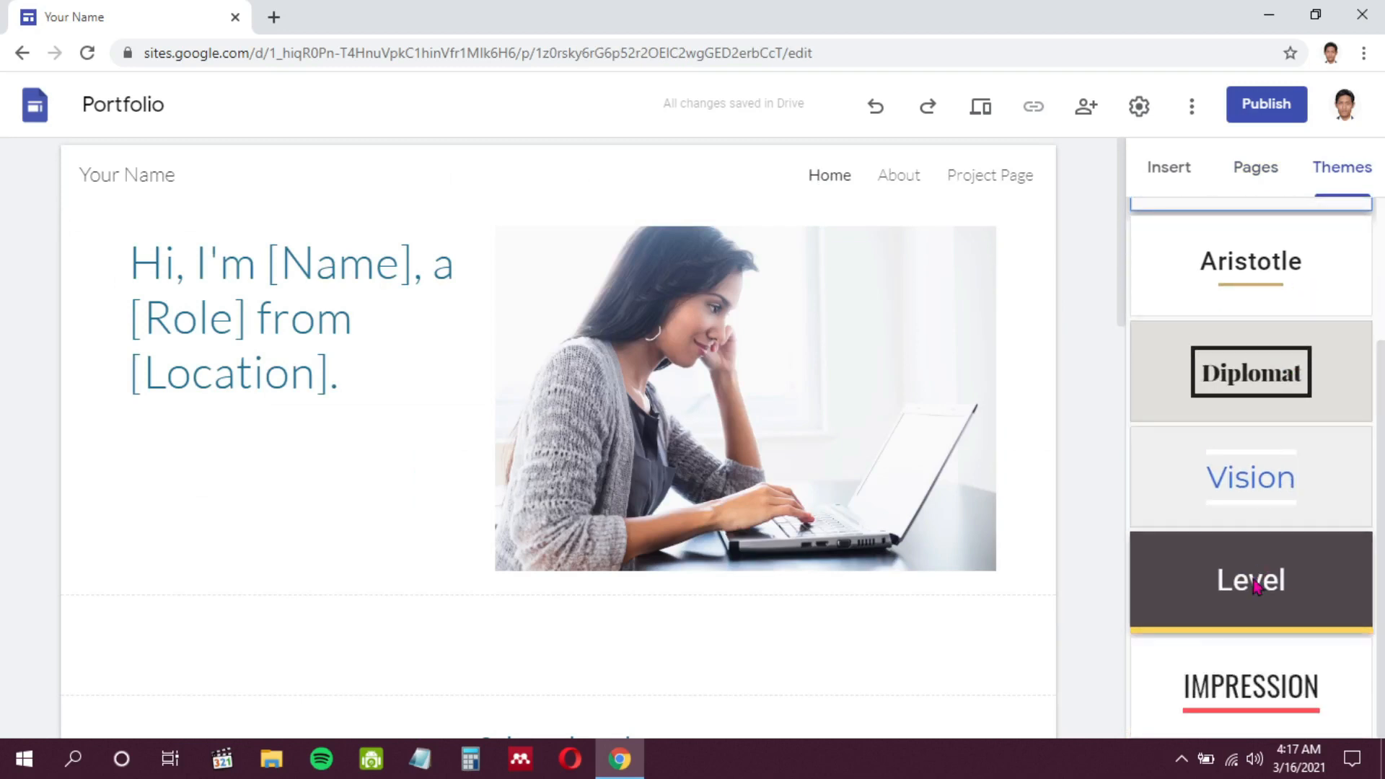
{"action": "scroll", "coordinate": [1255, 584], "scroll_direction": "up", "scroll_amount": 3}
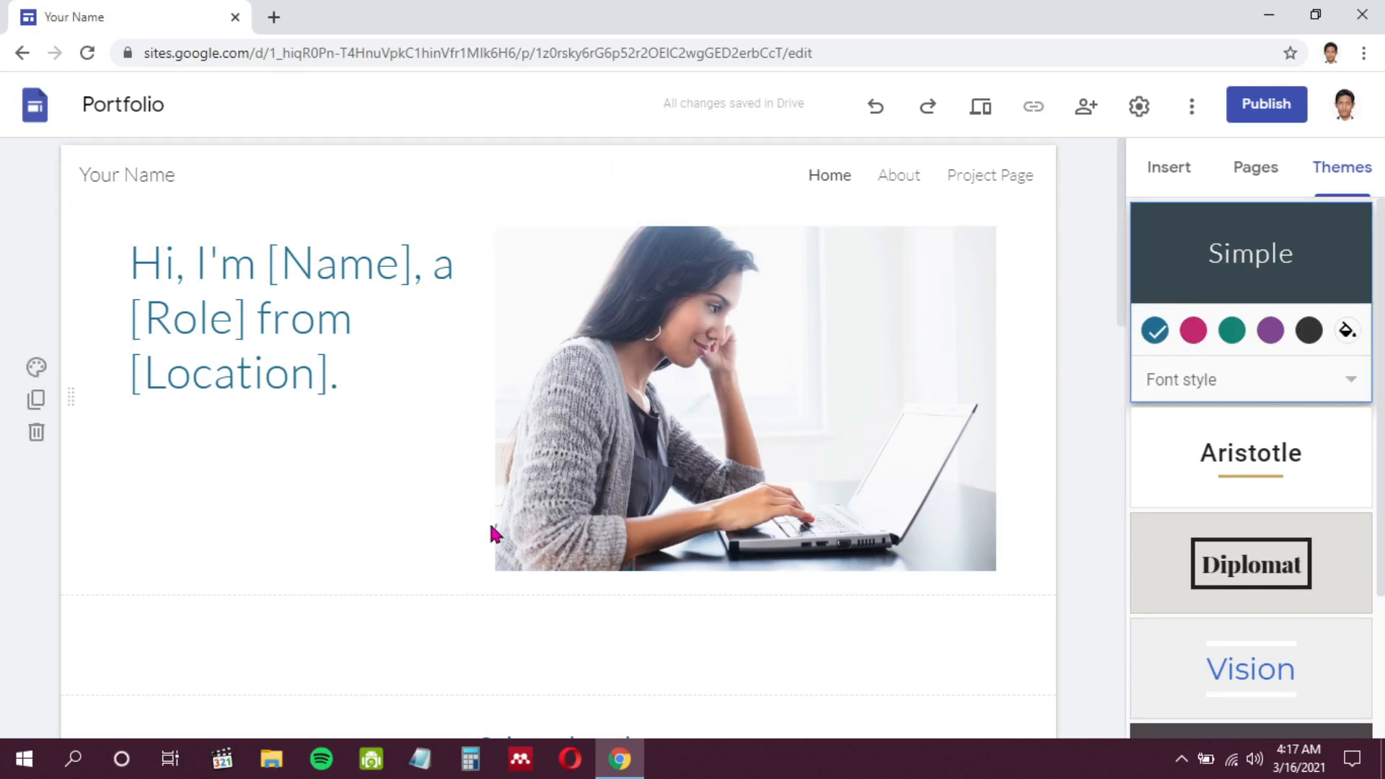
Step: Compare the Simple theme's pink, green and purple colors, apply pink, and check it down the home page
{"action": "left_click", "coordinate": [1194, 331]}
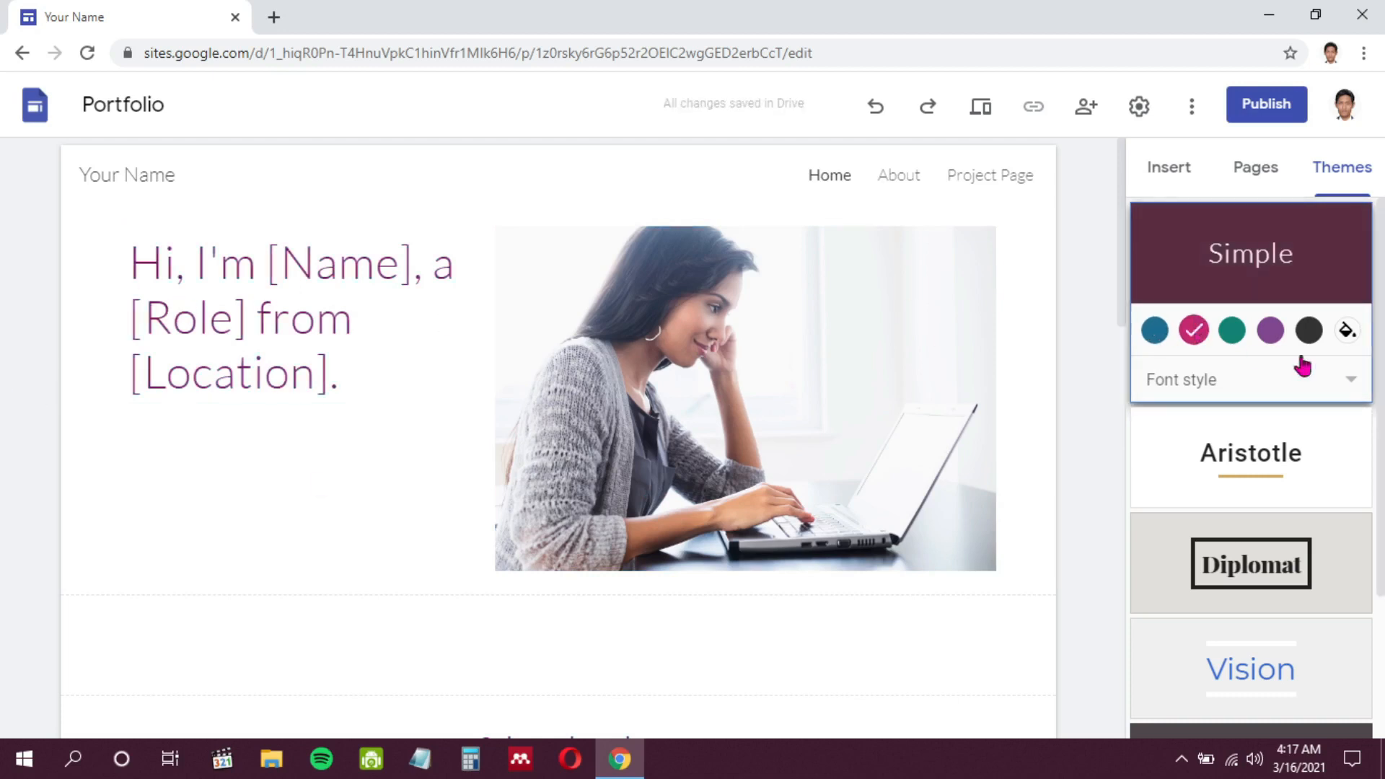
{"action": "left_click", "coordinate": [1231, 336]}
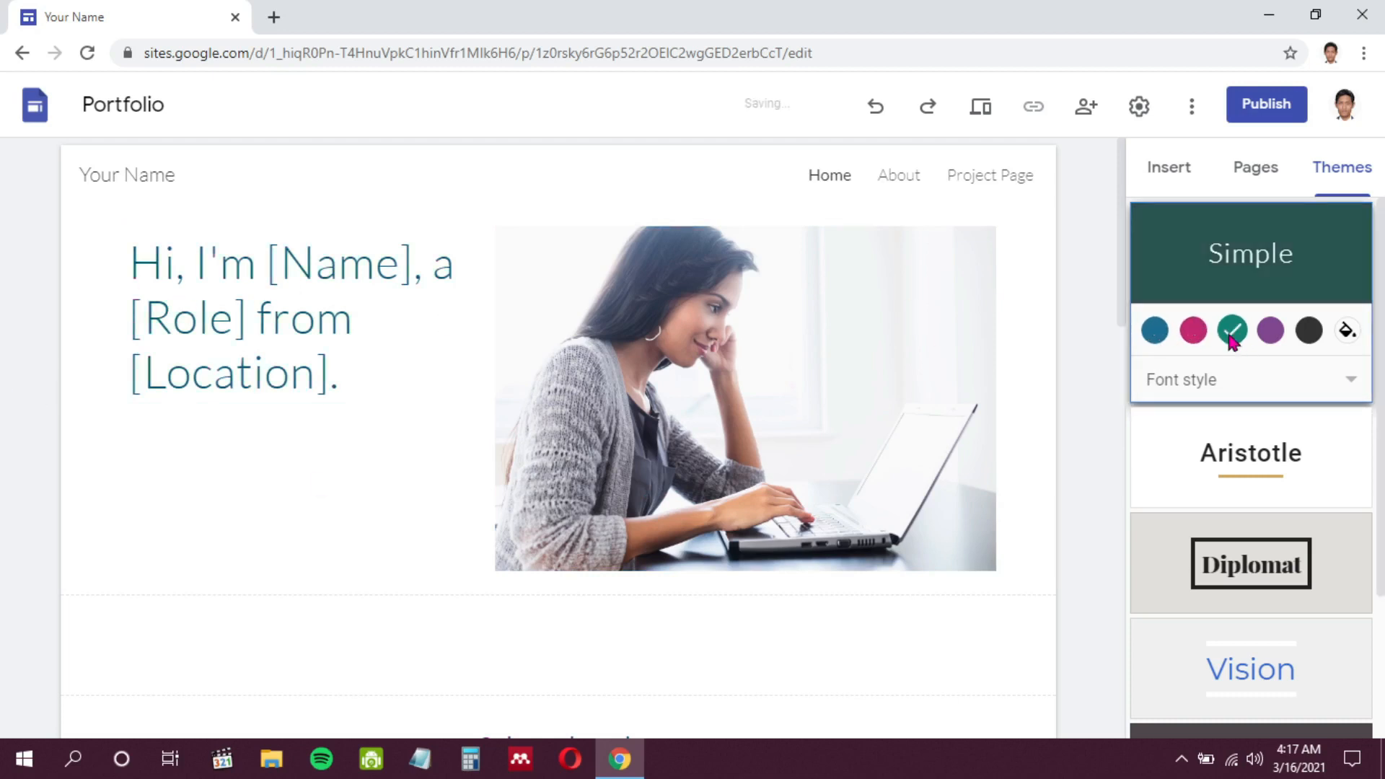
{"action": "left_click", "coordinate": [1271, 335]}
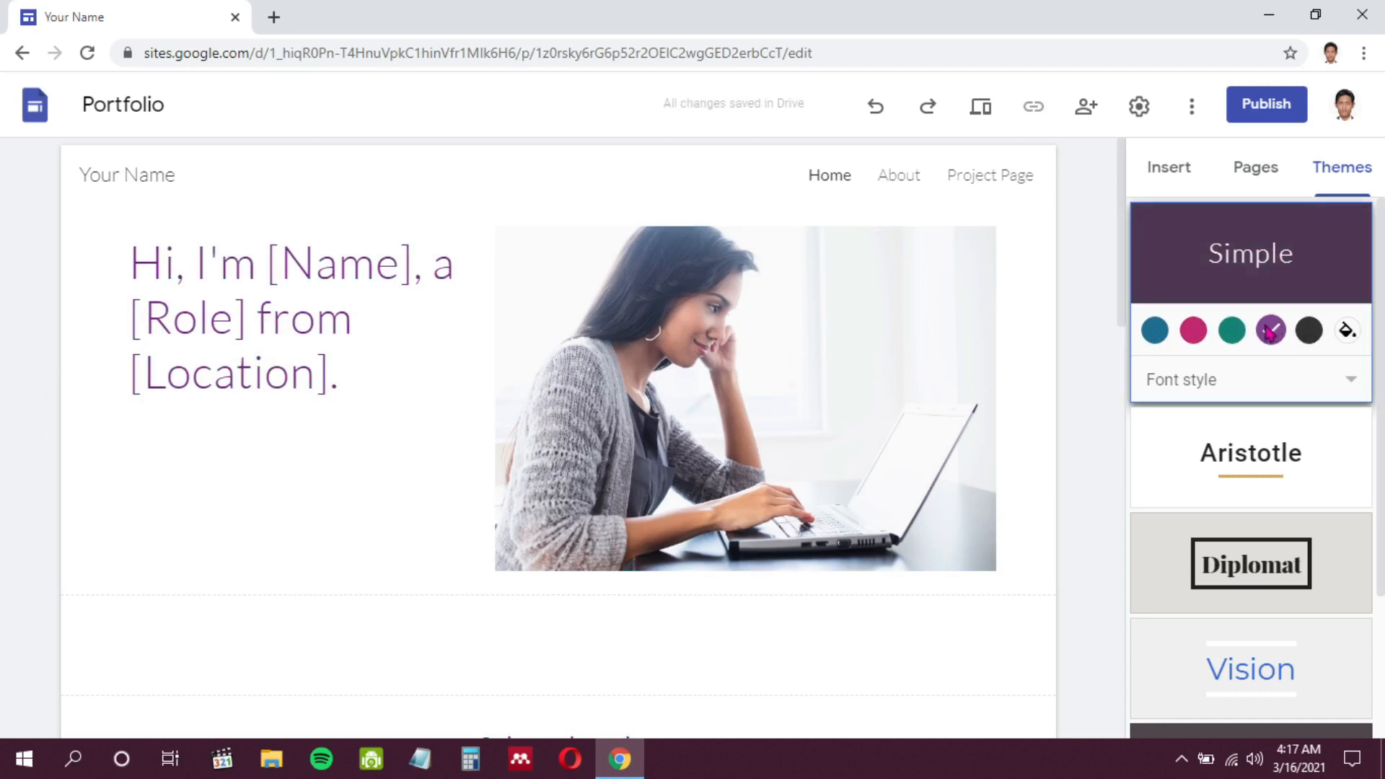
{"action": "left_click", "coordinate": [1193, 332]}
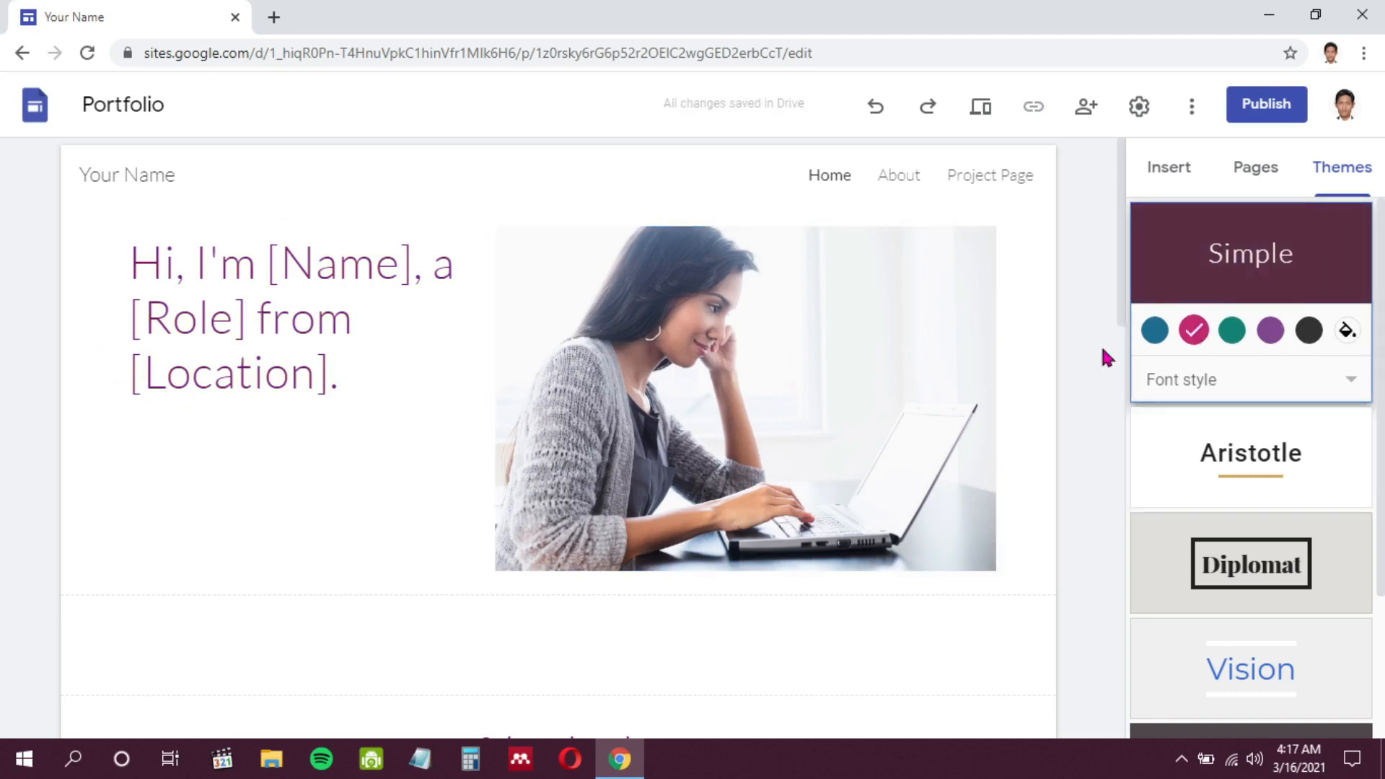
{"action": "scroll", "coordinate": [1089, 311], "scroll_direction": "down", "scroll_amount": 7}
{"action": "scroll", "coordinate": [538, 491], "scroll_direction": "down", "scroll_amount": 2}
{"action": "scroll", "coordinate": [538, 491], "scroll_direction": "up", "scroll_amount": 9}
Step: Replace the home page's main heading with "Assalamualaikum" and widen its text box so the word fits on one line
{"action": "left_click", "coordinate": [1181, 180]}
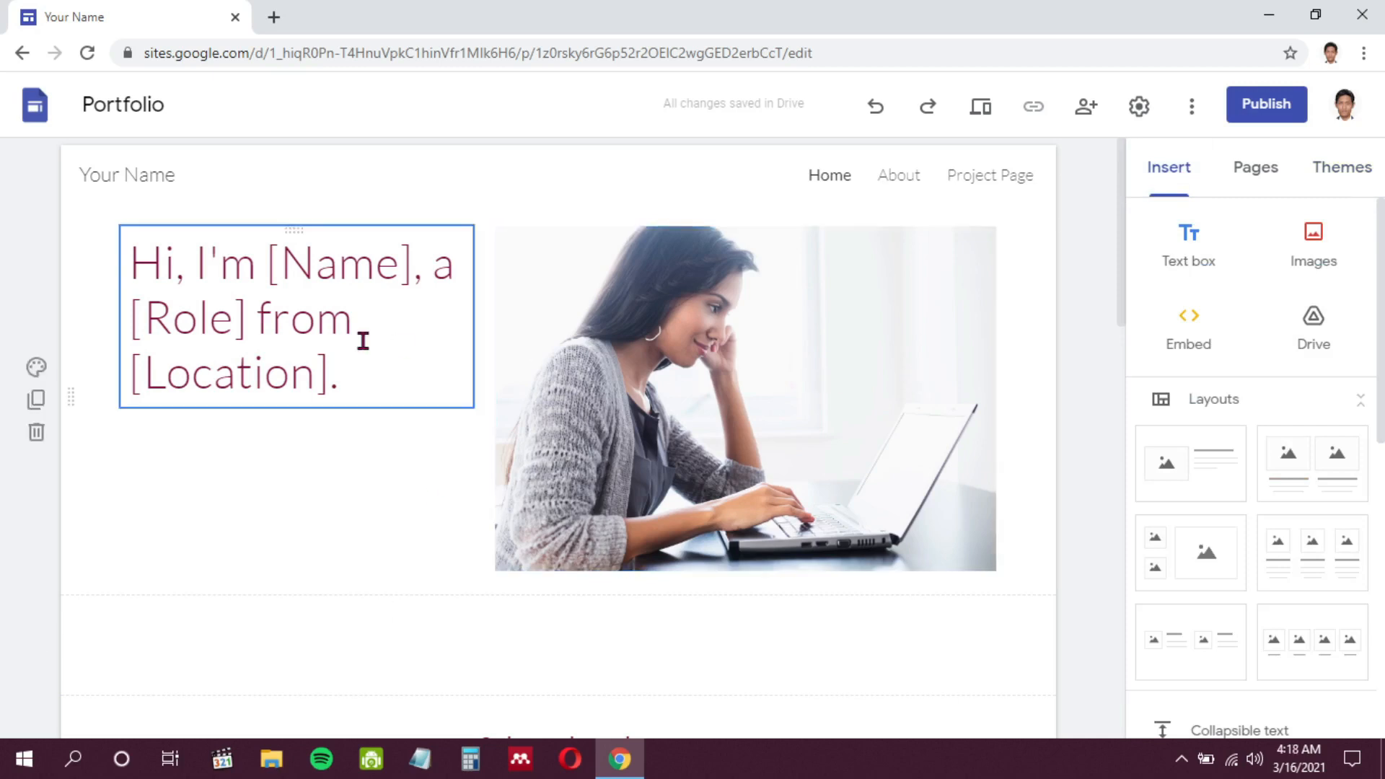
{"action": "left_click", "coordinate": [193, 256]}
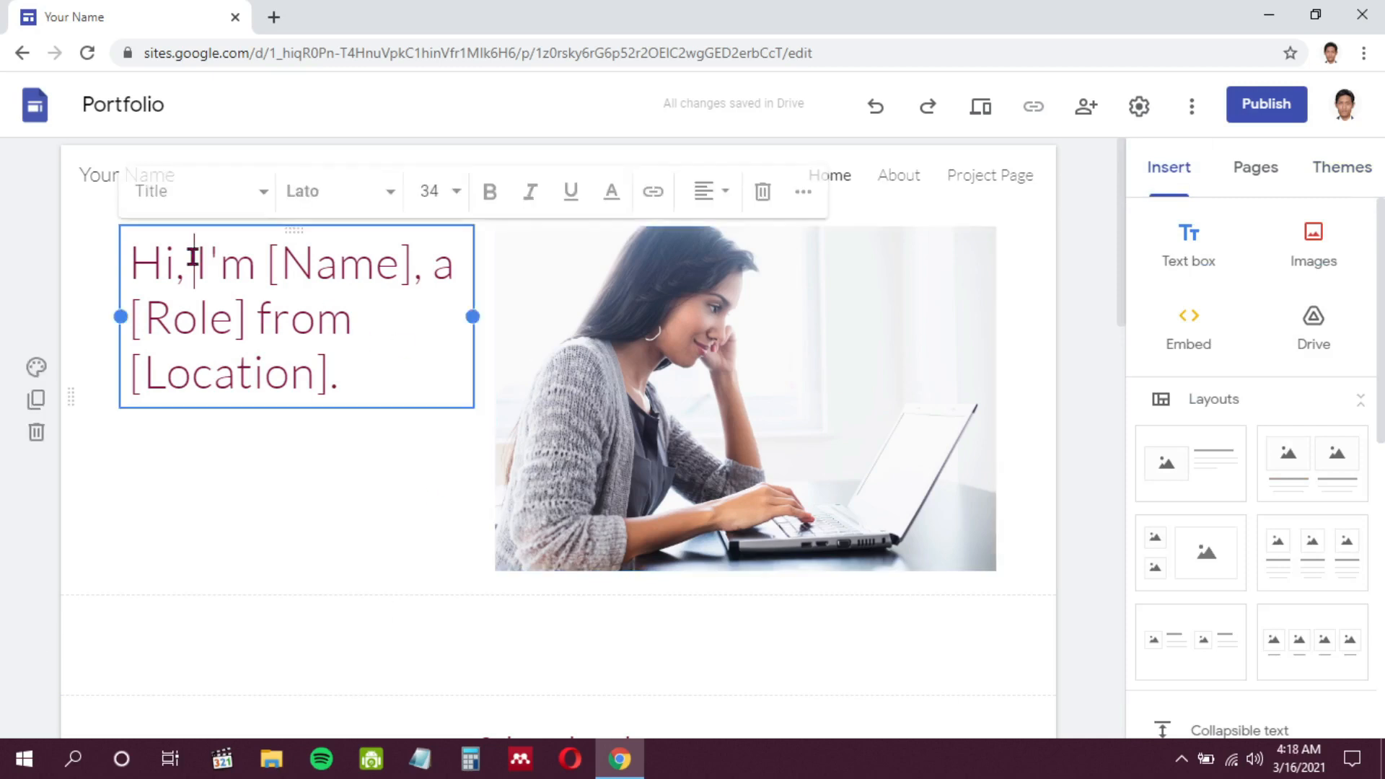
{"action": "left_click_drag", "start_coordinate": [137, 265], "coordinate": [366, 367]}
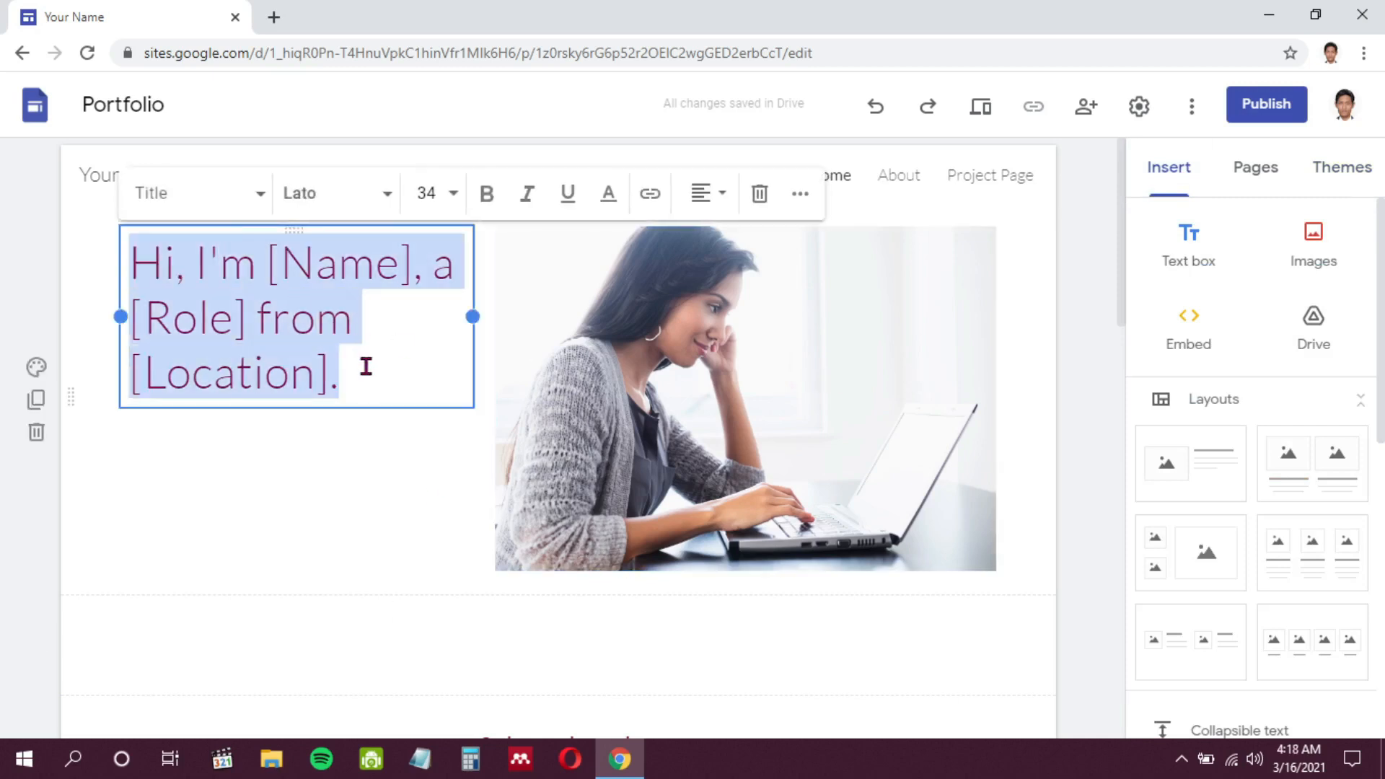
{"action": "type", "text": "Assalamualaikum"}
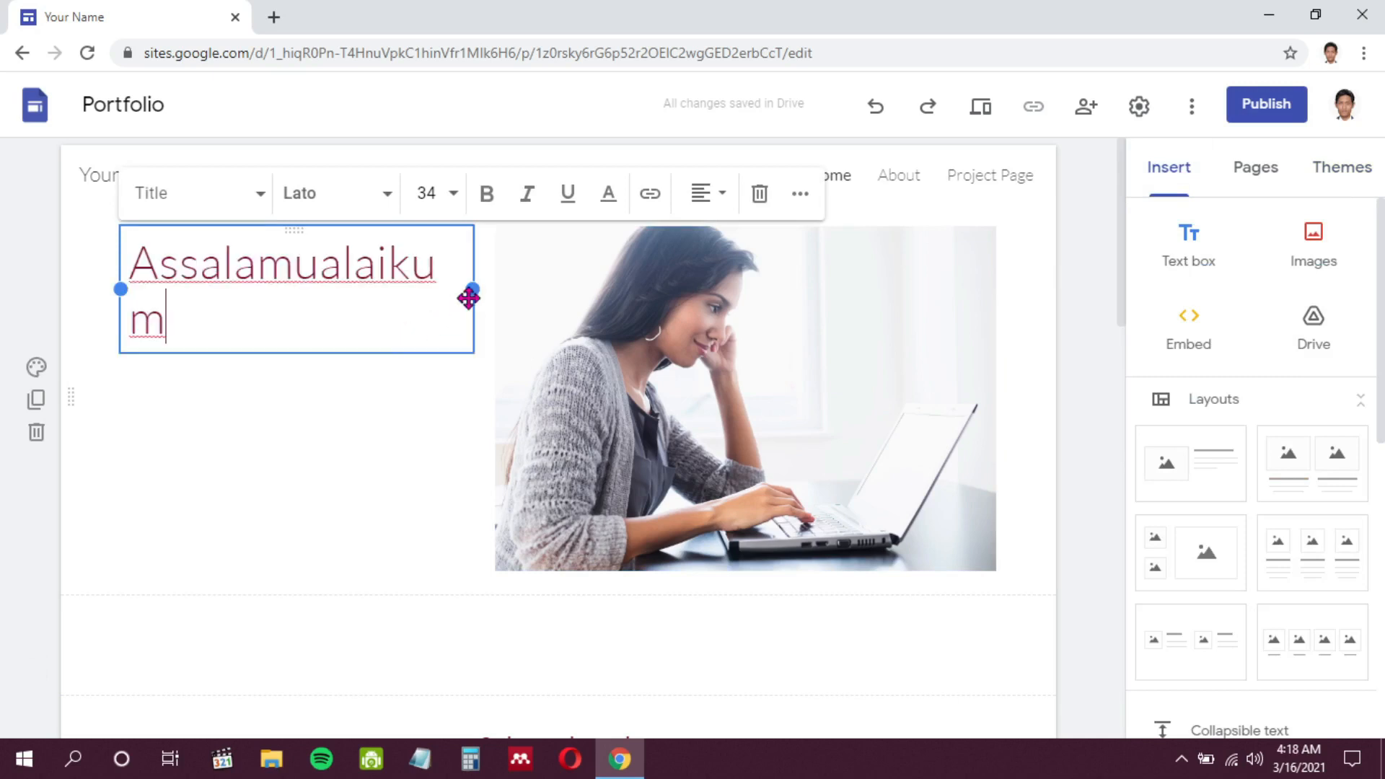
{"action": "left_click_drag", "start_coordinate": [473, 288], "coordinate": [505, 302]}
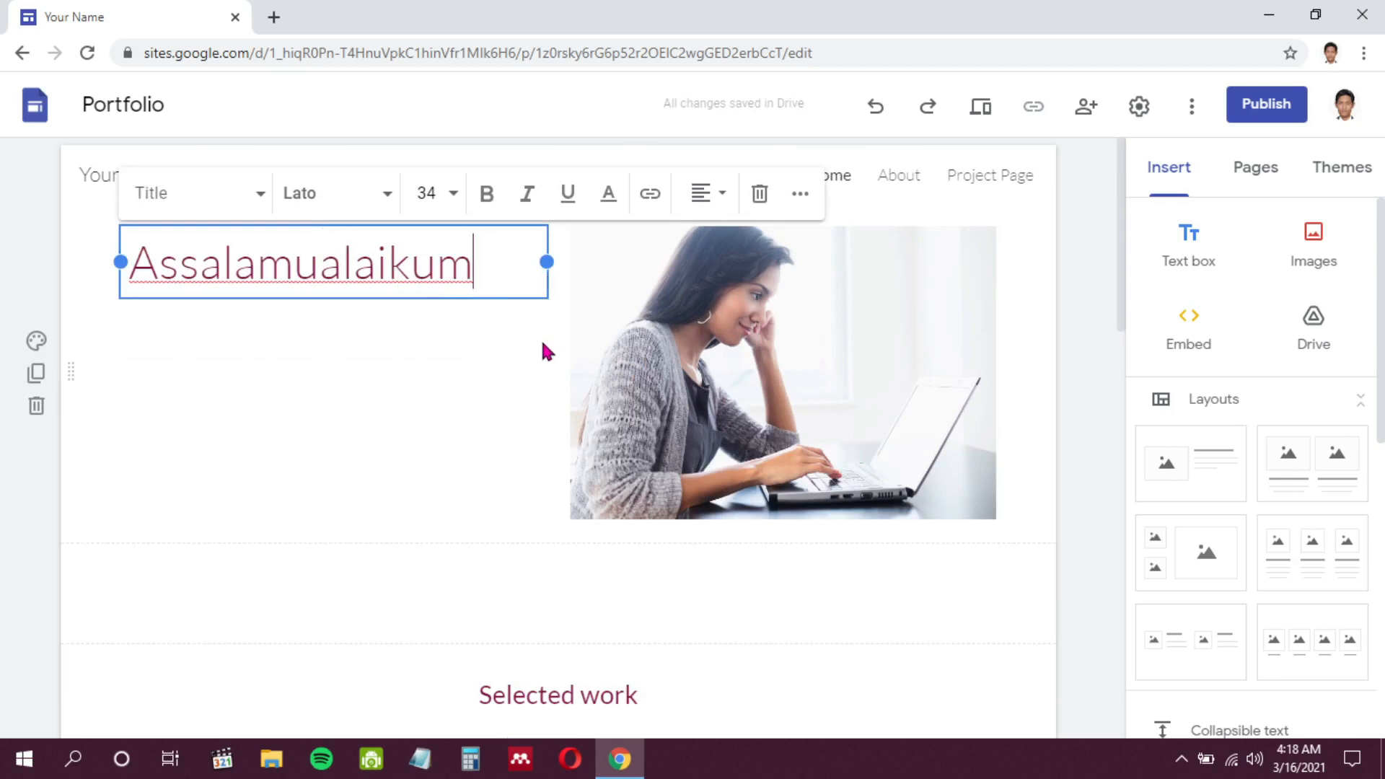
{"action": "left_click", "coordinate": [493, 371]}
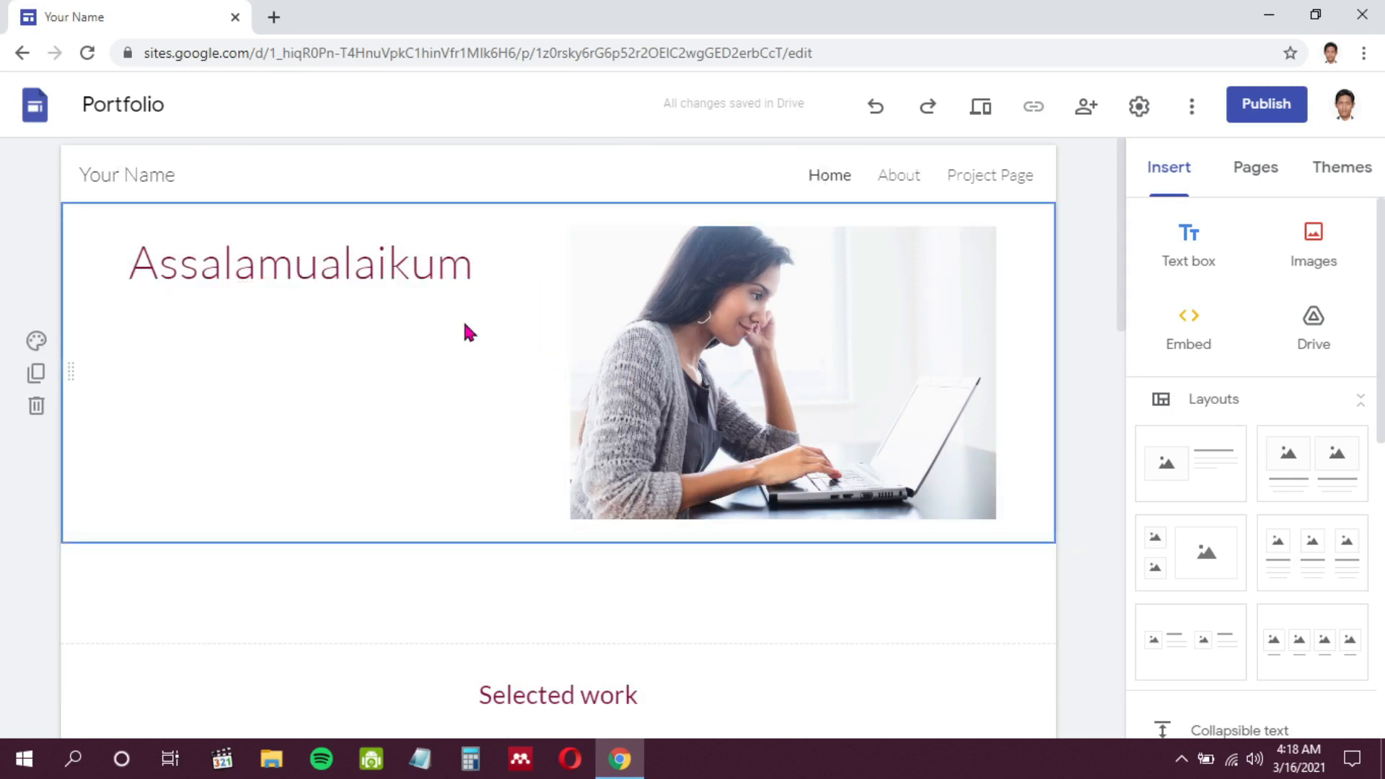
Step: Extend the greeting with ", Saya" and the site owner's name, and add the line "Selamat datang di website saya." beneath it
{"action": "left_click", "coordinate": [475, 262]}
{"action": "type", "text": ", Saya Nuskhan Abid"}
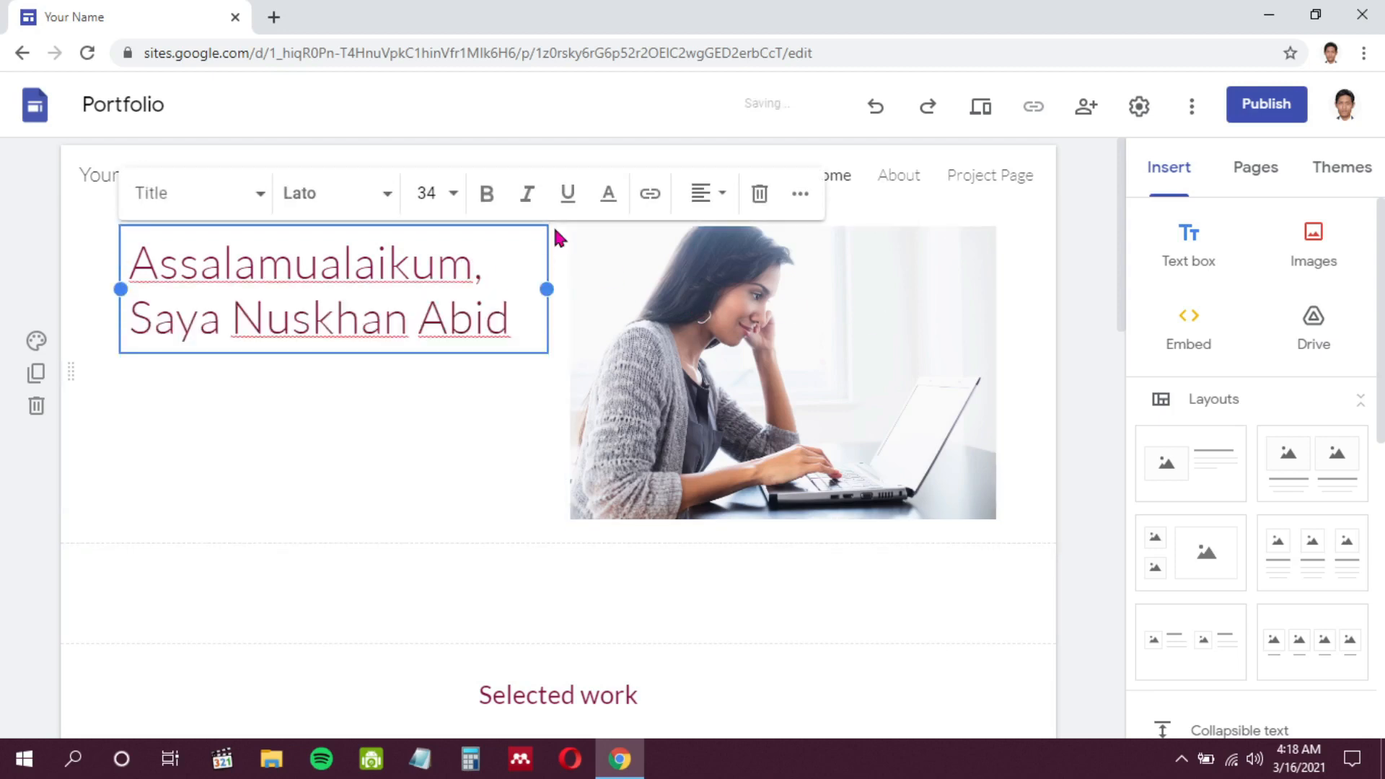
{"action": "type", "text": "."}
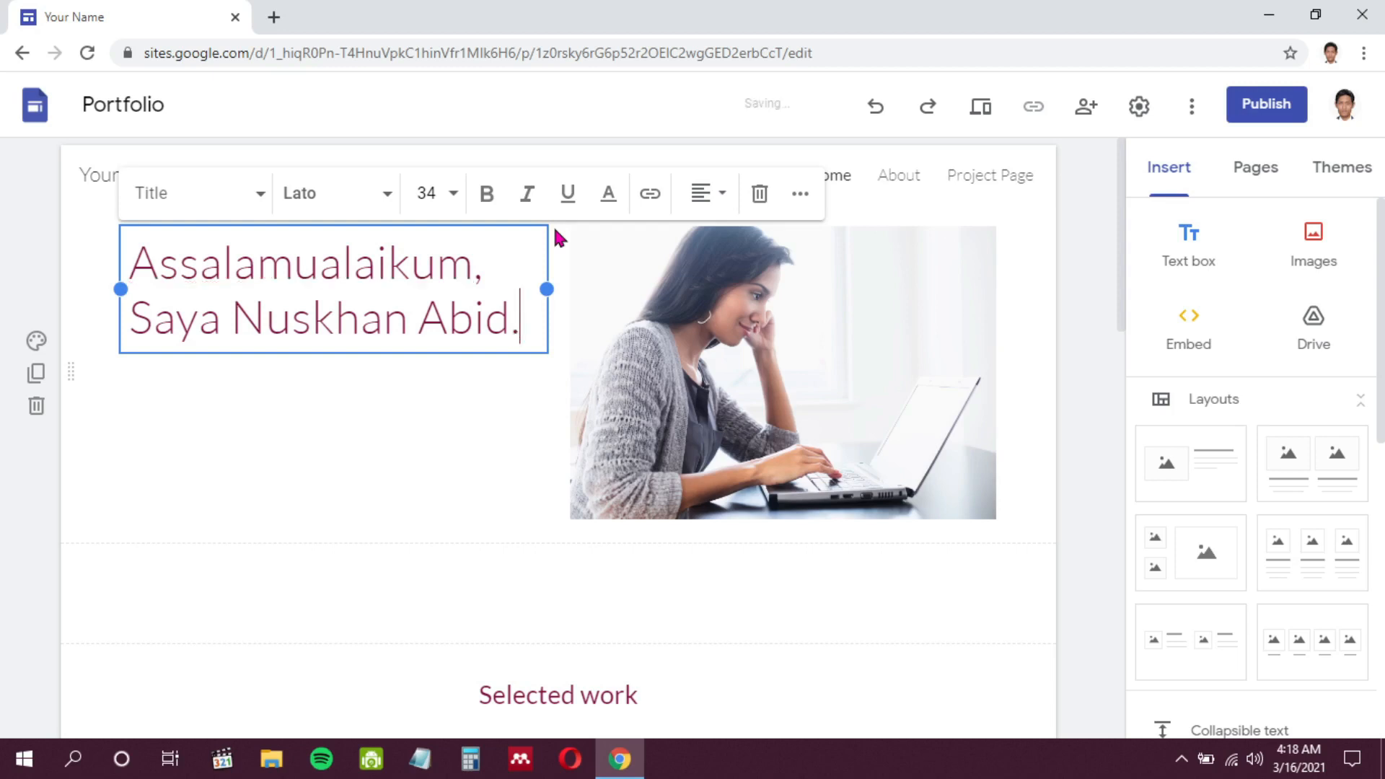
{"action": "key", "text": "Return"}
{"action": "type", "text": "Se"}
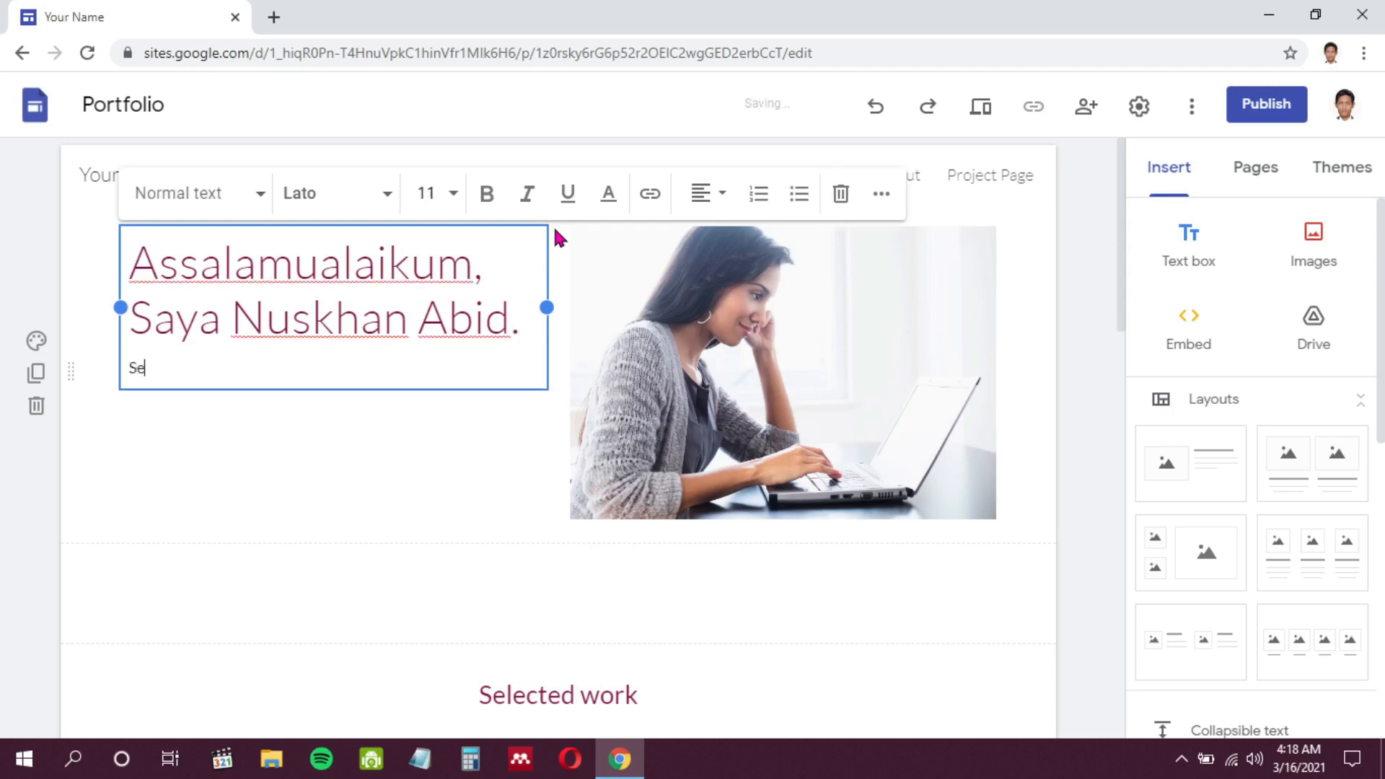
{"action": "type", "text": "lamat datang di website saya"}
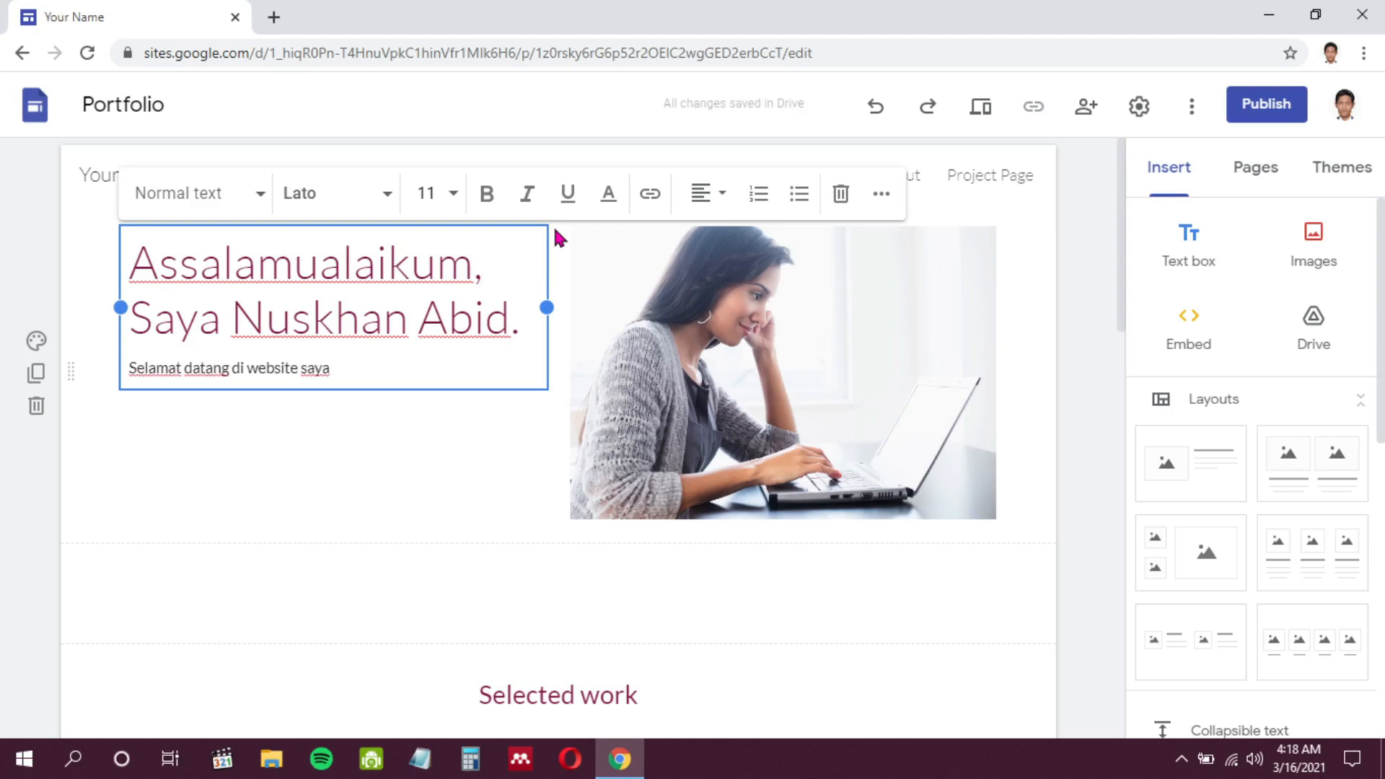
{"action": "left_click", "coordinate": [560, 259]}
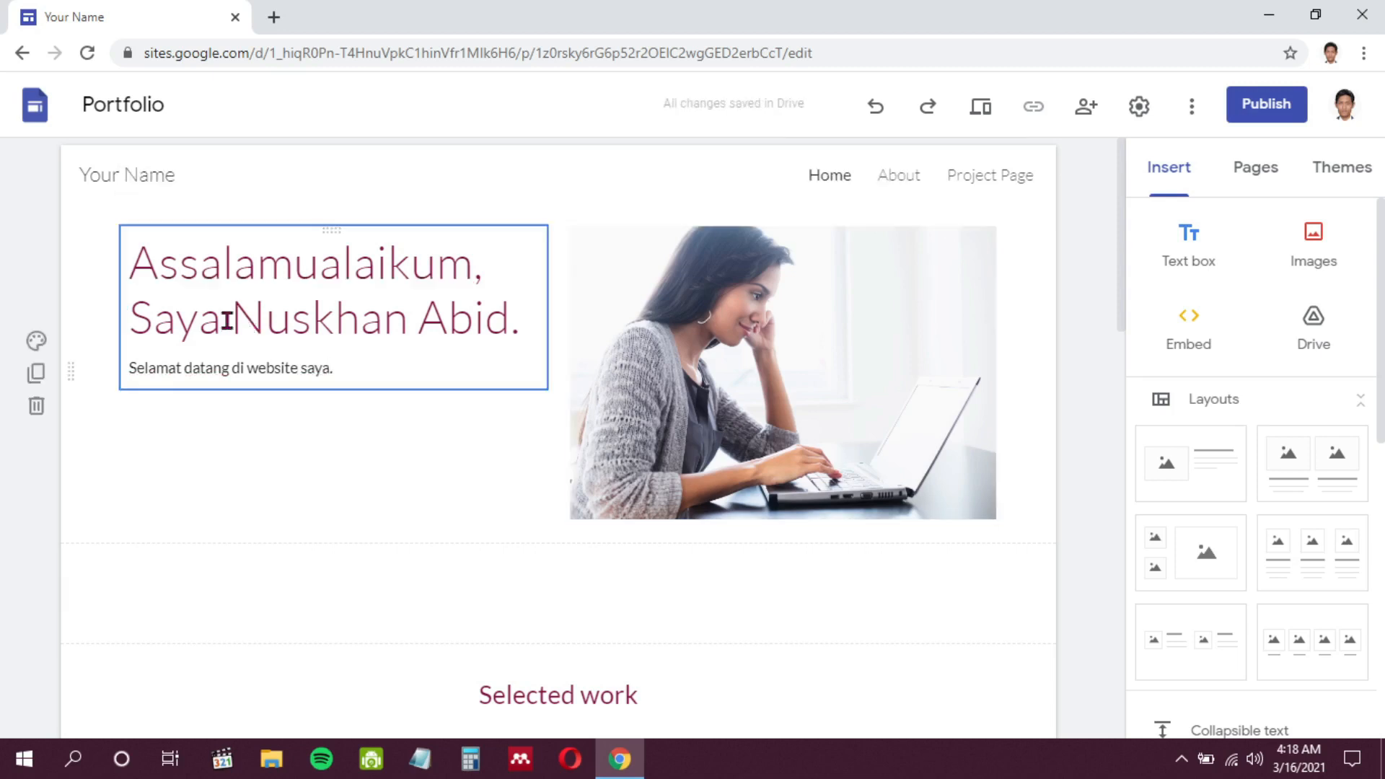
Step: Select the site name in the header and view the site's logo and favicon settings without changing them
{"action": "left_click", "coordinate": [154, 175]}
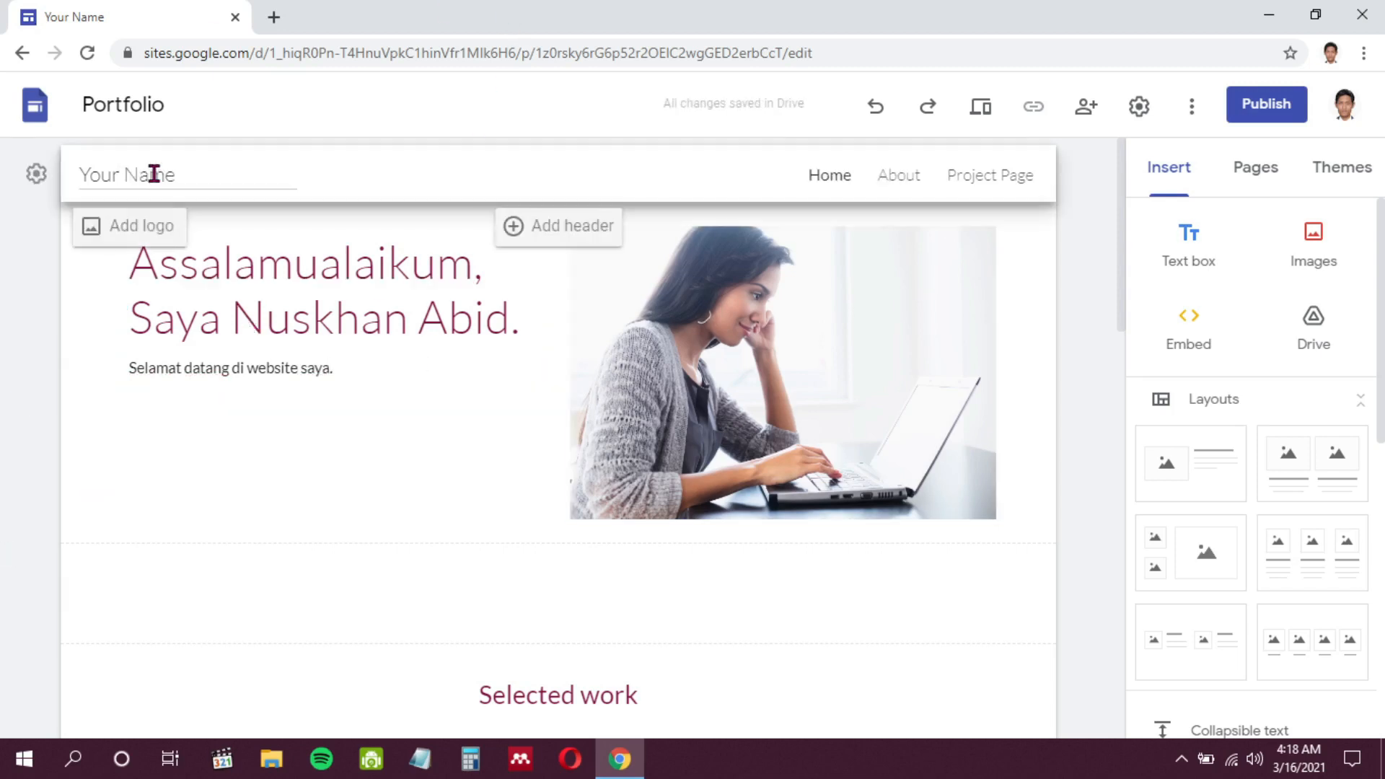
{"action": "key", "text": "ctrl+shift+Left"}
{"action": "key", "text": "ctrl+shift+Left"}
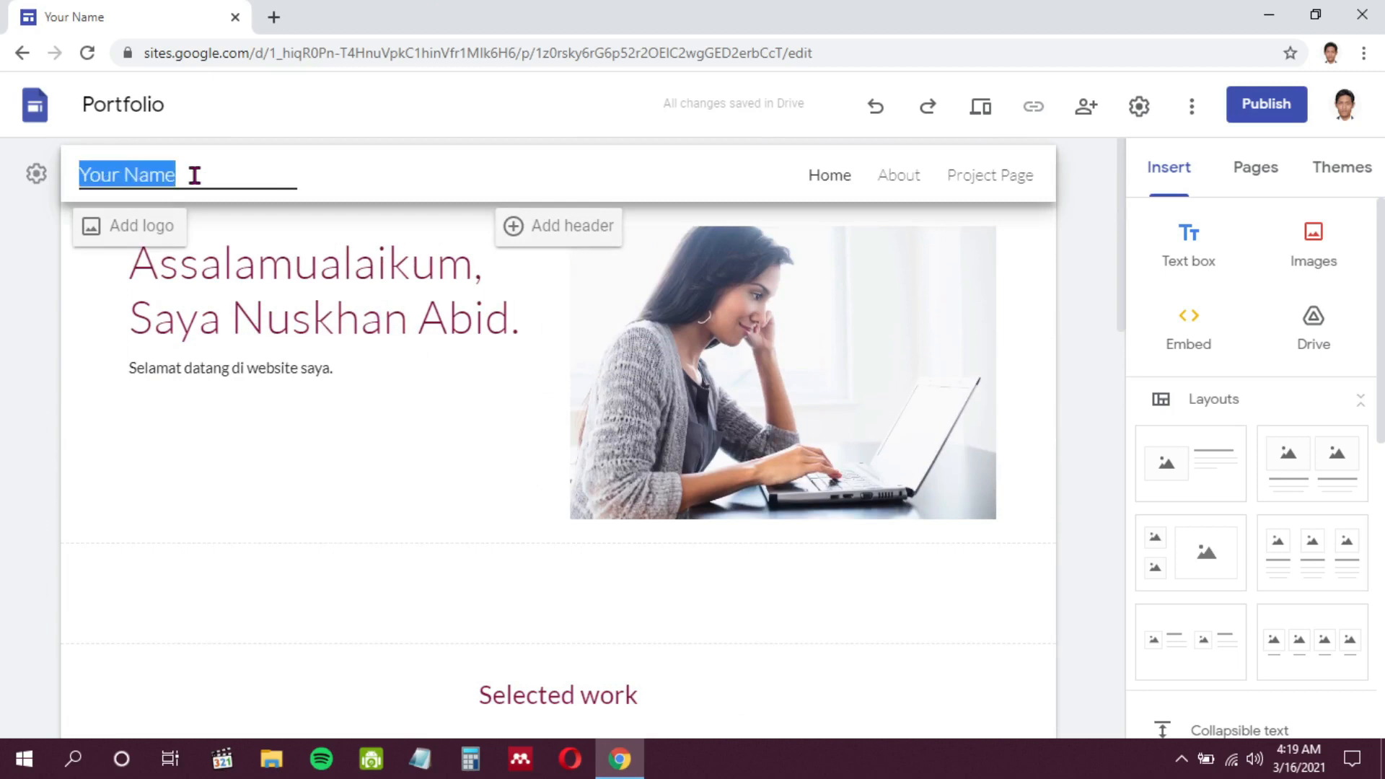
{"action": "left_click", "coordinate": [117, 228]}
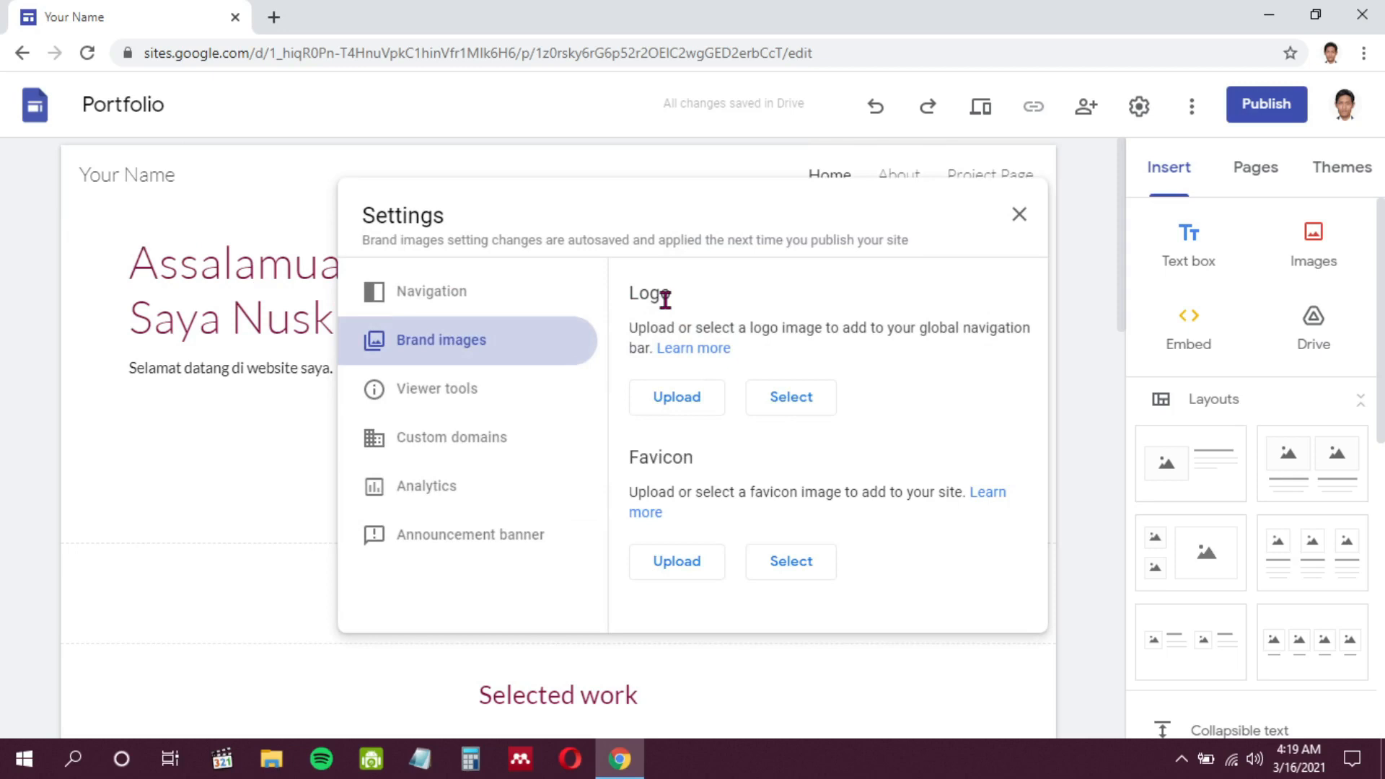
{"action": "left_click", "coordinate": [1017, 225]}
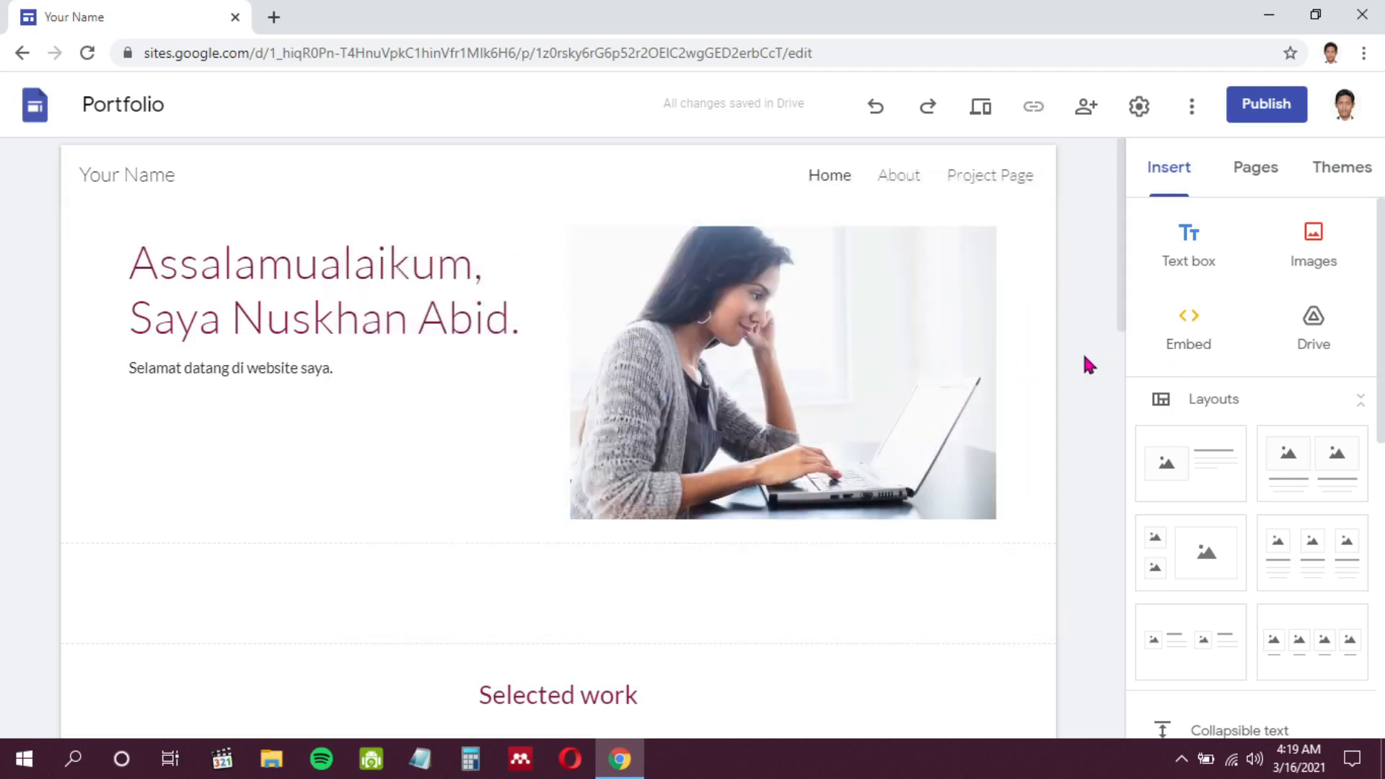
Step: Look over the home page's image, selected work placeholders and contact section, and return to the top
{"action": "scroll", "coordinate": [537, 427], "scroll_direction": "down", "scroll_amount": 4}
{"action": "scroll", "coordinate": [535, 424], "scroll_direction": "up", "scroll_amount": 4}
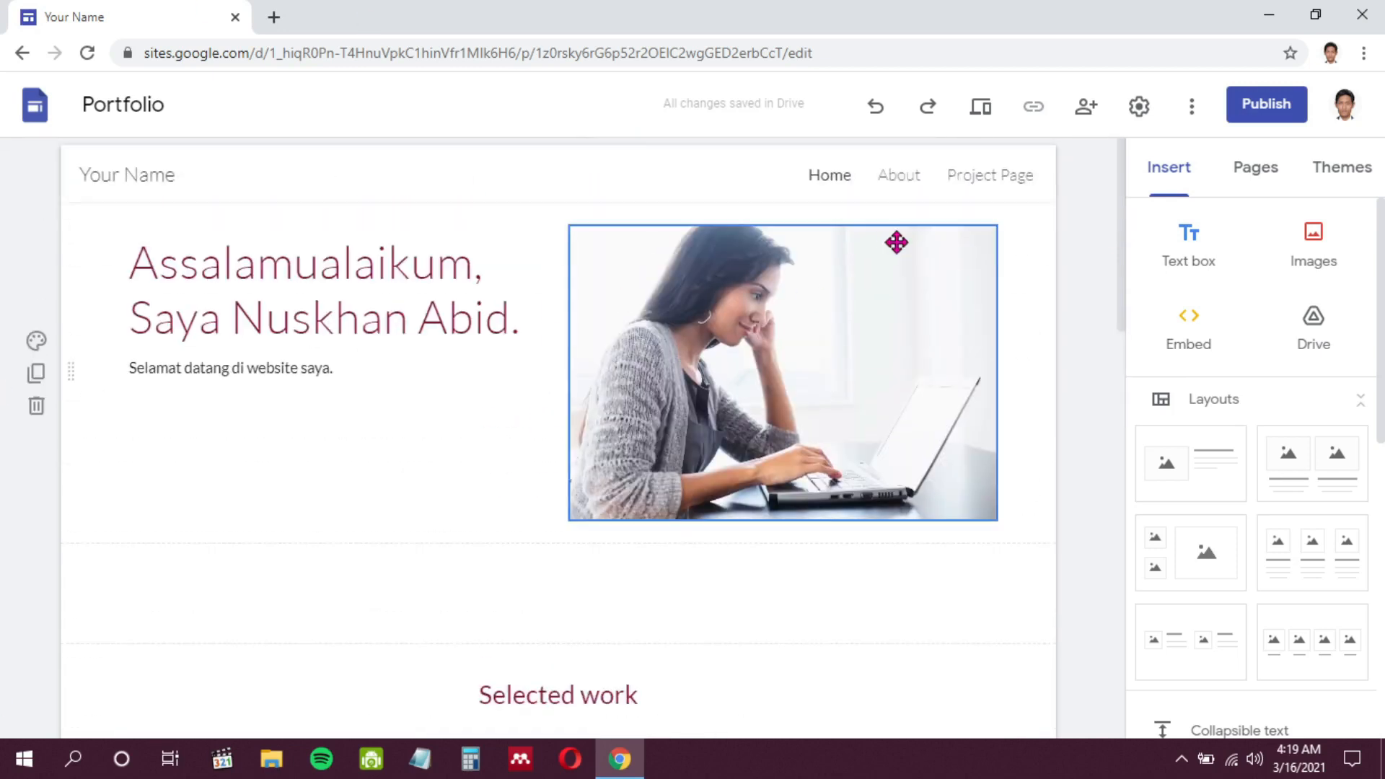
{"action": "scroll", "coordinate": [170, 427], "scroll_direction": "down", "scroll_amount": 5}
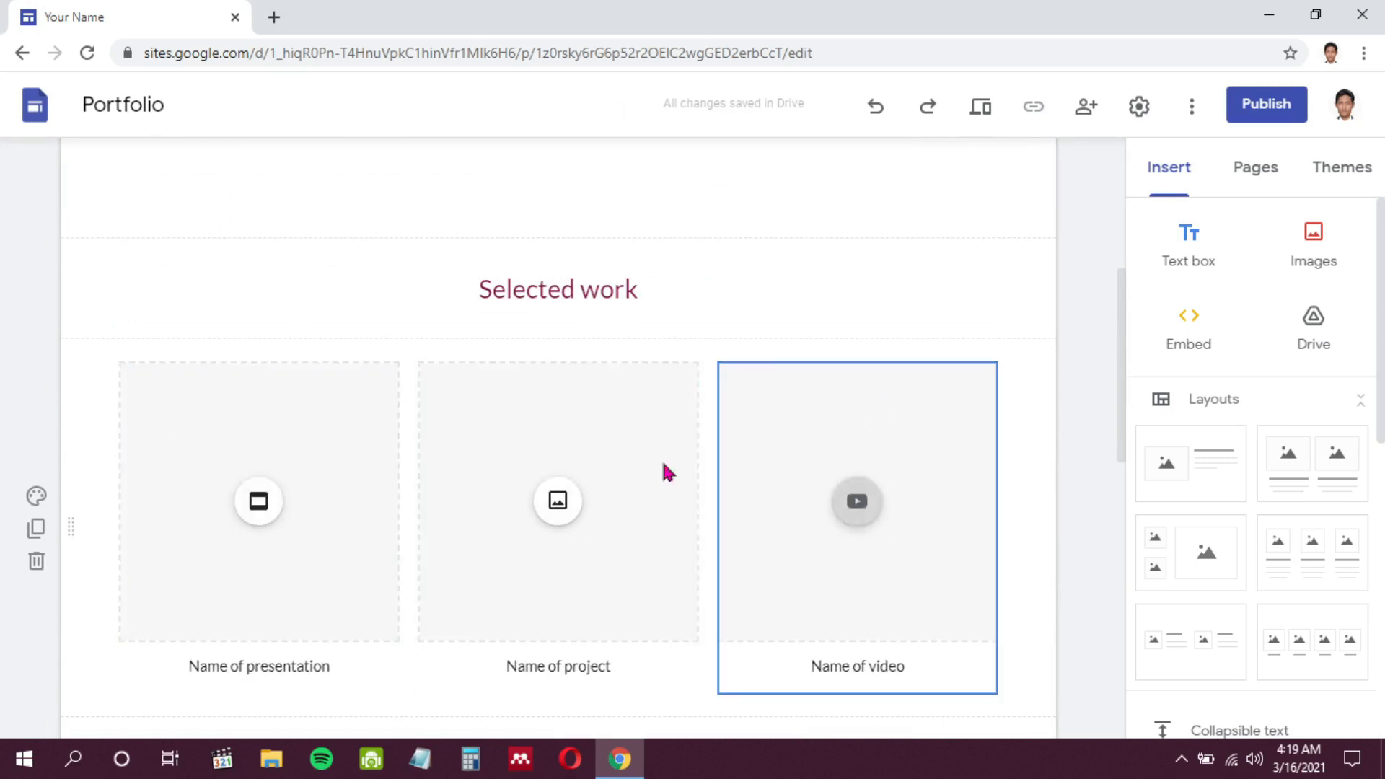
{"action": "scroll", "coordinate": [770, 413], "scroll_direction": "down", "scroll_amount": 4}
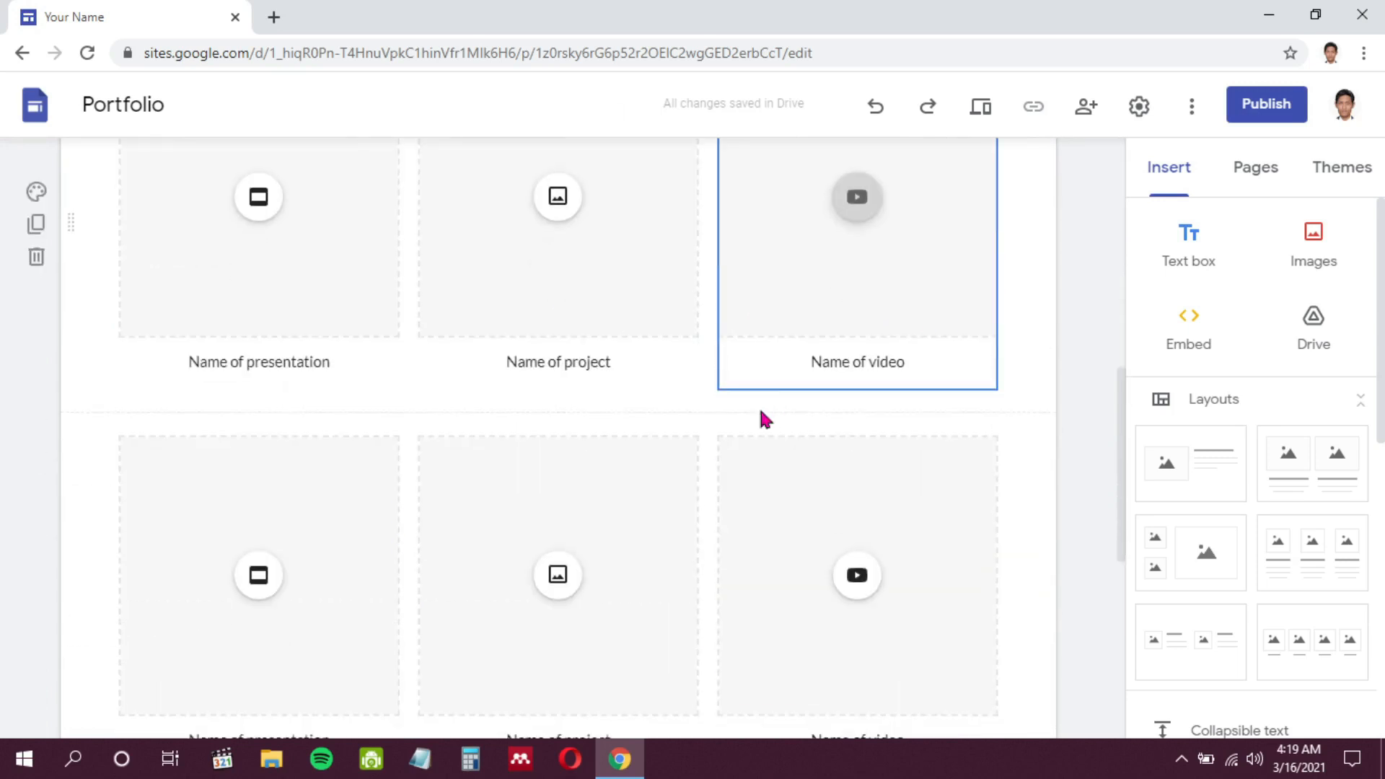
{"action": "scroll", "coordinate": [791, 326], "scroll_direction": "down", "scroll_amount": 4}
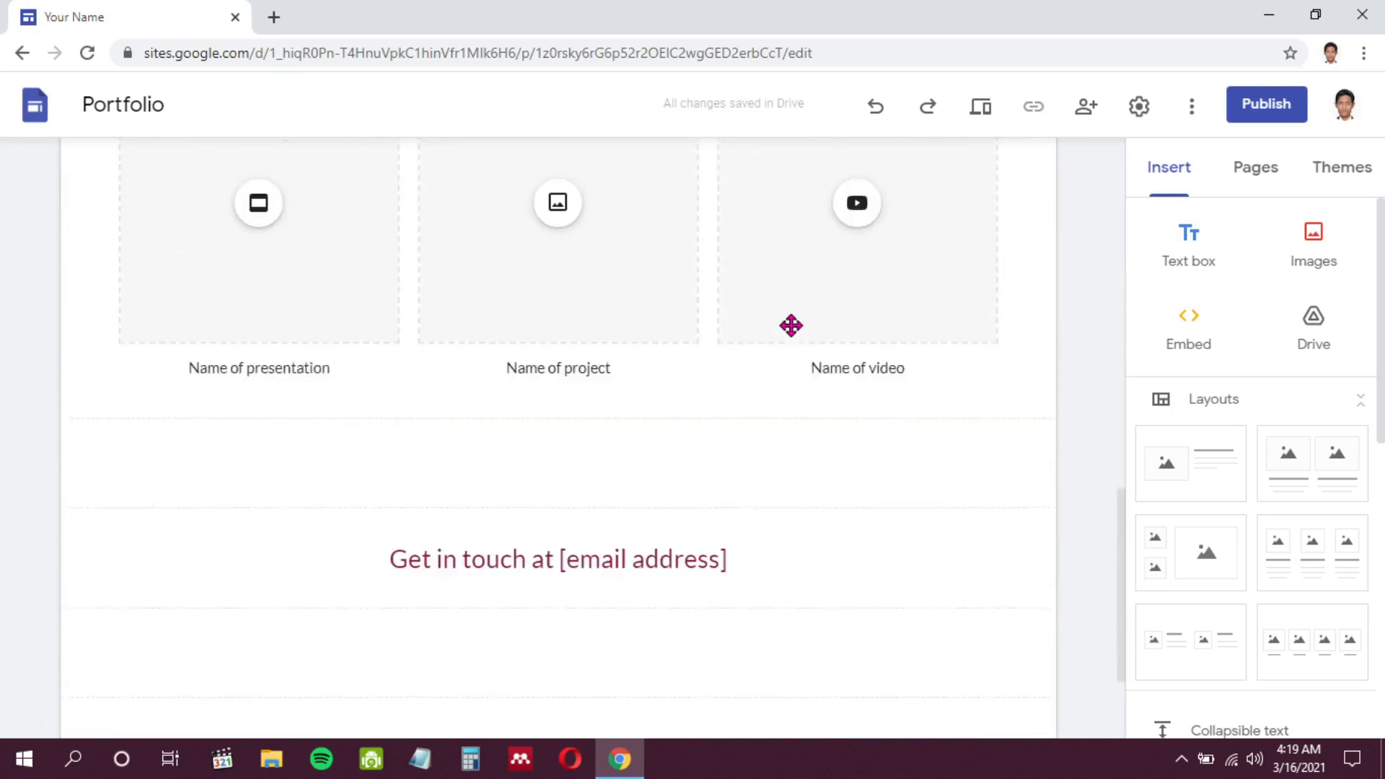
{"action": "scroll", "coordinate": [791, 326], "scroll_direction": "up", "scroll_amount": 8}
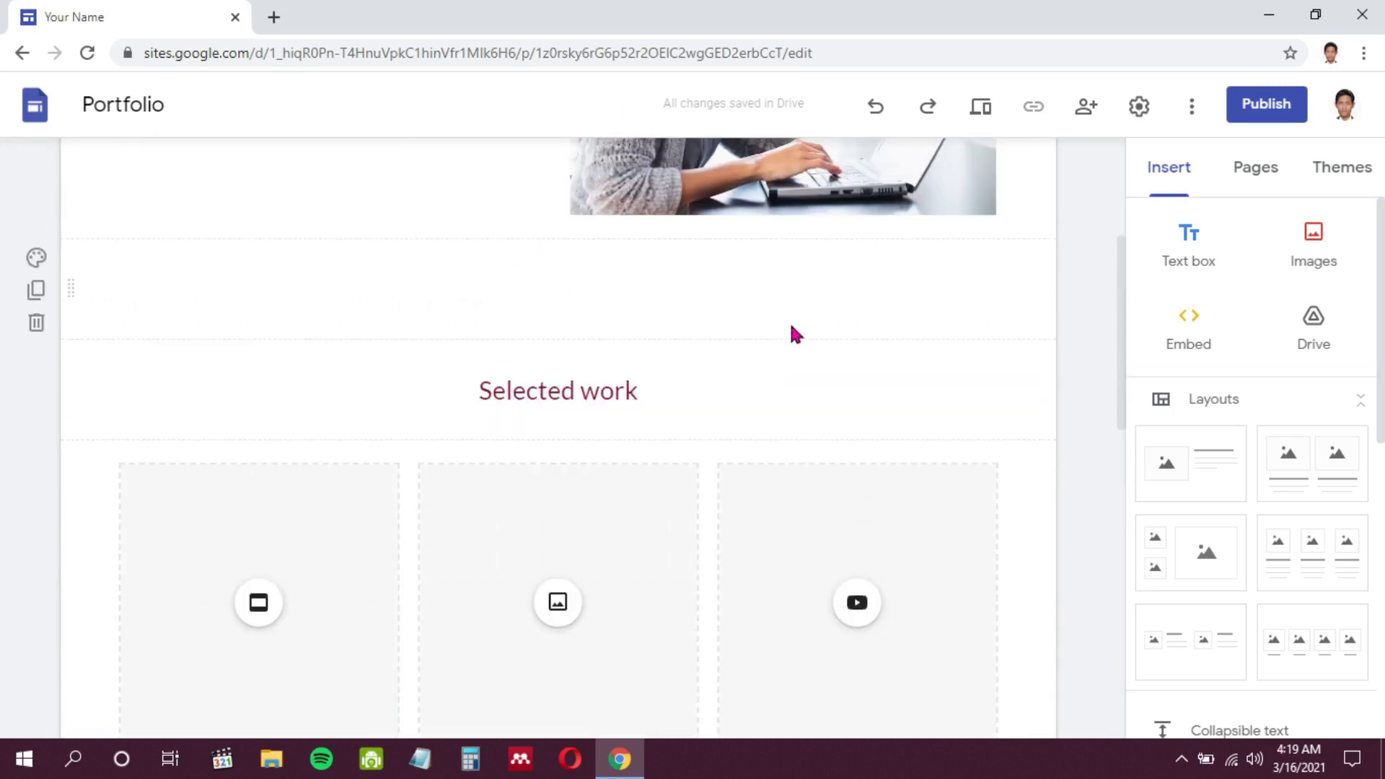
{"action": "scroll", "coordinate": [795, 334], "scroll_direction": "up", "scroll_amount": 3}
{"action": "left_click", "coordinate": [809, 257]}
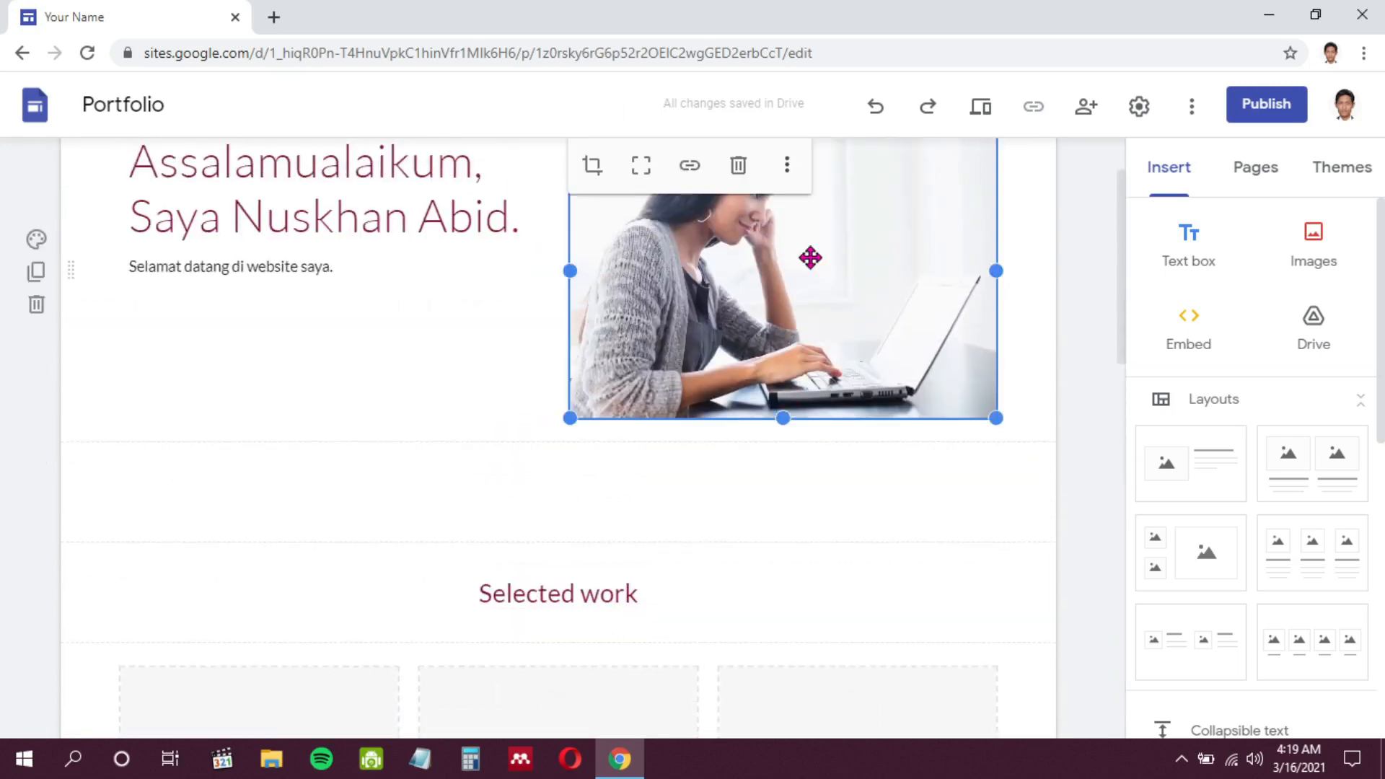
{"action": "left_click", "coordinate": [1095, 355]}
{"action": "scroll", "coordinate": [1079, 365], "scroll_direction": "up", "scroll_amount": 2}
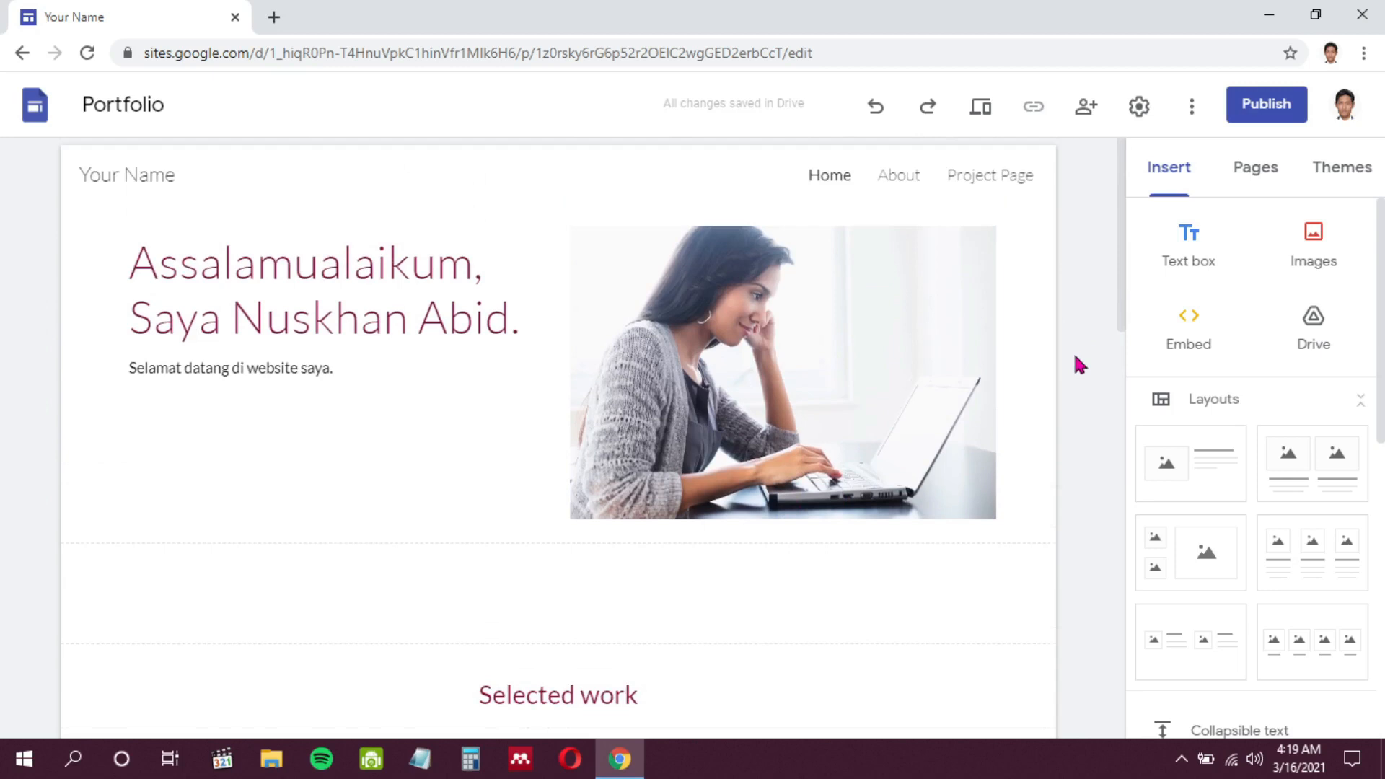
Step: Replace the template image beside the greeting with an uploaded portrait photo, keeping it in its original place
{"action": "left_click", "coordinate": [805, 356]}
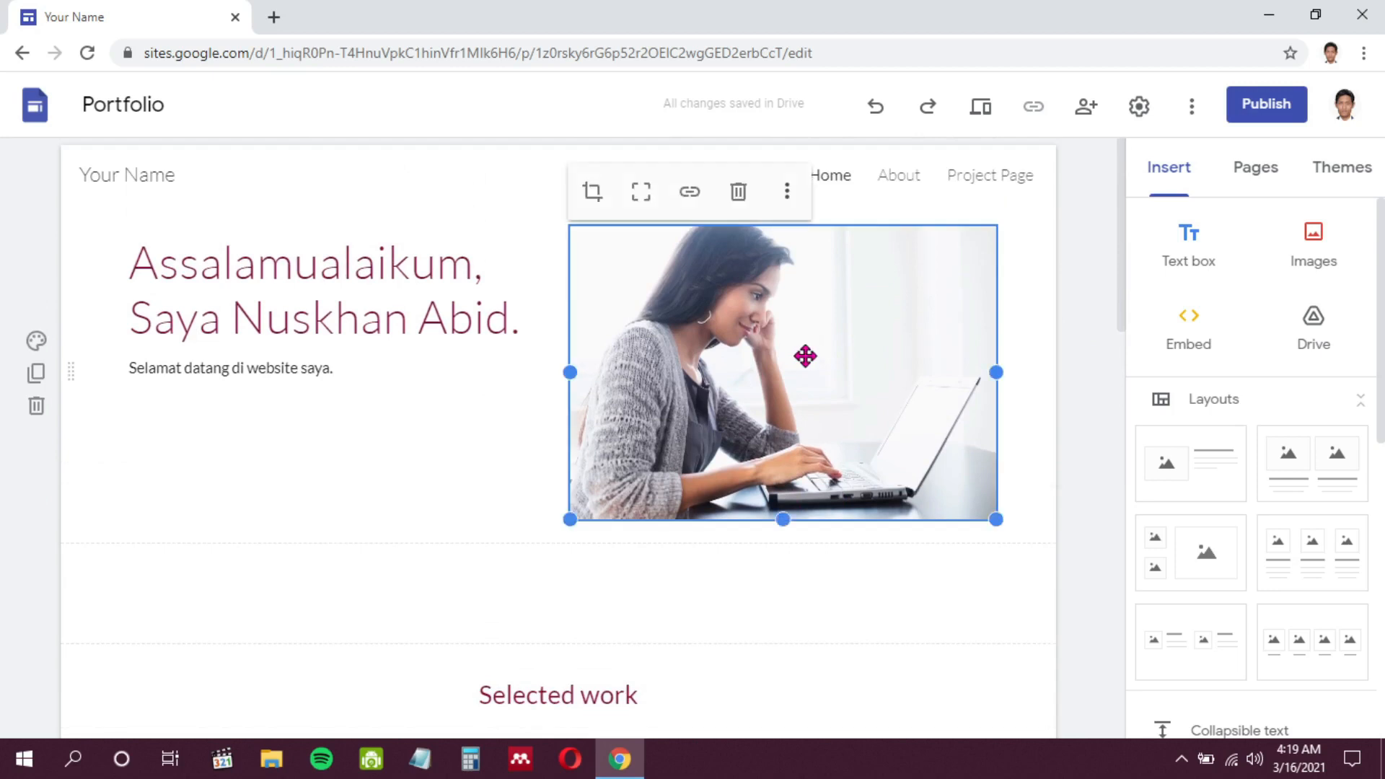
{"action": "left_click", "coordinate": [792, 194]}
{"action": "mouse_move", "coordinate": [792, 197]}
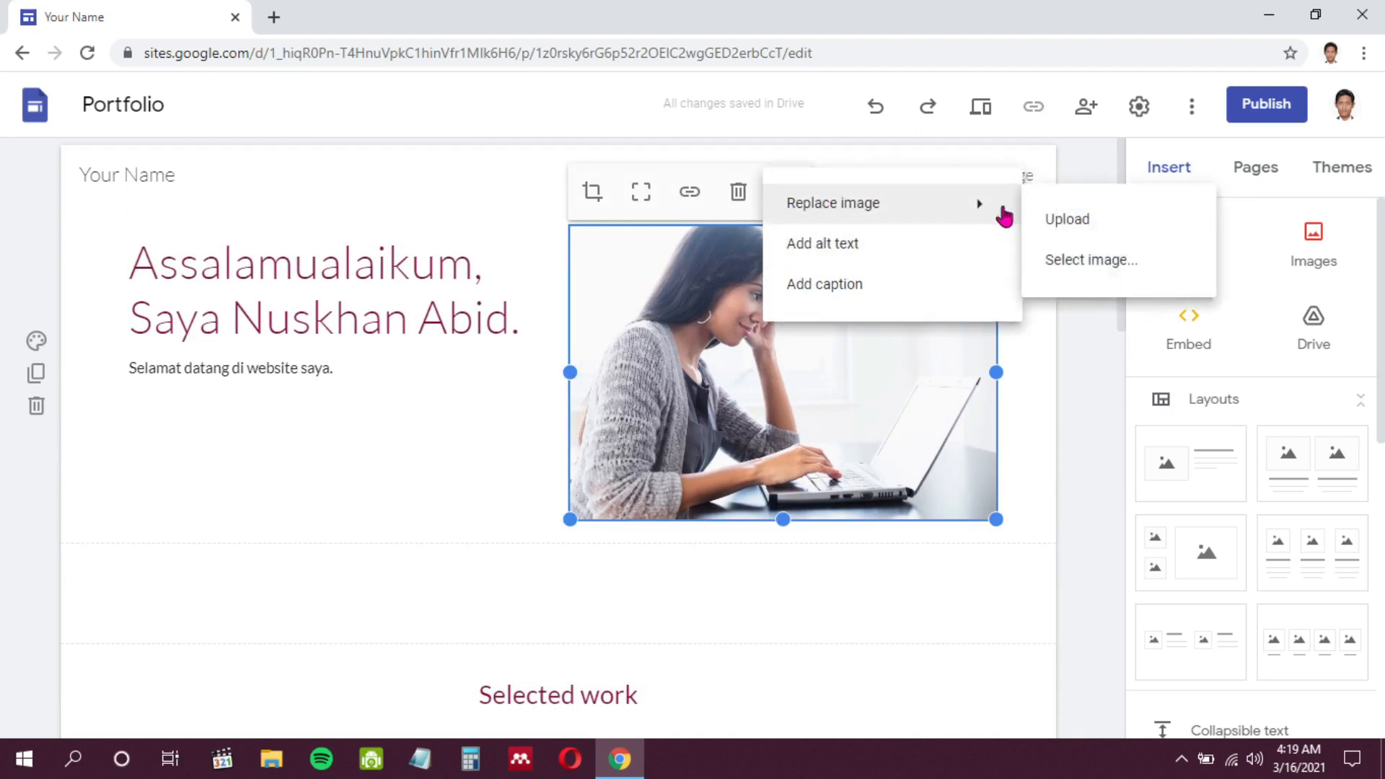
{"action": "left_click", "coordinate": [1056, 228]}
{"action": "left_click", "coordinate": [823, 563]}
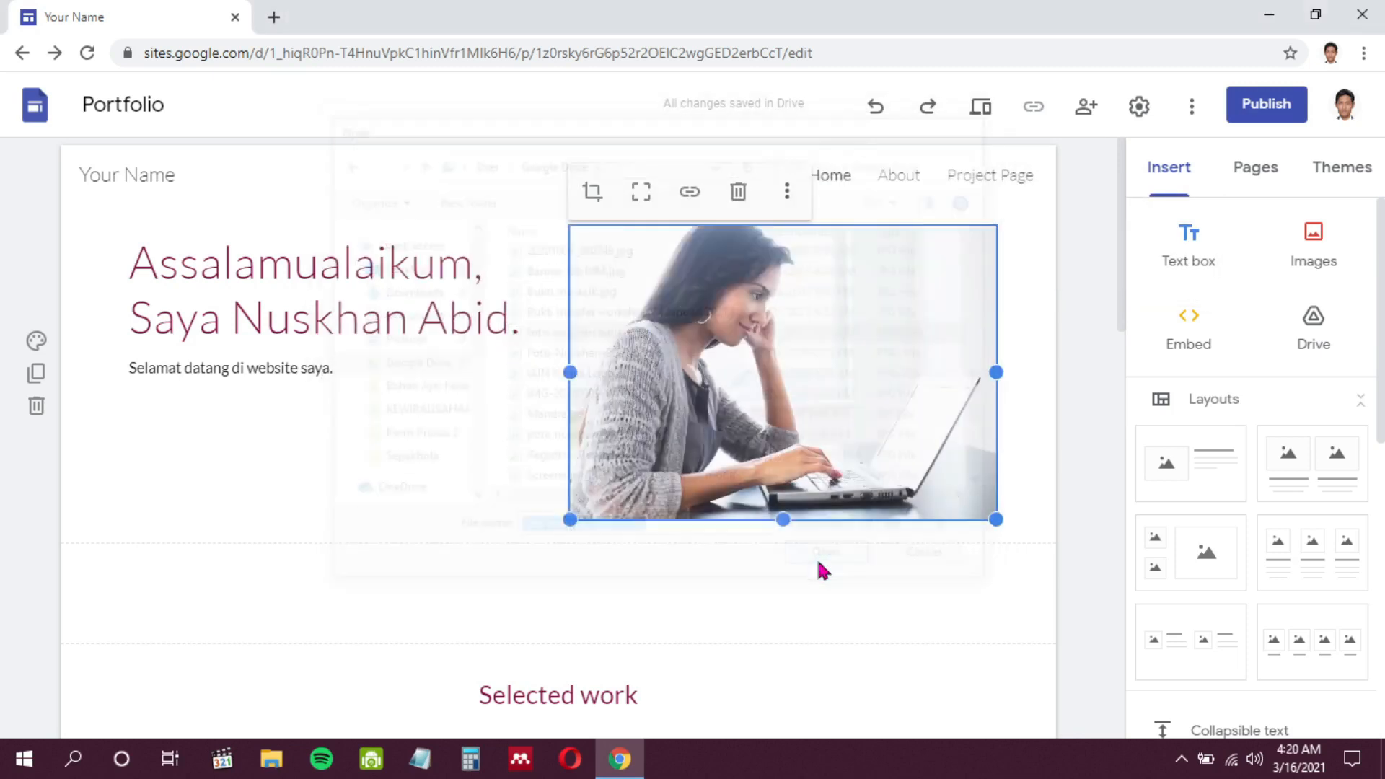
{"action": "left_click_drag", "start_coordinate": [795, 309], "coordinate": [577, 215]}
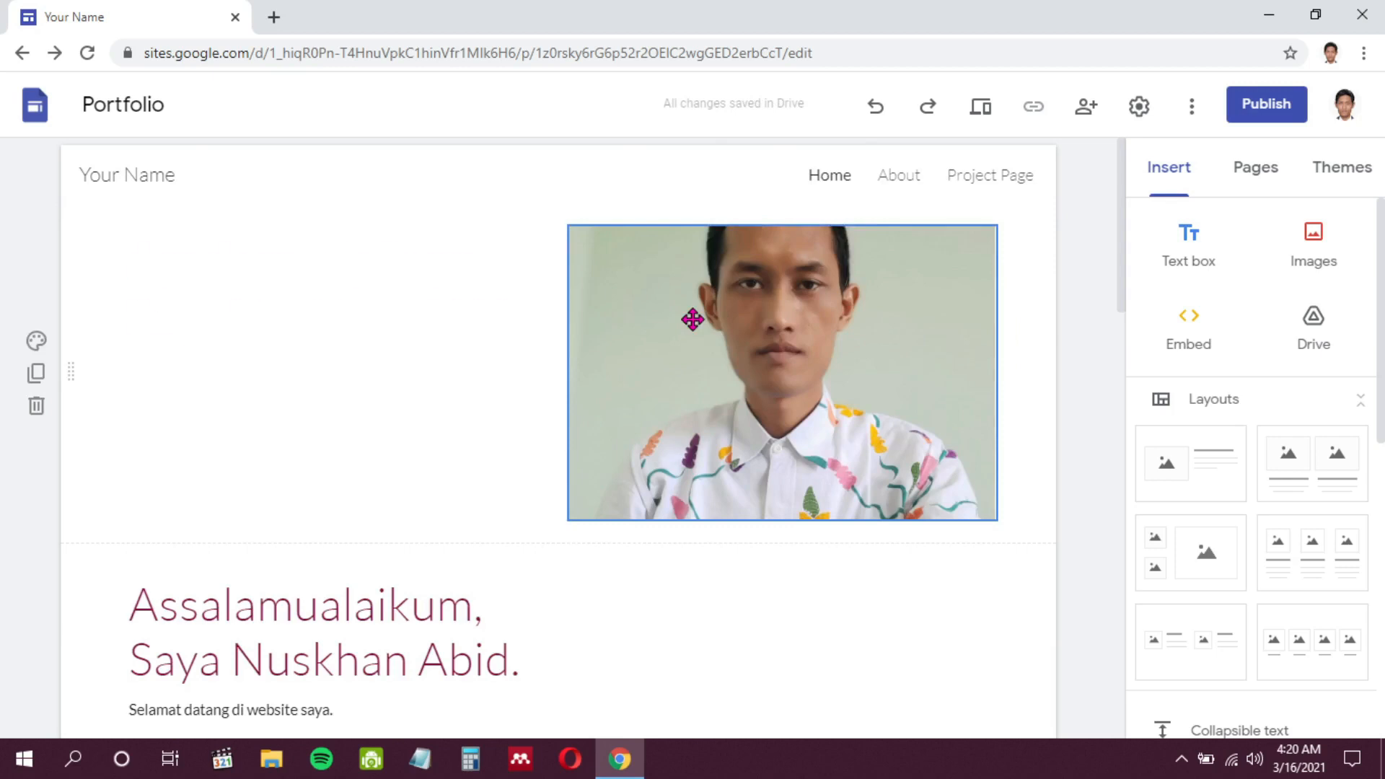
{"action": "key", "text": "ctrl+z"}
Step: Shift the portrait photo down within its crop frame so the whole head is inside, and apply the crop
{"action": "left_click", "coordinate": [901, 354]}
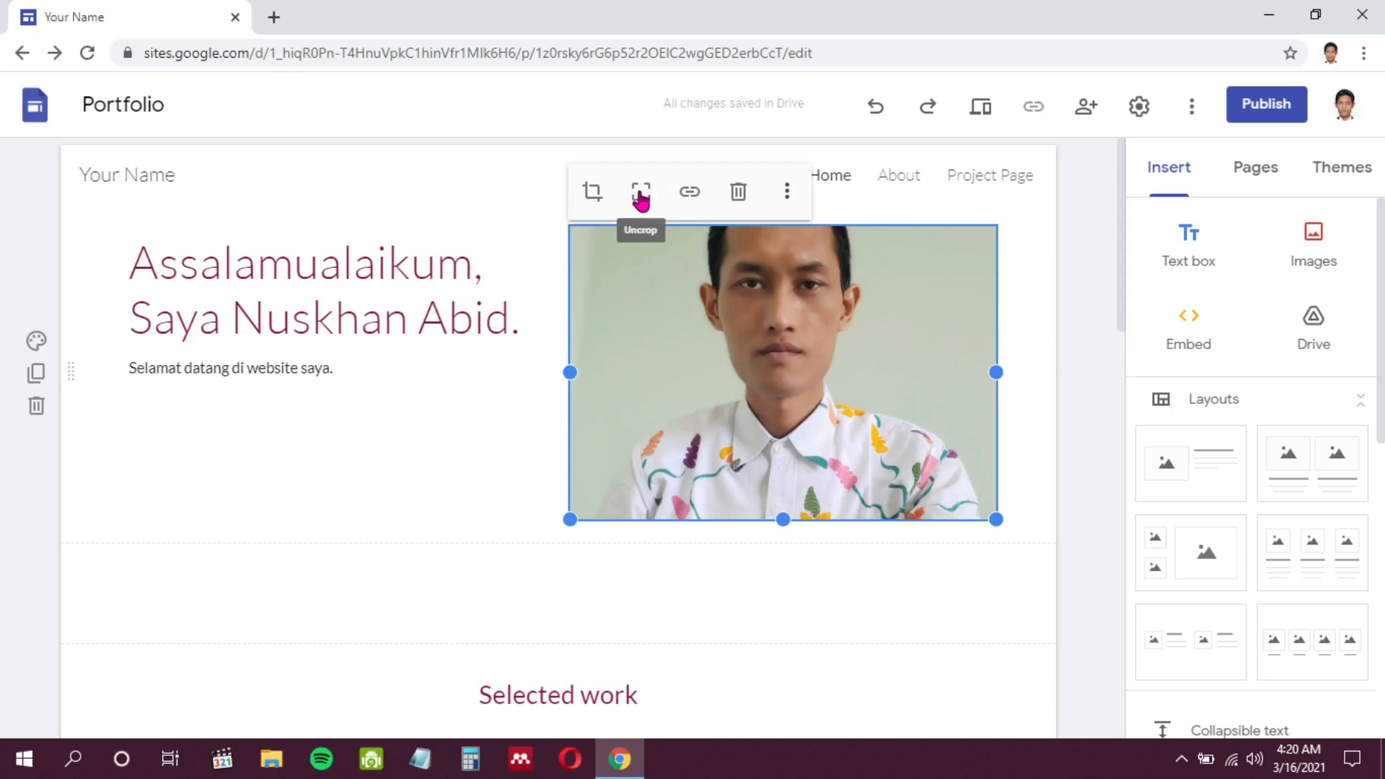
{"action": "left_click", "coordinate": [592, 193]}
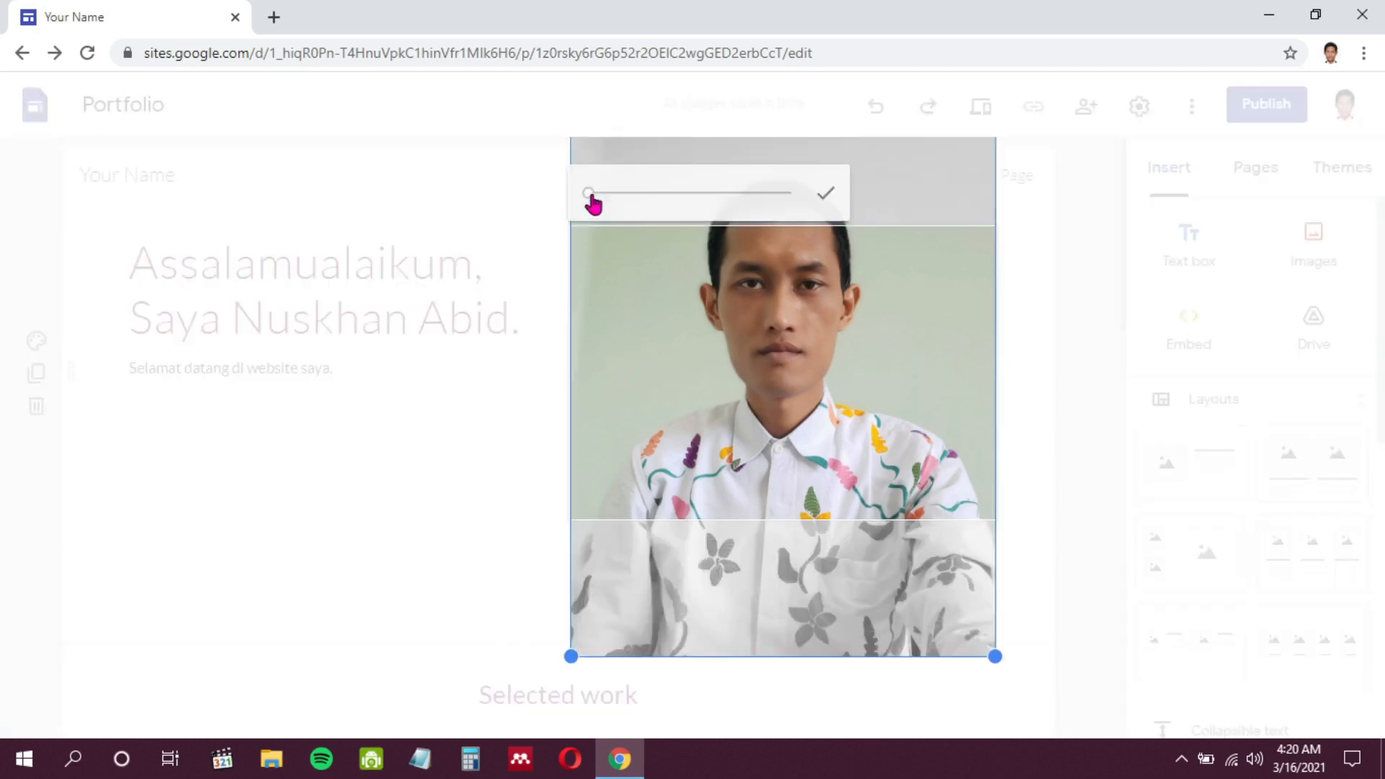
{"action": "left_click_drag", "start_coordinate": [802, 352], "coordinate": [809, 387]}
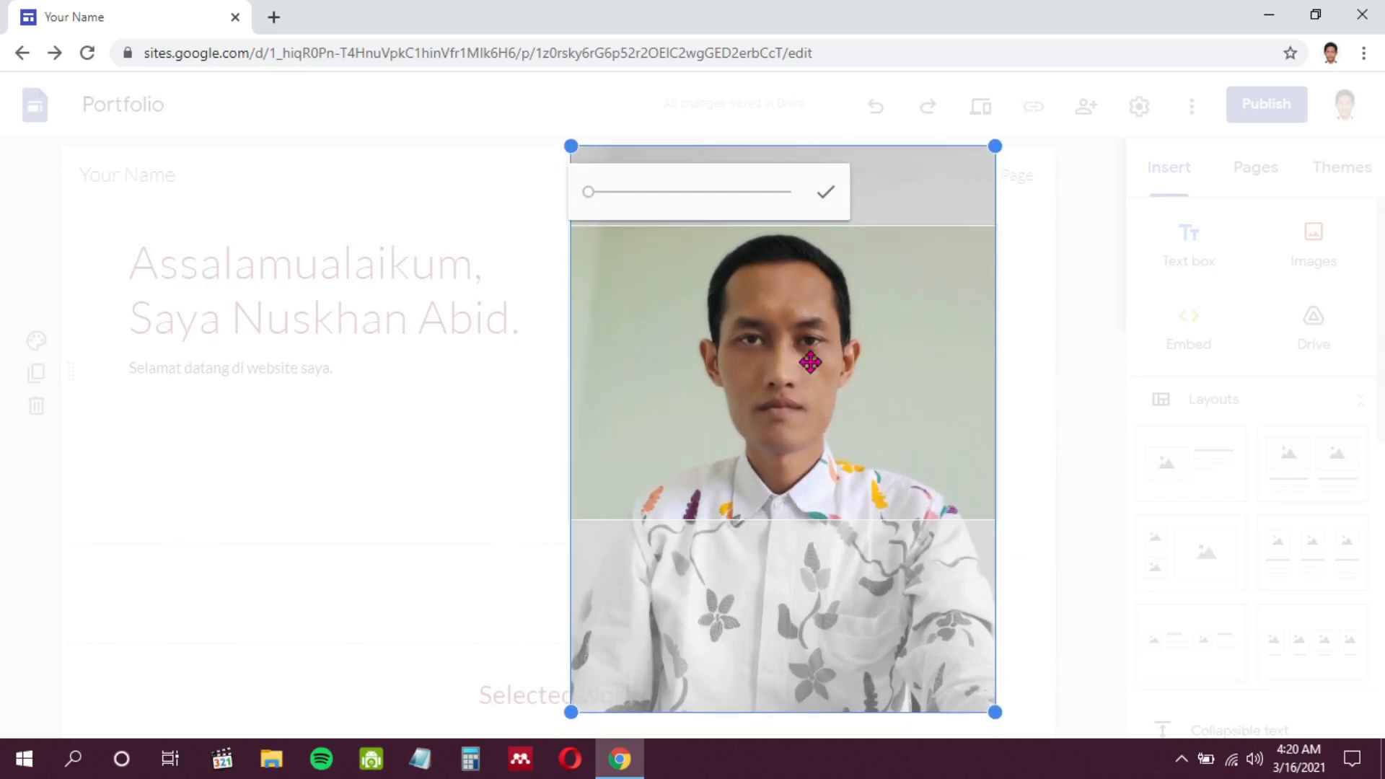
{"action": "left_click", "coordinate": [828, 201]}
Step: Change the "Selected work" heading to "Parade Karya Saya"
{"action": "left_click", "coordinate": [538, 532]}
{"action": "triple_click", "coordinate": [537, 530]}
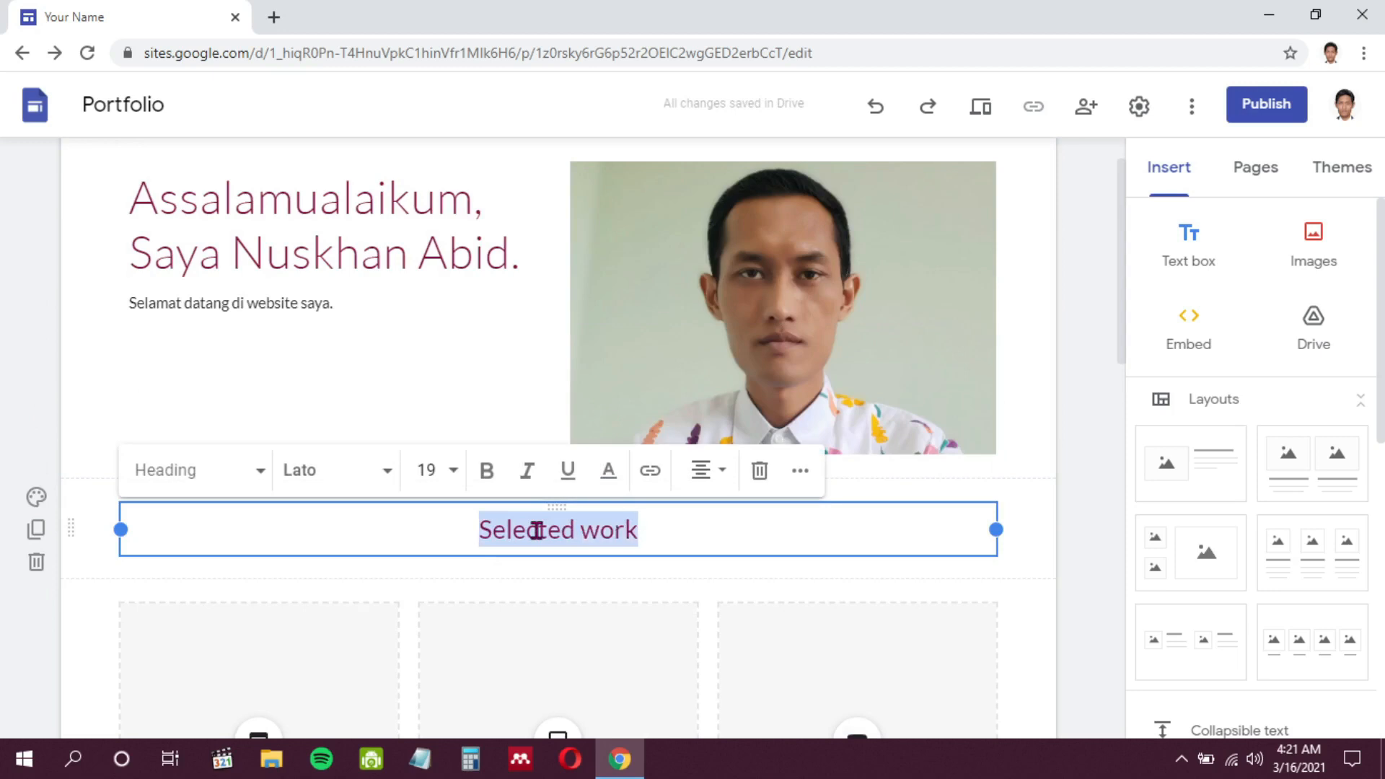
{"action": "type", "text": "P"}
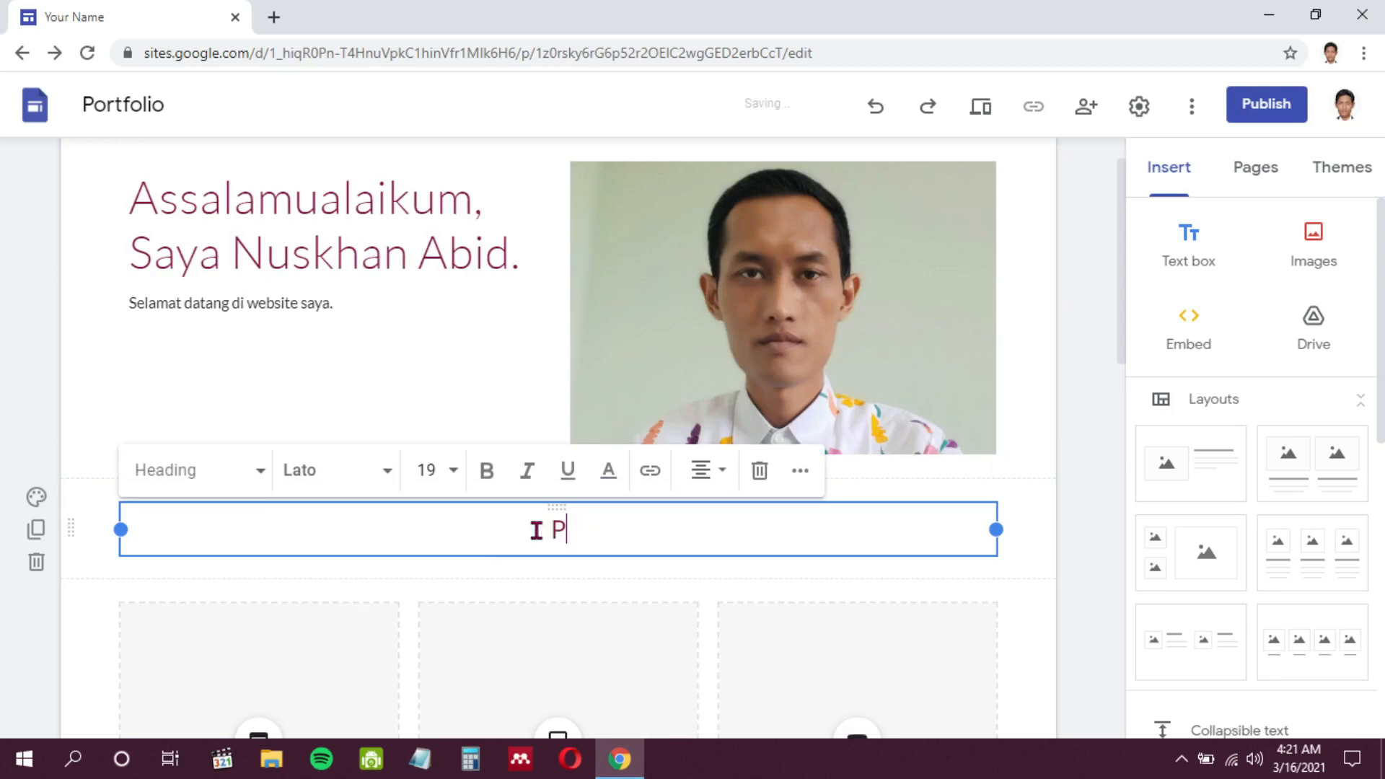
{"action": "type", "text": "arade Karya Saya"}
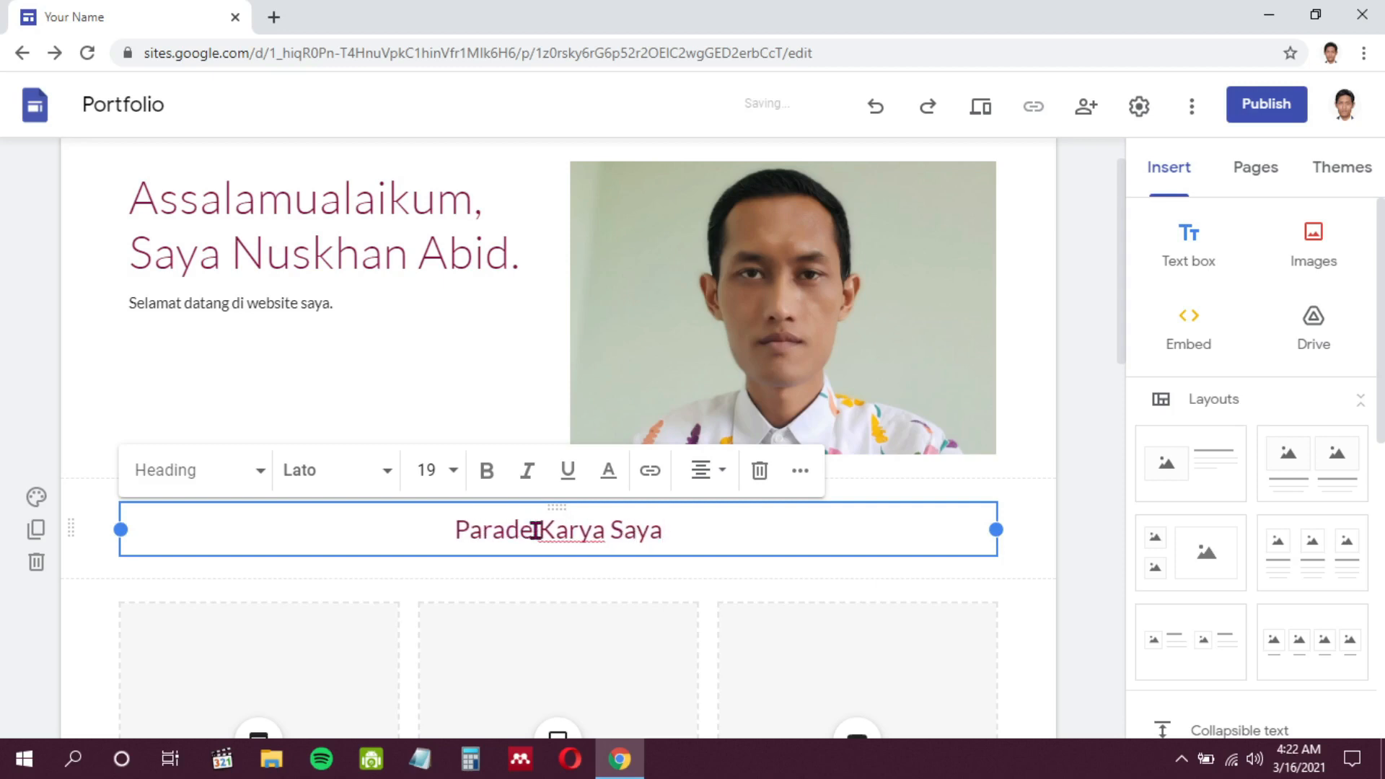
{"action": "left_click", "coordinate": [1101, 377]}
Step: Look through the presentation, project and video placeholders below the heading, down to the contact section
{"action": "scroll", "coordinate": [1101, 377], "scroll_direction": "down", "scroll_amount": 1}
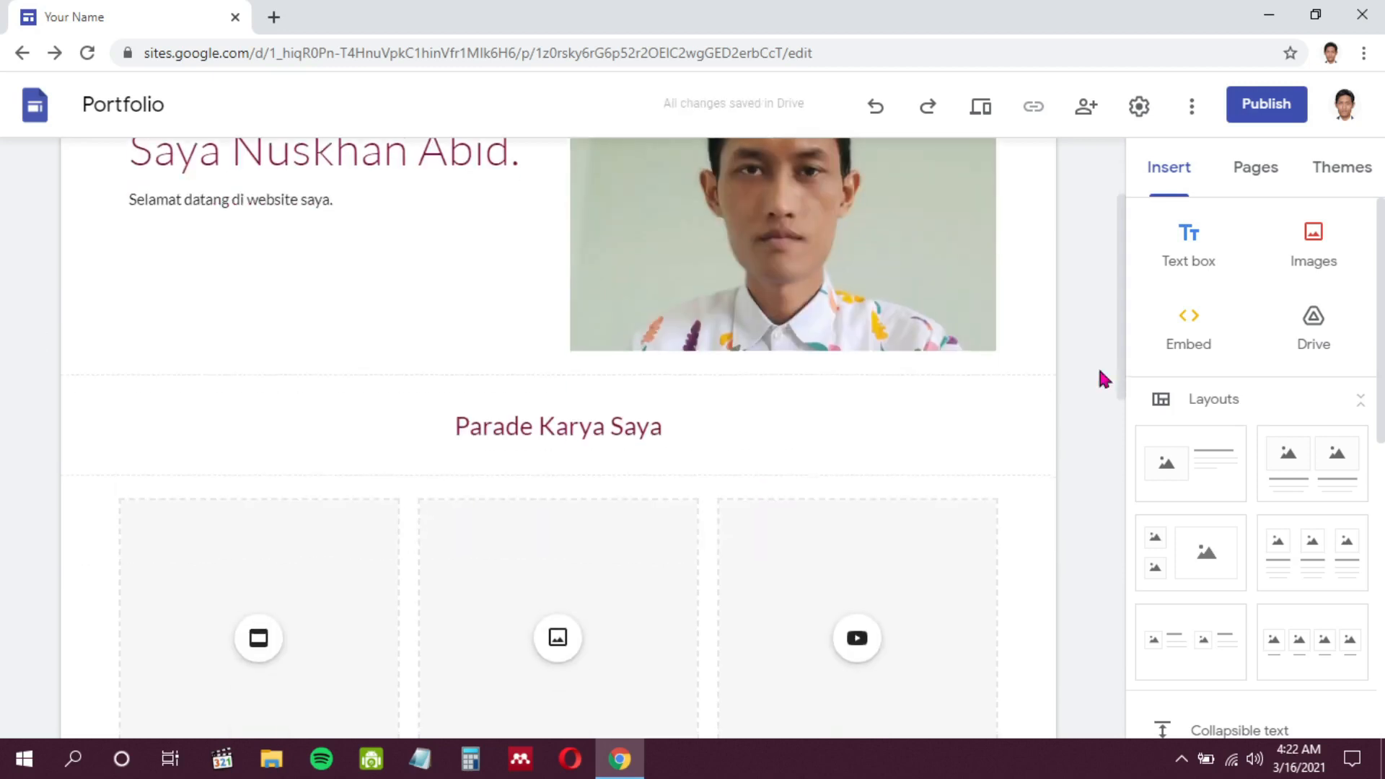
{"action": "scroll", "coordinate": [1101, 377], "scroll_direction": "down", "scroll_amount": 2}
{"action": "left_click", "coordinate": [281, 511]}
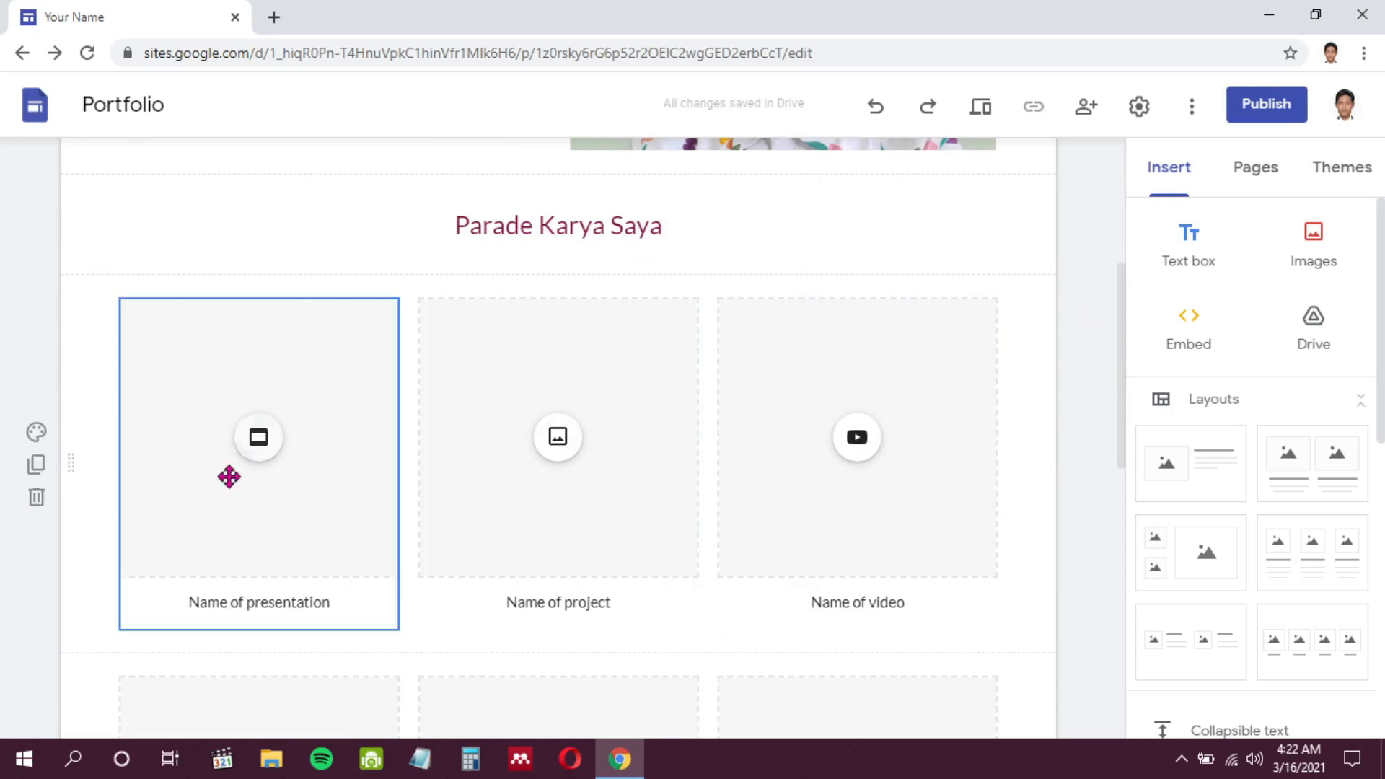
{"action": "scroll", "coordinate": [229, 476], "scroll_direction": "down", "scroll_amount": 6}
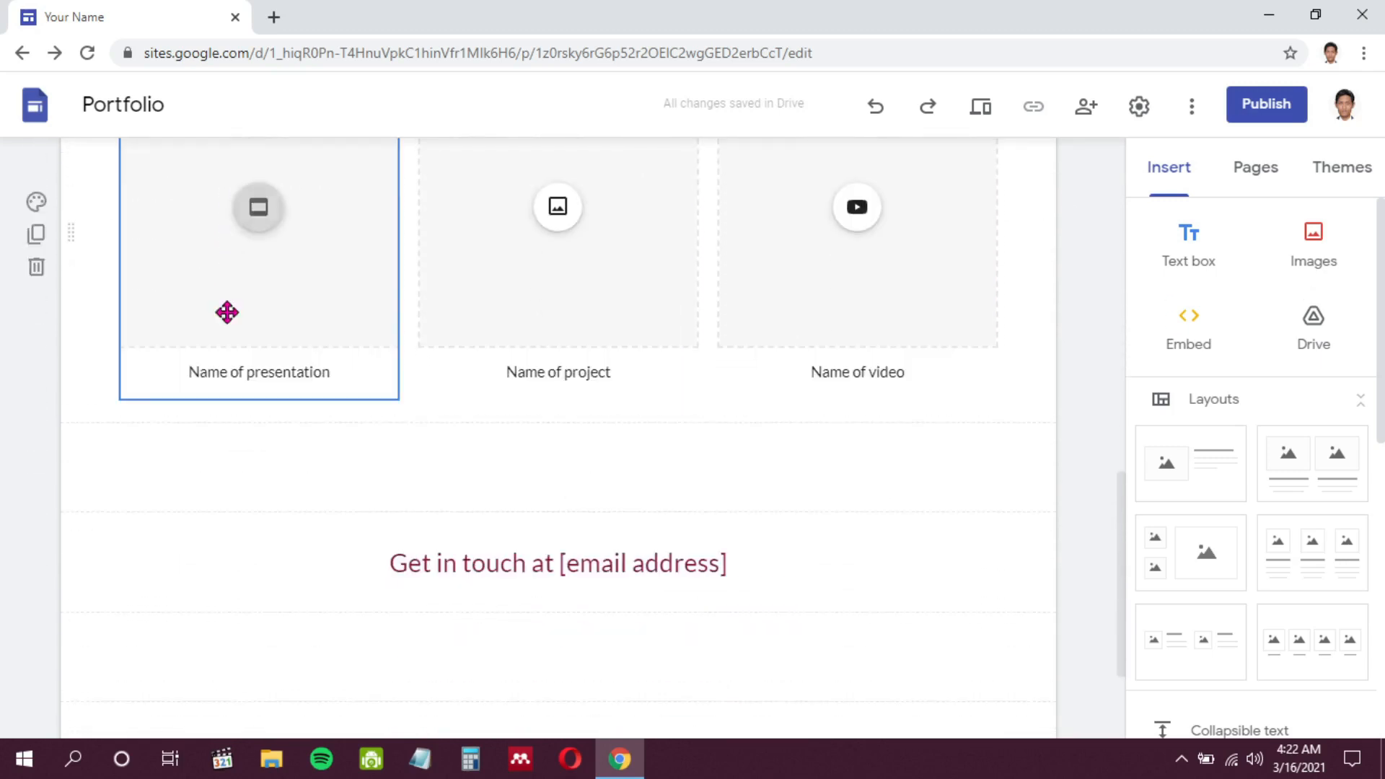
Step: Change the "Get in touch at [email address]" line below the placeholder rows to "Terima Kasih Atas Kunjungan Anda"
{"action": "scroll", "coordinate": [258, 542], "scroll_direction": "down", "scroll_amount": 2}
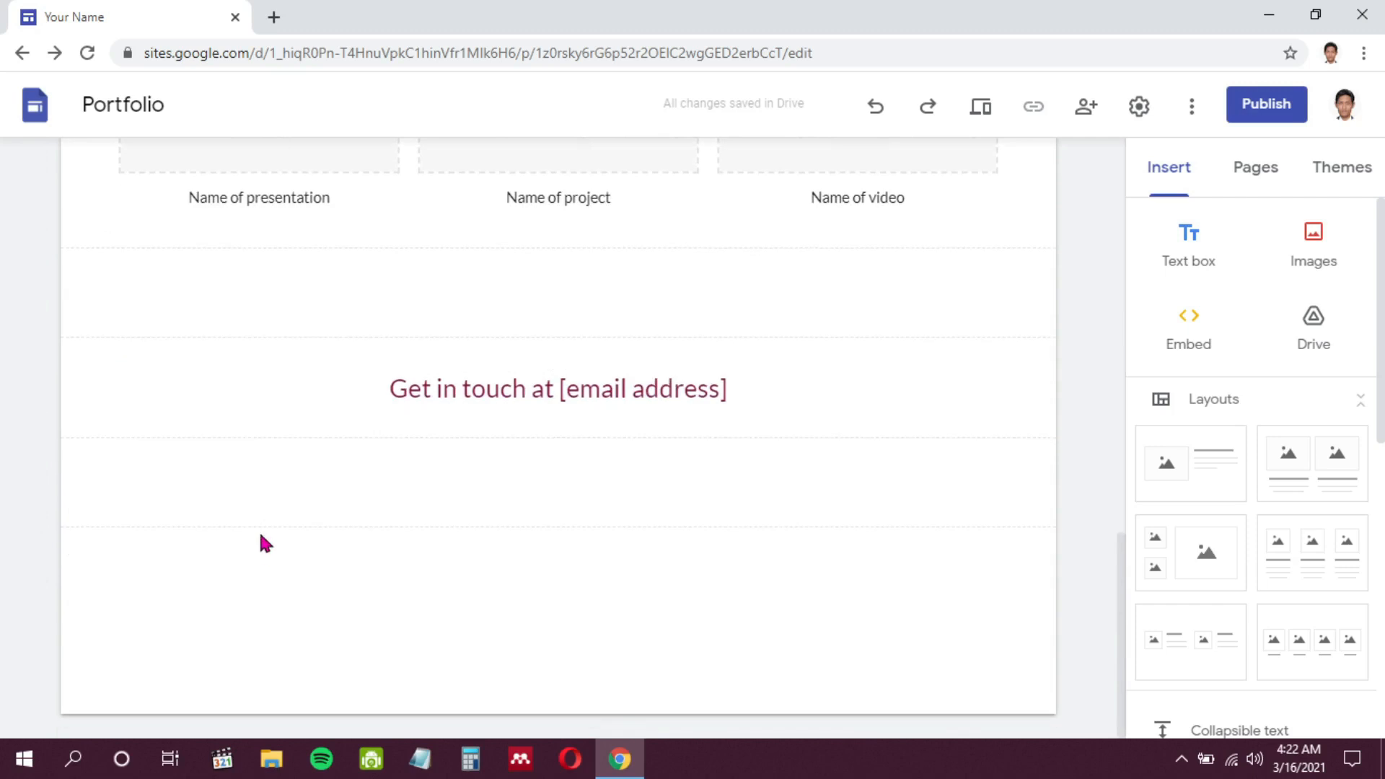
{"action": "scroll", "coordinate": [263, 543], "scroll_direction": "up", "scroll_amount": 5}
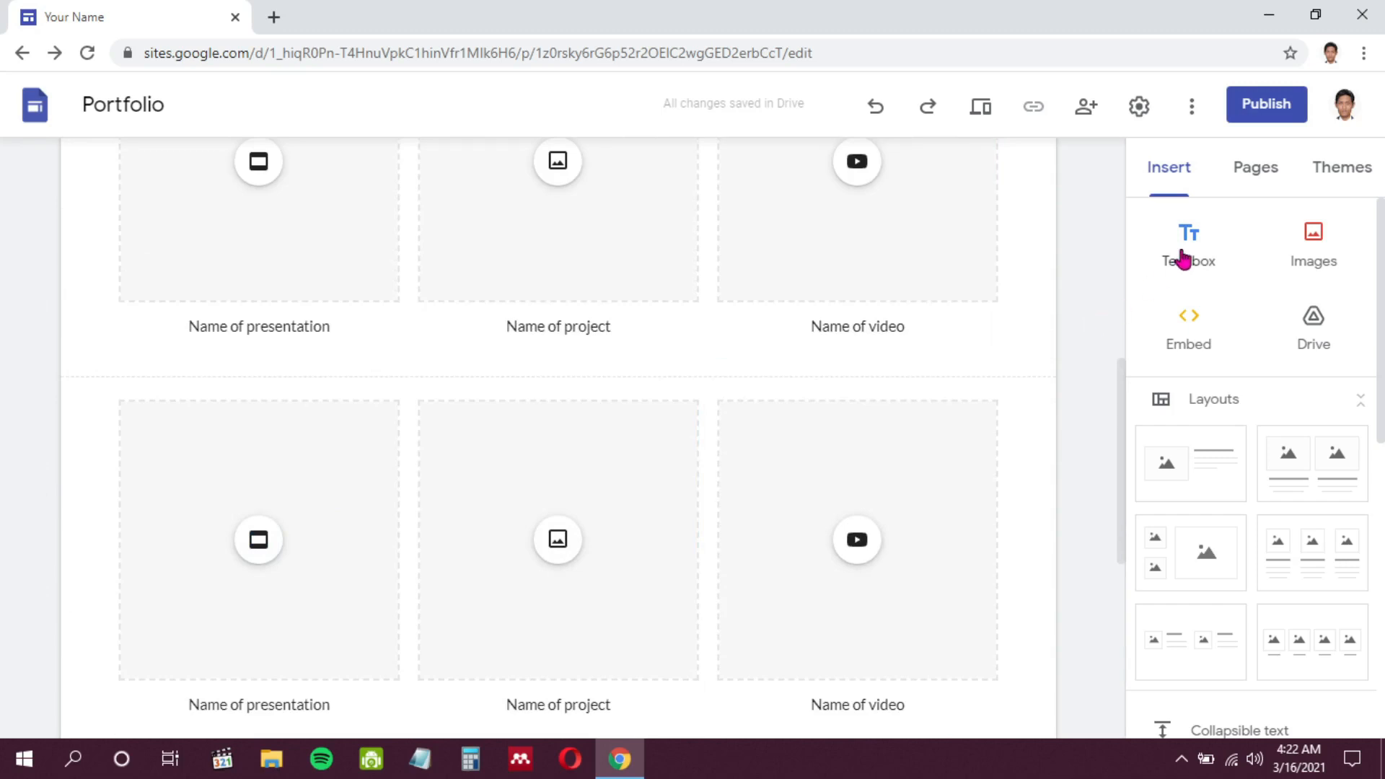
{"action": "scroll", "coordinate": [1107, 363], "scroll_direction": "up", "scroll_amount": 3}
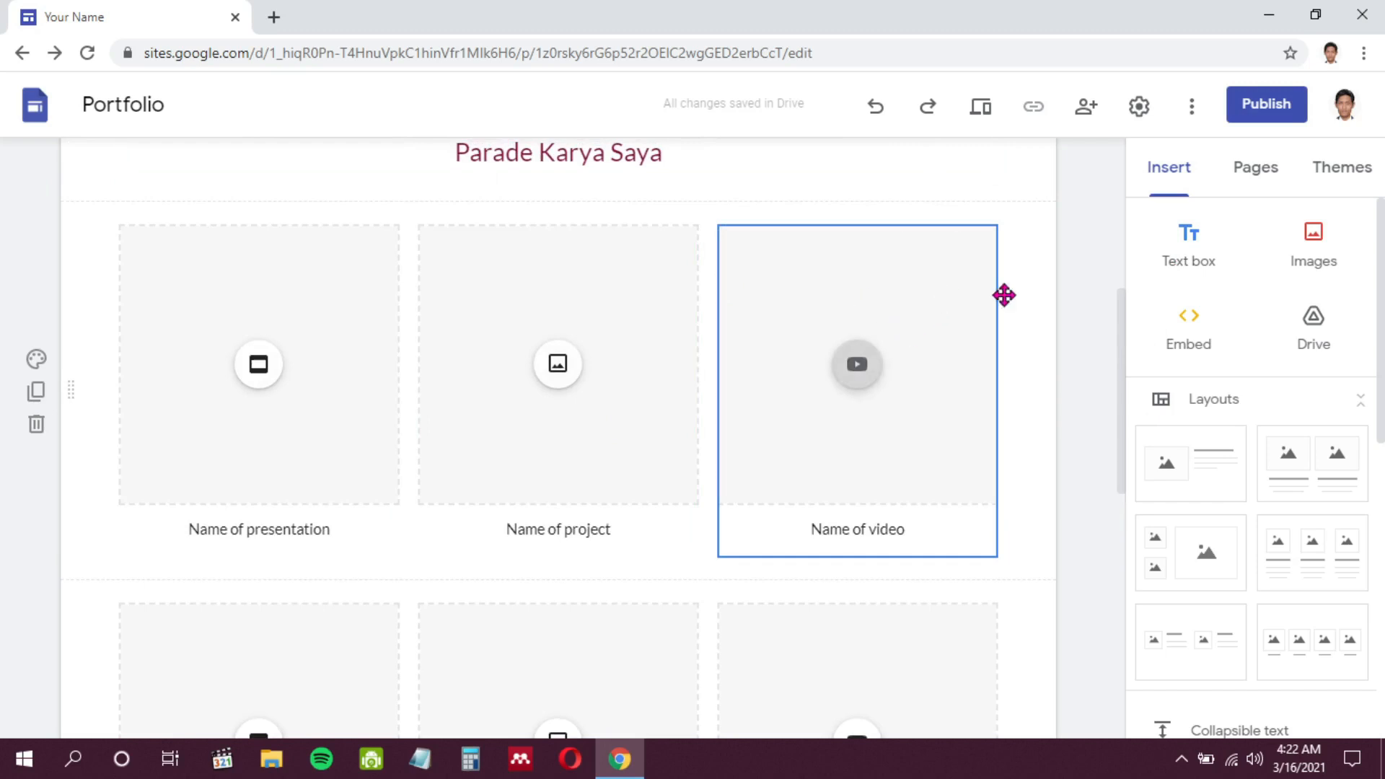
{"action": "scroll", "coordinate": [1064, 479], "scroll_direction": "down", "scroll_amount": 4}
{"action": "scroll", "coordinate": [1271, 428], "scroll_direction": "down", "scroll_amount": 5}
{"action": "scroll", "coordinate": [1271, 428], "scroll_direction": "down", "scroll_amount": 3}
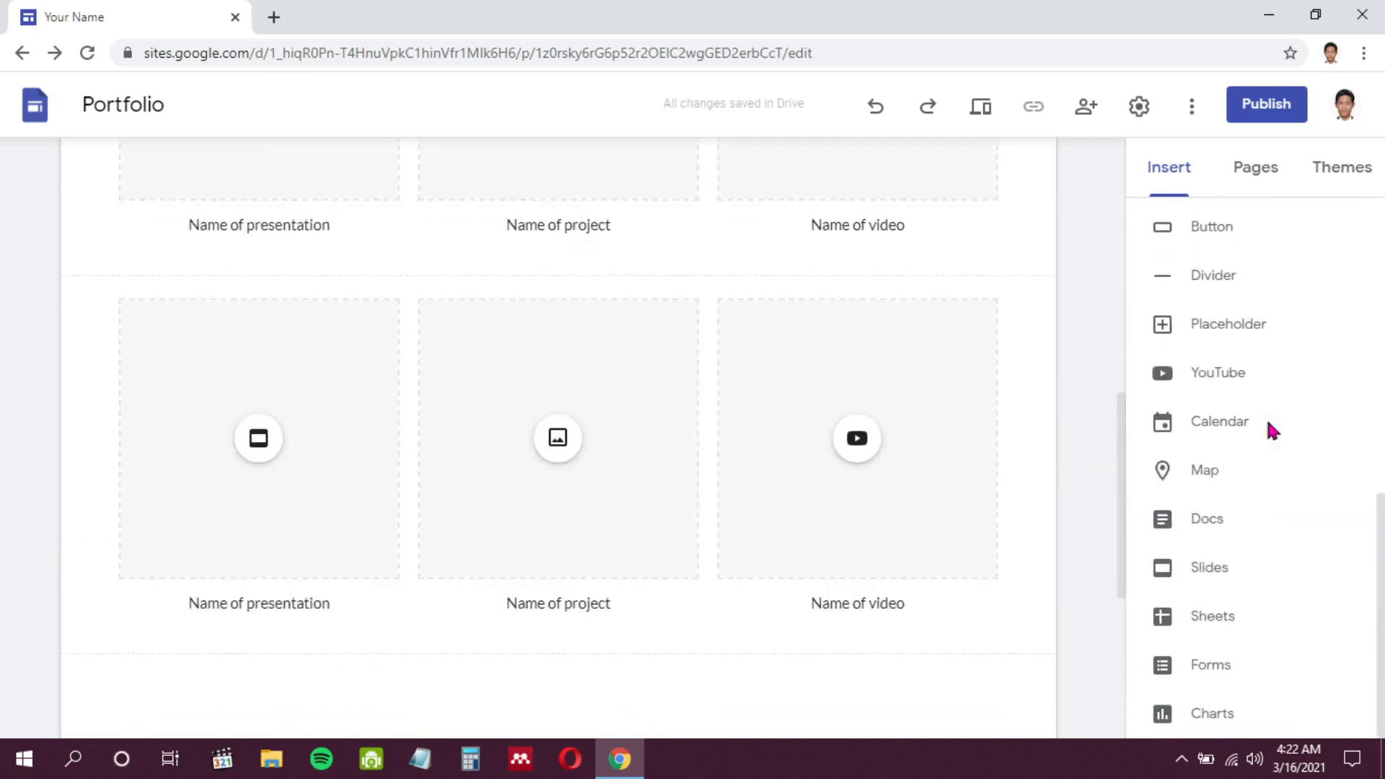
{"action": "scroll", "coordinate": [711, 457], "scroll_direction": "down", "scroll_amount": 4}
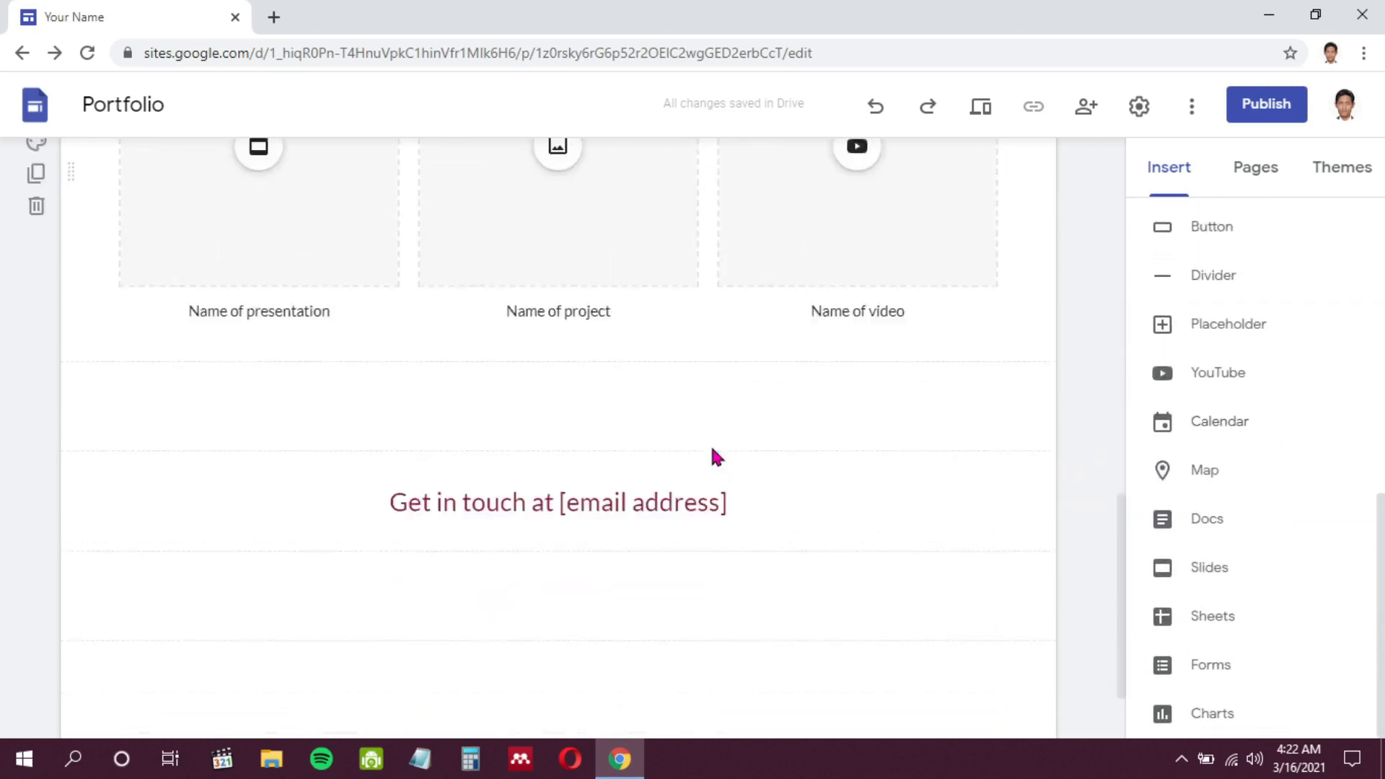
{"action": "scroll", "coordinate": [974, 452], "scroll_direction": "up", "scroll_amount": 2}
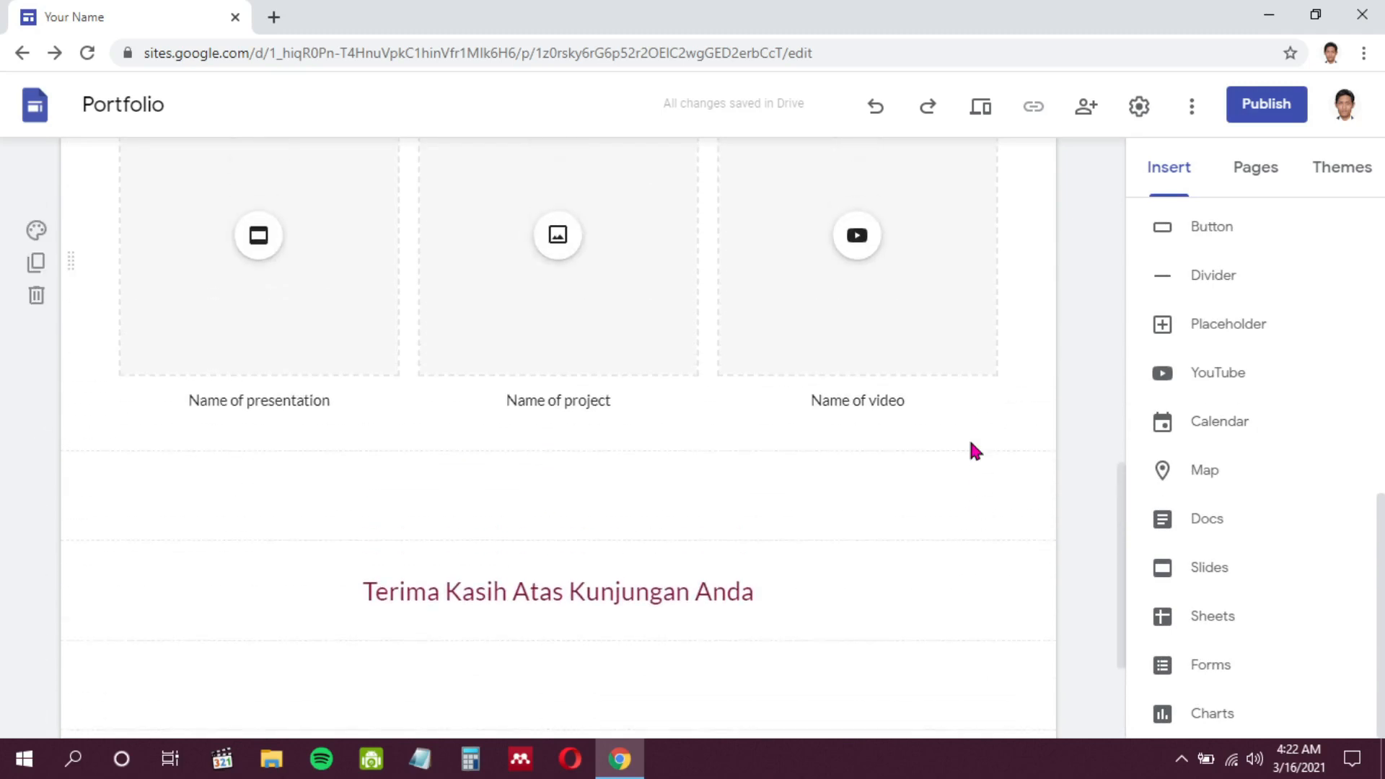
Step: Delete the second row of presentation, project and video placeholders from the home page
{"action": "scroll", "coordinate": [971, 443], "scroll_direction": "up", "scroll_amount": 4}
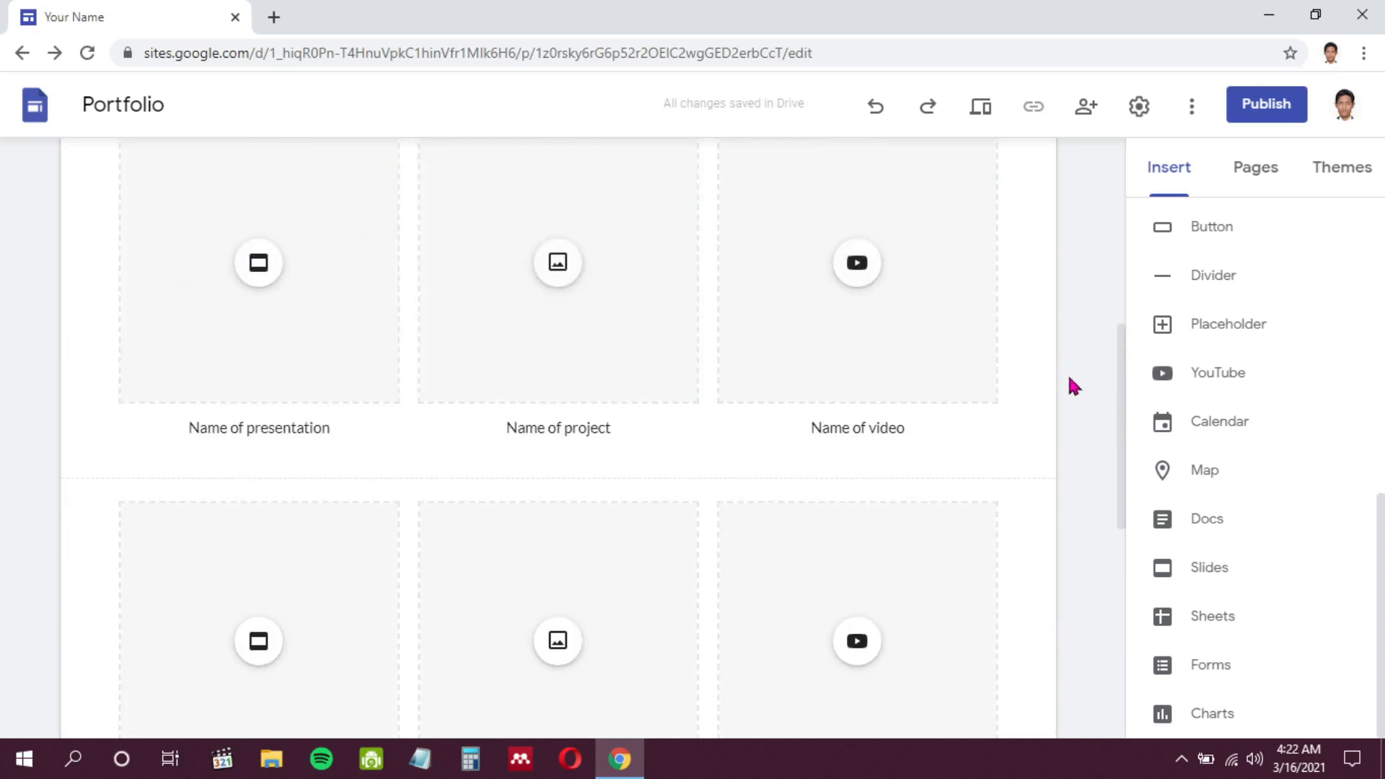
{"action": "scroll", "coordinate": [1073, 384], "scroll_direction": "down", "scroll_amount": 1}
{"action": "left_click", "coordinate": [36, 600]}
{"action": "scroll", "coordinate": [686, 487], "scroll_direction": "down", "scroll_amount": 7}
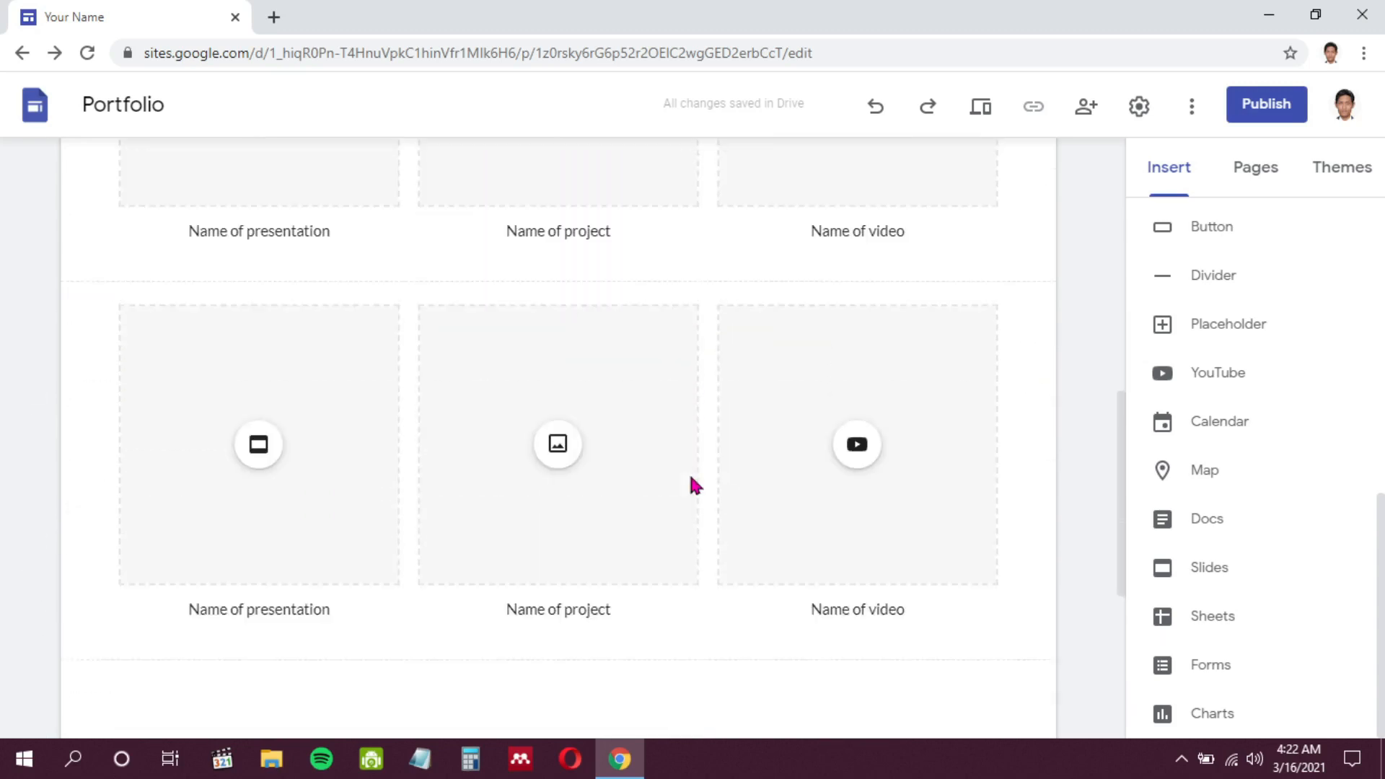
{"action": "left_click", "coordinate": [34, 501]}
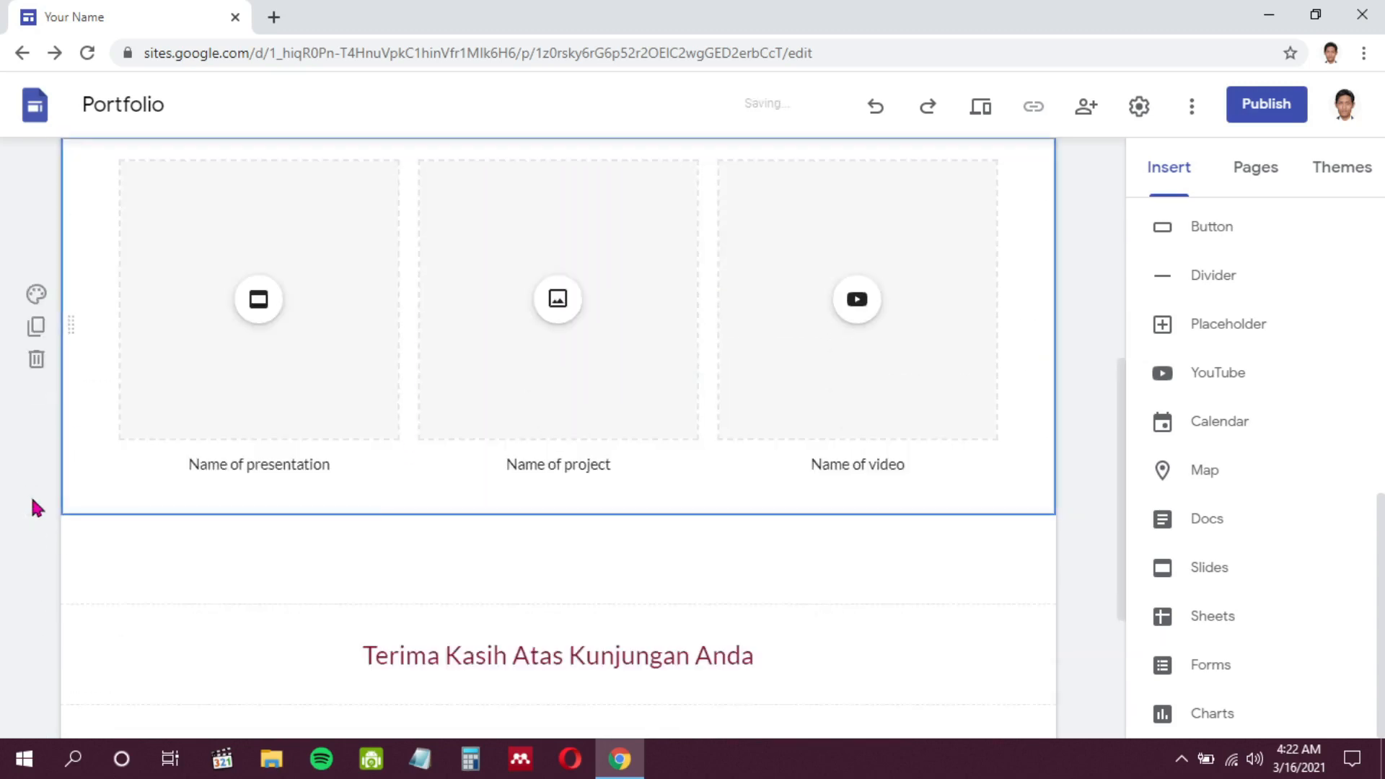
Step: Open the About page and look through its image, statement, clients and work experience sections
{"action": "scroll", "coordinate": [563, 488], "scroll_direction": "up", "scroll_amount": 6}
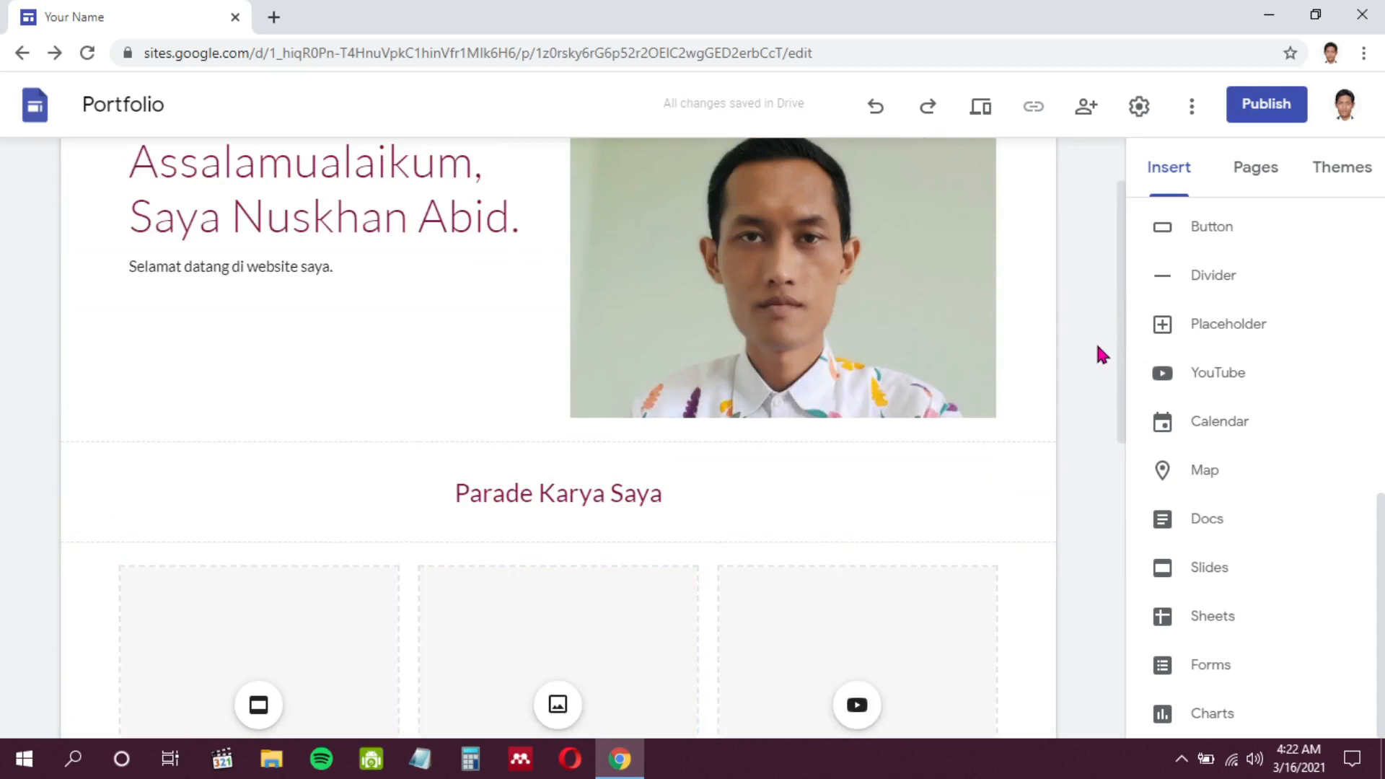
{"action": "scroll", "coordinate": [1095, 340], "scroll_direction": "up", "scroll_amount": 1}
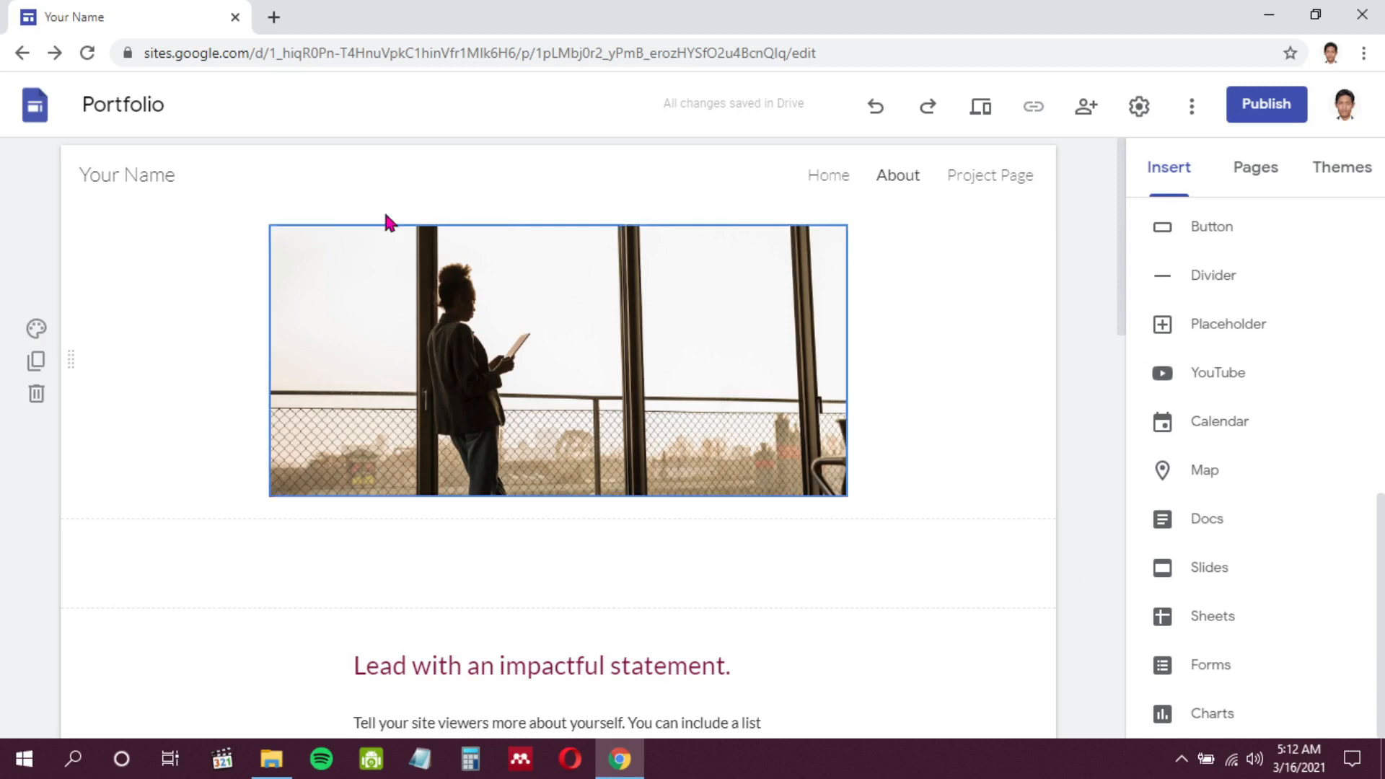
{"action": "left_click", "coordinate": [159, 179]}
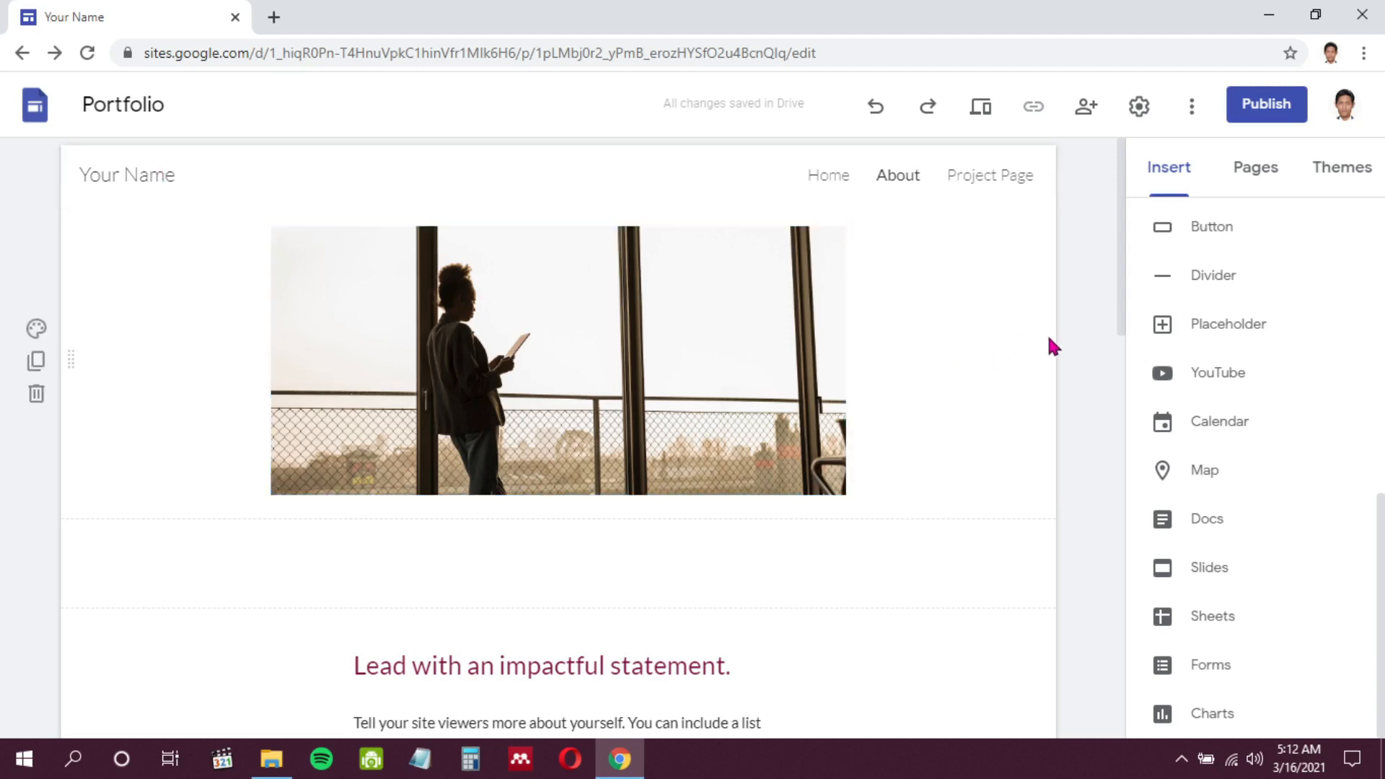
{"action": "scroll", "coordinate": [1050, 339], "scroll_direction": "down", "scroll_amount": 5}
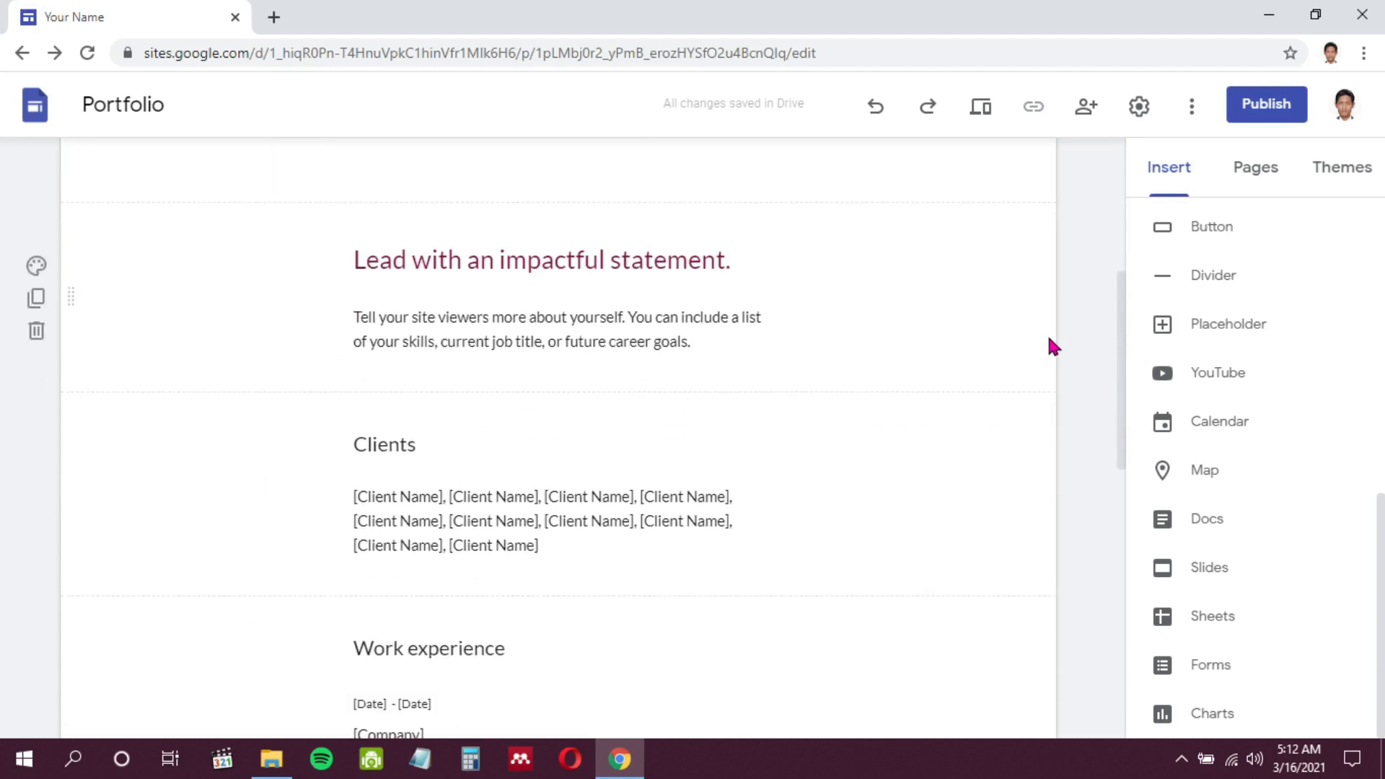
{"action": "scroll", "coordinate": [787, 426], "scroll_direction": "up", "scroll_amount": 4}
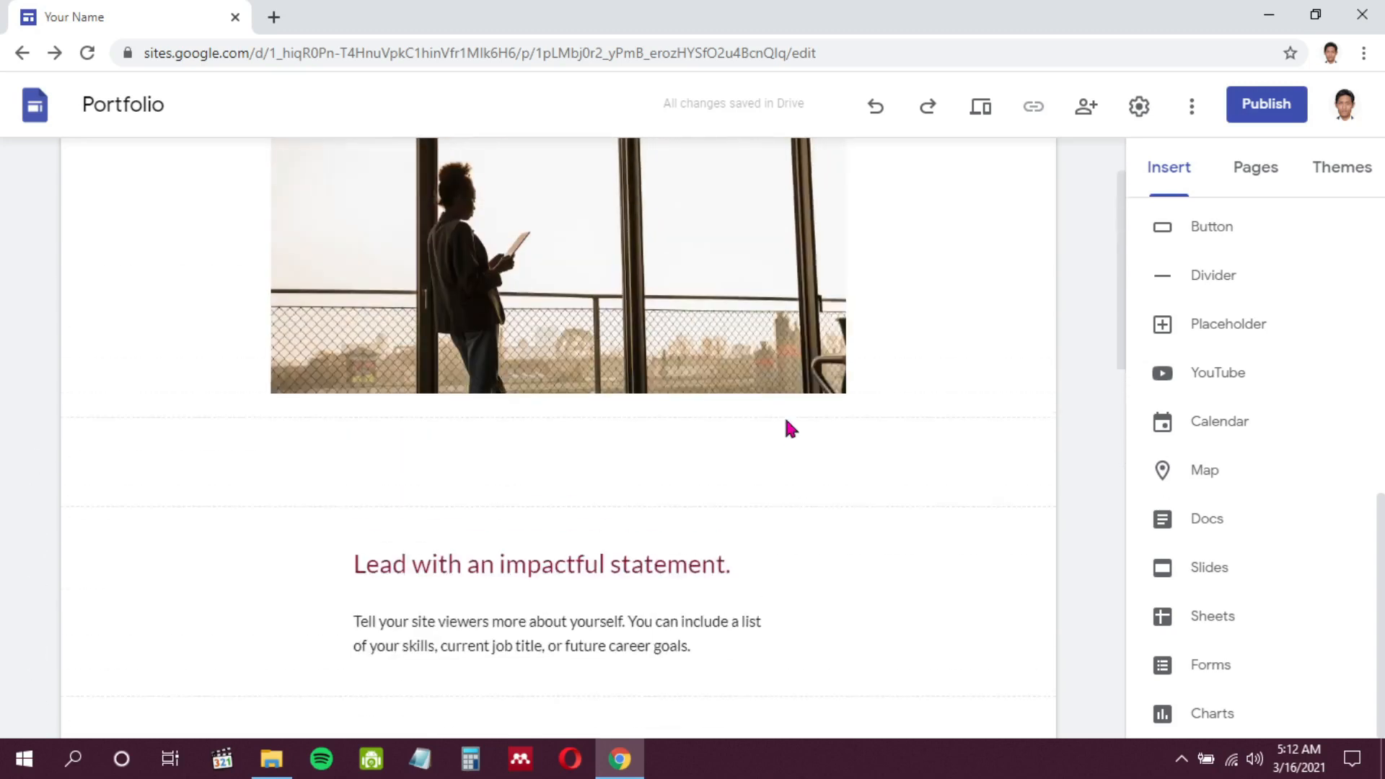
{"action": "scroll", "coordinate": [786, 425], "scroll_direction": "up", "scroll_amount": 2}
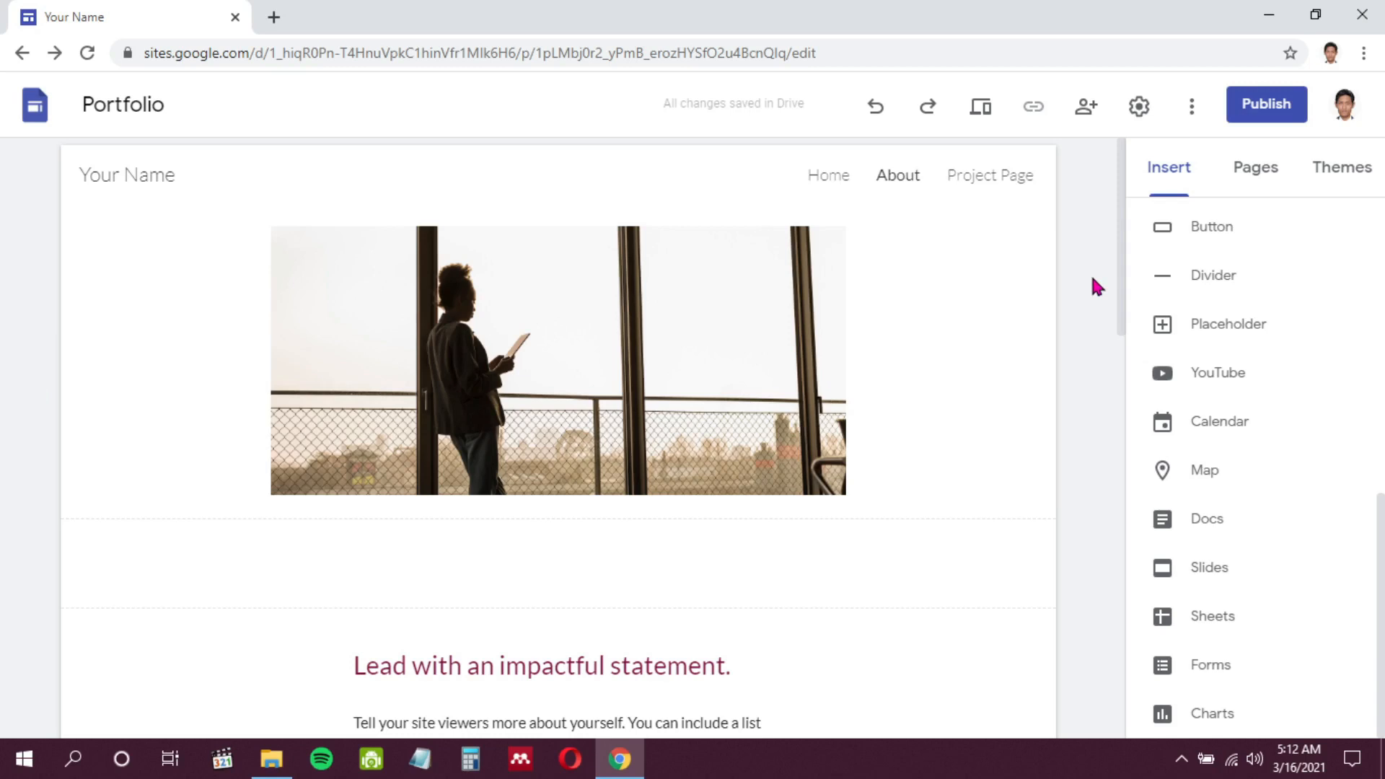
Step: Replace the template image at the start of the About page with 20191120_163647.jpg uploaded from the Desktop
{"action": "left_click", "coordinate": [615, 328]}
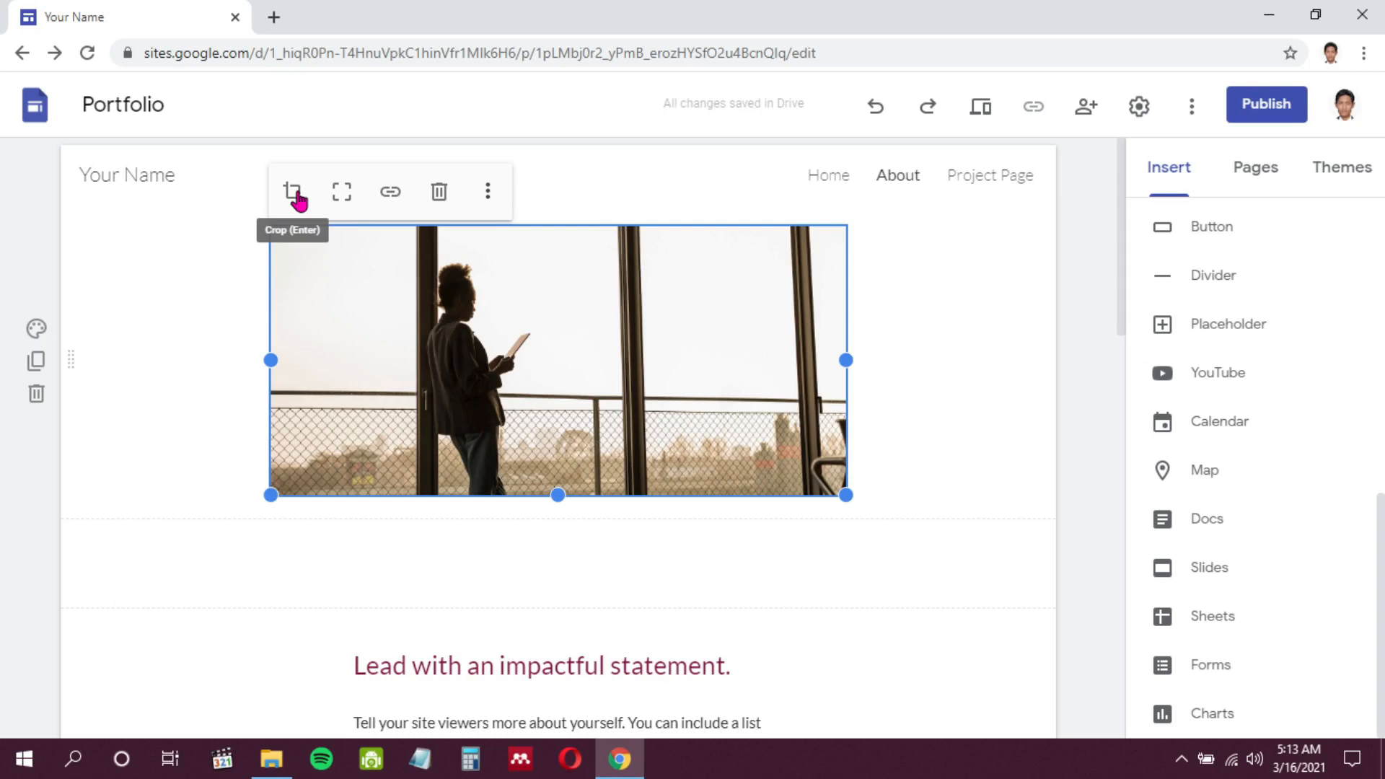
{"action": "left_click", "coordinate": [488, 193]}
{"action": "mouse_move", "coordinate": [486, 193]}
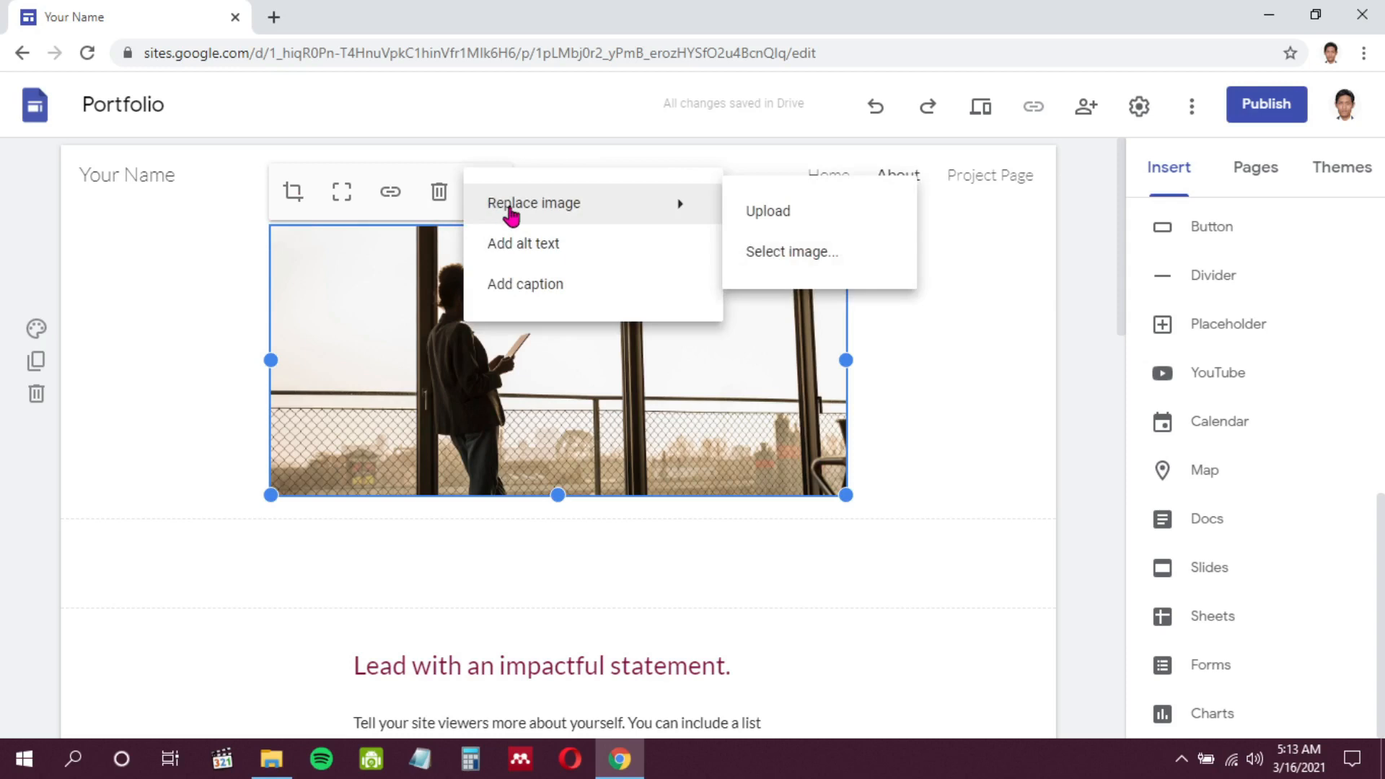
{"action": "left_click", "coordinate": [358, 271]}
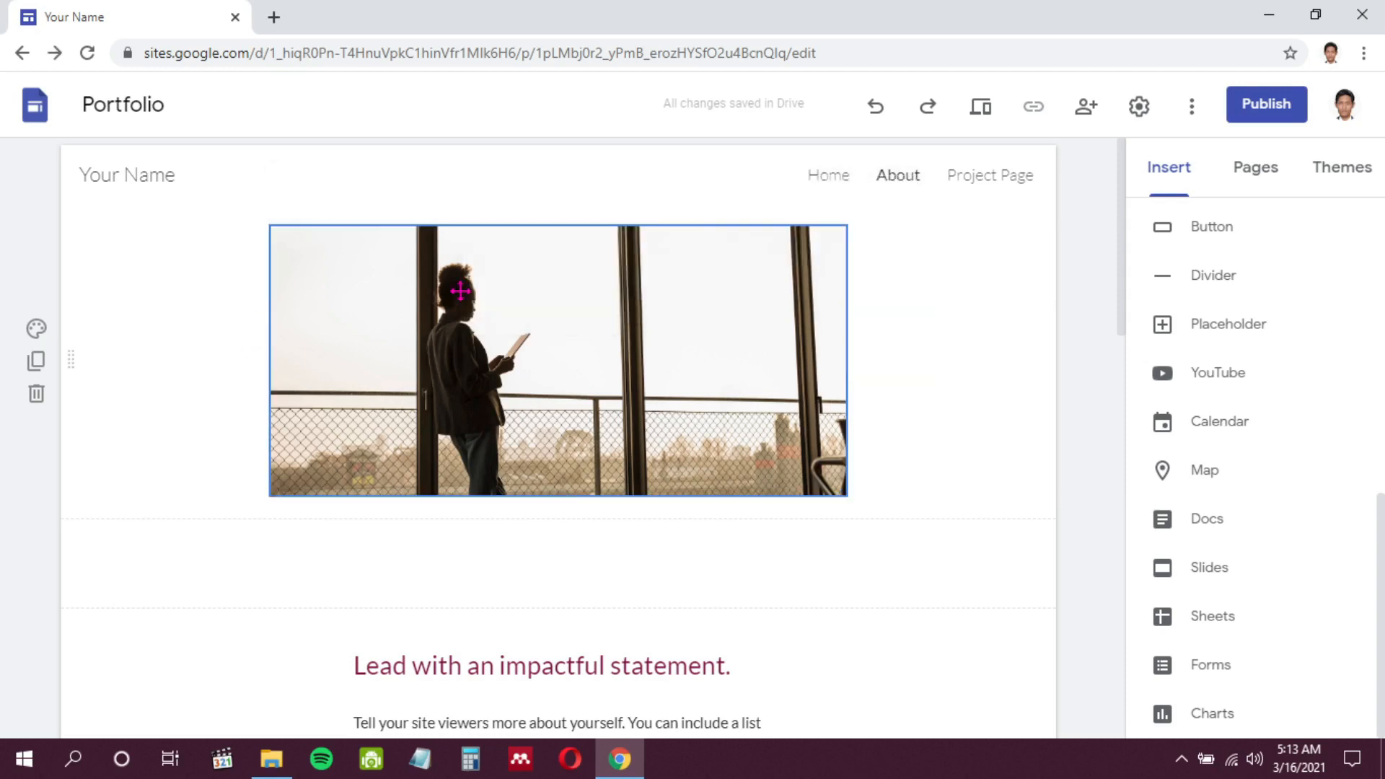
{"action": "left_click", "coordinate": [485, 193]}
{"action": "mouse_move", "coordinate": [485, 194]}
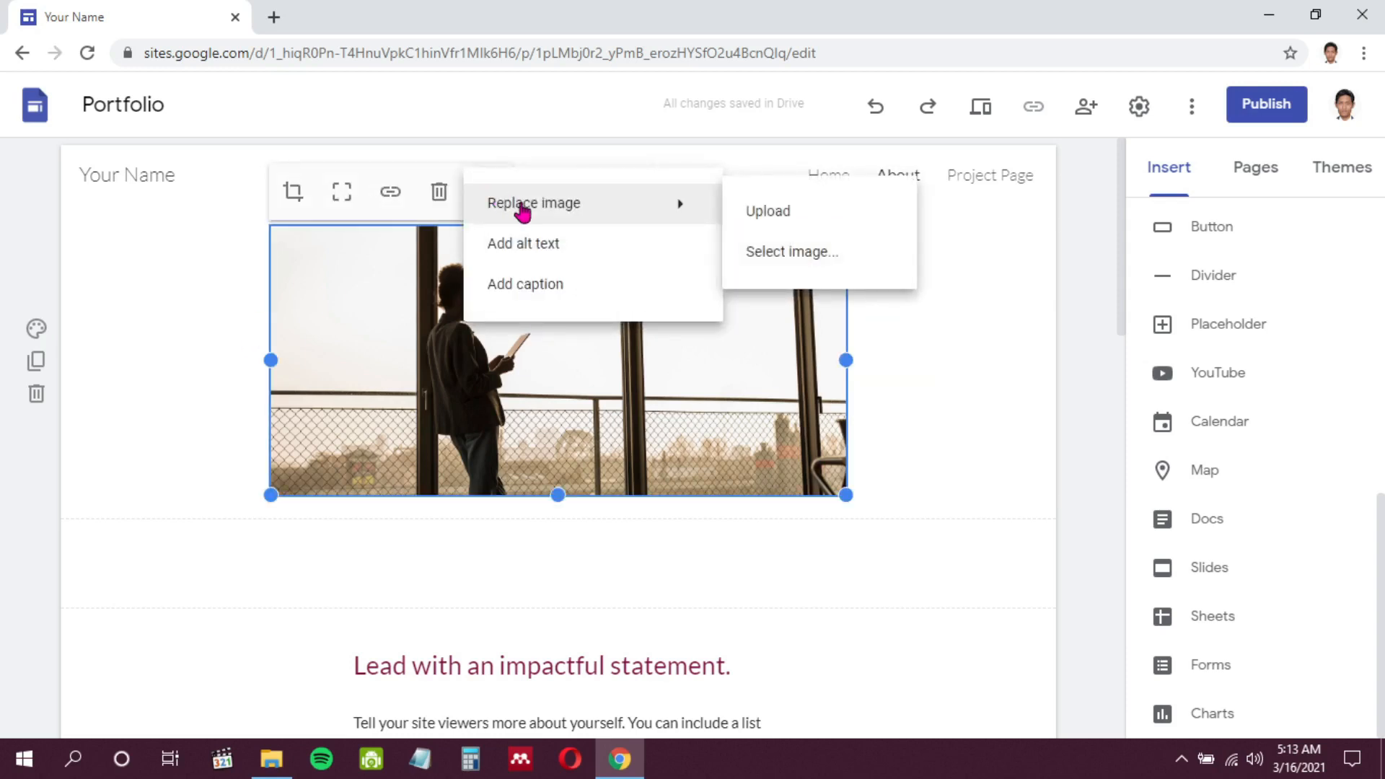
{"action": "left_click", "coordinate": [769, 212]}
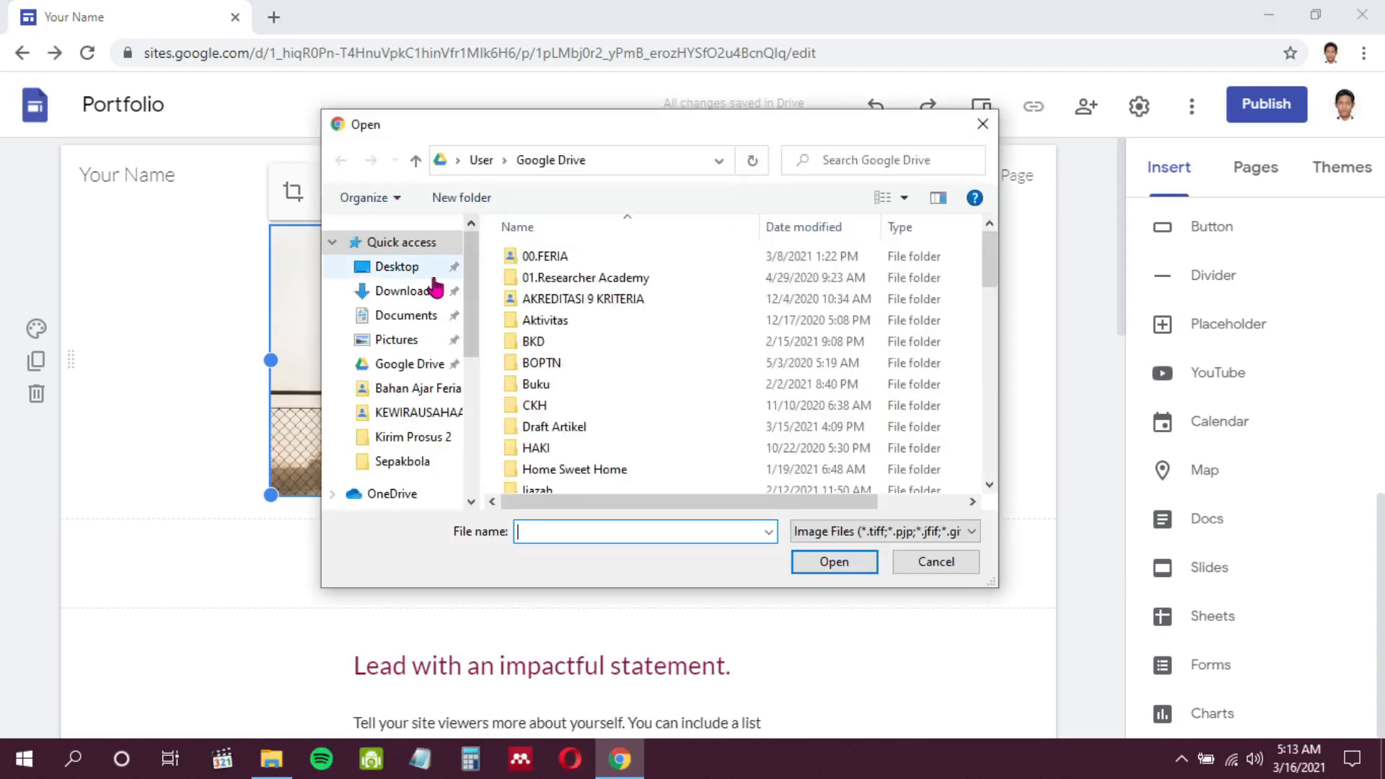
{"action": "left_click", "coordinate": [392, 268]}
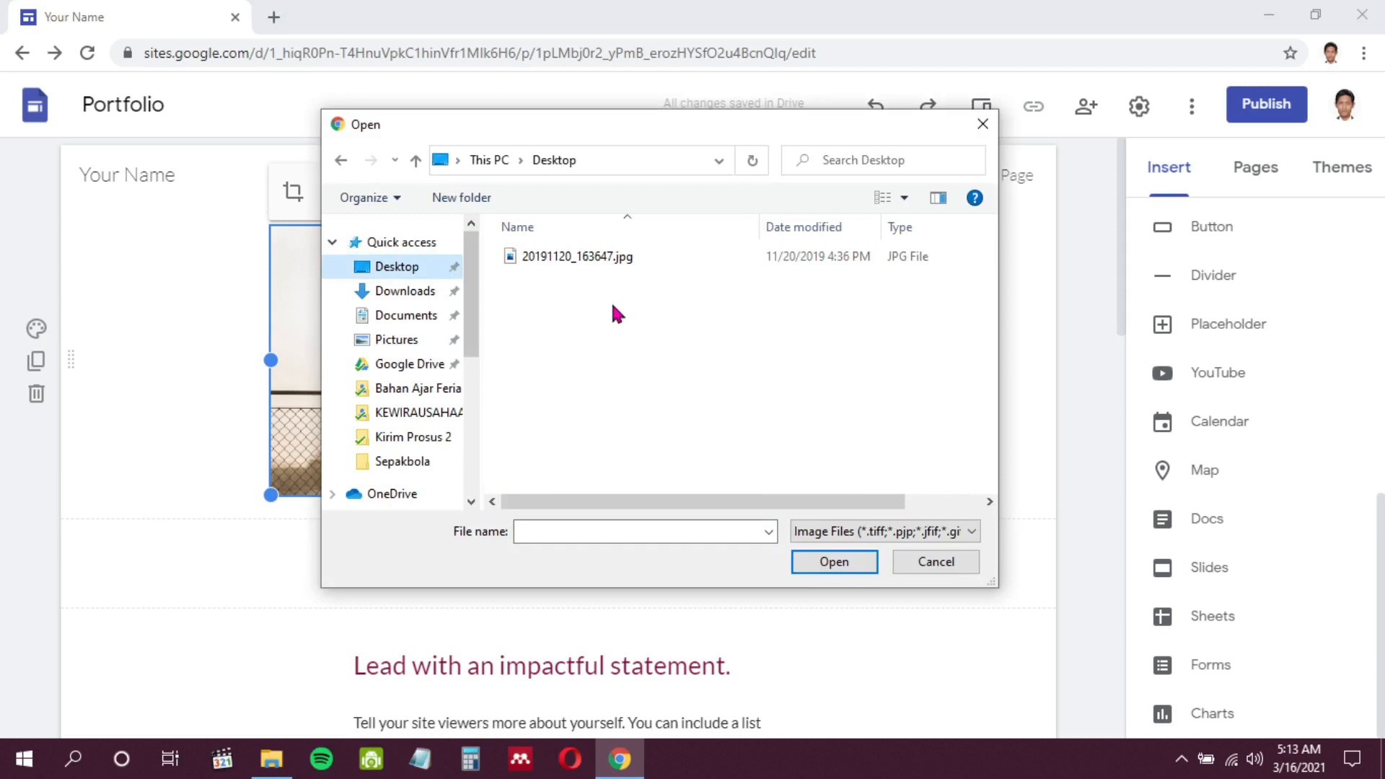
{"action": "left_click", "coordinate": [601, 260]}
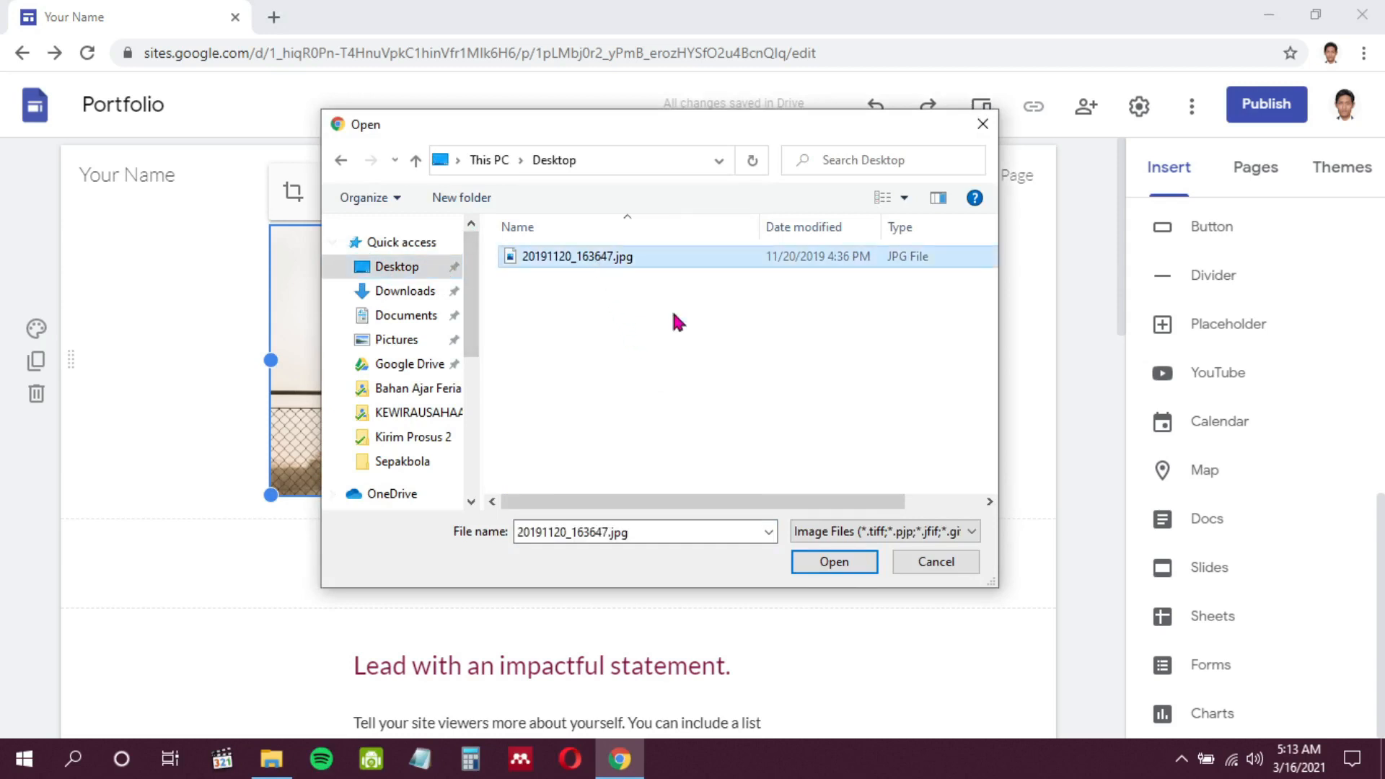
{"action": "left_click", "coordinate": [813, 564]}
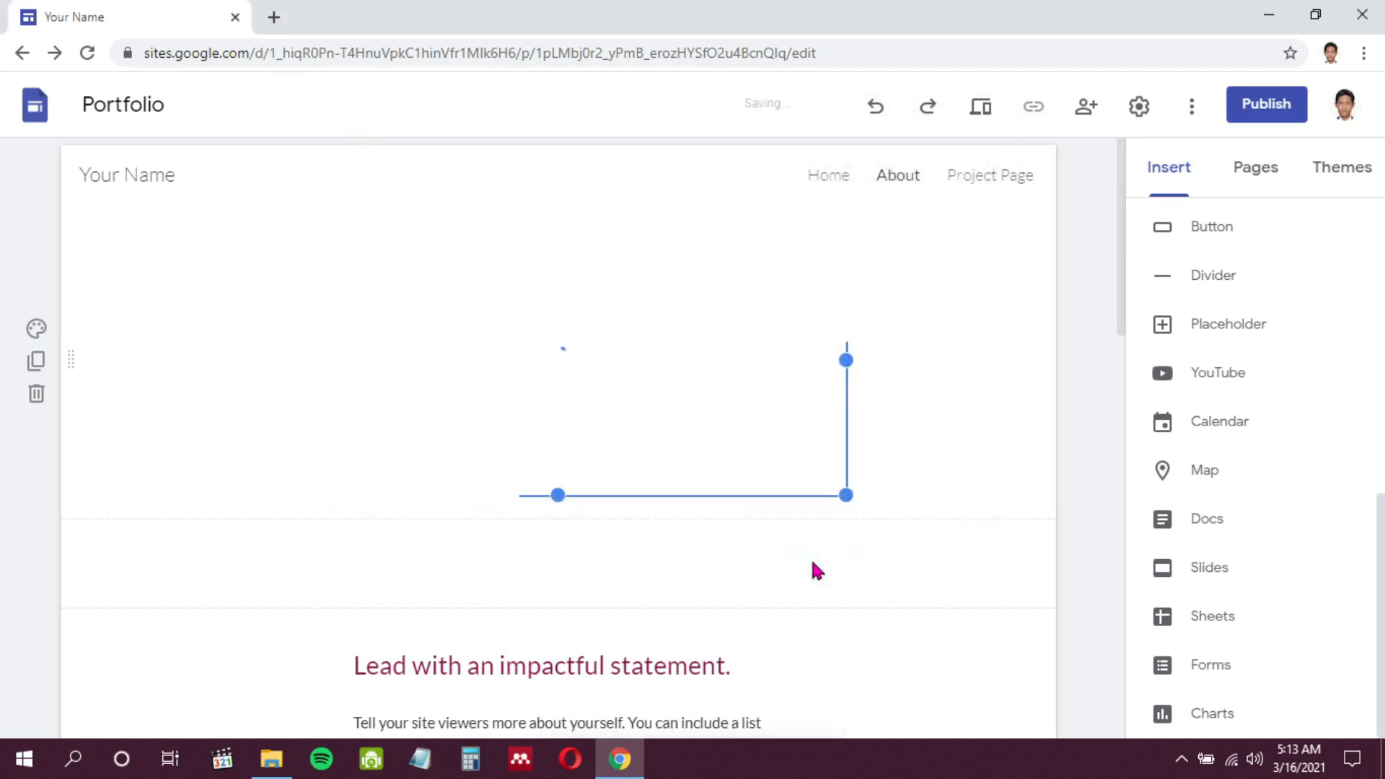
Step: Change the "Lead with an impactful statement." heading on the About page to "Tentang Saya"
{"action": "scroll", "coordinate": [1070, 306], "scroll_direction": "down", "scroll_amount": 4}
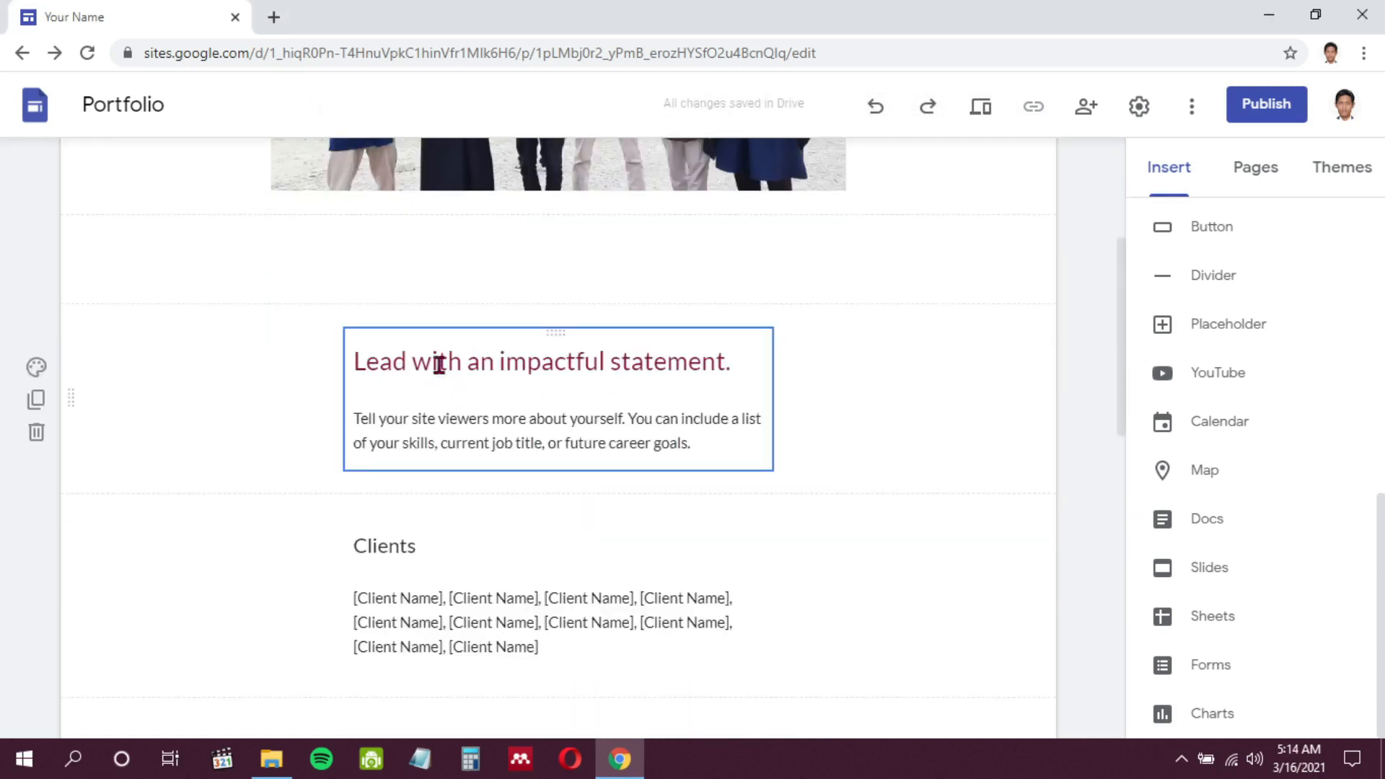
{"action": "scroll", "coordinate": [489, 453], "scroll_direction": "down", "scroll_amount": 7}
{"action": "scroll", "coordinate": [490, 456], "scroll_direction": "down", "scroll_amount": 4}
{"action": "scroll", "coordinate": [488, 454], "scroll_direction": "up", "scroll_amount": 11}
{"action": "left_click", "coordinate": [412, 364]}
{"action": "double_click", "coordinate": [364, 363]}
{"action": "left_click_drag", "start_coordinate": [443, 359], "coordinate": [735, 358]}
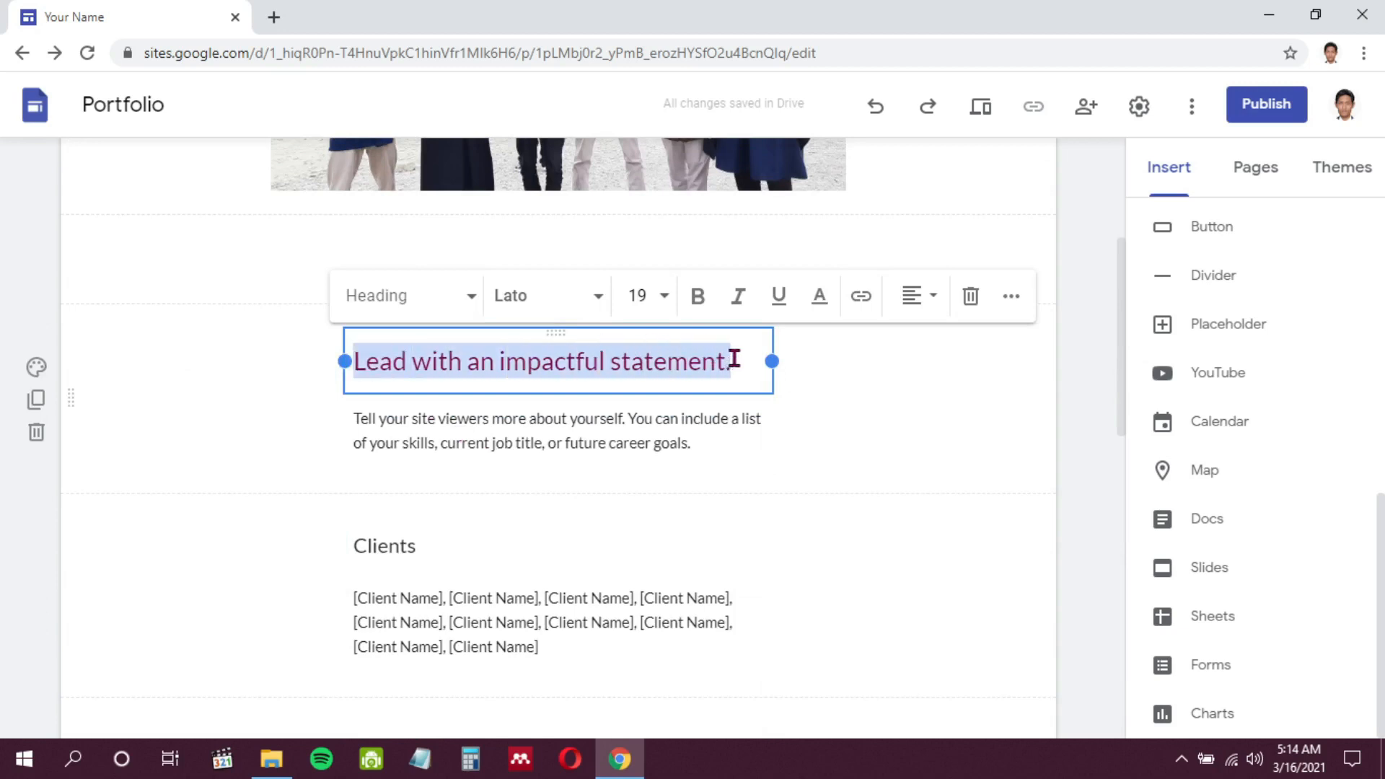
{"action": "type", "text": "T"}
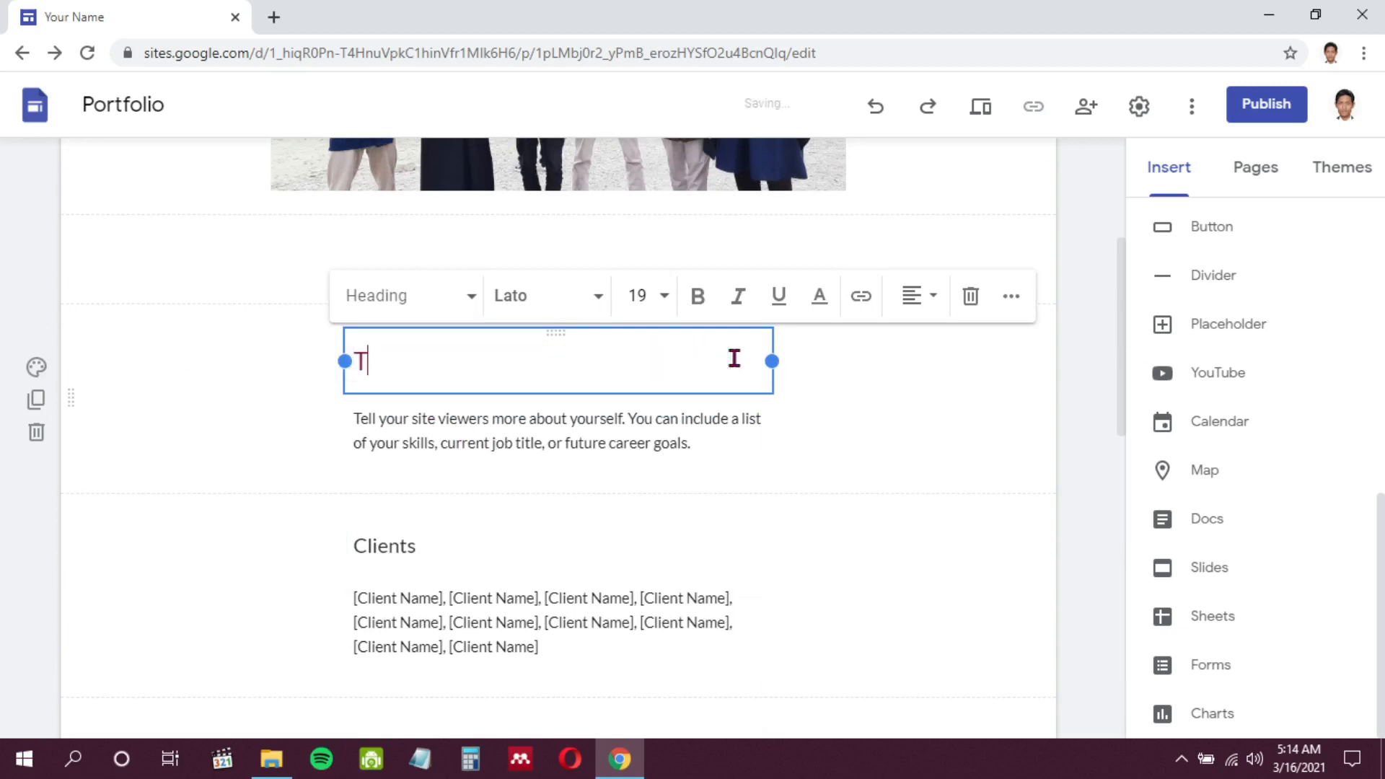
{"action": "type", "text": "entang Saya"}
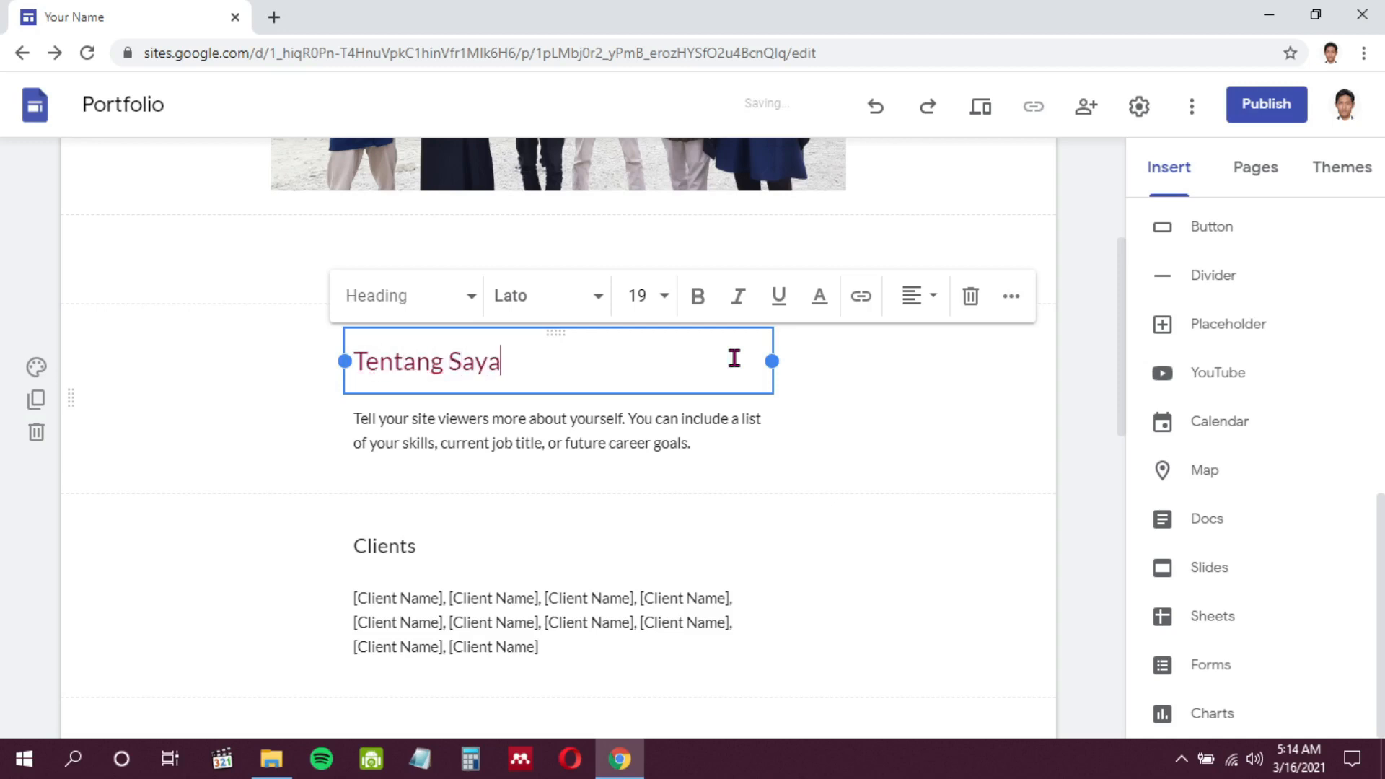
Step: Replace the paragraph below the heading with "Saya adalah seseorang yang ingin terus belajar. Saya akan berbagi ilmu agar bermanfaat"
{"action": "triple_click", "coordinate": [438, 417]}
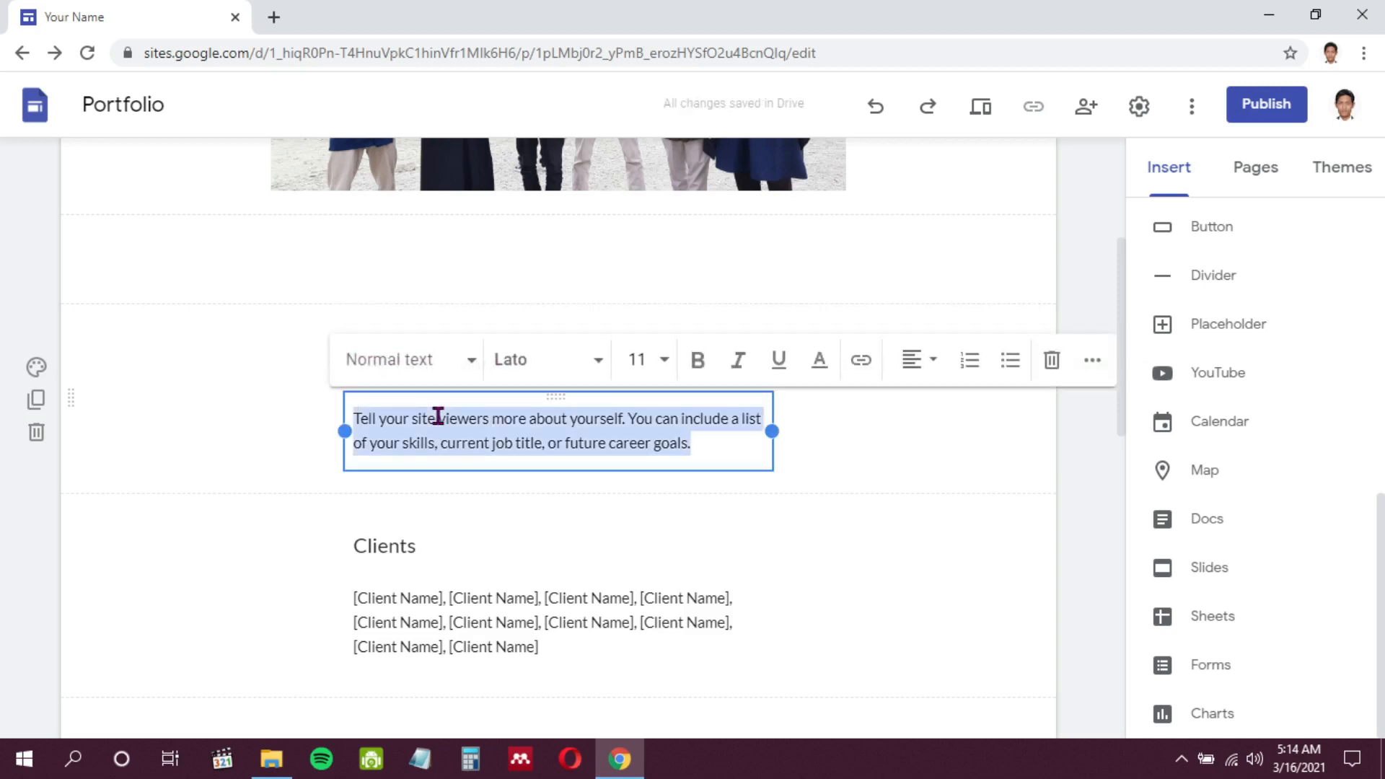
{"action": "type", "text": "Saya adalah"}
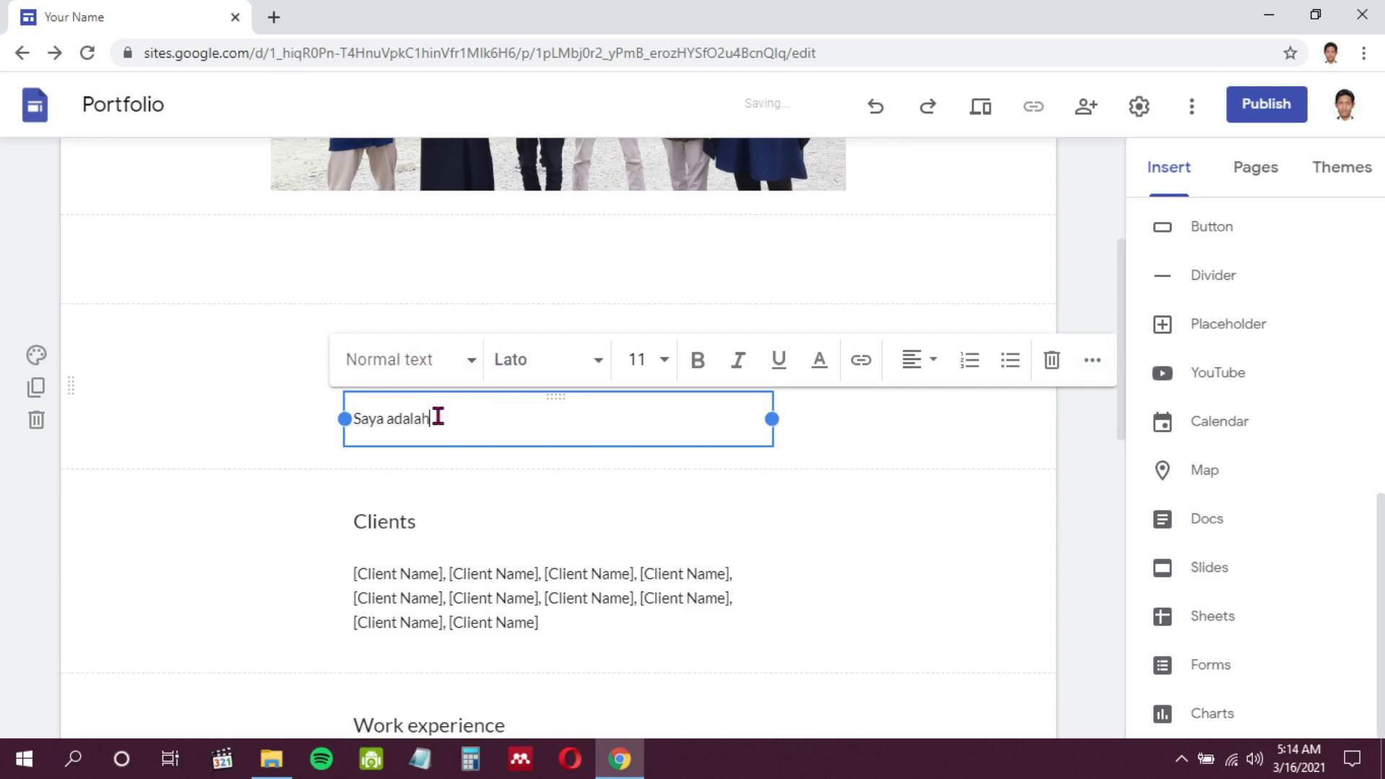
{"action": "type", "text": " seseorang yang ingi"}
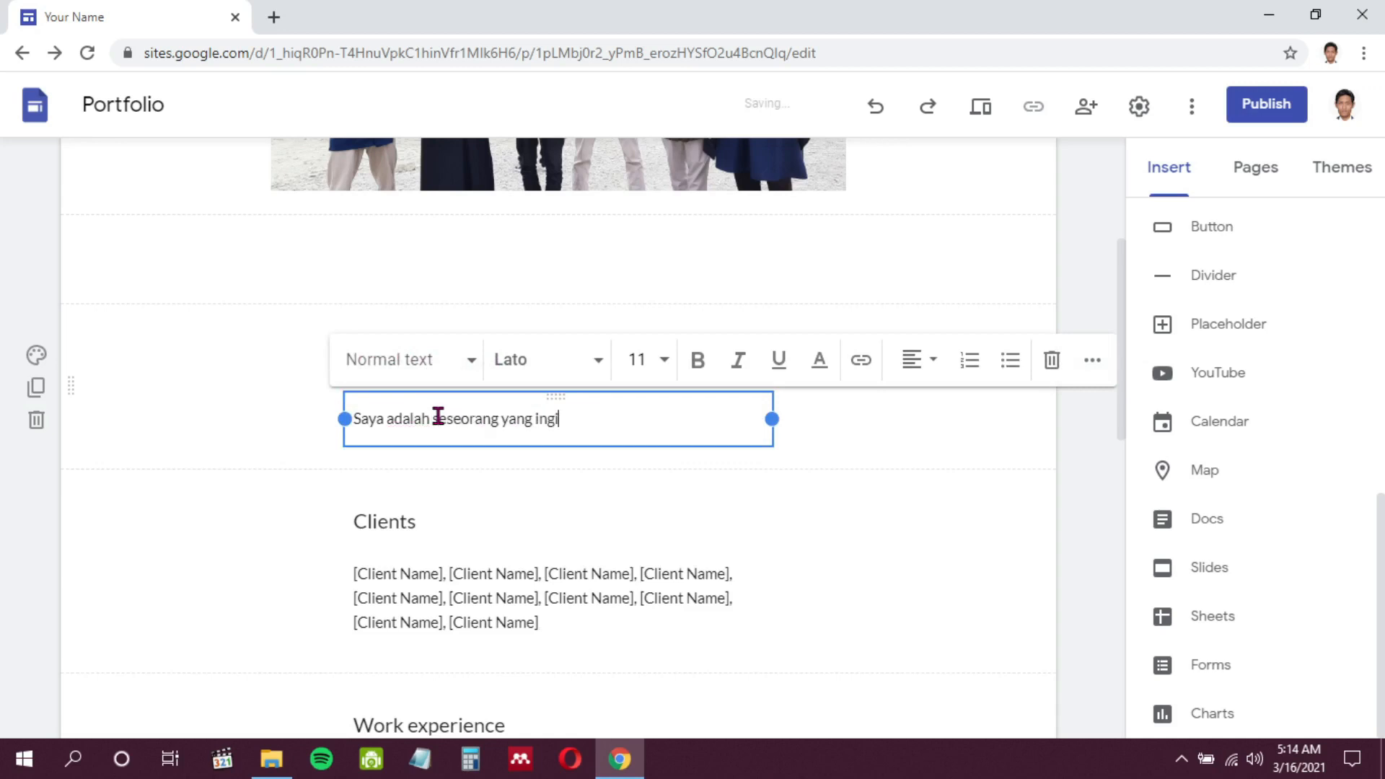
{"action": "type", "text": "n terus belajar. Saya akan"}
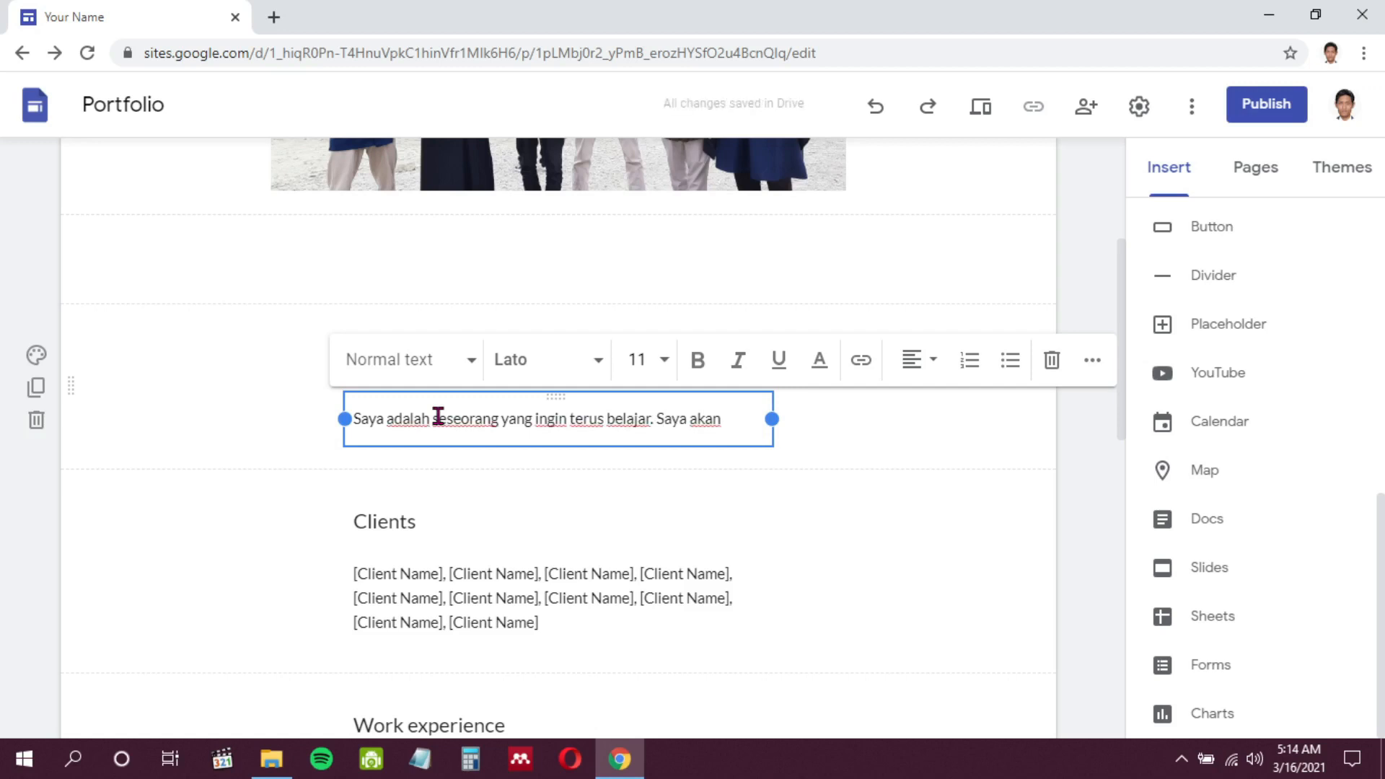
{"action": "type", "text": " berbagi i"}
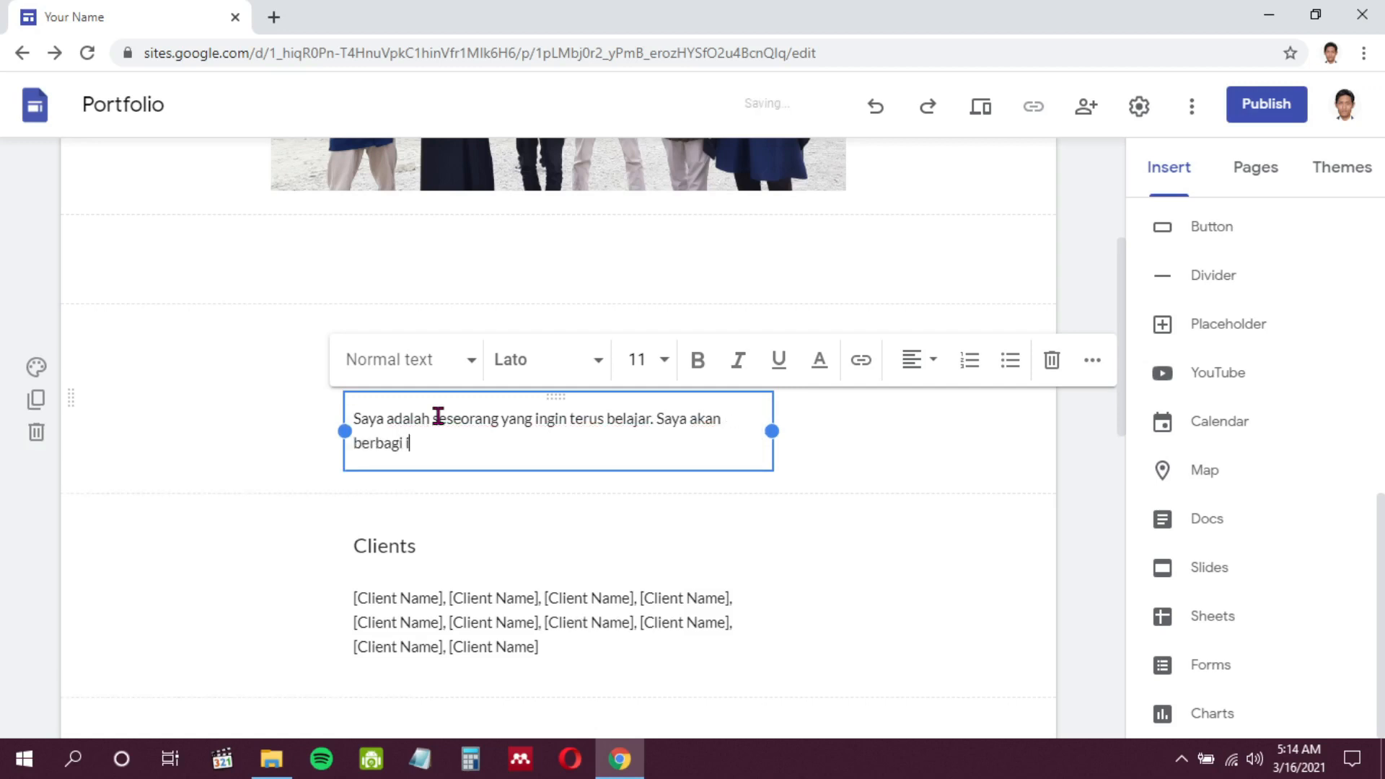
{"action": "type", "text": "lmu agar bermanfaat"}
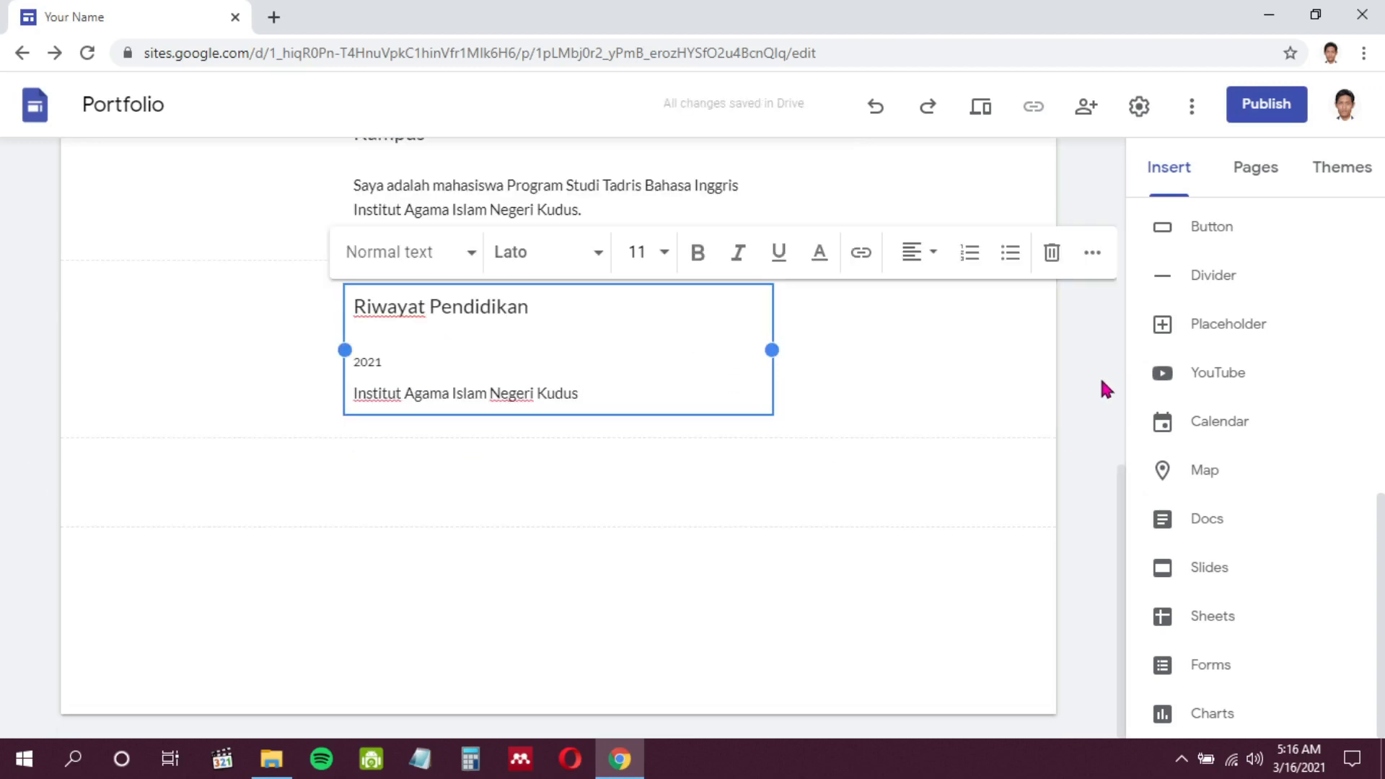
Step: Deselect the education text block and review the Kampus and Riwayat Pendidikan sections
{"action": "left_click", "coordinate": [1098, 383]}
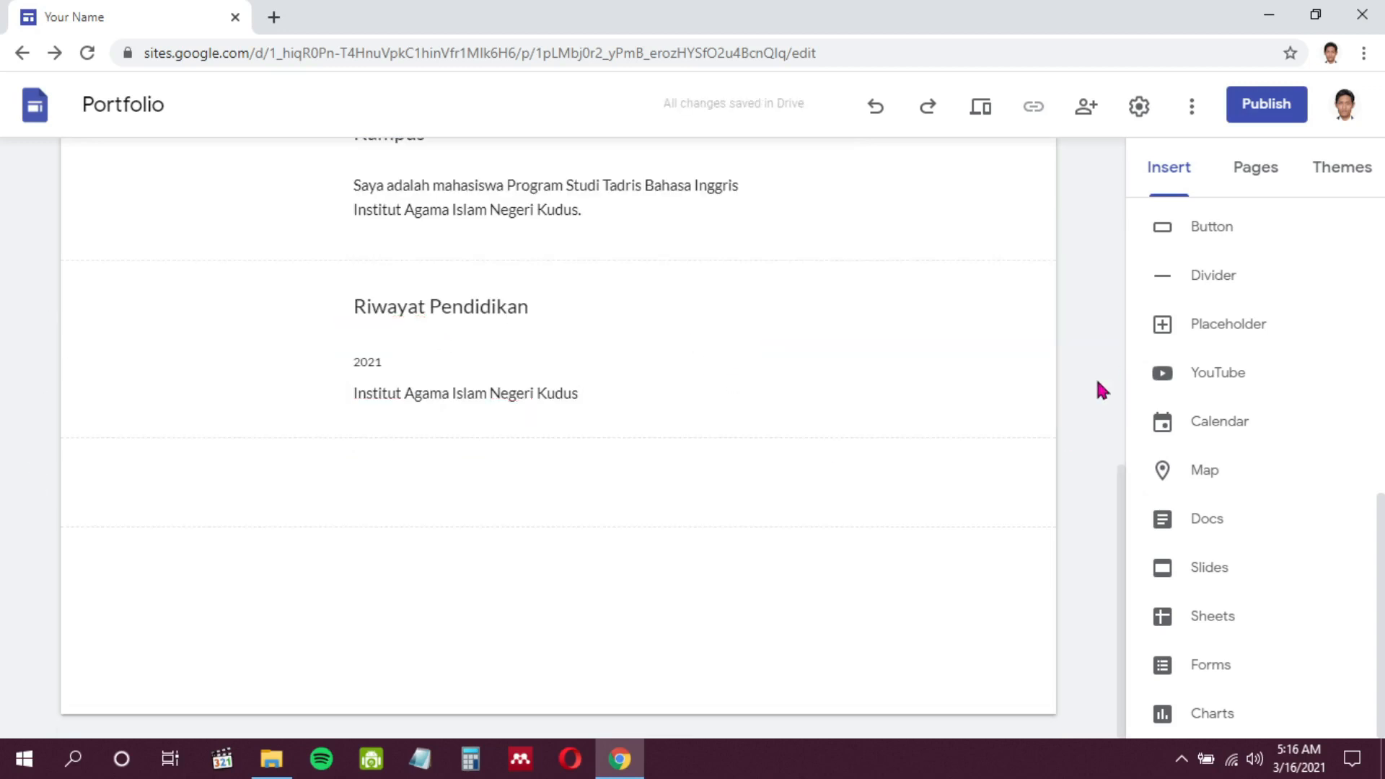
{"action": "scroll", "coordinate": [479, 399], "scroll_direction": "up", "scroll_amount": 4}
{"action": "scroll", "coordinate": [479, 399], "scroll_direction": "down", "scroll_amount": 3}
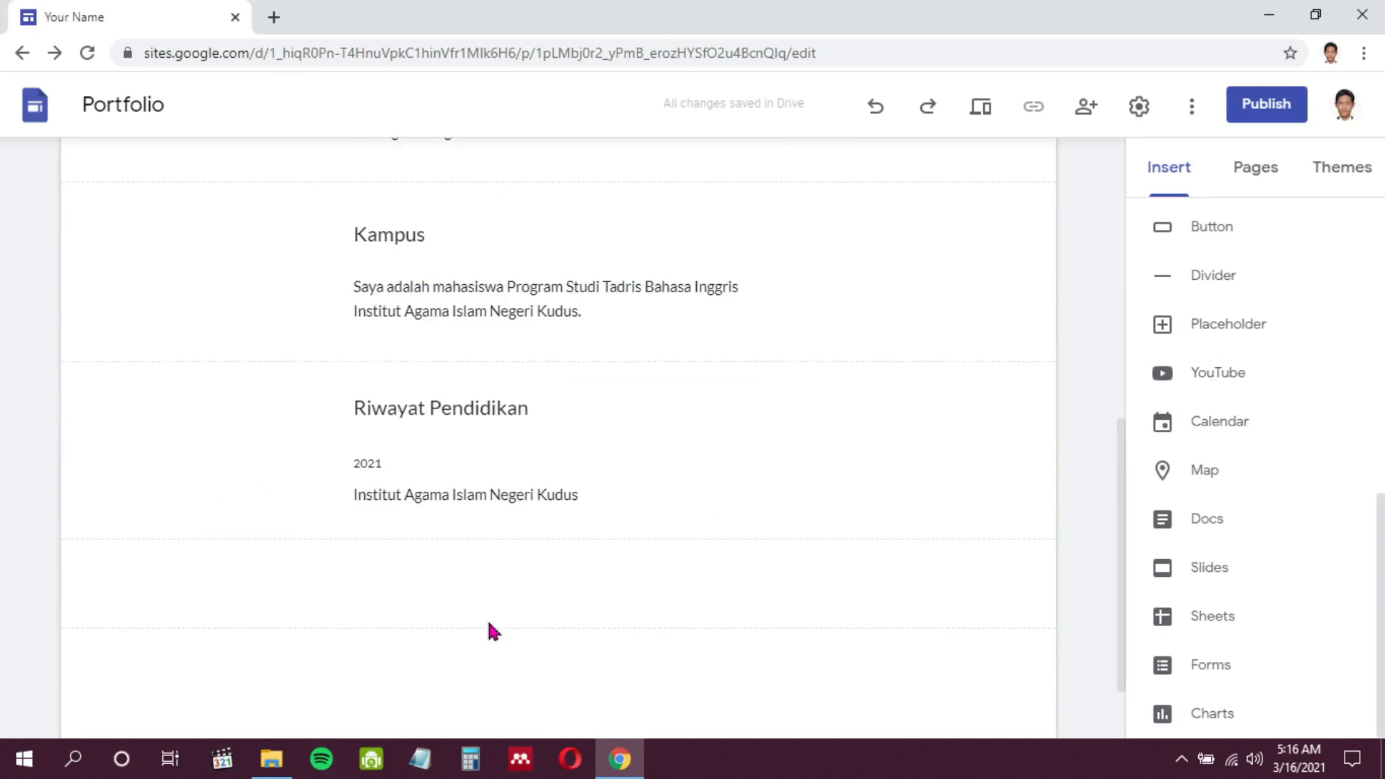
Step: Leave the About page, open the Project Page and review its template text, image placeholders and closing button
{"action": "left_click", "coordinate": [526, 576]}
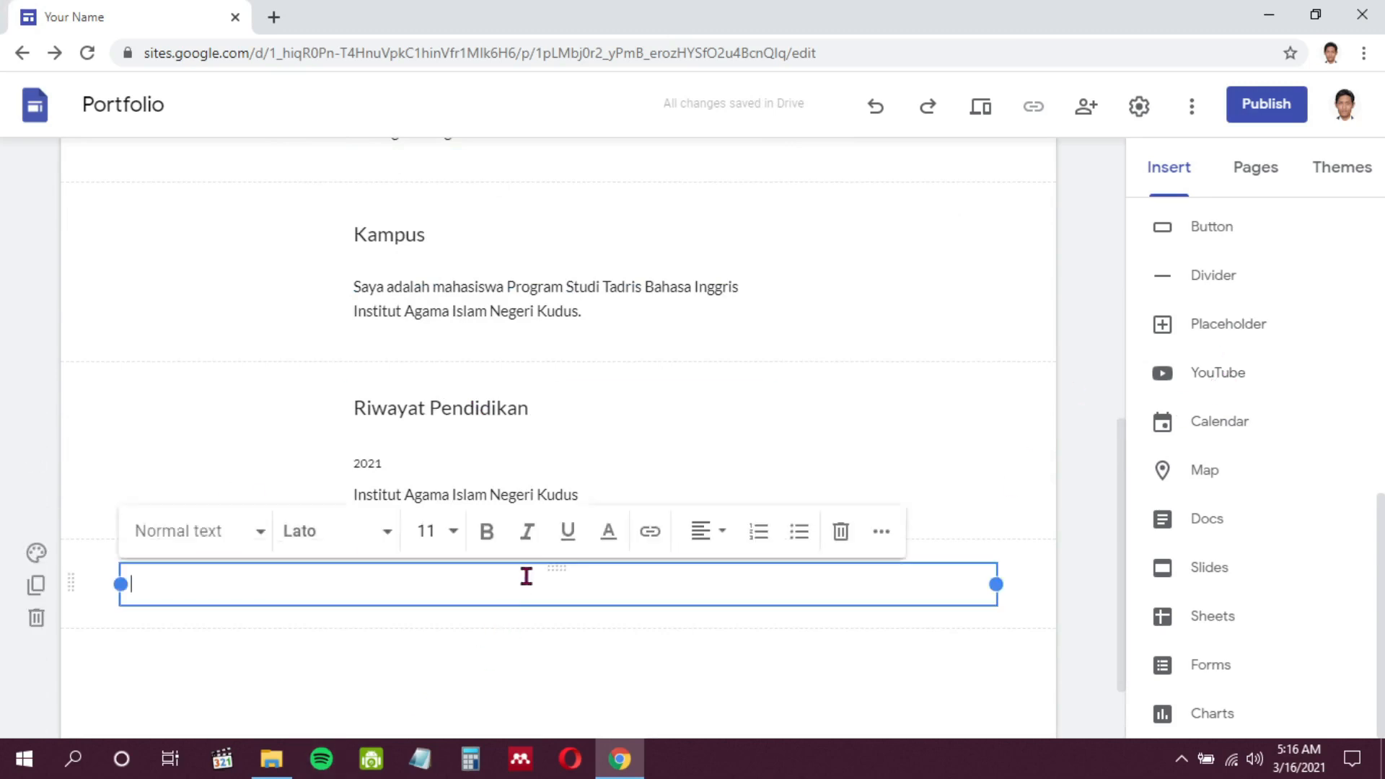
{"action": "left_click", "coordinate": [1010, 365]}
{"action": "scroll", "coordinate": [698, 421], "scroll_direction": "up", "scroll_amount": 8}
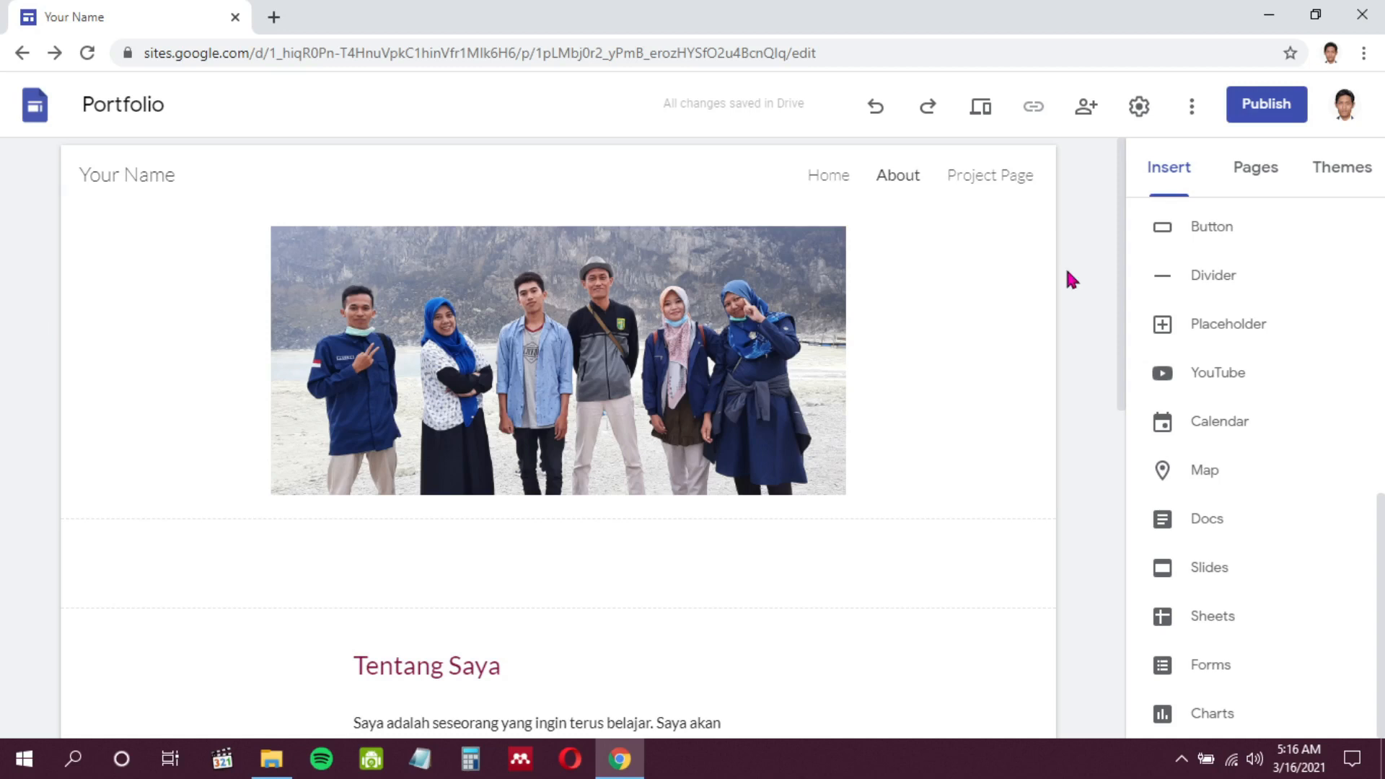
{"action": "left_click", "coordinate": [1001, 175]}
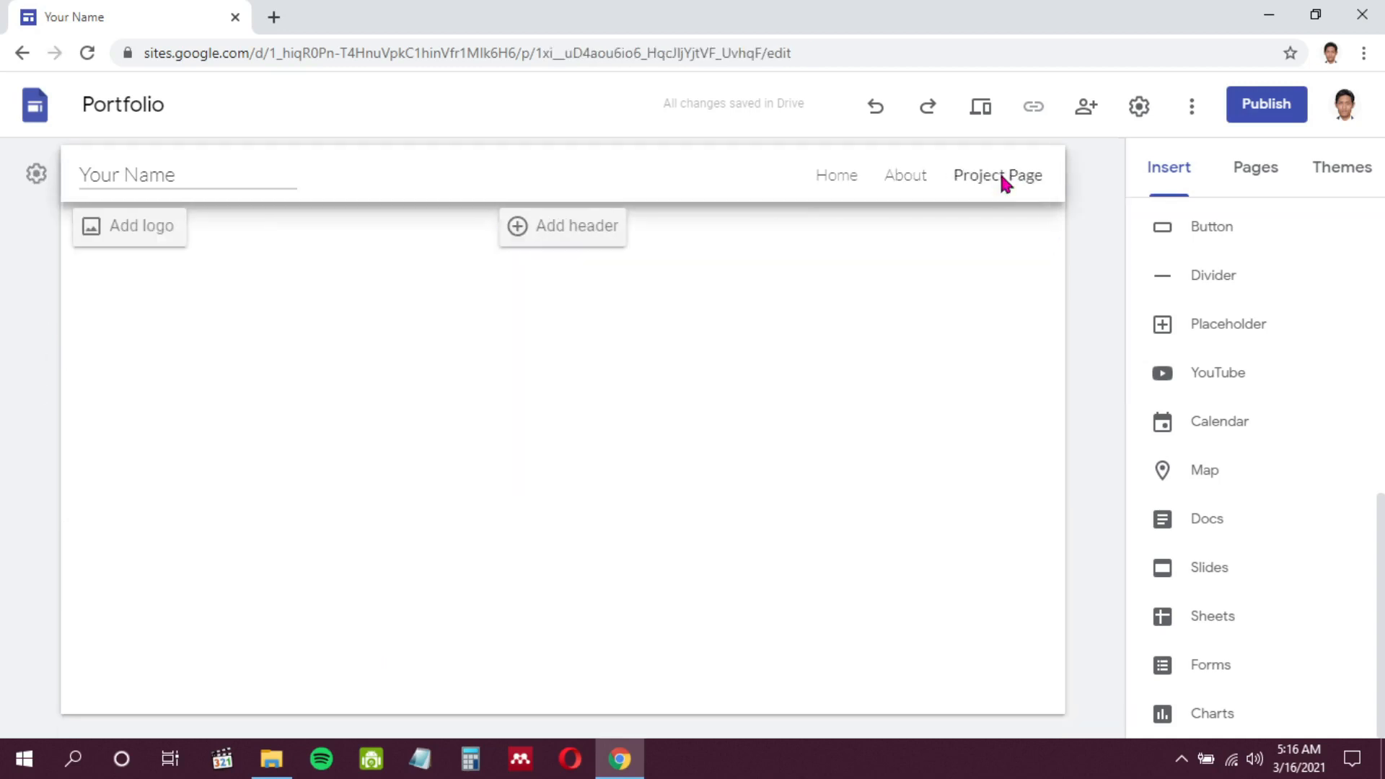
{"action": "scroll", "coordinate": [300, 346], "scroll_direction": "down", "scroll_amount": 6}
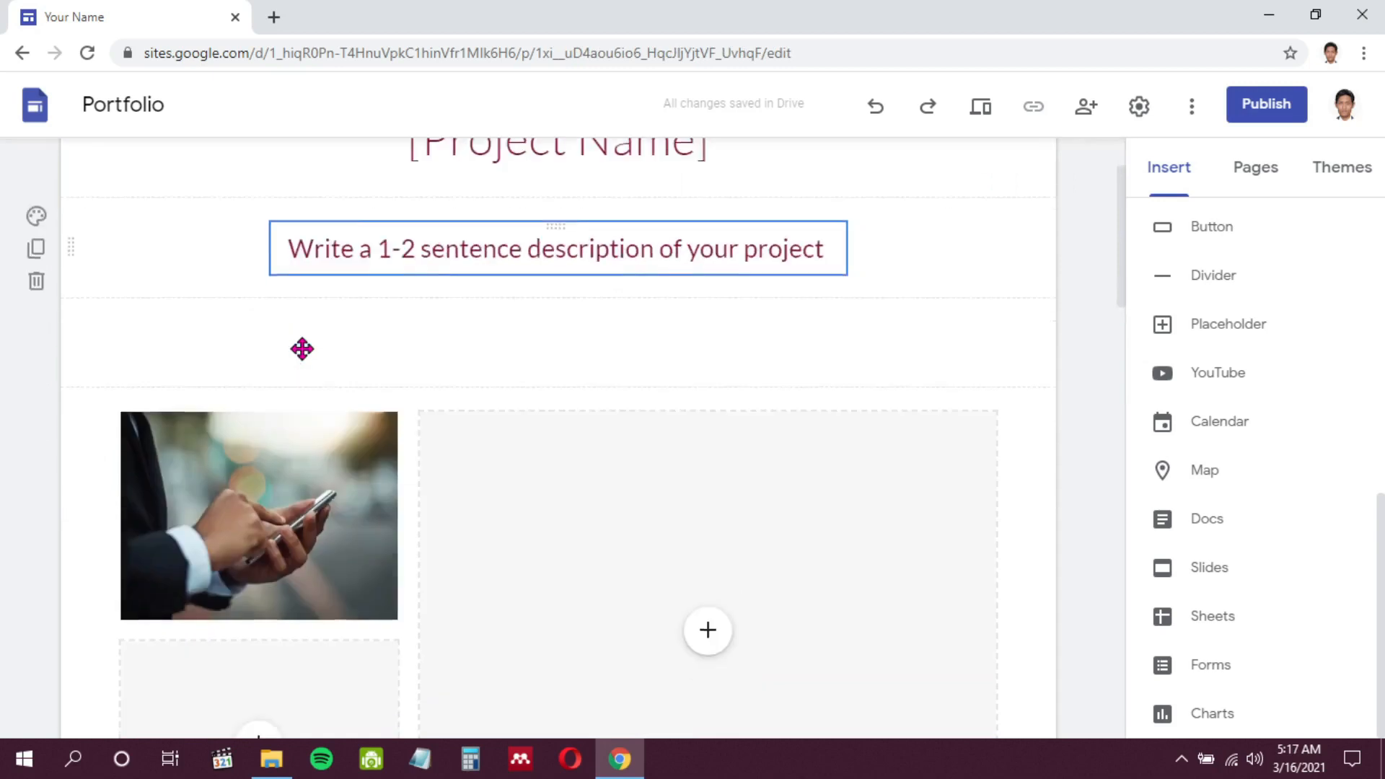
{"action": "scroll", "coordinate": [302, 349], "scroll_direction": "down", "scroll_amount": 15}
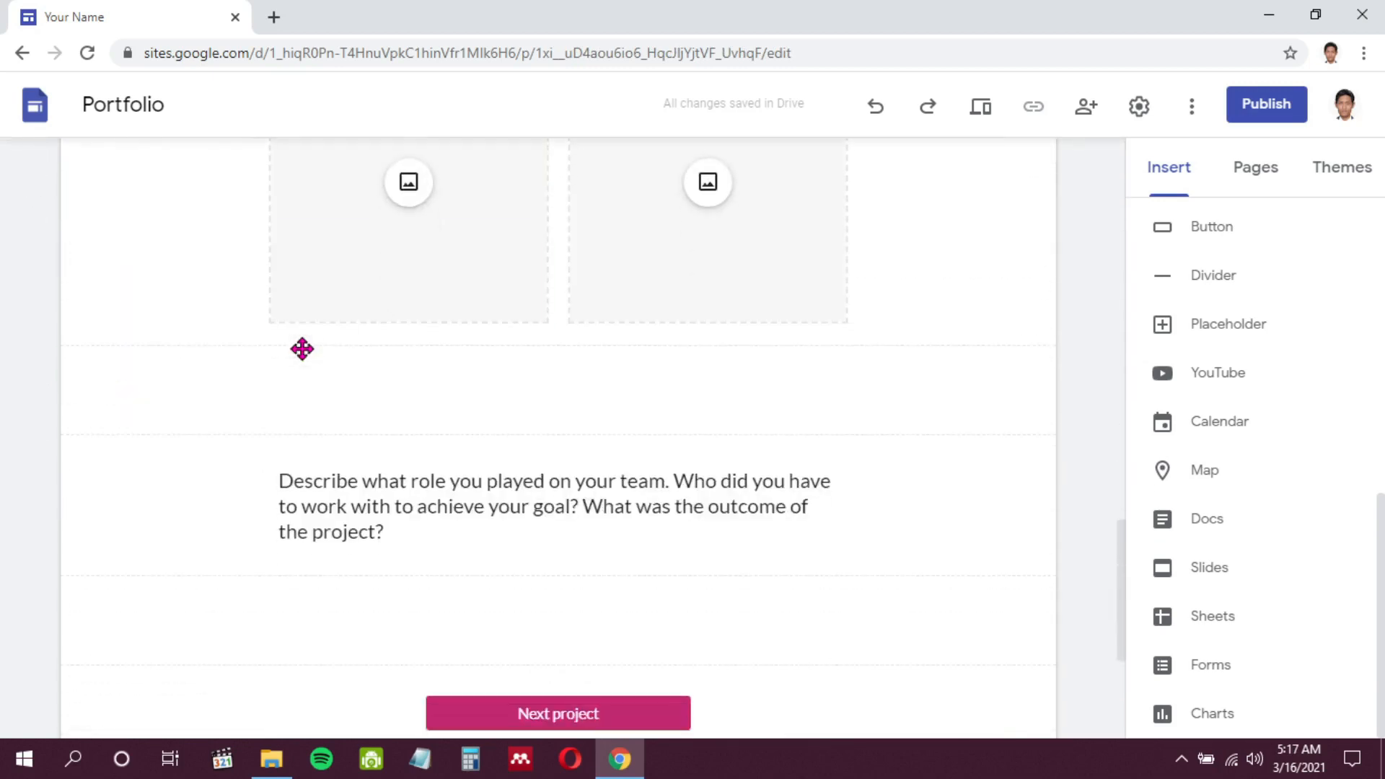
{"action": "scroll", "coordinate": [303, 357], "scroll_direction": "down", "scroll_amount": 3}
{"action": "scroll", "coordinate": [303, 357], "scroll_direction": "up", "scroll_amount": 10}
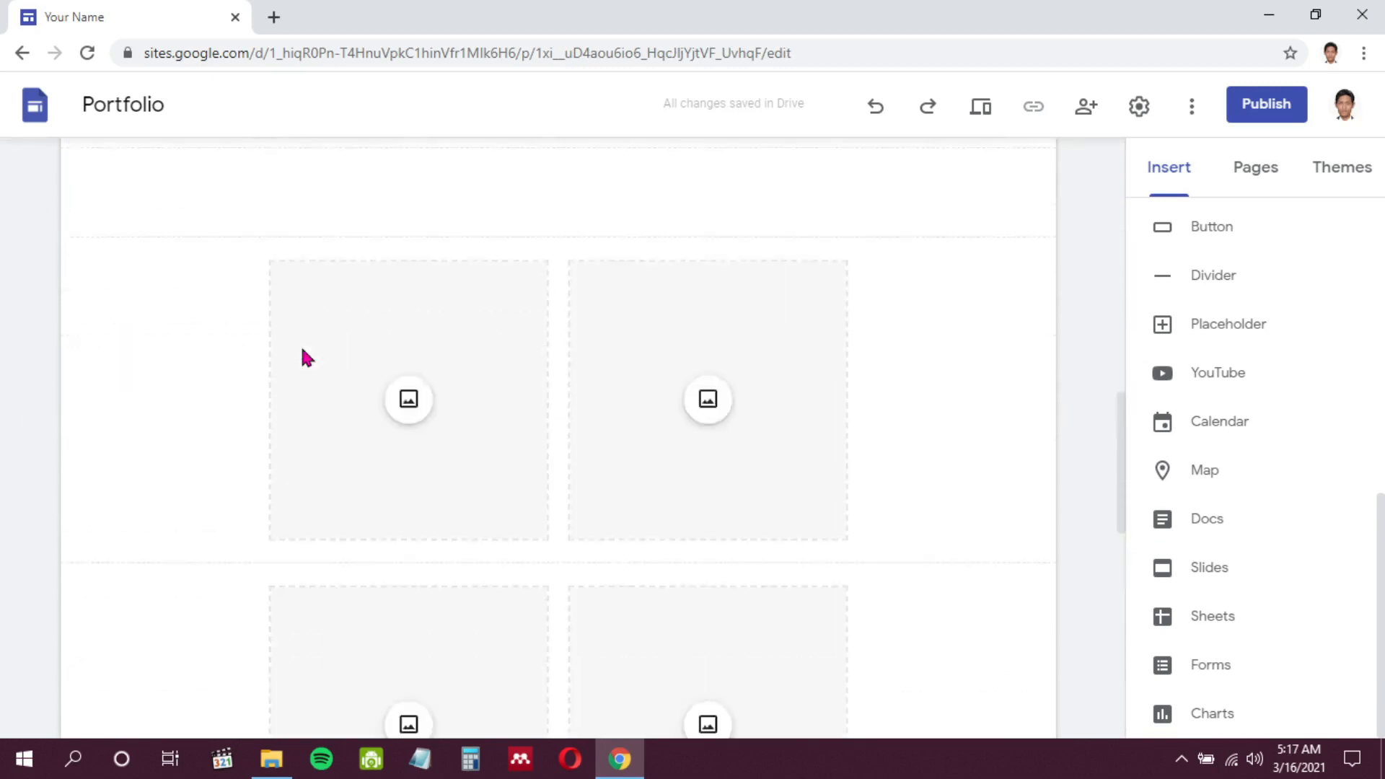
{"action": "scroll", "coordinate": [303, 357], "scroll_direction": "up", "scroll_amount": 5}
Step: Replace the "[Project Name]" title on the Project Page with "Tugas Saya"
{"action": "left_click", "coordinate": [531, 263]}
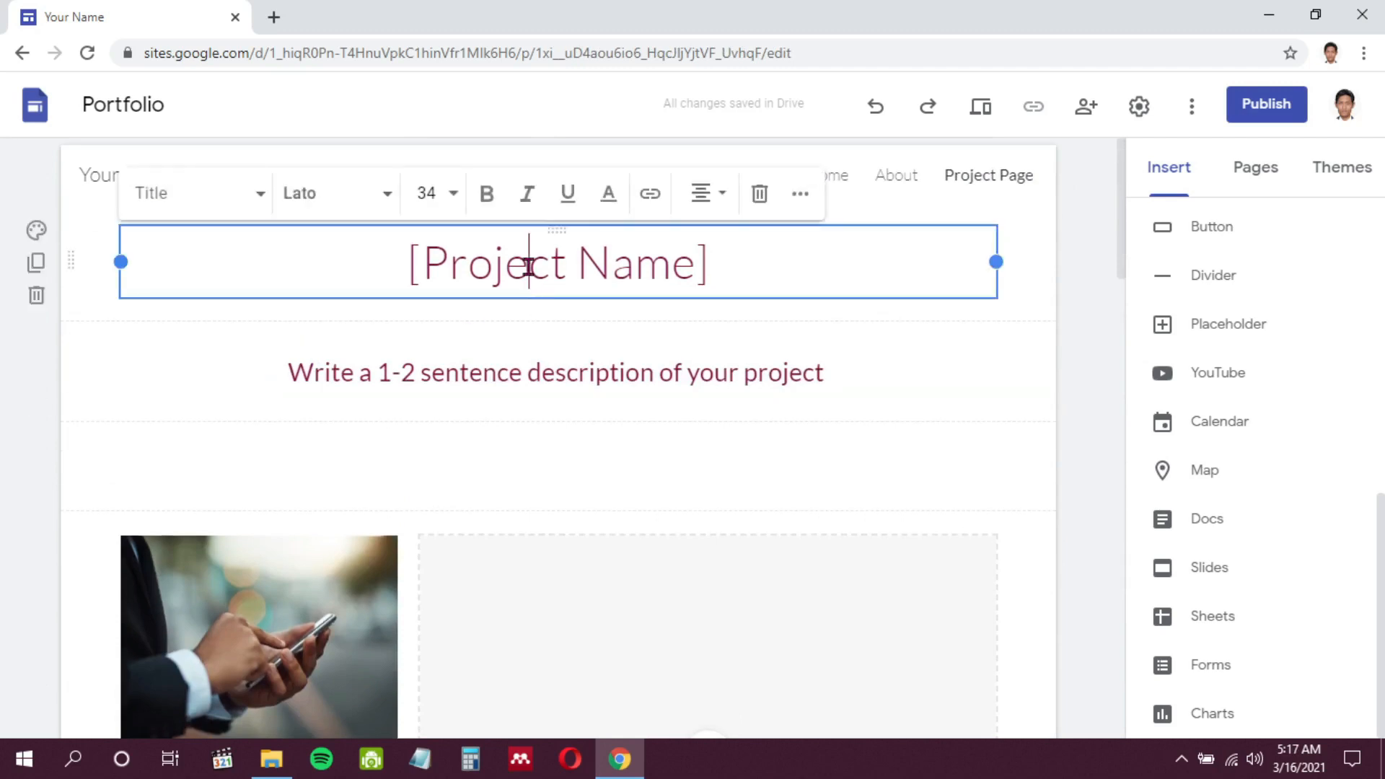
{"action": "left_click_drag", "start_coordinate": [405, 261], "coordinate": [753, 264]}
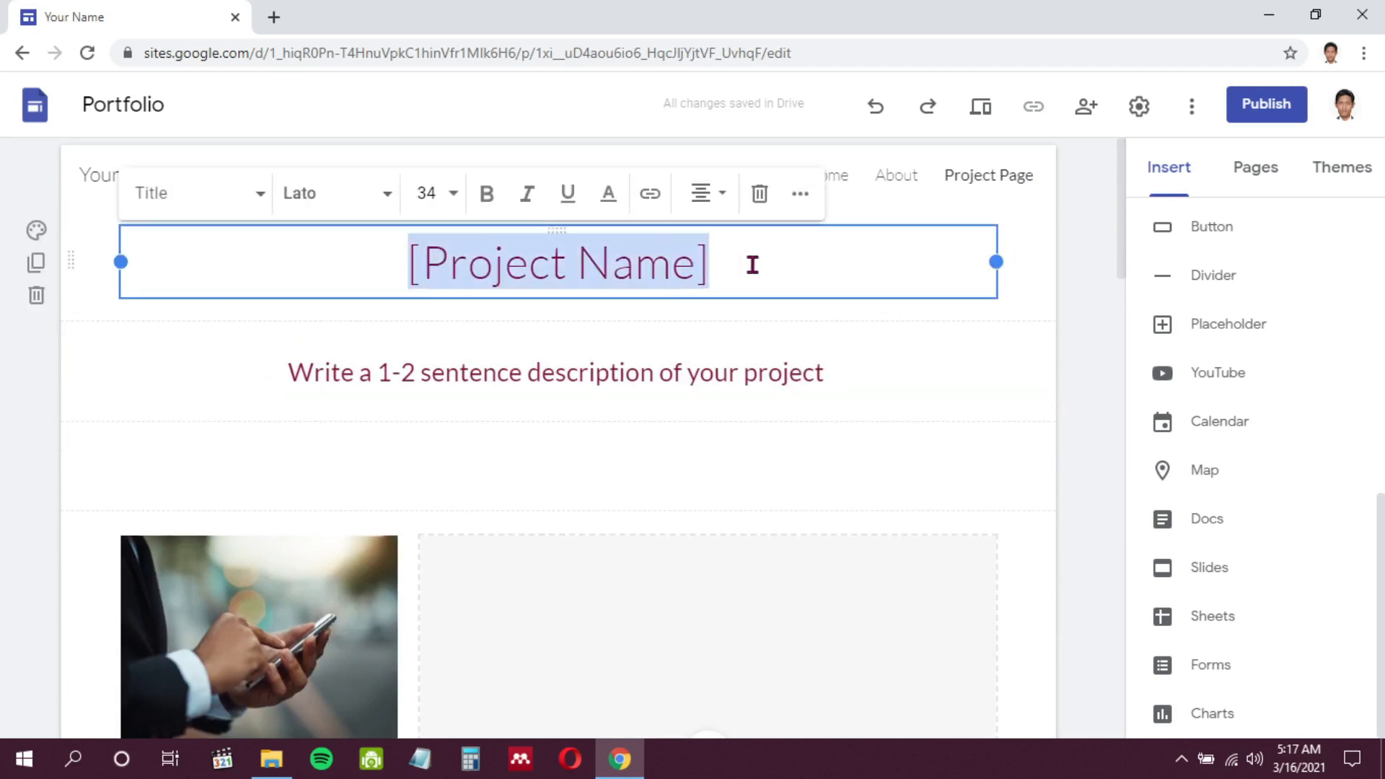
{"action": "type", "text": "Tugas"}
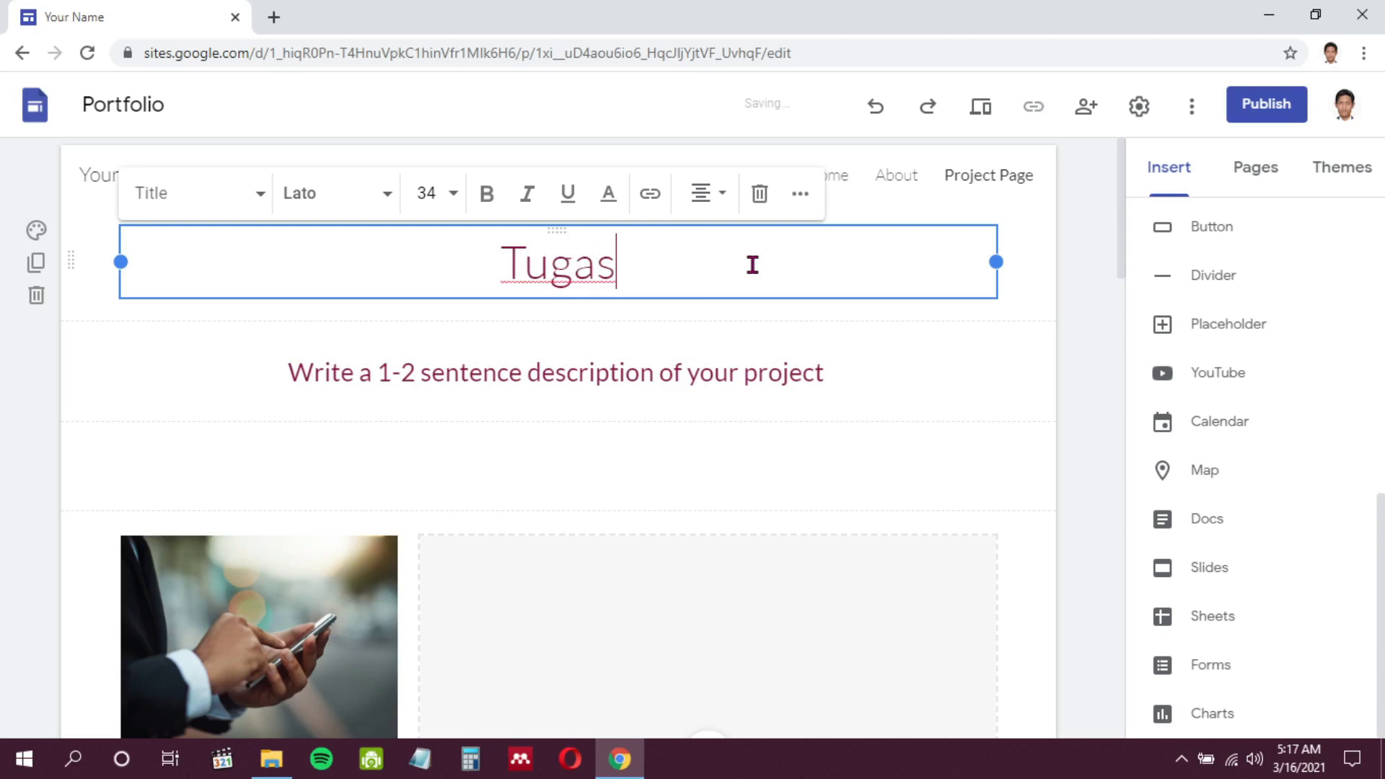
{"action": "type", "text": " Saya"}
Step: Replace the project description with "Berisi kumpulan tugas kuliah saya dan catatan-catatan penting lainnya."
{"action": "triple_click", "coordinate": [539, 378]}
{"action": "type", "text": "Berisi "}
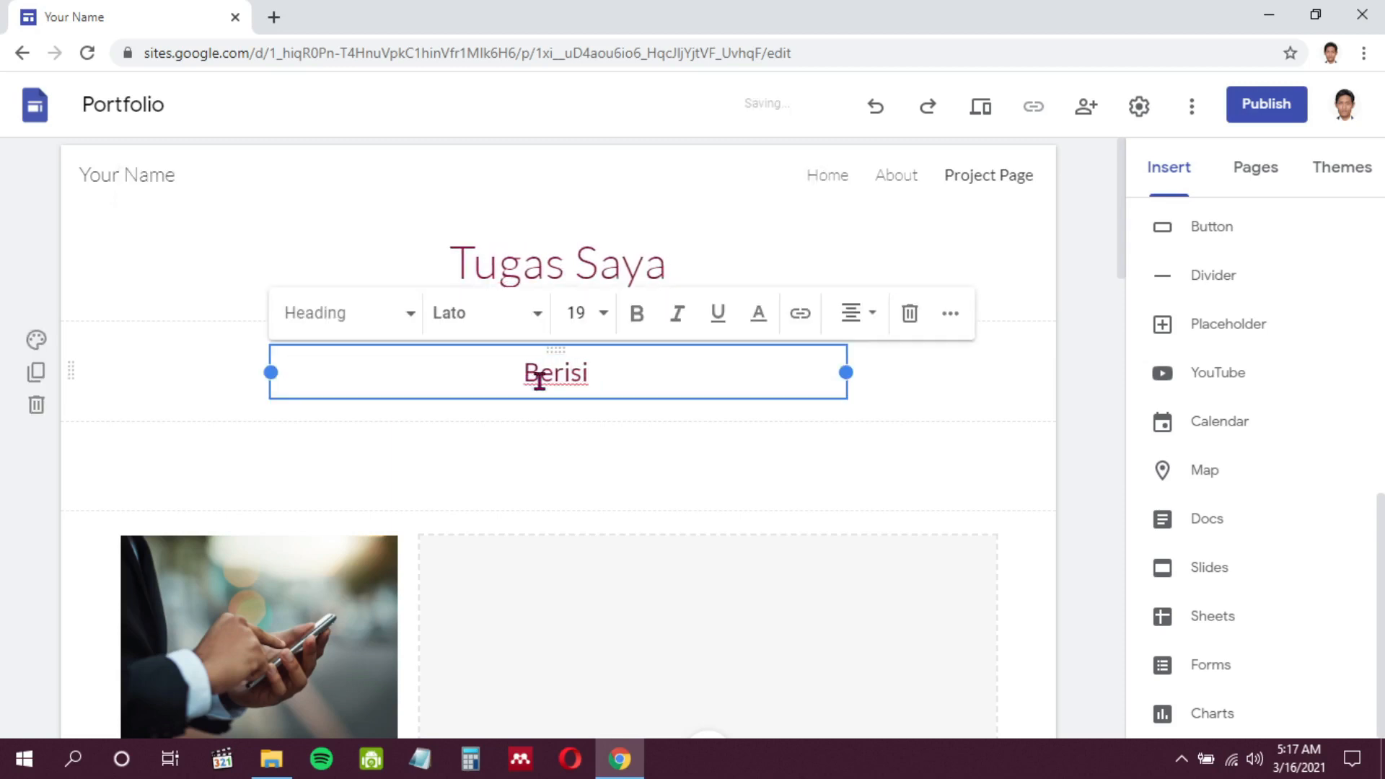
{"action": "type", "text": "kumpul"}
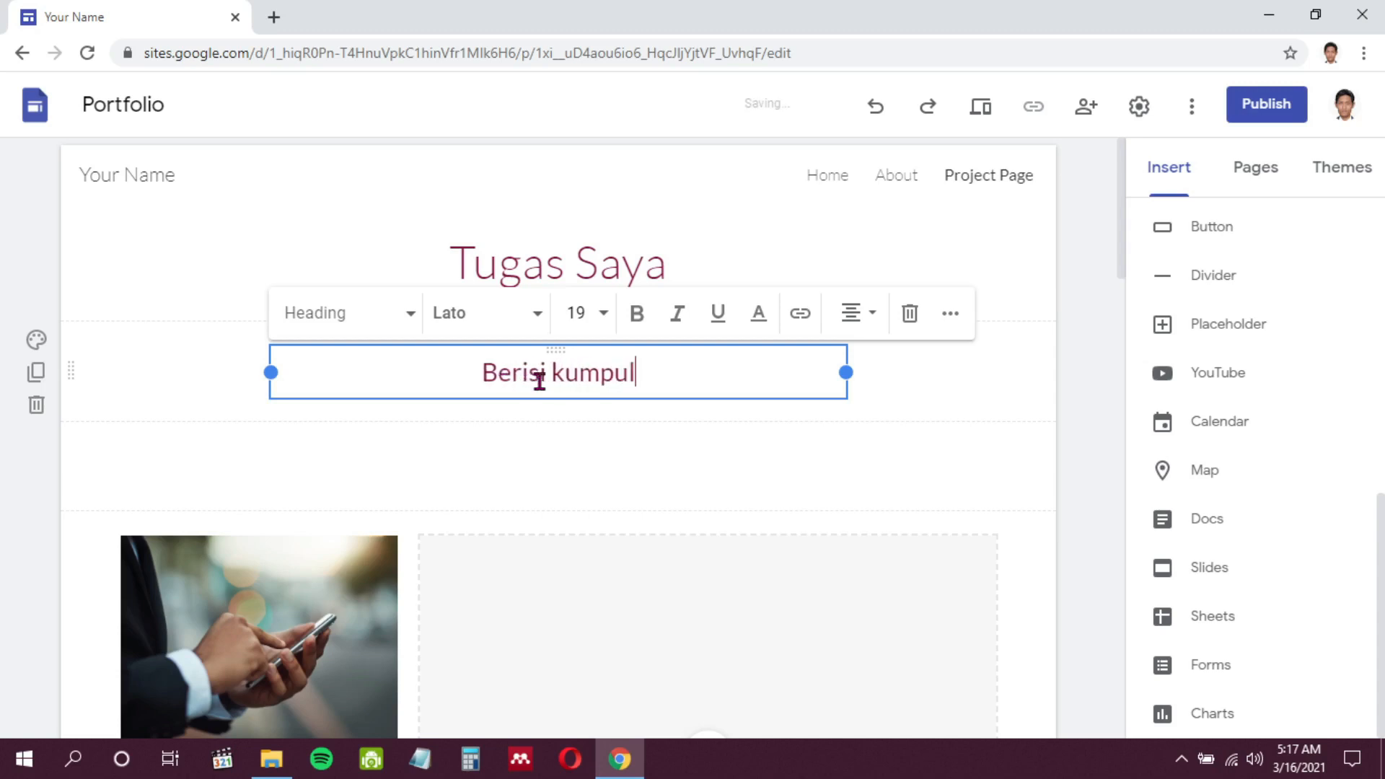
{"action": "type", "text": "an tugas kuliah saya"}
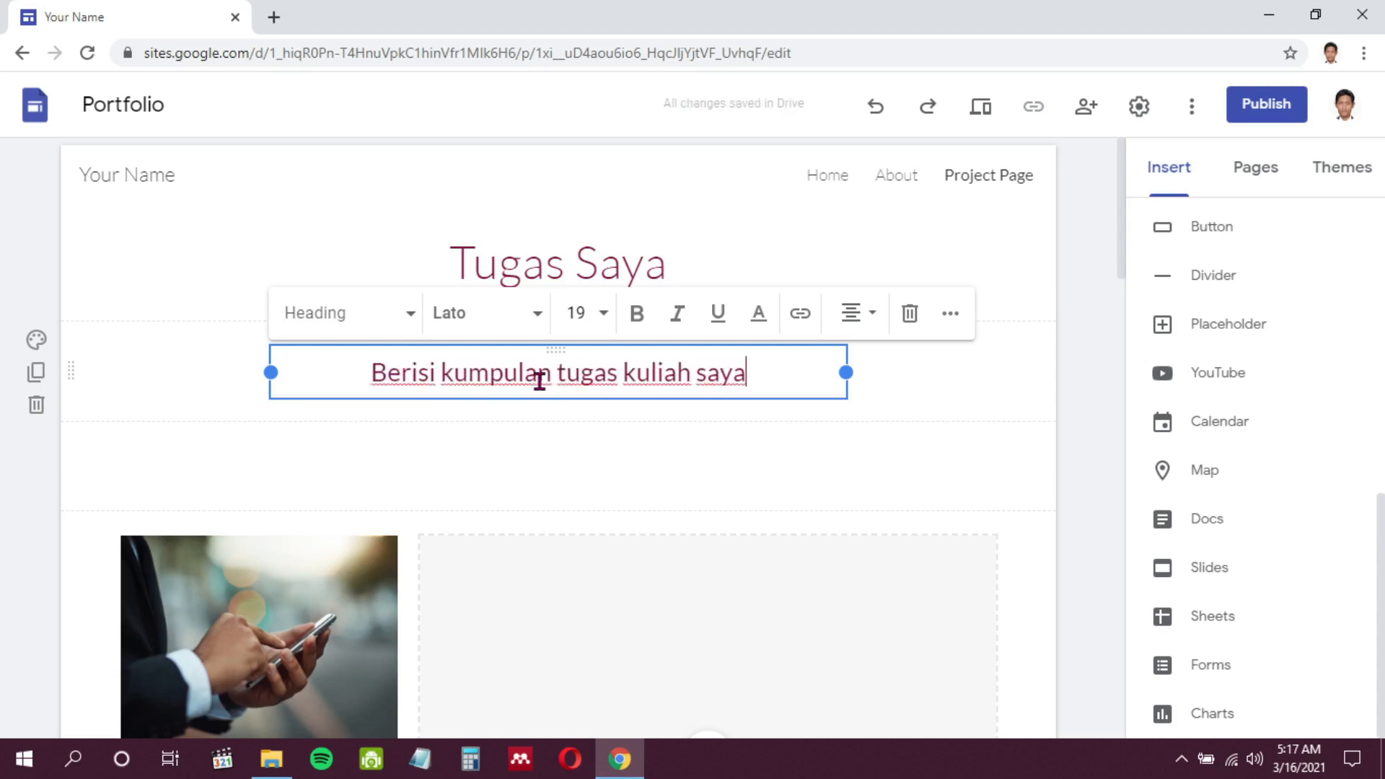
{"action": "type", "text": " dan catat"}
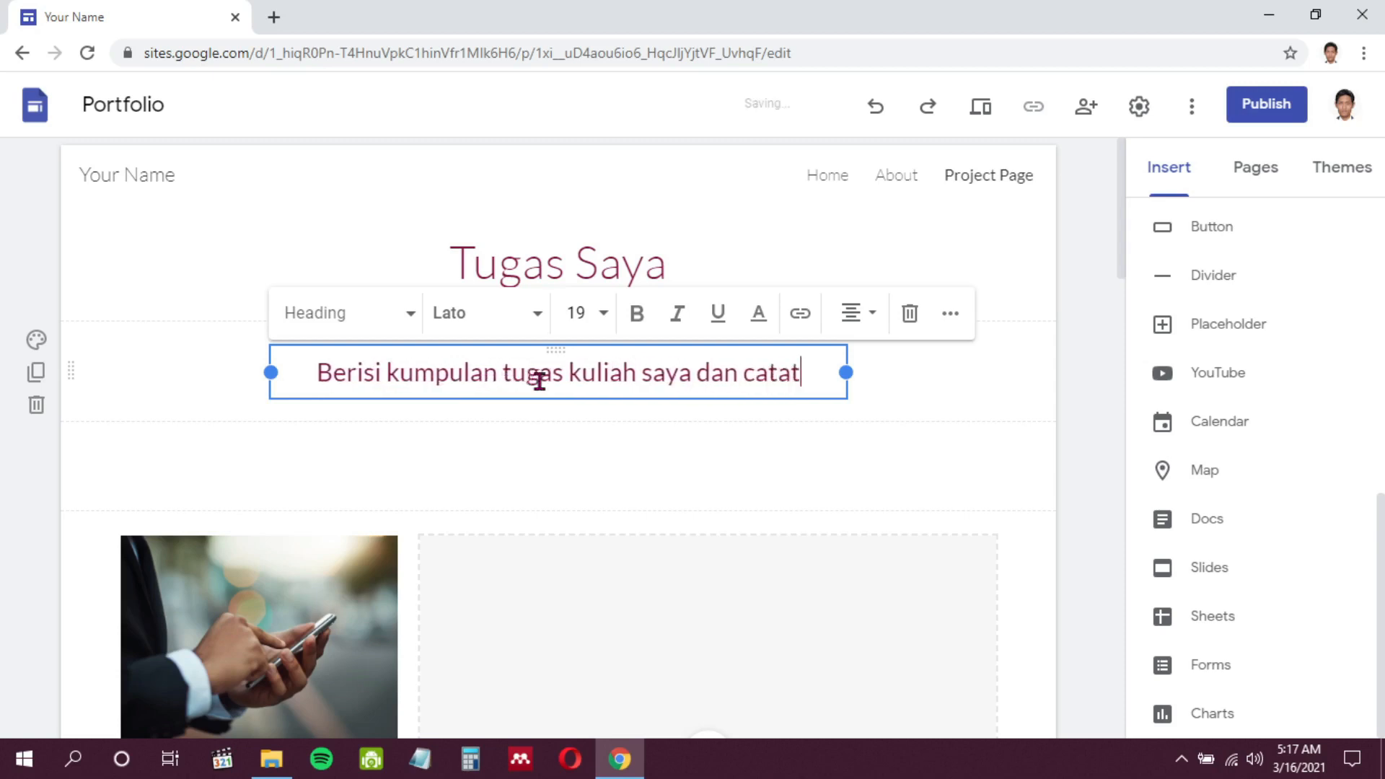
{"action": "type", "text": "an-ca"}
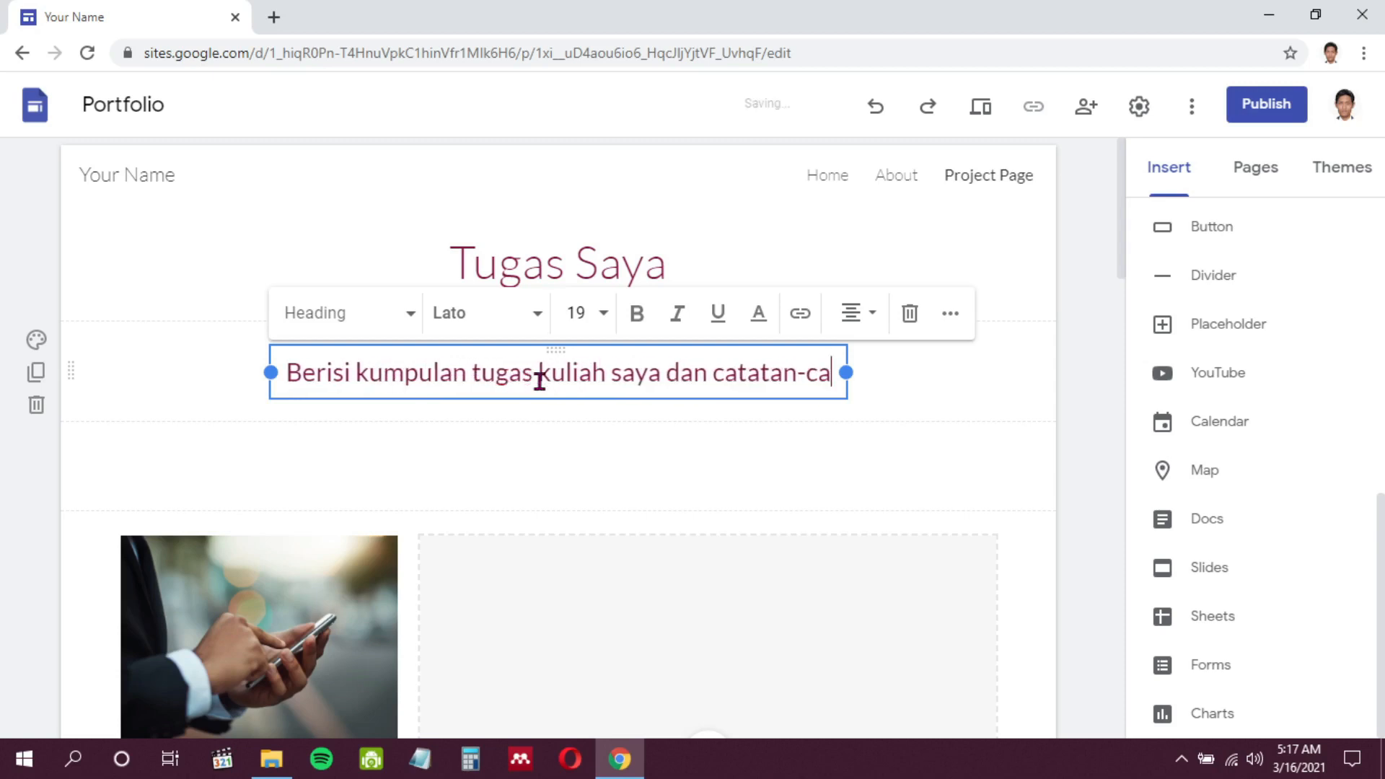
{"action": "type", "text": "tatan"}
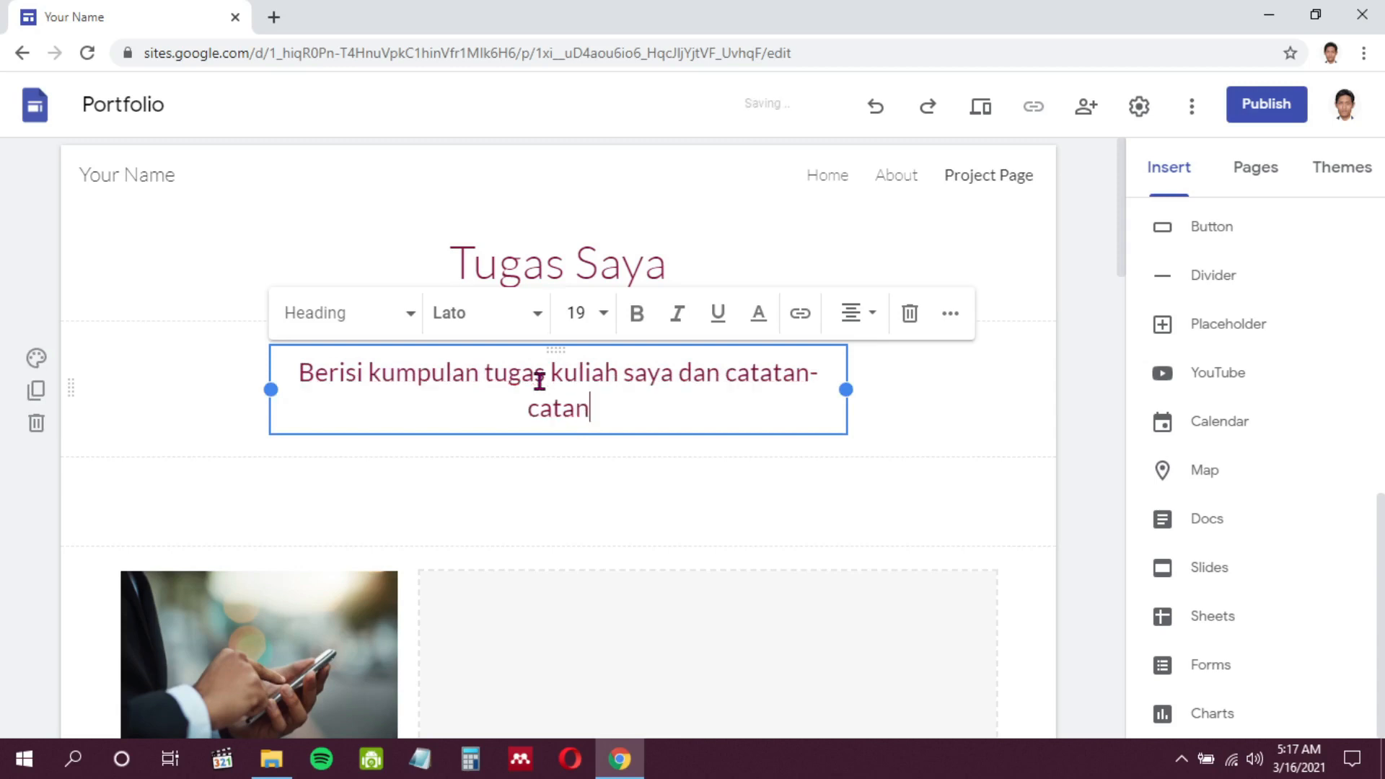
{"action": "type", "text": " penti"}
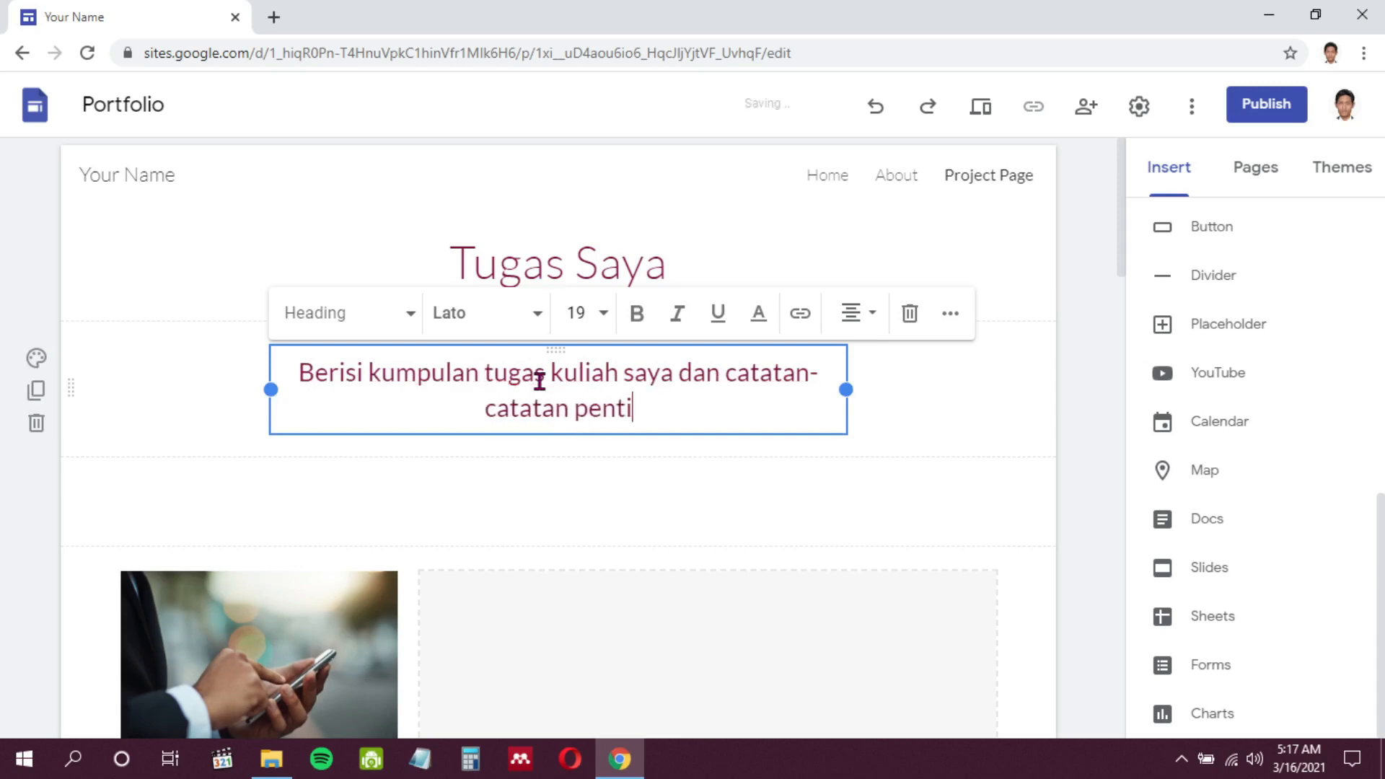
{"action": "type", "text": "ng lainnya."}
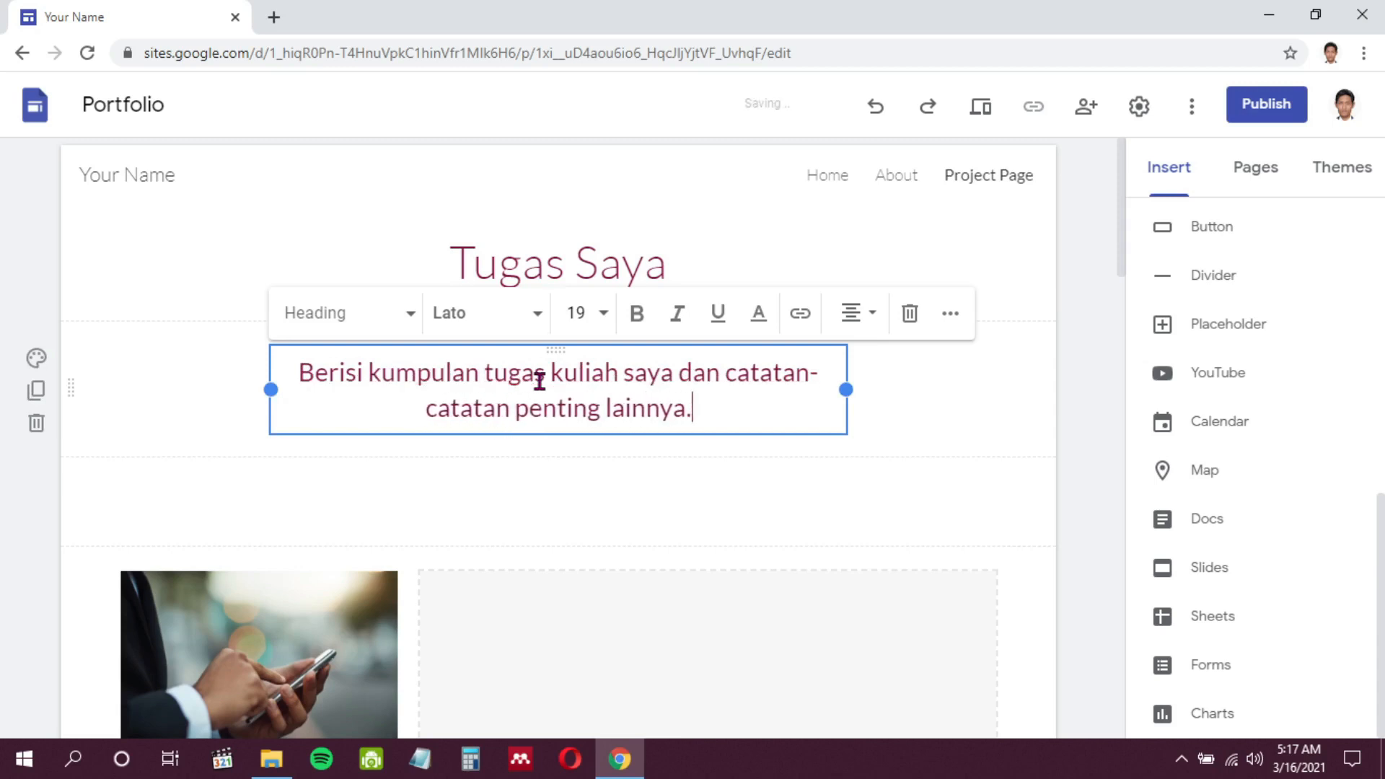
Step: Narrow the project description block so its second line starts with "dan catatan-catatan", and center the block under the title
{"action": "left_click_drag", "start_coordinate": [845, 389], "coordinate": [743, 401]}
{"action": "left_click_drag", "start_coordinate": [526, 349], "coordinate": [550, 351]}
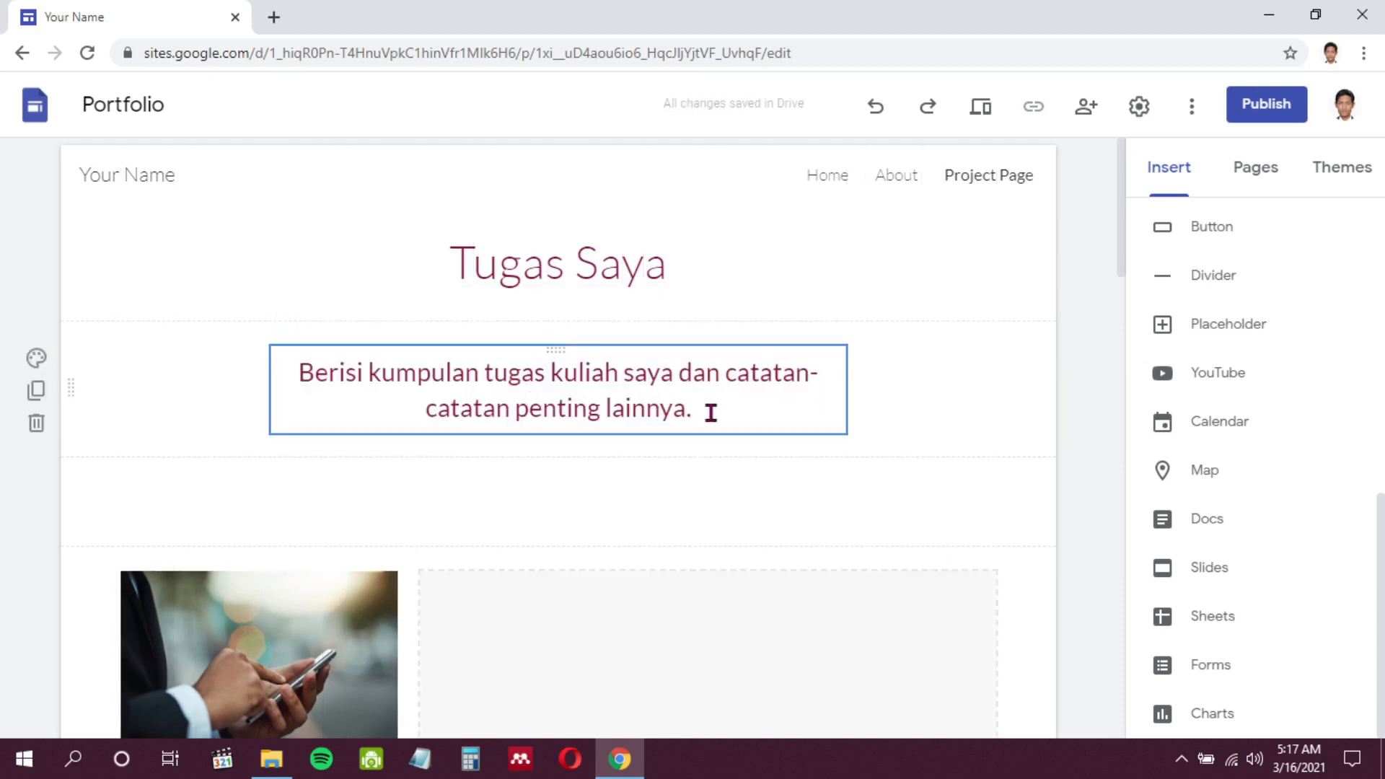
{"action": "left_click", "coordinate": [832, 366]}
{"action": "left_click_drag", "start_coordinate": [850, 387], "coordinate": [733, 384]}
{"action": "left_click", "coordinate": [1095, 383]}
{"action": "left_click", "coordinate": [557, 367]}
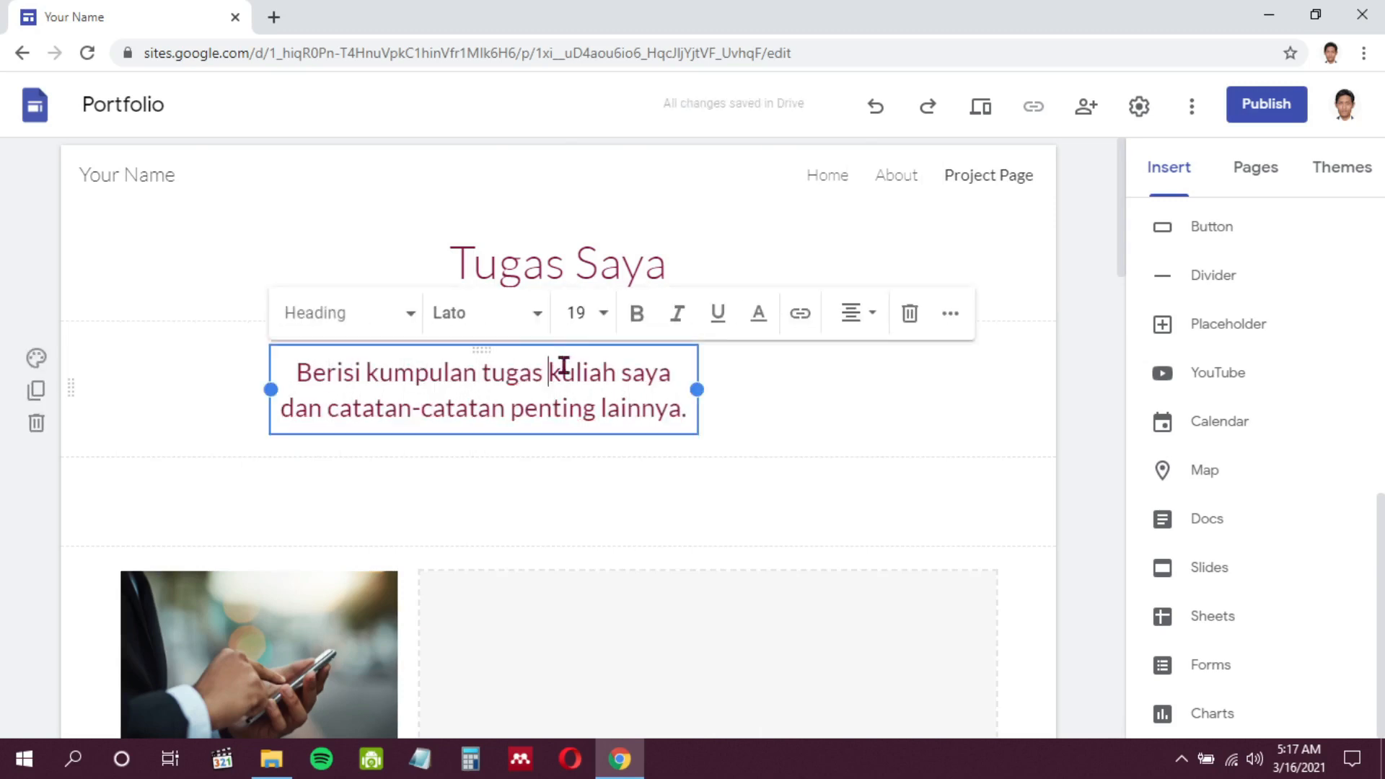
{"action": "left_click_drag", "start_coordinate": [479, 343], "coordinate": [565, 353]}
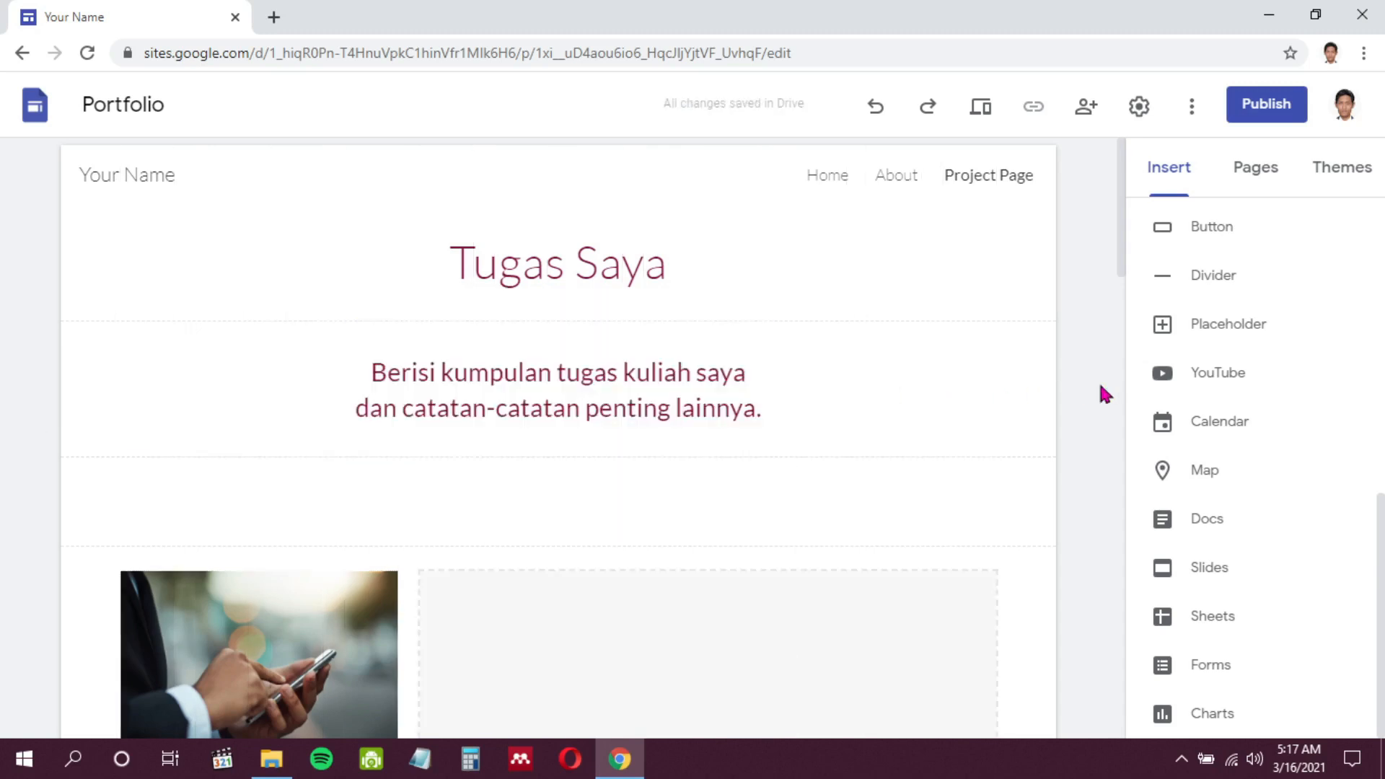
Step: Replace the "Your Name" site name in the page header with the site owner's name
{"action": "scroll", "coordinate": [535, 295], "scroll_direction": "down", "scroll_amount": 1}
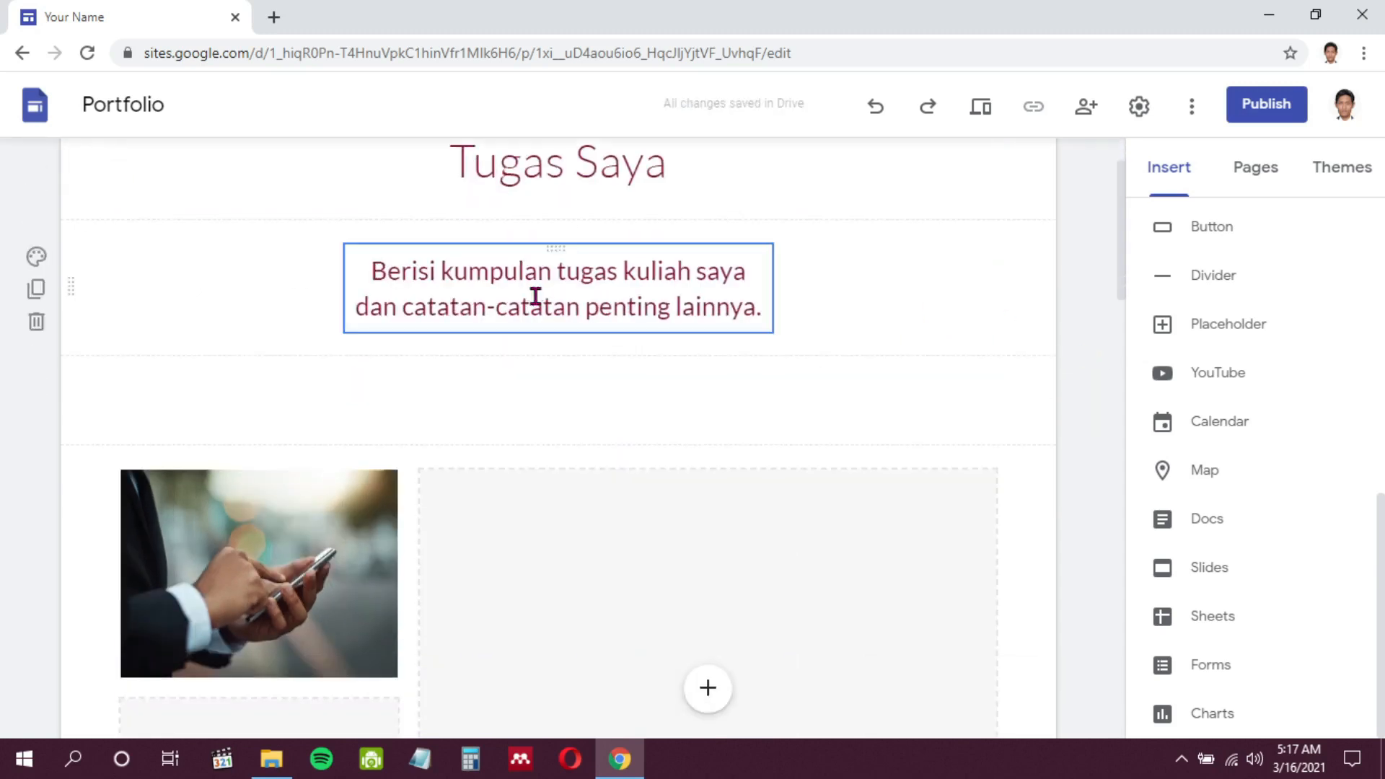
{"action": "scroll", "coordinate": [535, 297], "scroll_direction": "up", "scroll_amount": 1}
{"action": "double_click", "coordinate": [95, 175]}
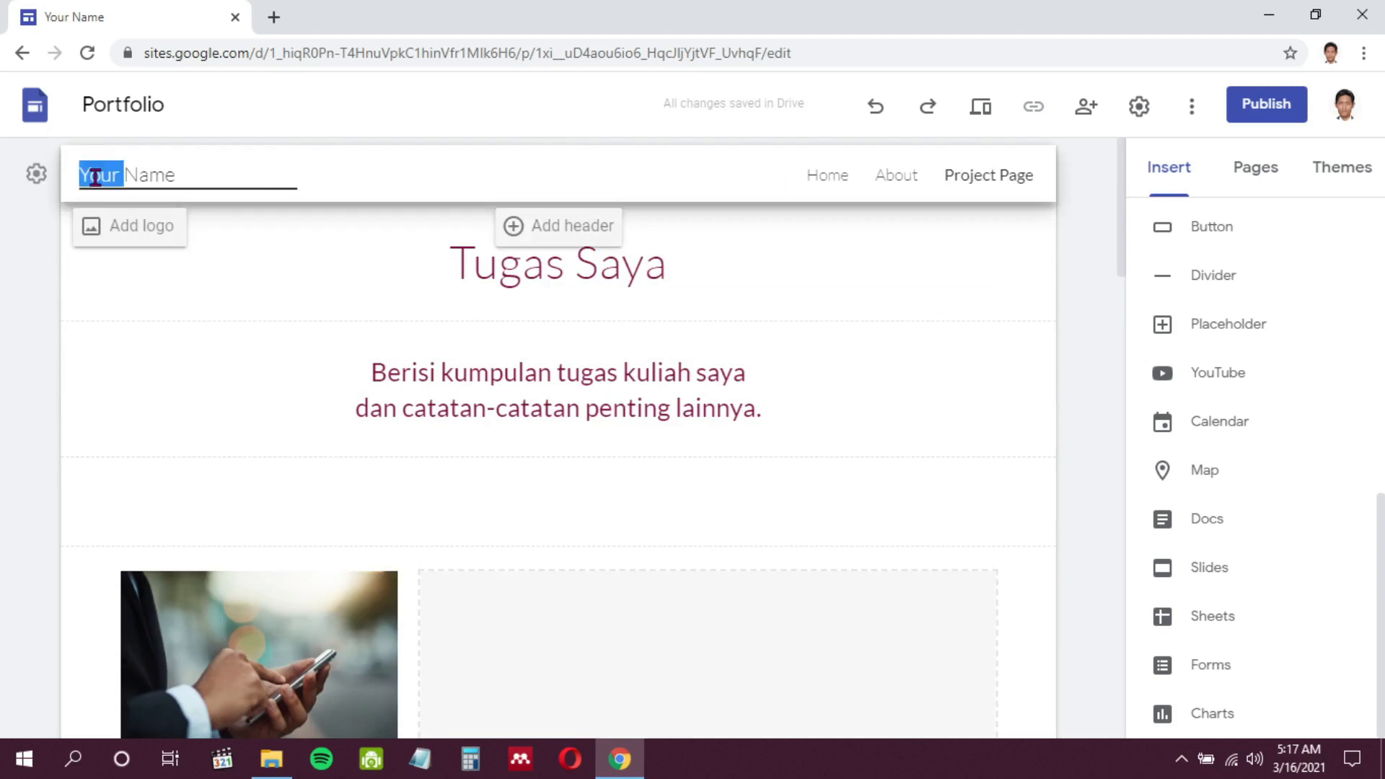
{"action": "key", "text": "shift+Right"}
{"action": "key", "text": "shift+Right"}
{"action": "key", "text": "shift+Right"}
{"action": "key", "text": "shift+Right"}
{"action": "key", "text": "shift+Right"}
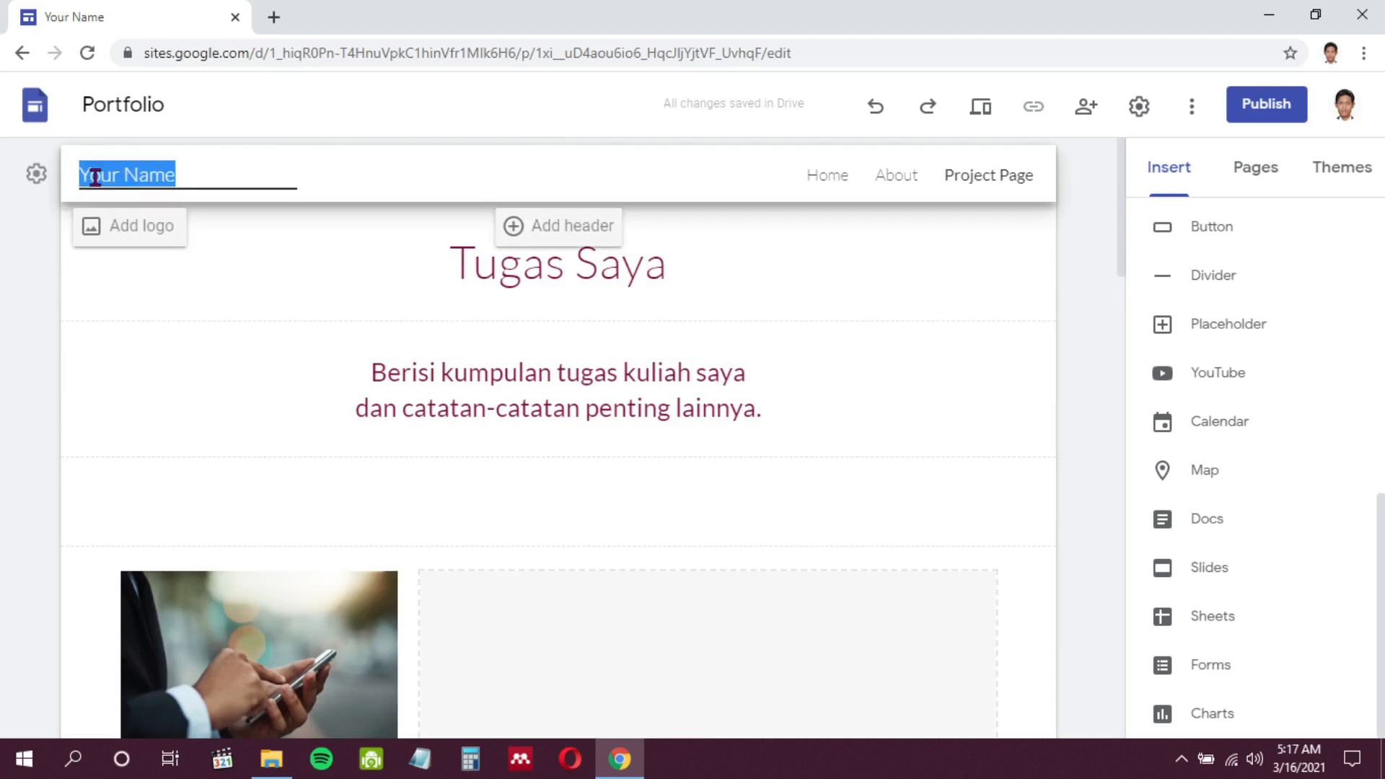
{"action": "type", "text": "Nuskhan Abid"}
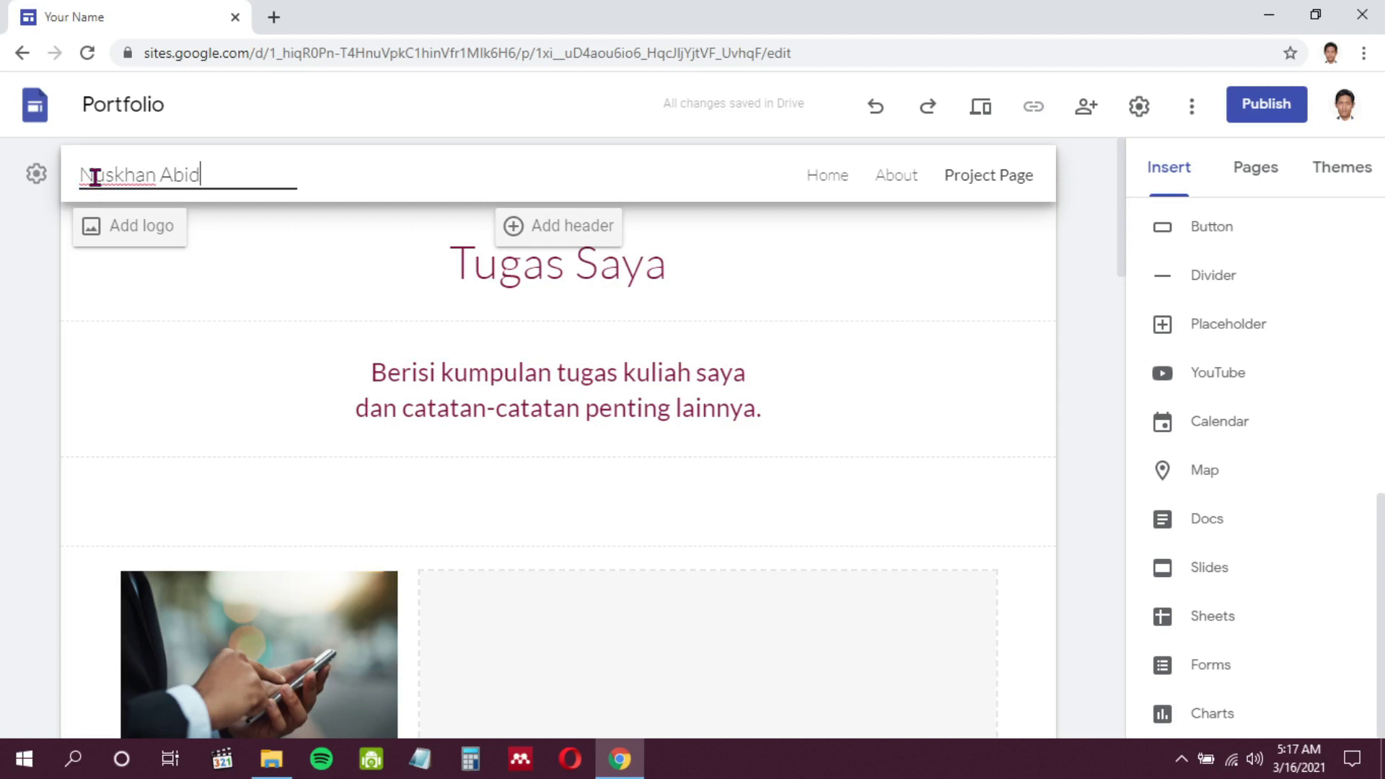
{"action": "left_click", "coordinate": [1084, 247]}
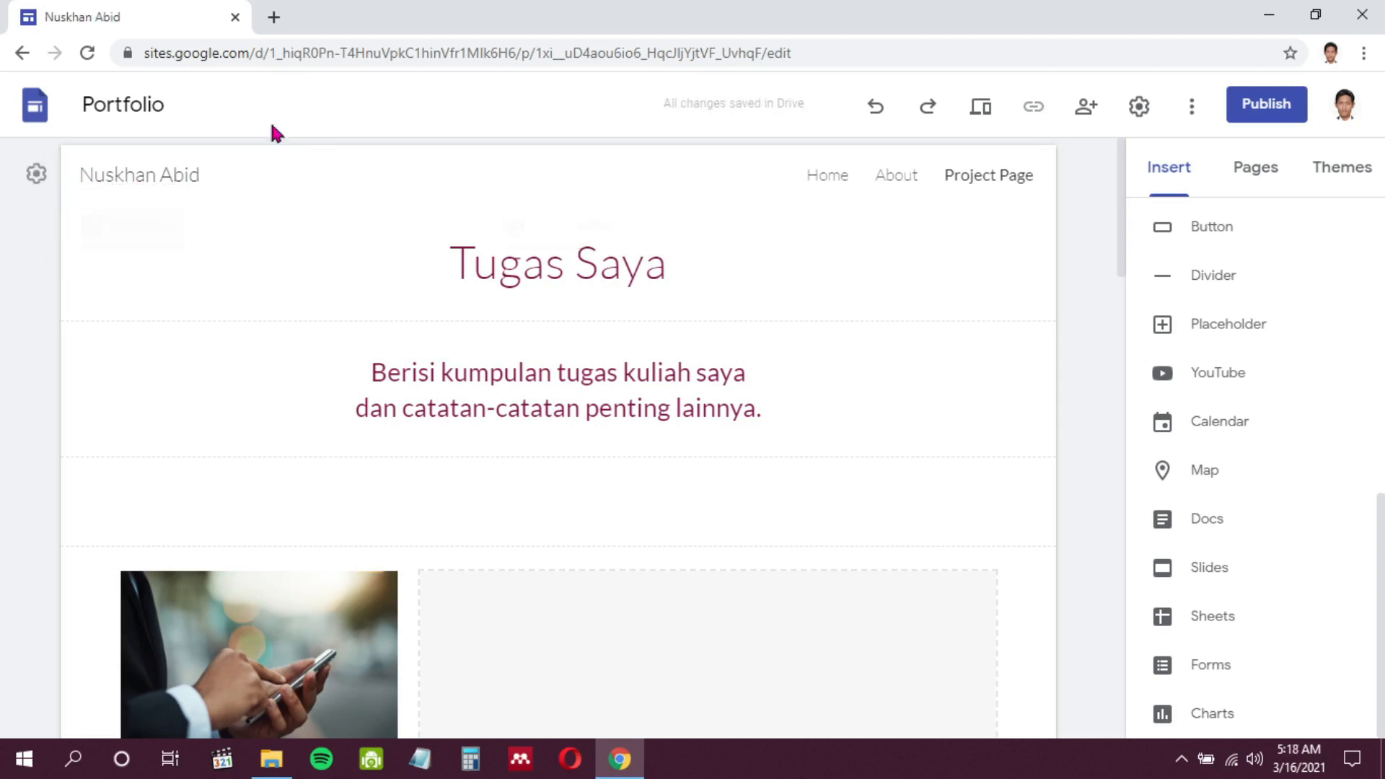
Step: Replace the phone image with the group photo 20191120_163647.jpg and upload a portrait photo into the large placeholder beside it
{"action": "scroll", "coordinate": [1060, 314], "scroll_direction": "down", "scroll_amount": 4}
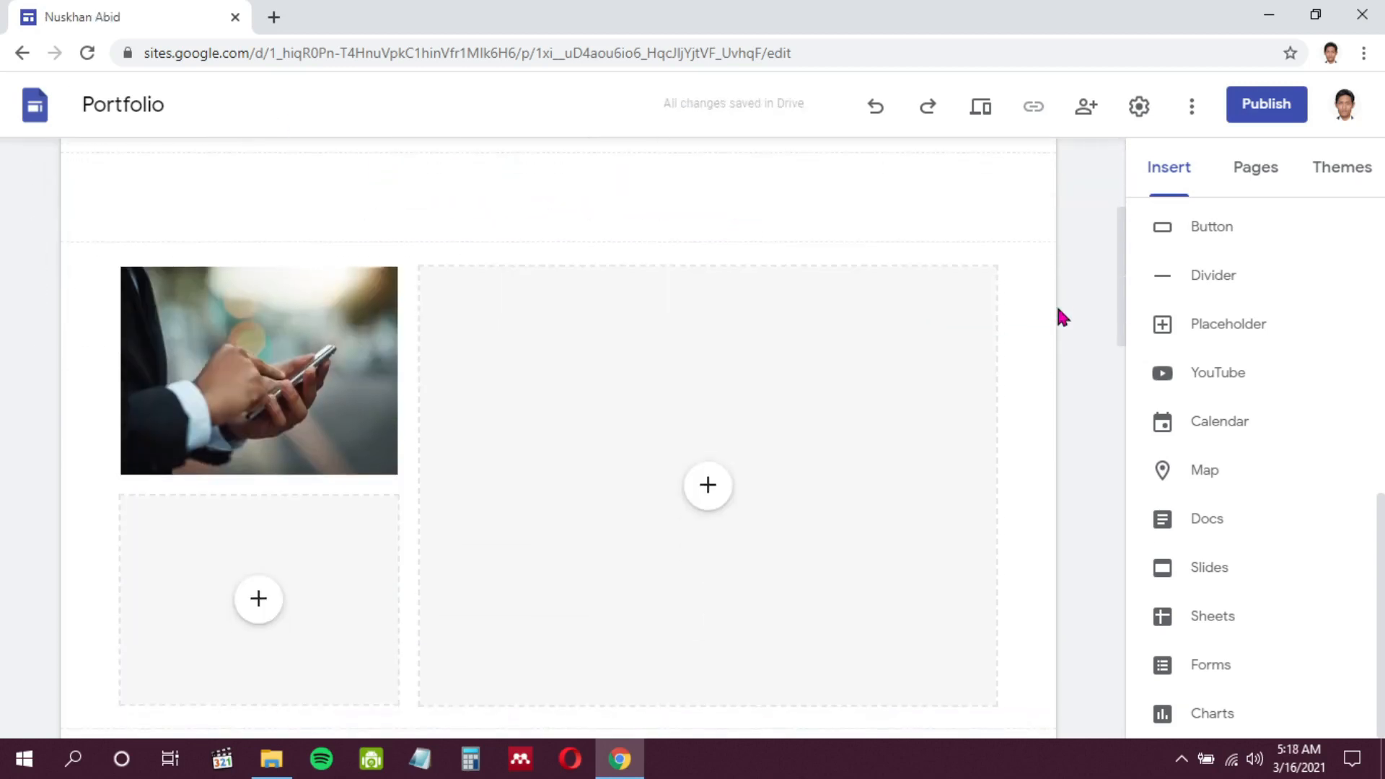
{"action": "left_click", "coordinate": [274, 378]}
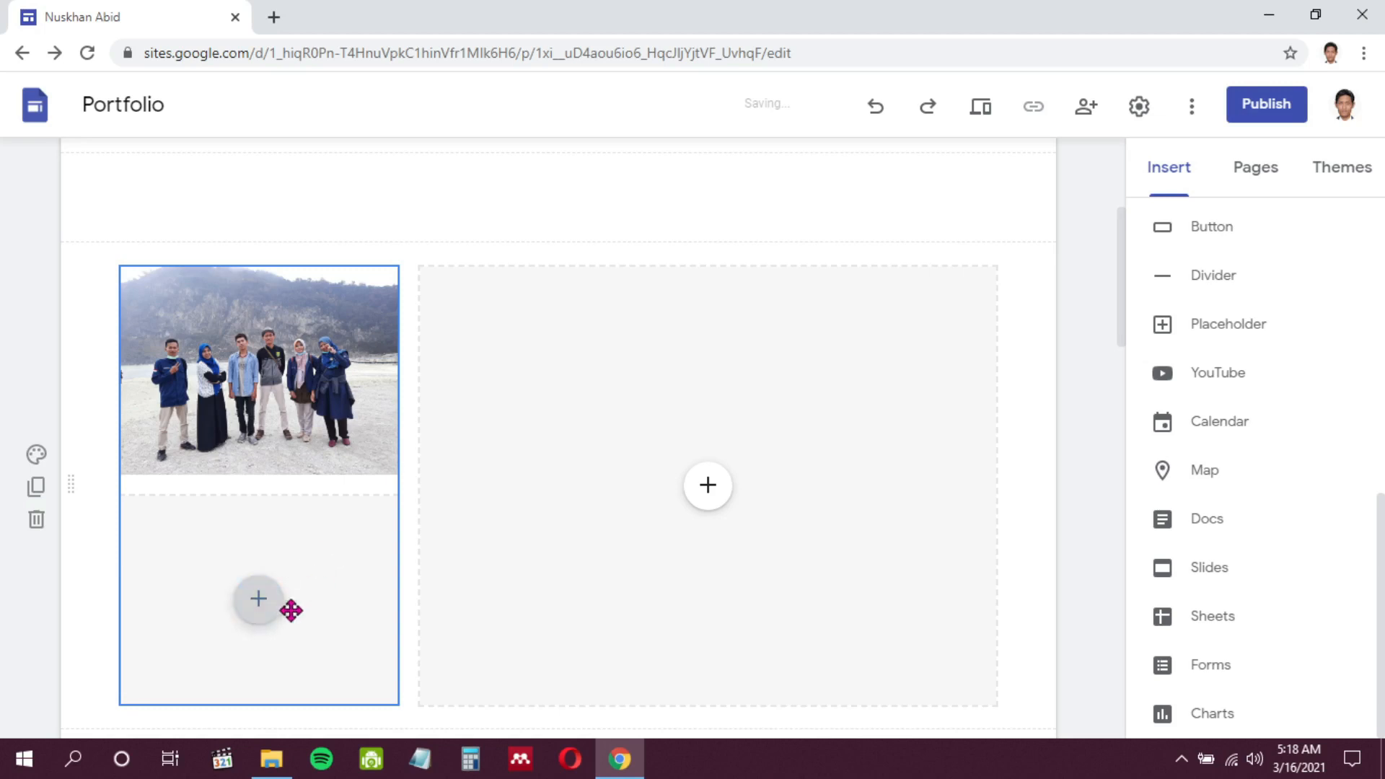
{"action": "left_click", "coordinate": [708, 487]}
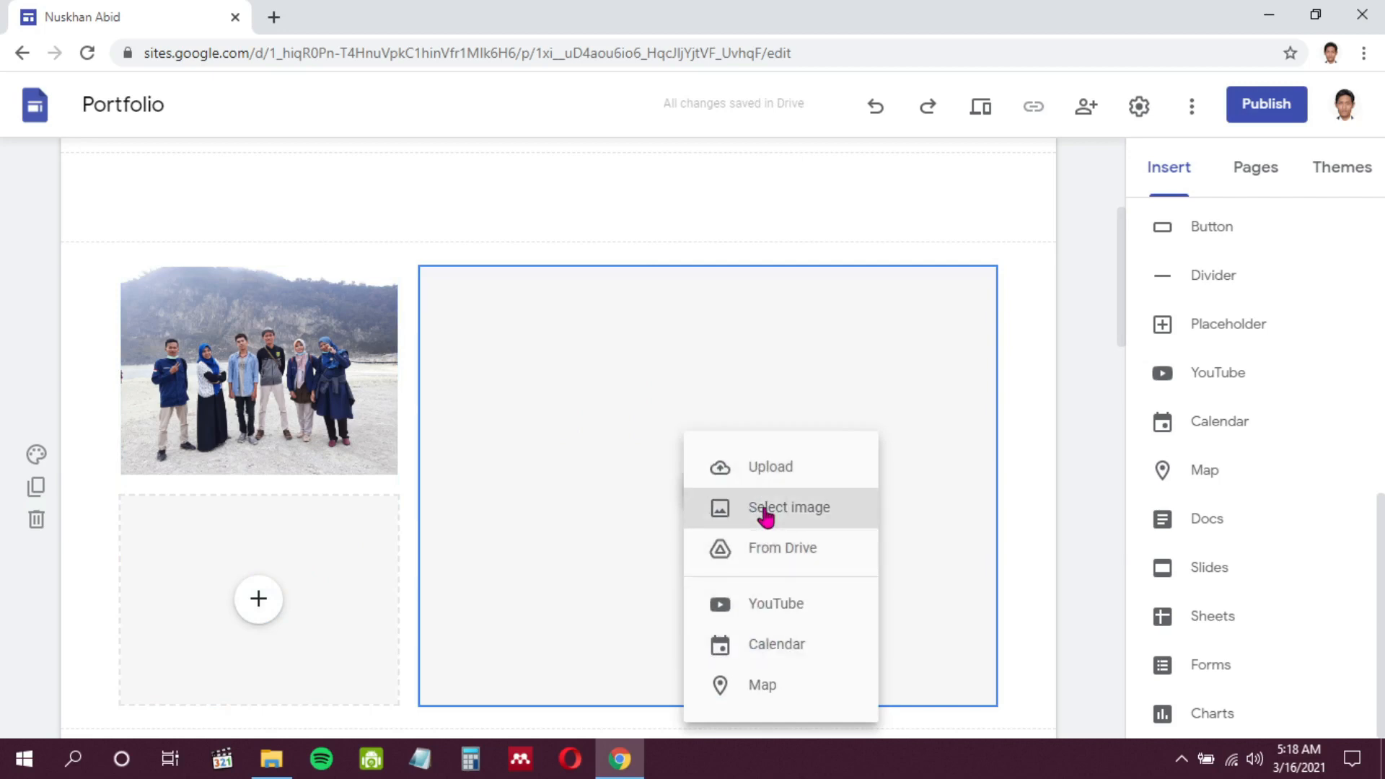
{"action": "left_click", "coordinate": [762, 470]}
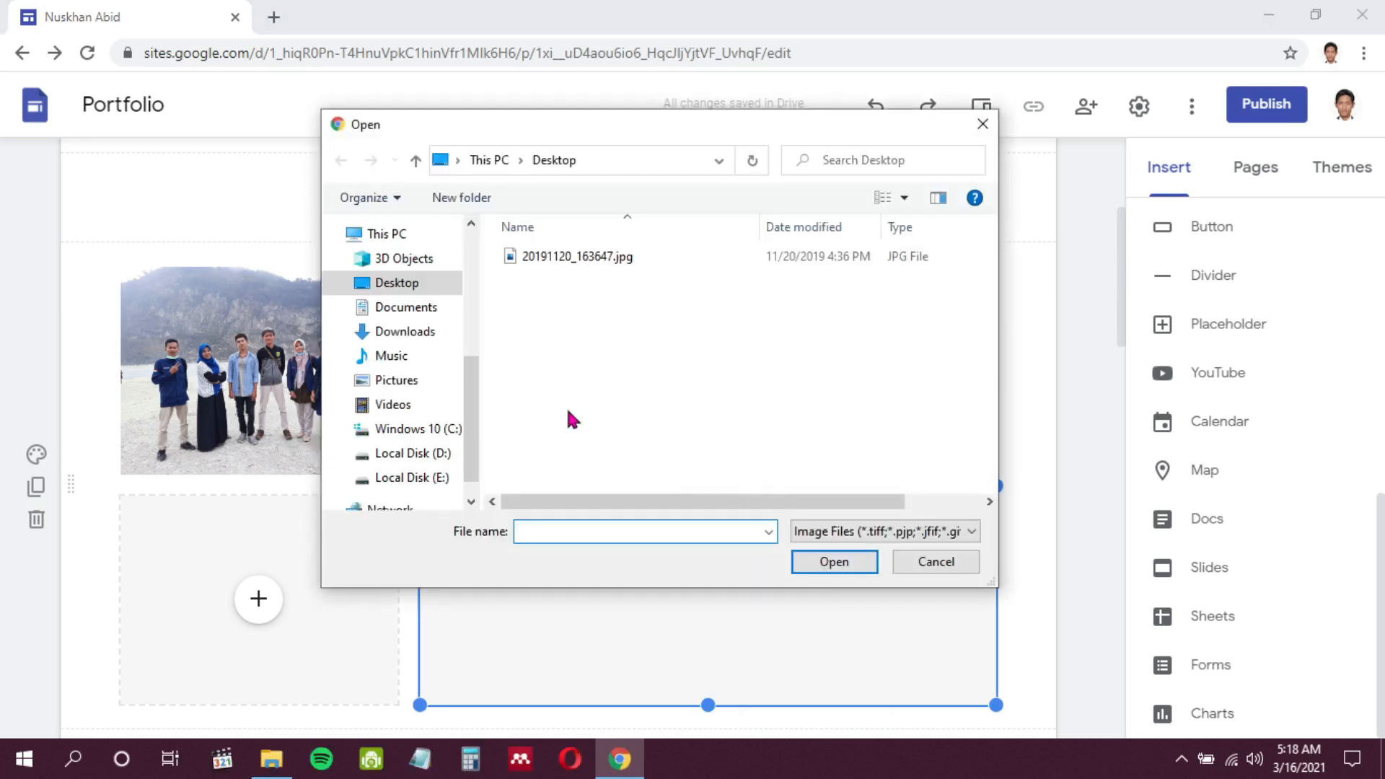
{"action": "left_click_drag", "start_coordinate": [479, 430], "coordinate": [483, 349]}
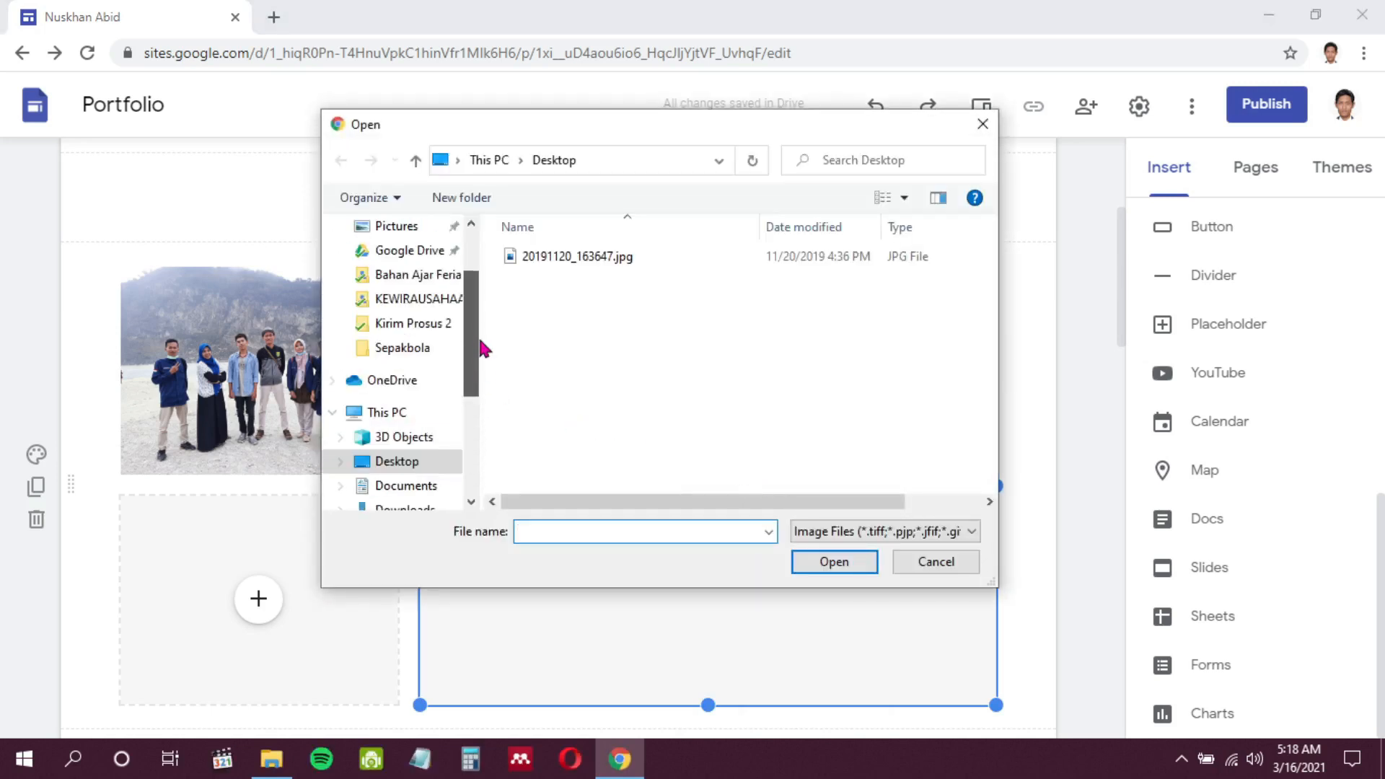
{"action": "key", "text": "Escape"}
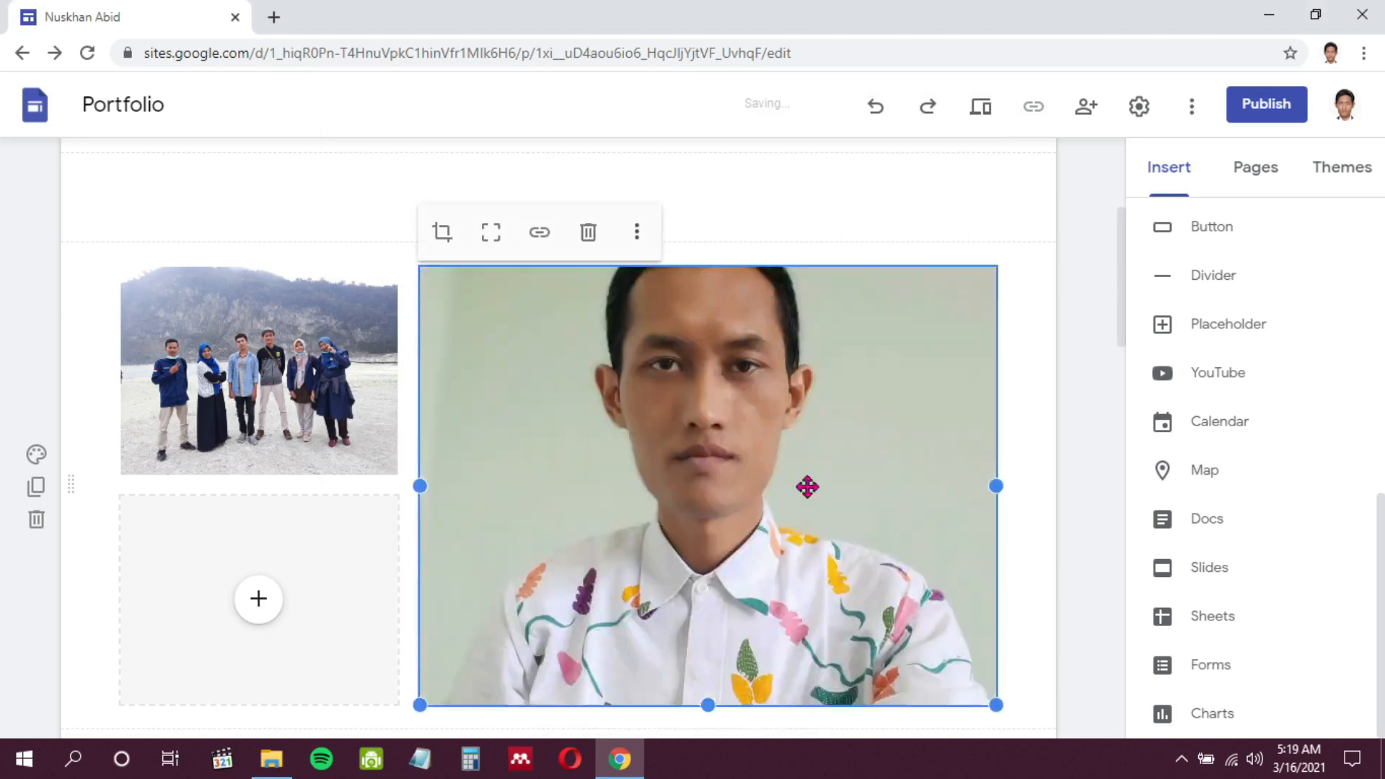
Step: Reposition the portrait photo within its crop frame so the whole head is included, and apply the crop
{"action": "left_click", "coordinate": [443, 231]}
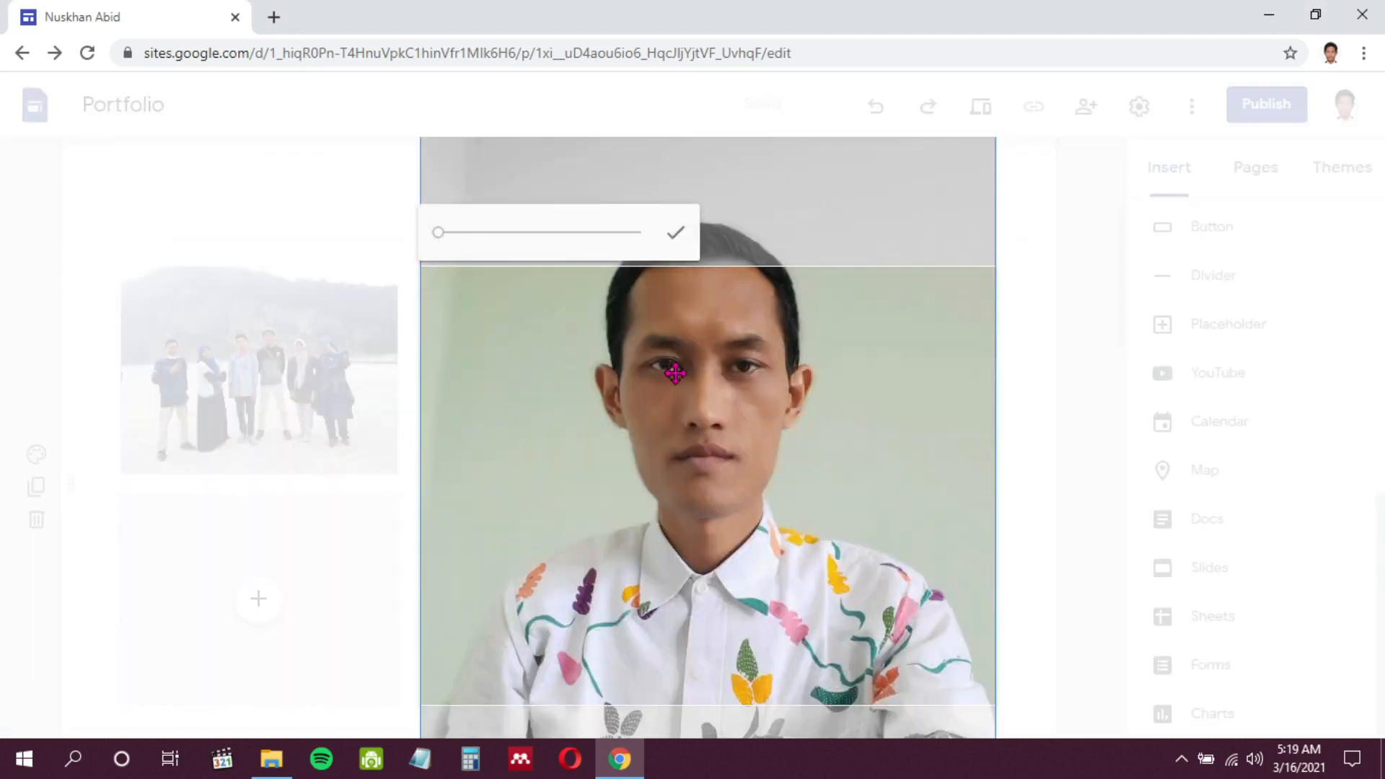
{"action": "left_click_drag", "start_coordinate": [674, 373], "coordinate": [683, 456]}
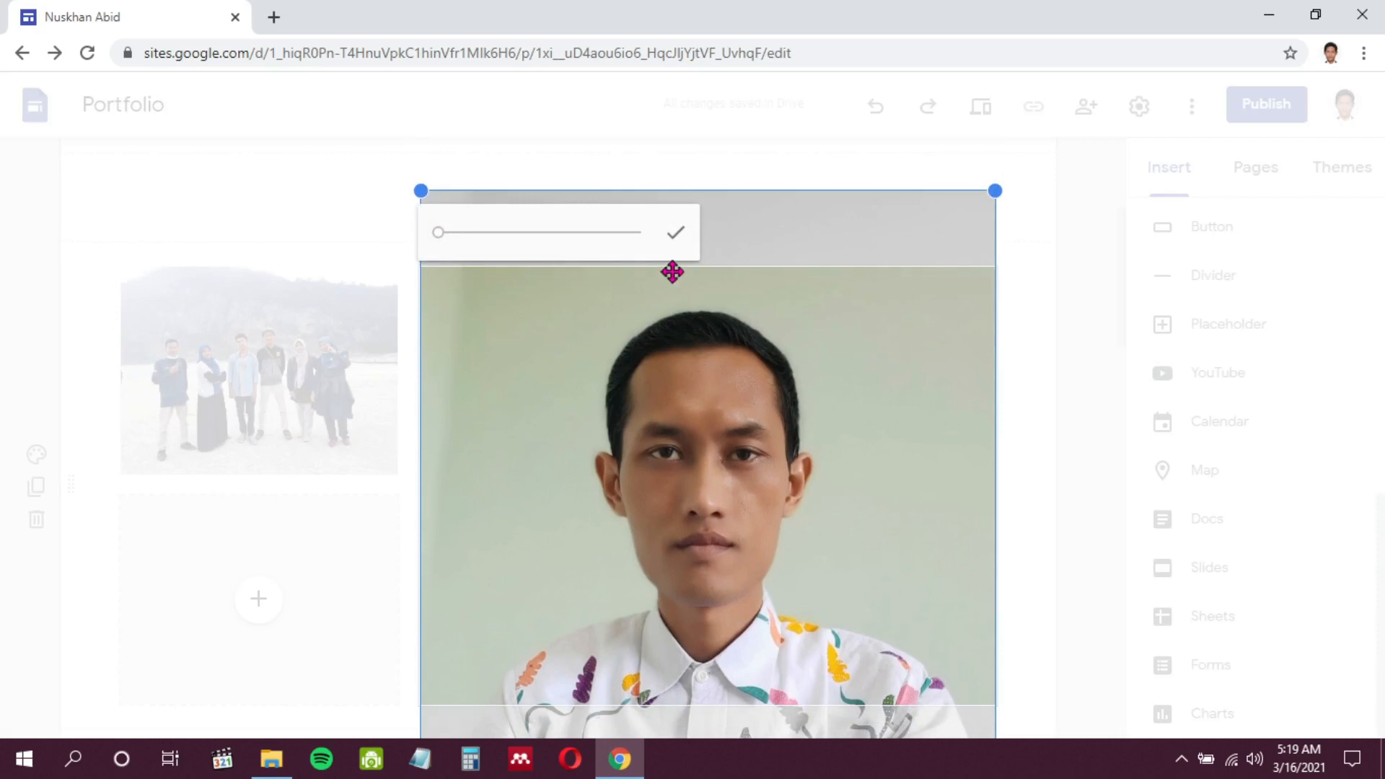
{"action": "left_click", "coordinate": [674, 237]}
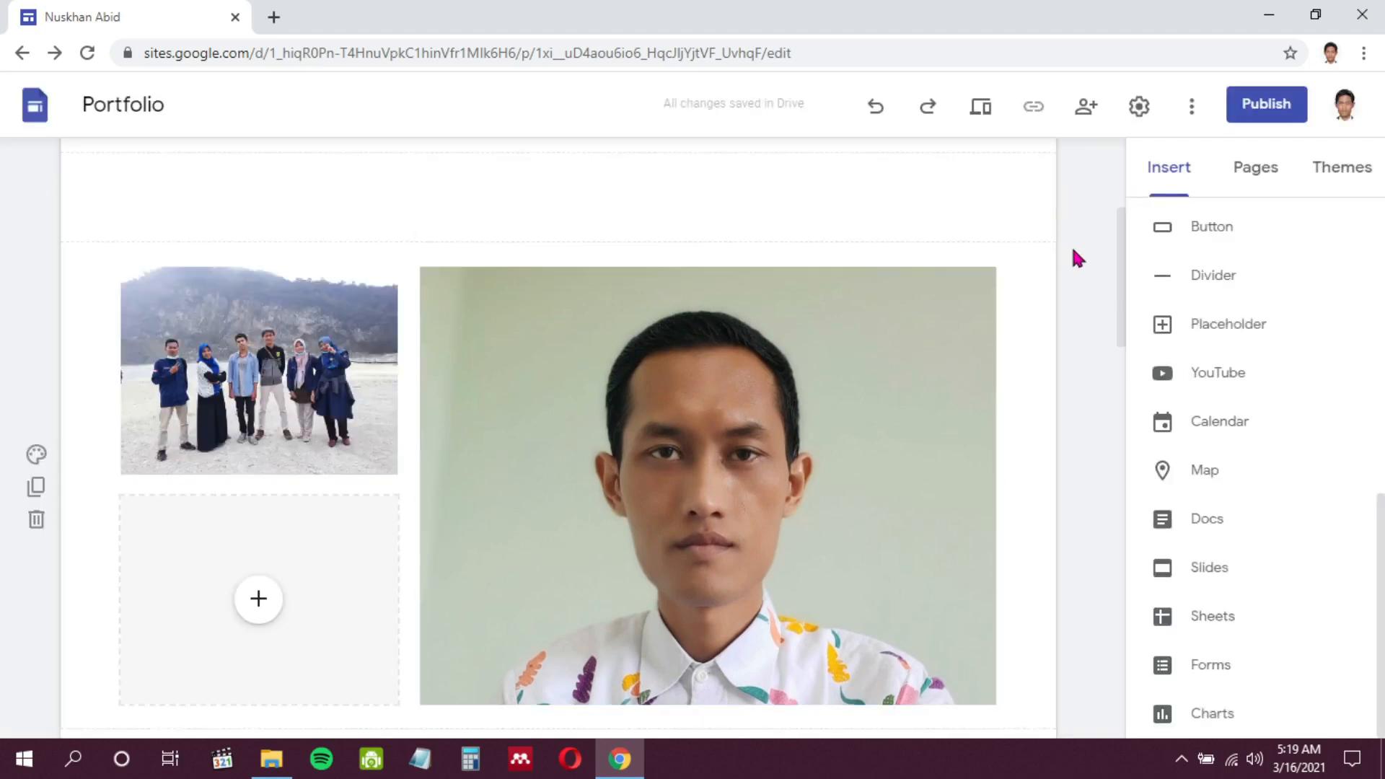
{"action": "scroll", "coordinate": [1072, 249], "scroll_direction": "up", "scroll_amount": 4}
{"action": "scroll", "coordinate": [1073, 252], "scroll_direction": "down", "scroll_amount": 10}
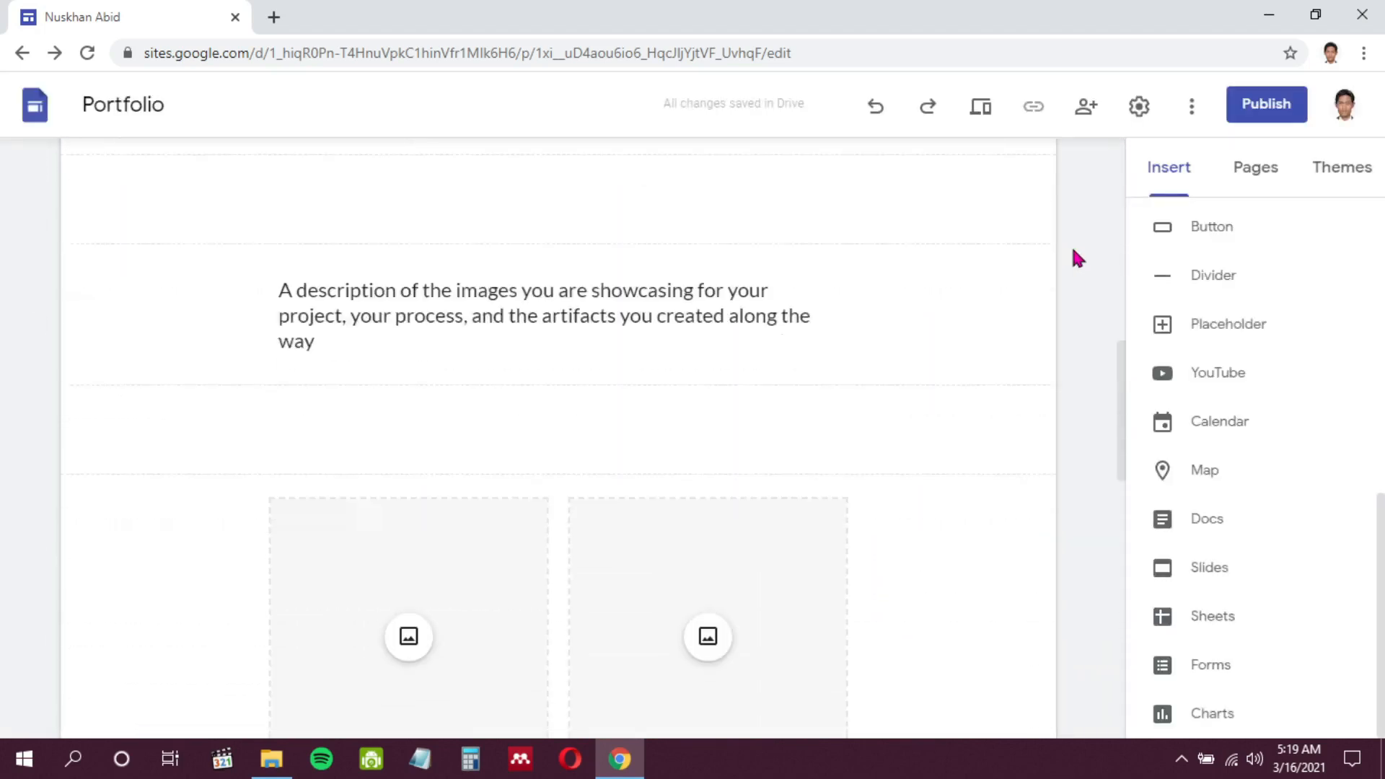
Step: Look through the remaining description texts, image placeholders and button on the project page
{"action": "left_click", "coordinate": [436, 280]}
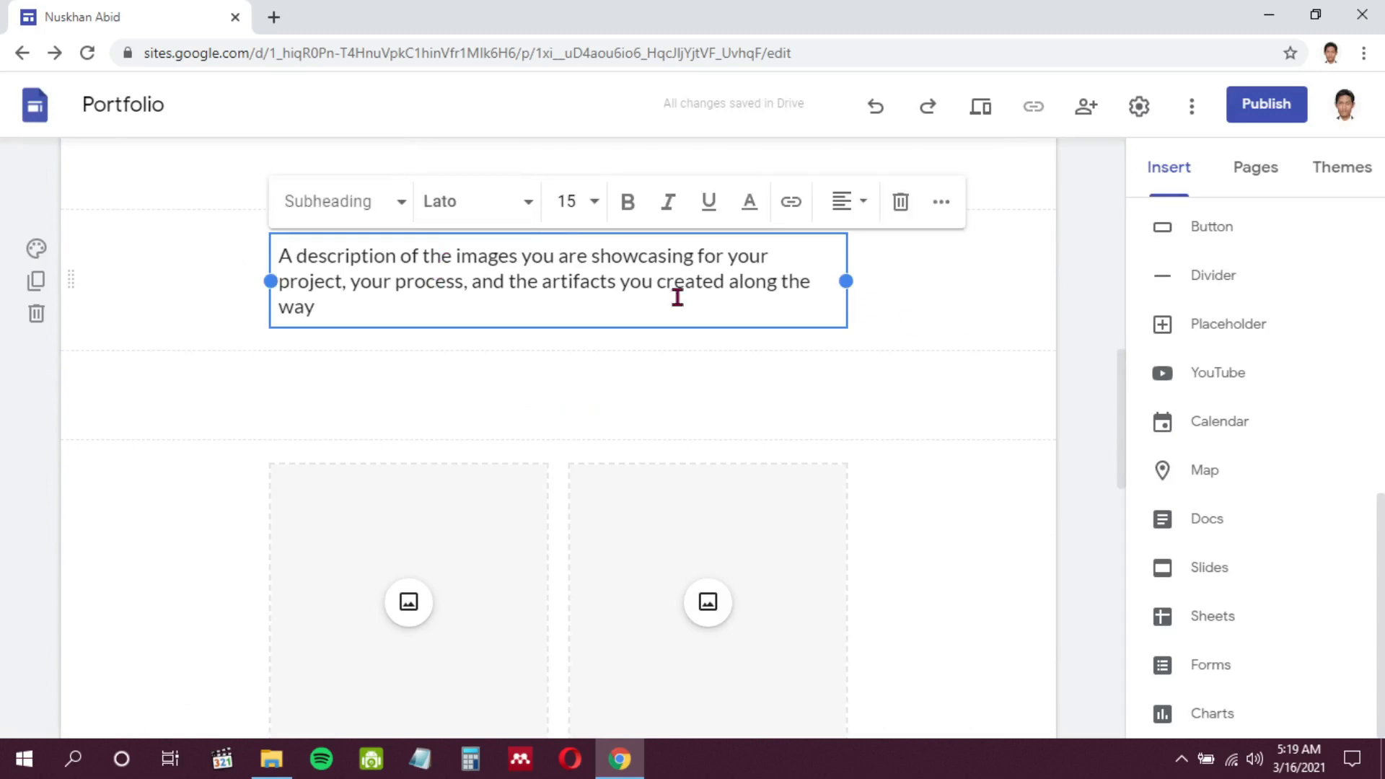
{"action": "left_click_drag", "start_coordinate": [316, 306], "coordinate": [266, 263]}
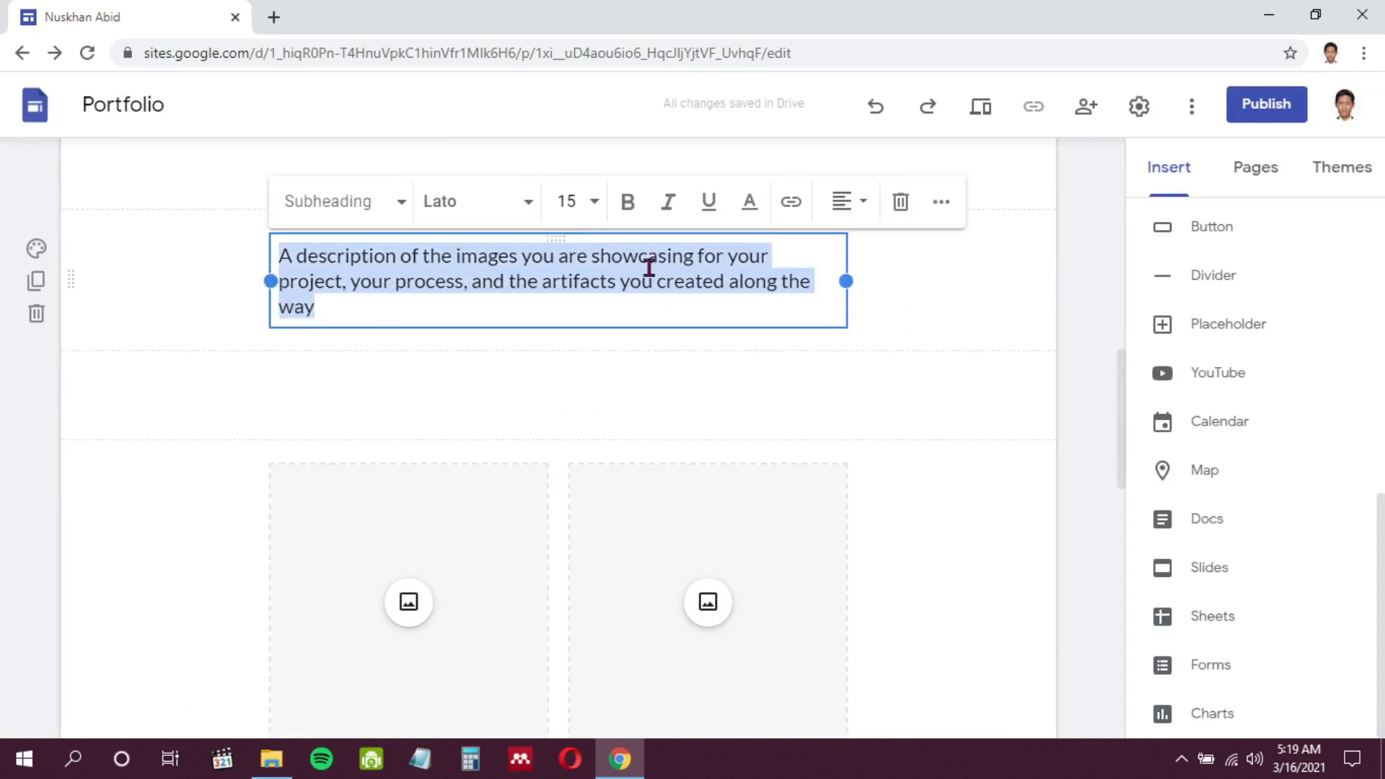
{"action": "left_click", "coordinate": [1094, 317]}
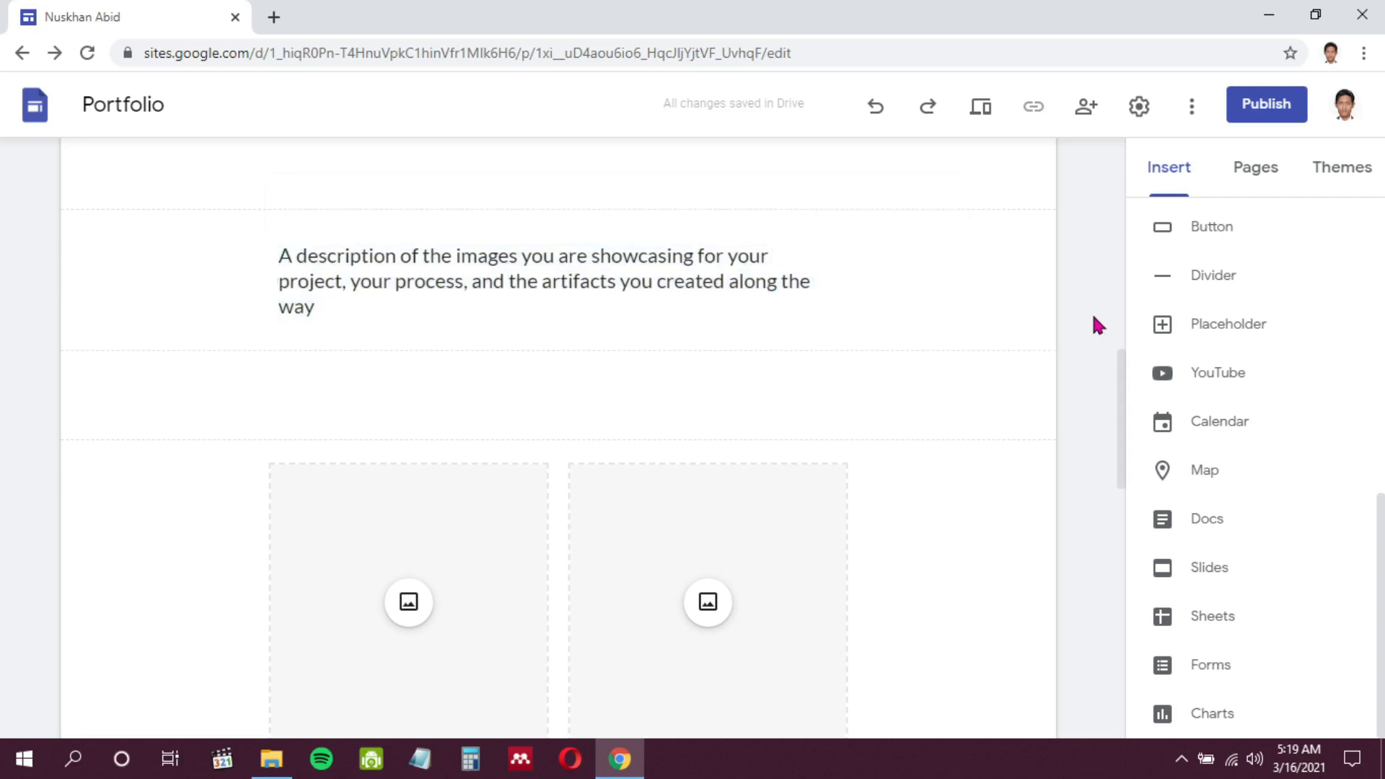
{"action": "scroll", "coordinate": [1094, 318], "scroll_direction": "down", "scroll_amount": 5}
{"action": "scroll", "coordinate": [1094, 317], "scroll_direction": "down", "scroll_amount": 5}
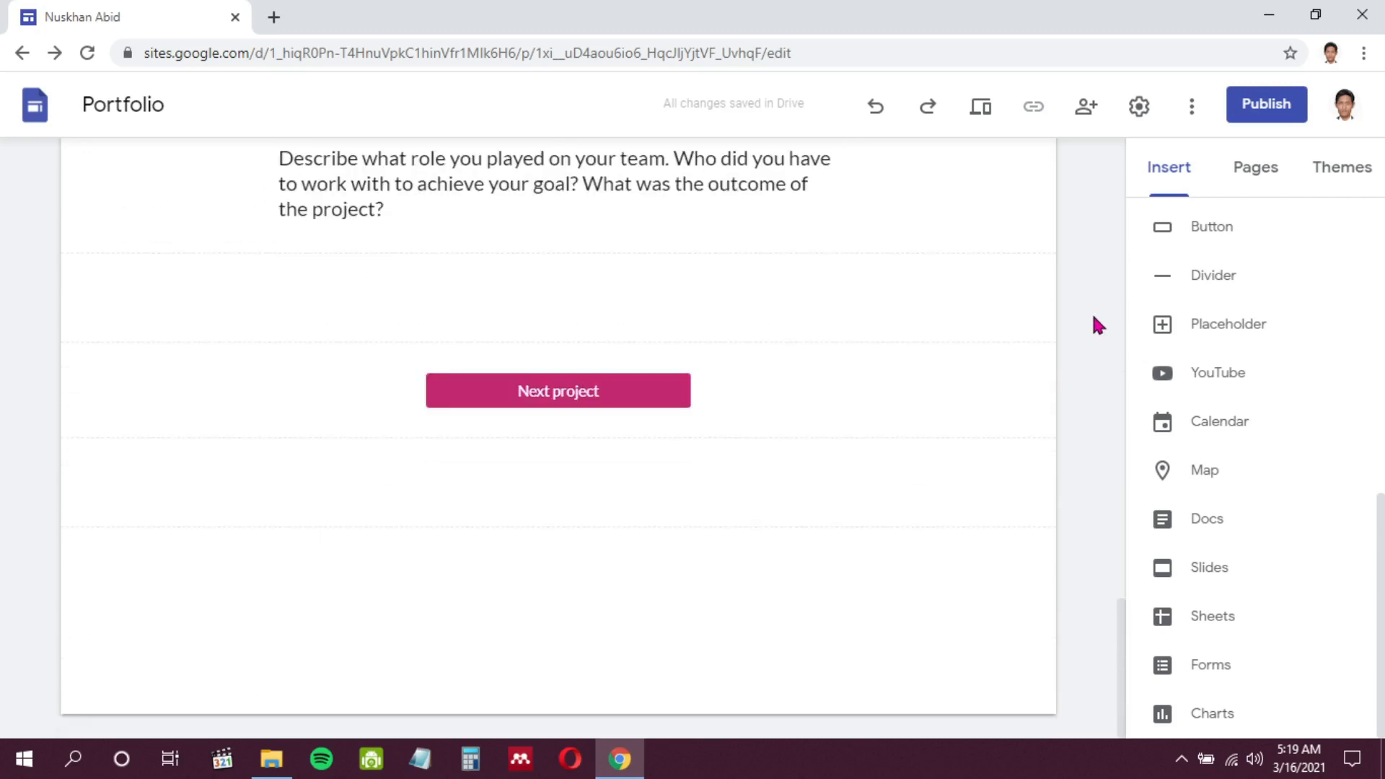
{"action": "scroll", "coordinate": [1094, 318], "scroll_direction": "up", "scroll_amount": 8}
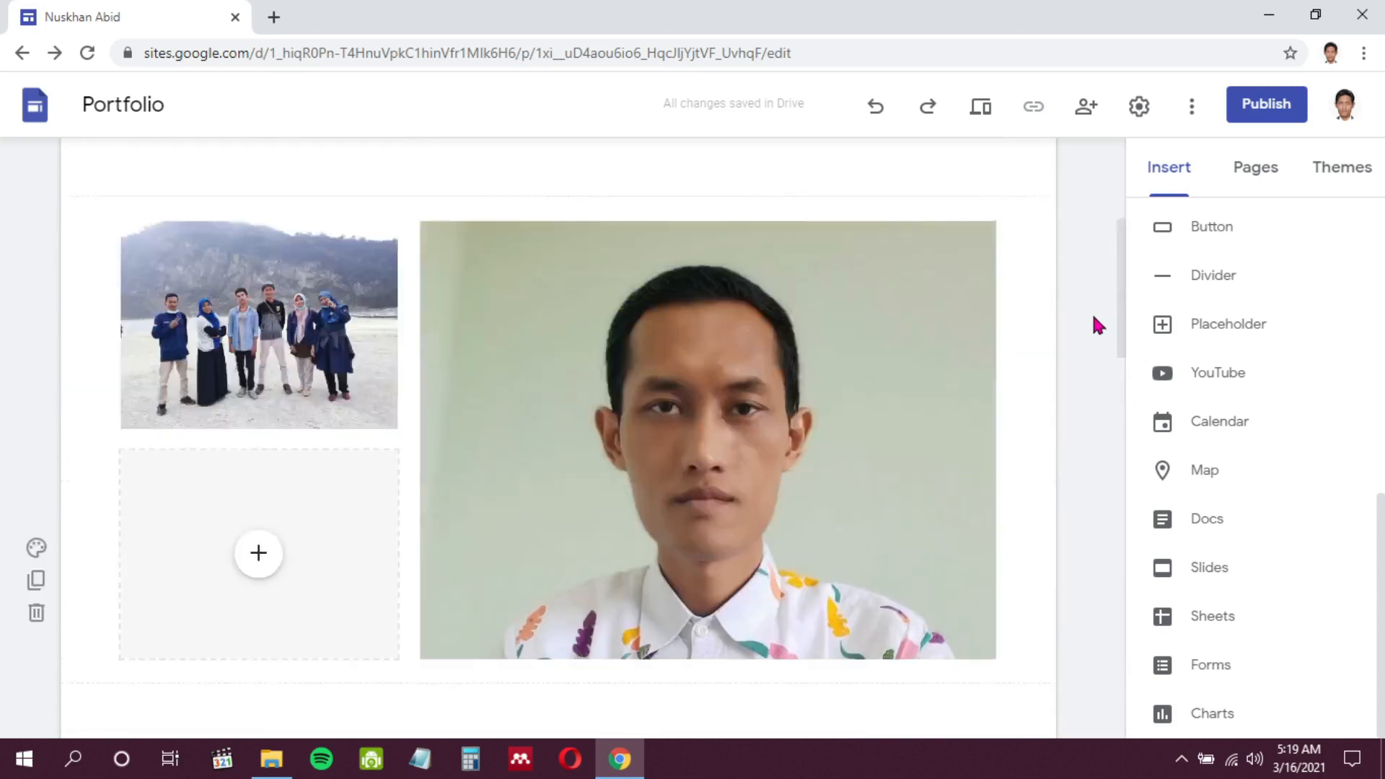
{"action": "scroll", "coordinate": [1093, 318], "scroll_direction": "up", "scroll_amount": 5}
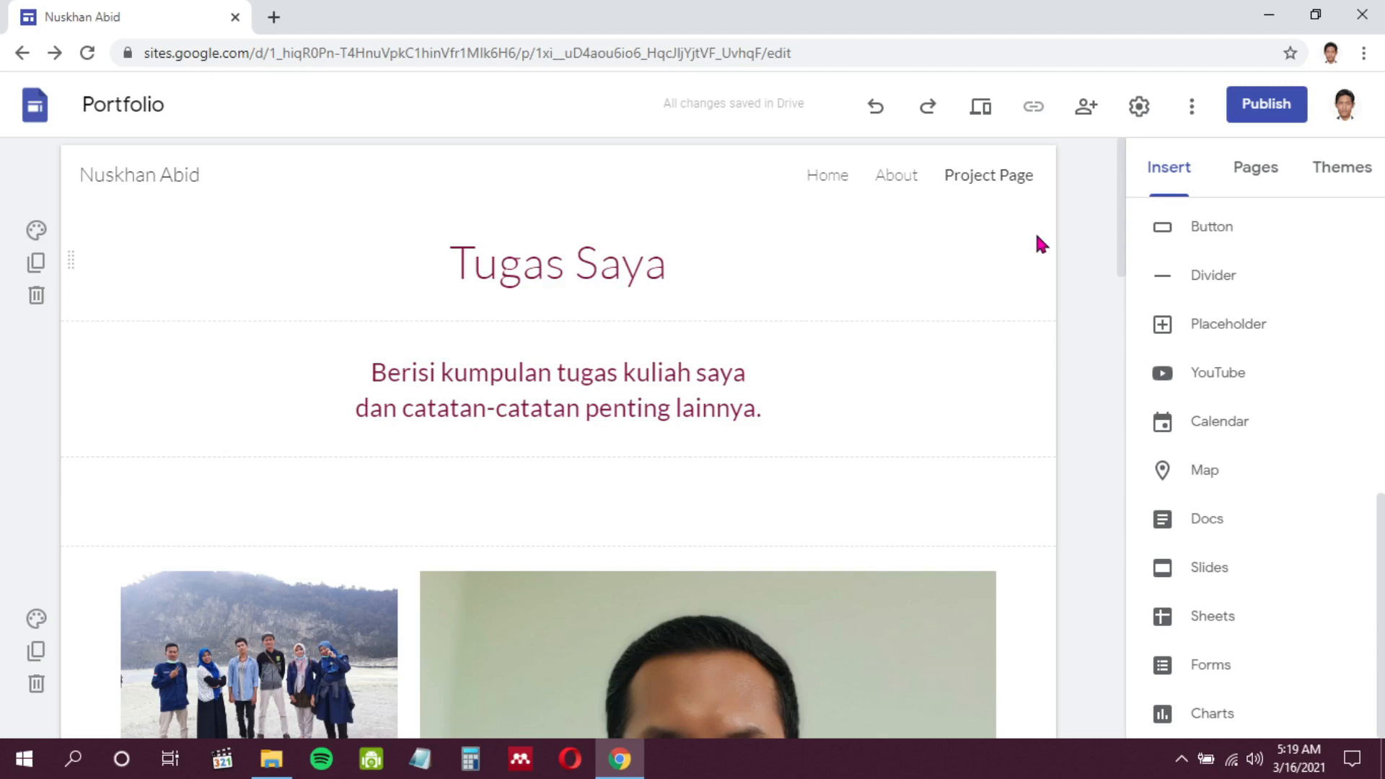
Step: Preview the site at large-screen size and examine the title, description and photos of the project page
{"action": "left_click", "coordinate": [980, 109]}
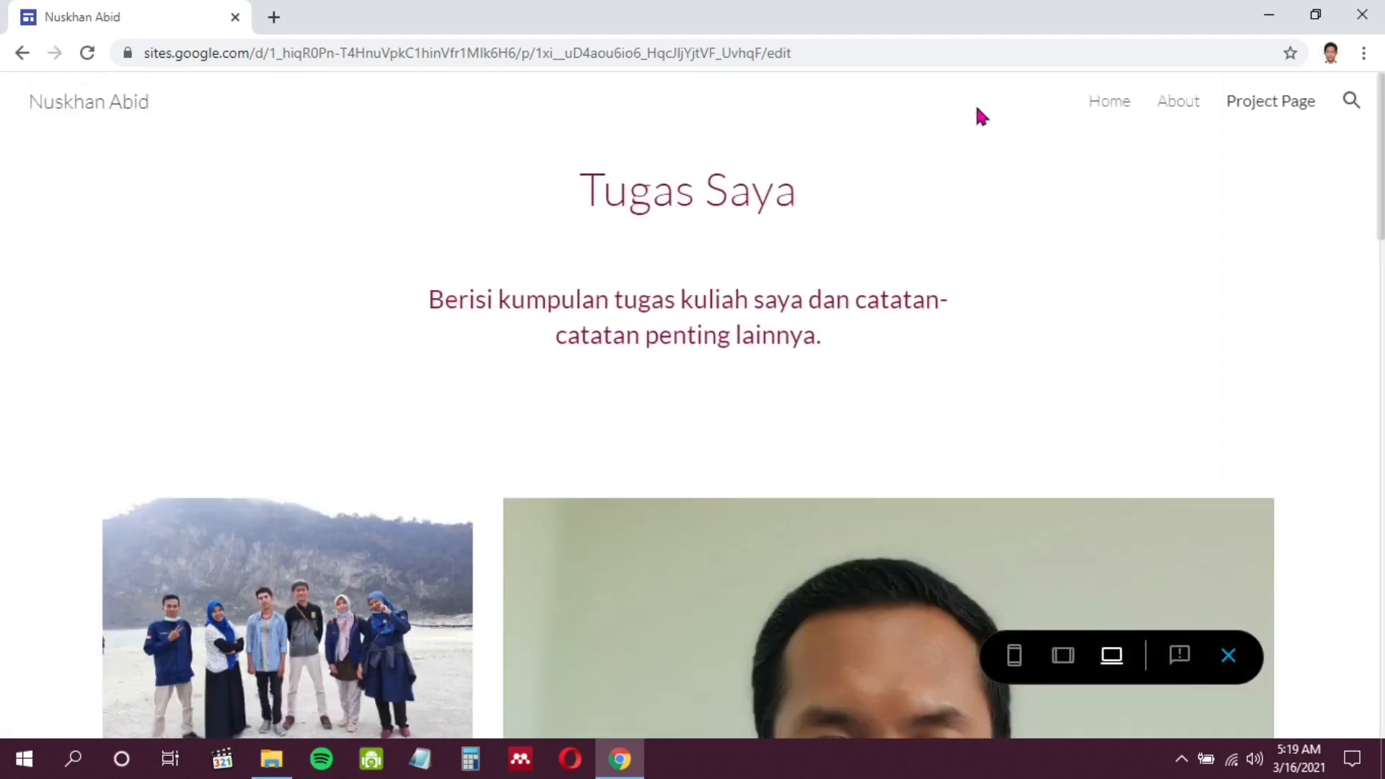
{"action": "scroll", "coordinate": [822, 278], "scroll_direction": "down", "scroll_amount": 6}
{"action": "scroll", "coordinate": [823, 277], "scroll_direction": "up", "scroll_amount": 6}
{"action": "scroll", "coordinate": [824, 281], "scroll_direction": "down", "scroll_amount": 1}
{"action": "scroll", "coordinate": [824, 282], "scroll_direction": "up", "scroll_amount": 1}
{"action": "scroll", "coordinate": [1243, 142], "scroll_direction": "down", "scroll_amount": 5}
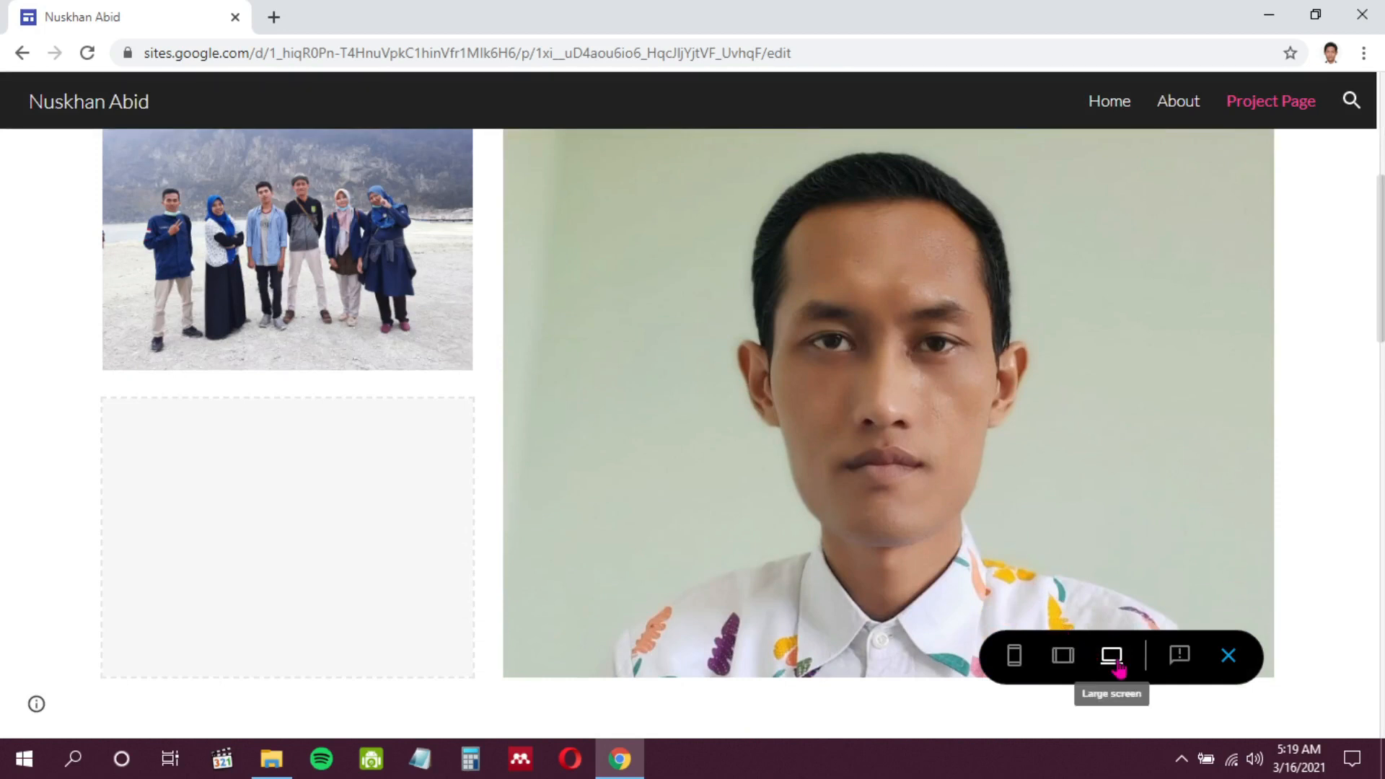
{"action": "scroll", "coordinate": [1076, 409], "scroll_direction": "up", "scroll_amount": 5}
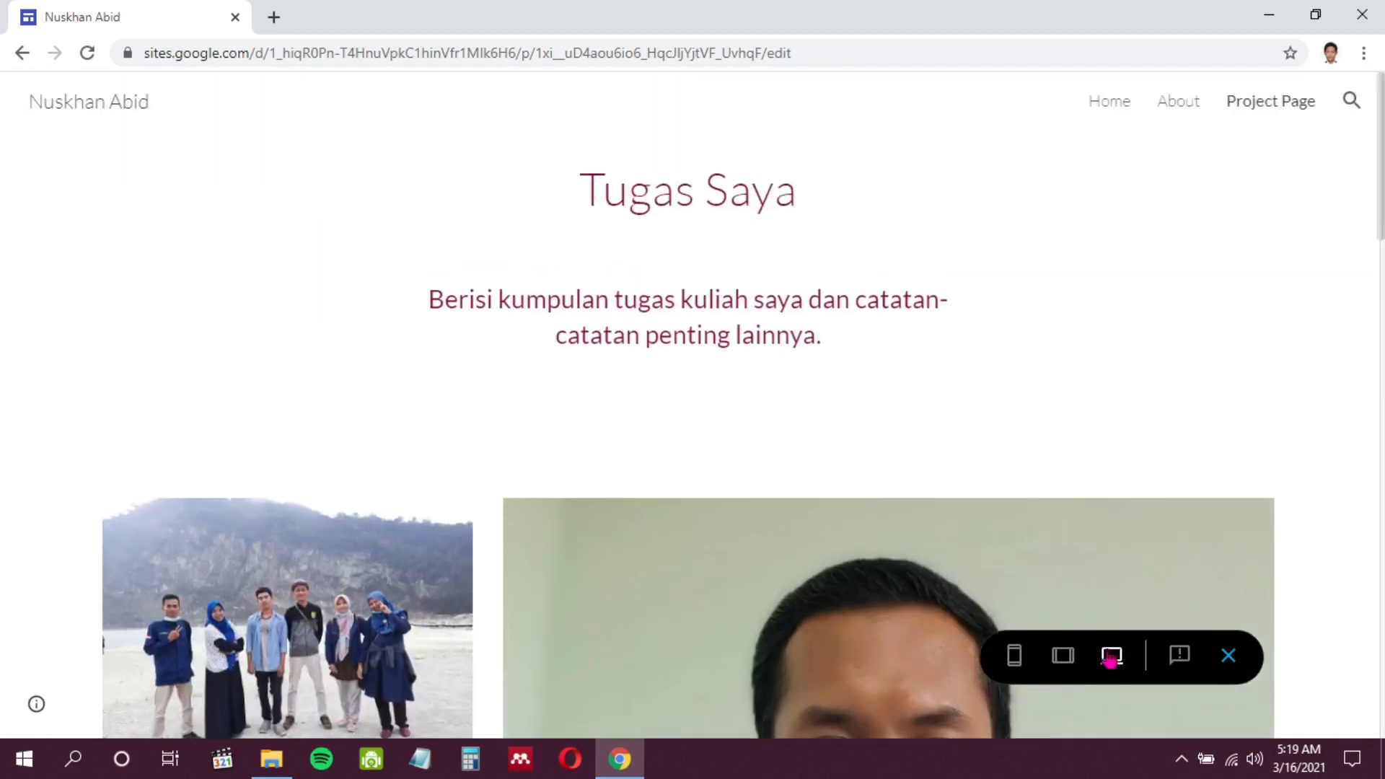
Step: Examine the Home page in the preview, from the greeting and portrait down to the closing thank-you heading
{"action": "left_click", "coordinate": [1115, 109]}
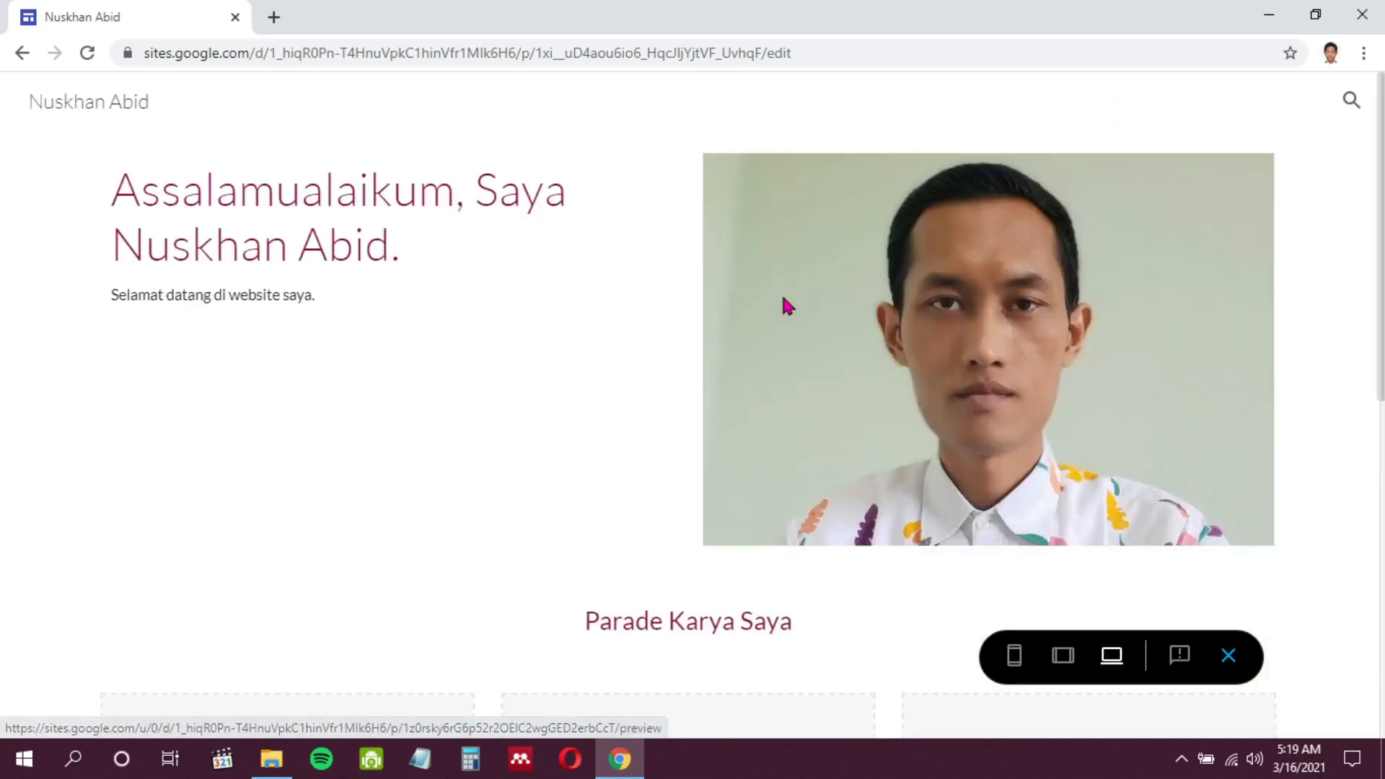
{"action": "scroll", "coordinate": [541, 279], "scroll_direction": "down", "scroll_amount": 5}
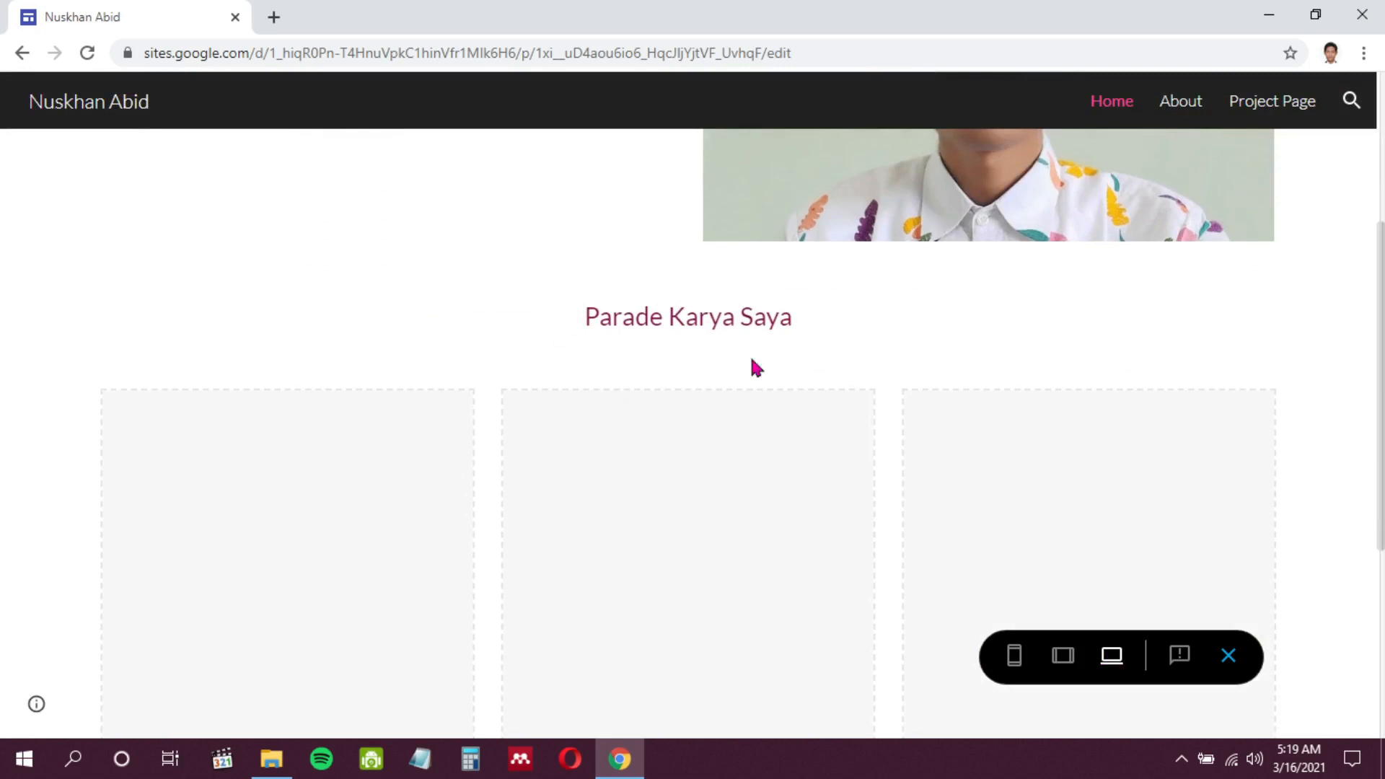
{"action": "scroll", "coordinate": [783, 348], "scroll_direction": "down", "scroll_amount": 2}
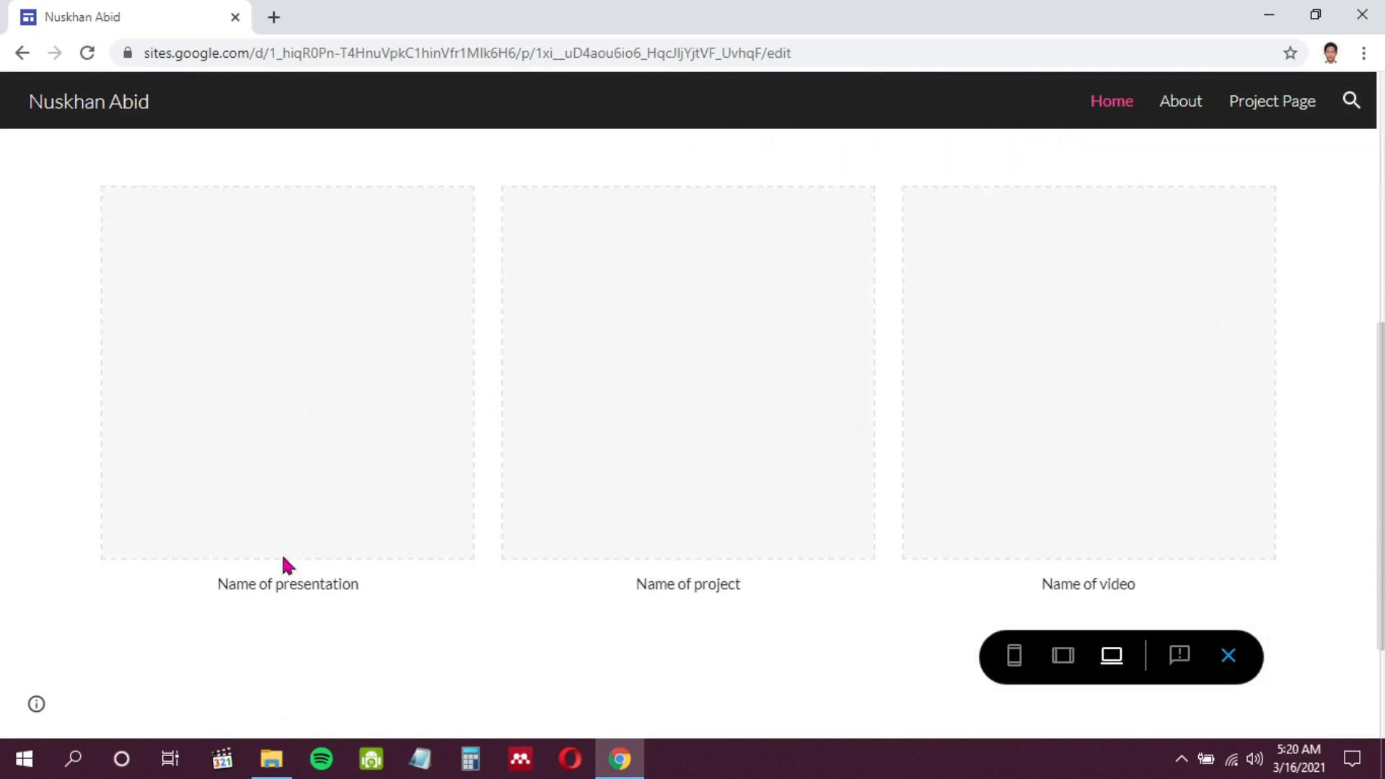
{"action": "scroll", "coordinate": [949, 408], "scroll_direction": "down", "scroll_amount": 2}
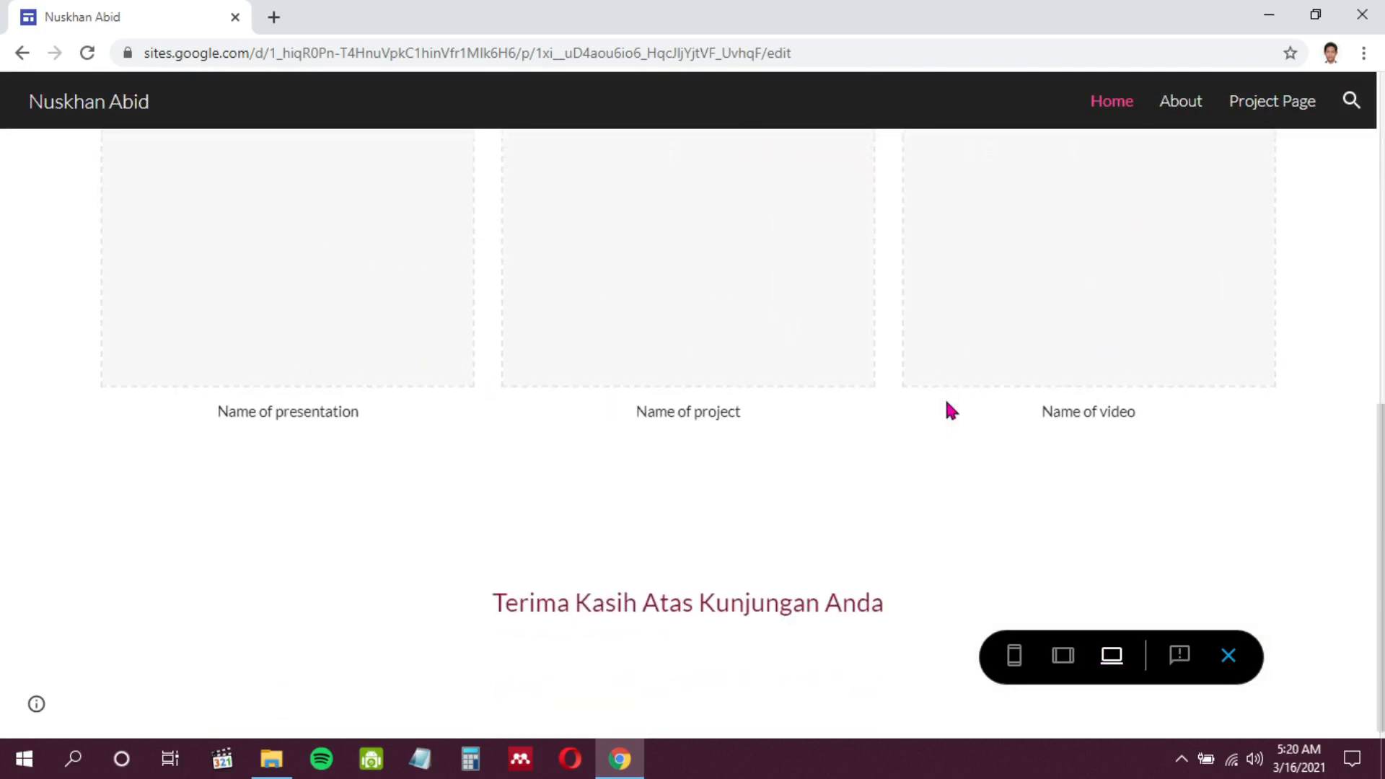
{"action": "scroll", "coordinate": [940, 412], "scroll_direction": "up", "scroll_amount": 7}
{"action": "scroll", "coordinate": [940, 413], "scroll_direction": "up", "scroll_amount": 3}
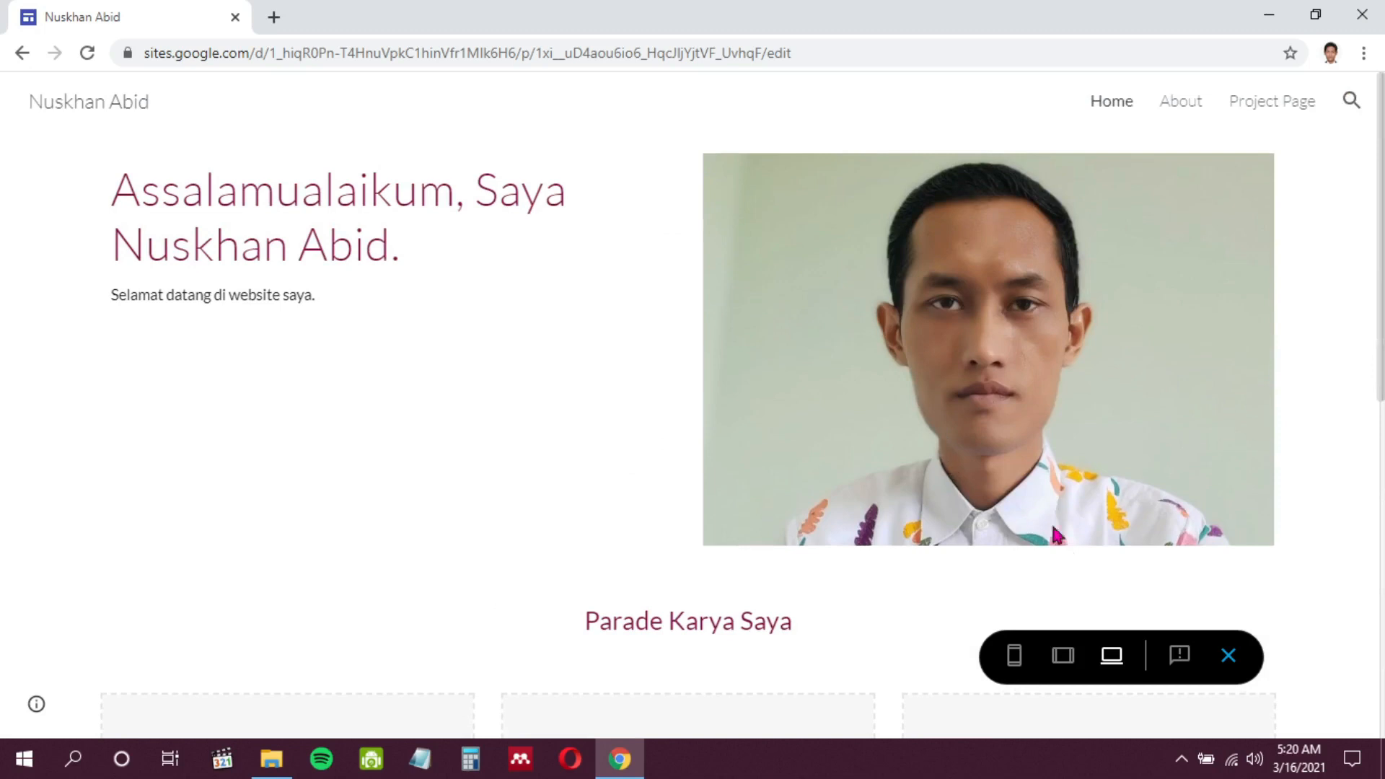
Step: Check the Home page at tablet and phone sizes, return to the large-screen size, and leave the preview
{"action": "left_click", "coordinate": [1055, 652]}
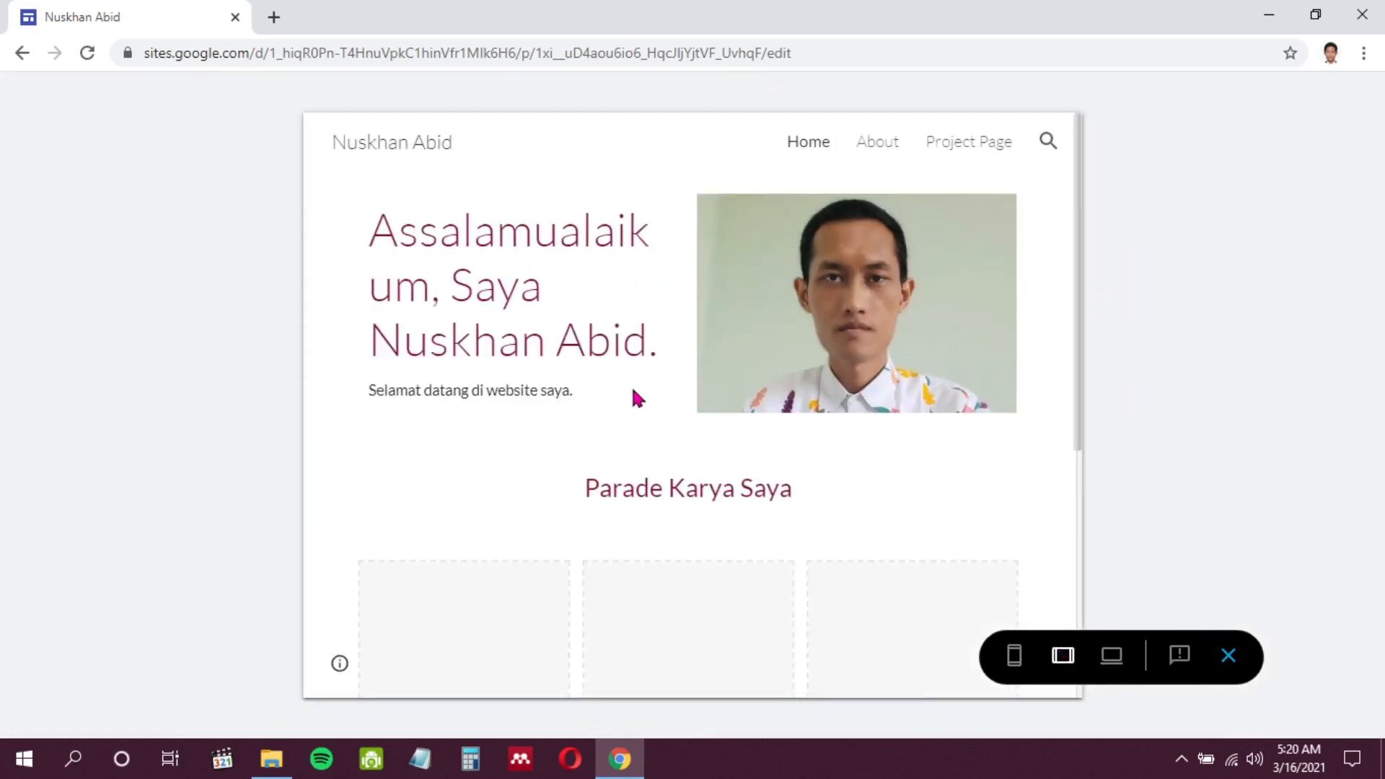
{"action": "left_click", "coordinate": [1014, 656]}
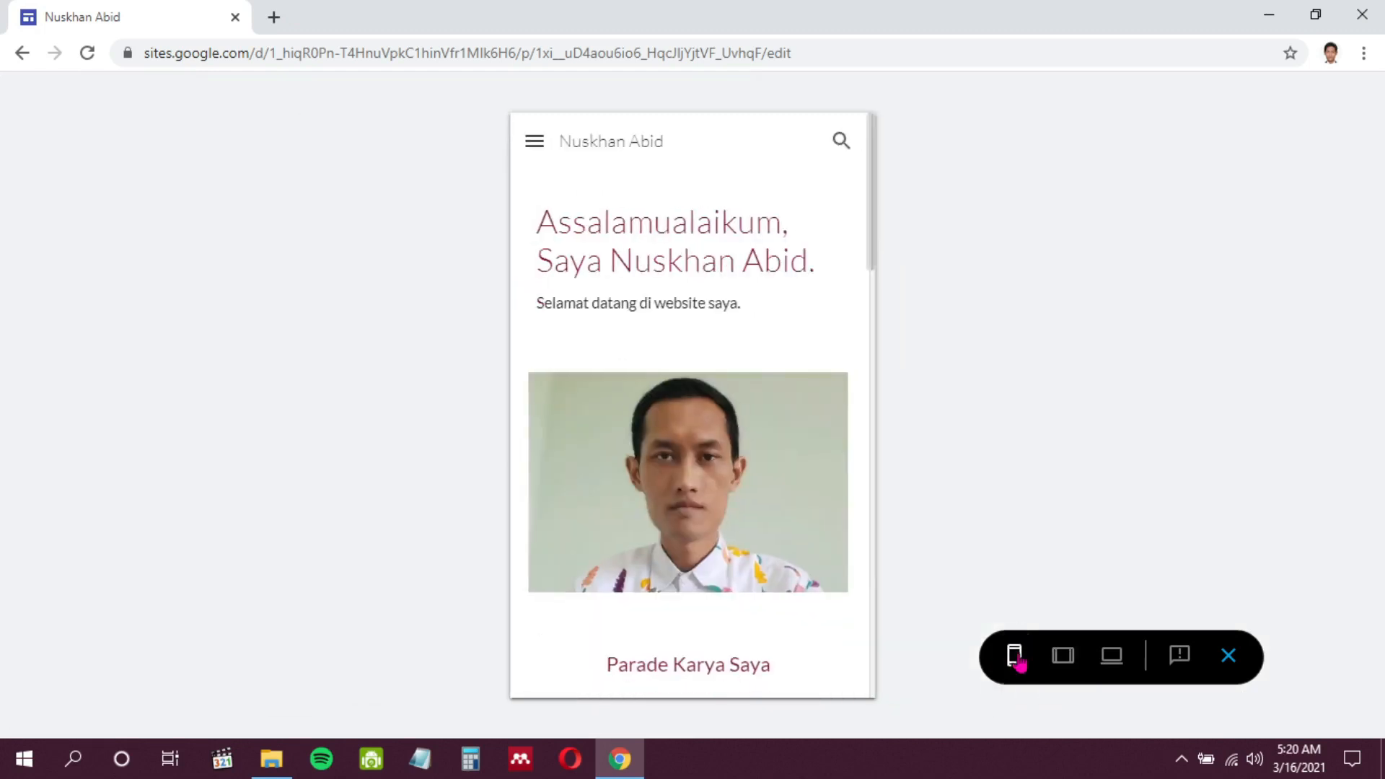
{"action": "scroll", "coordinate": [792, 306], "scroll_direction": "down", "scroll_amount": 5}
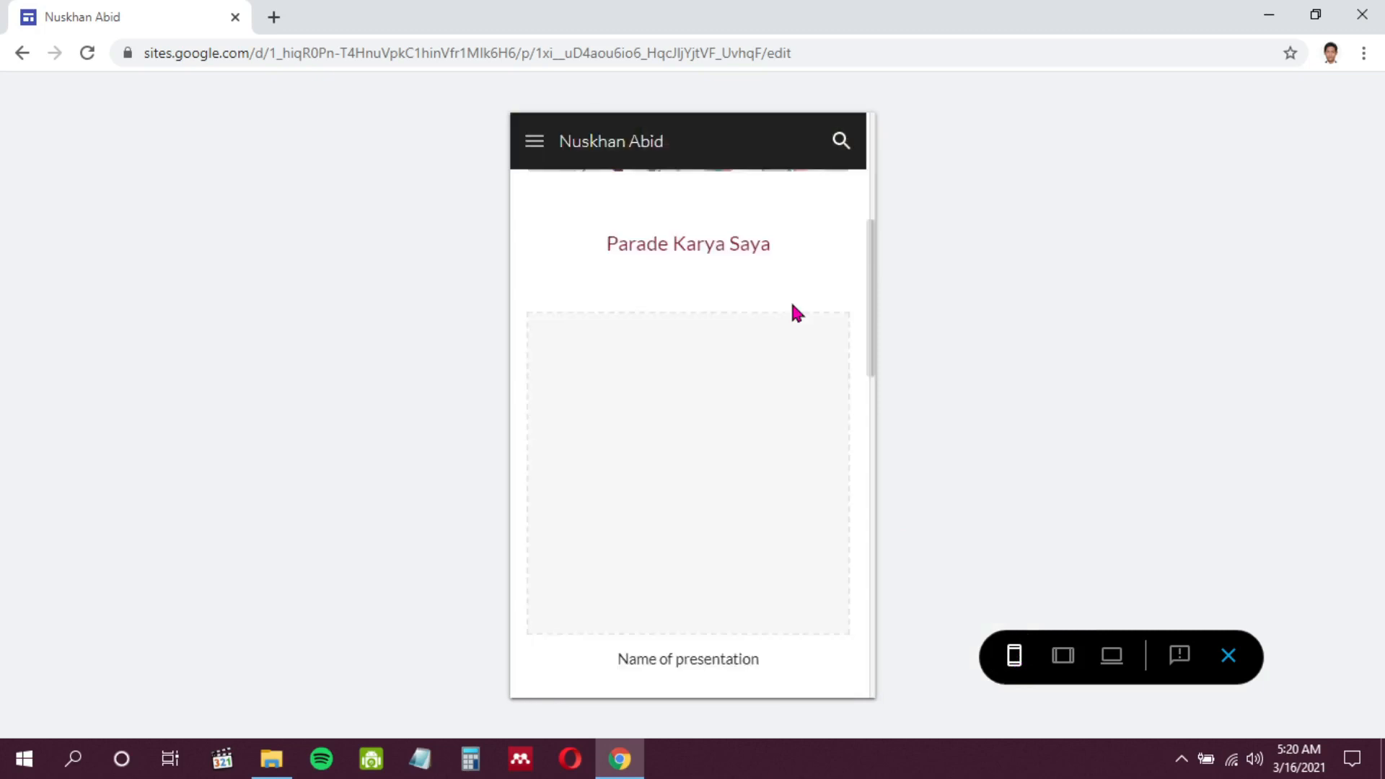
{"action": "scroll", "coordinate": [793, 305], "scroll_direction": "up", "scroll_amount": 5}
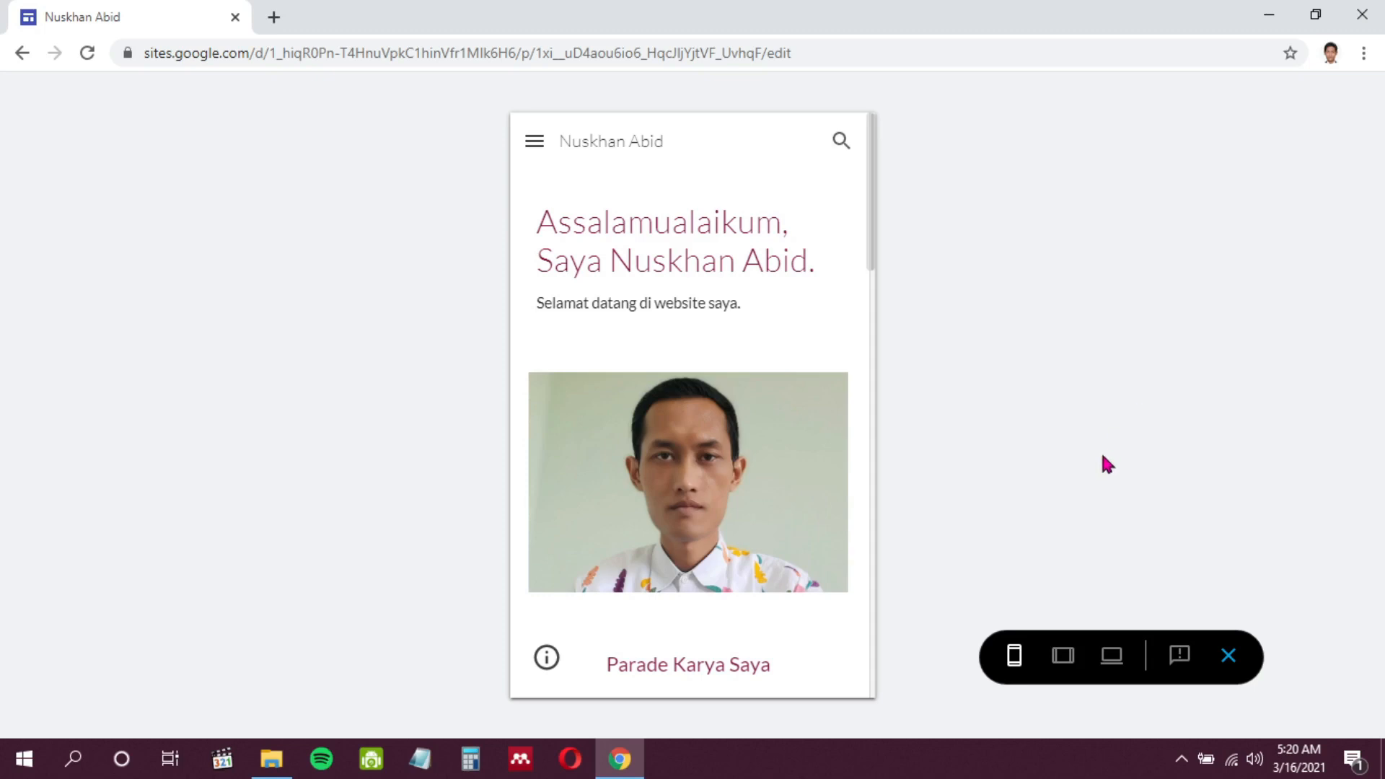
{"action": "left_click", "coordinate": [1115, 664]}
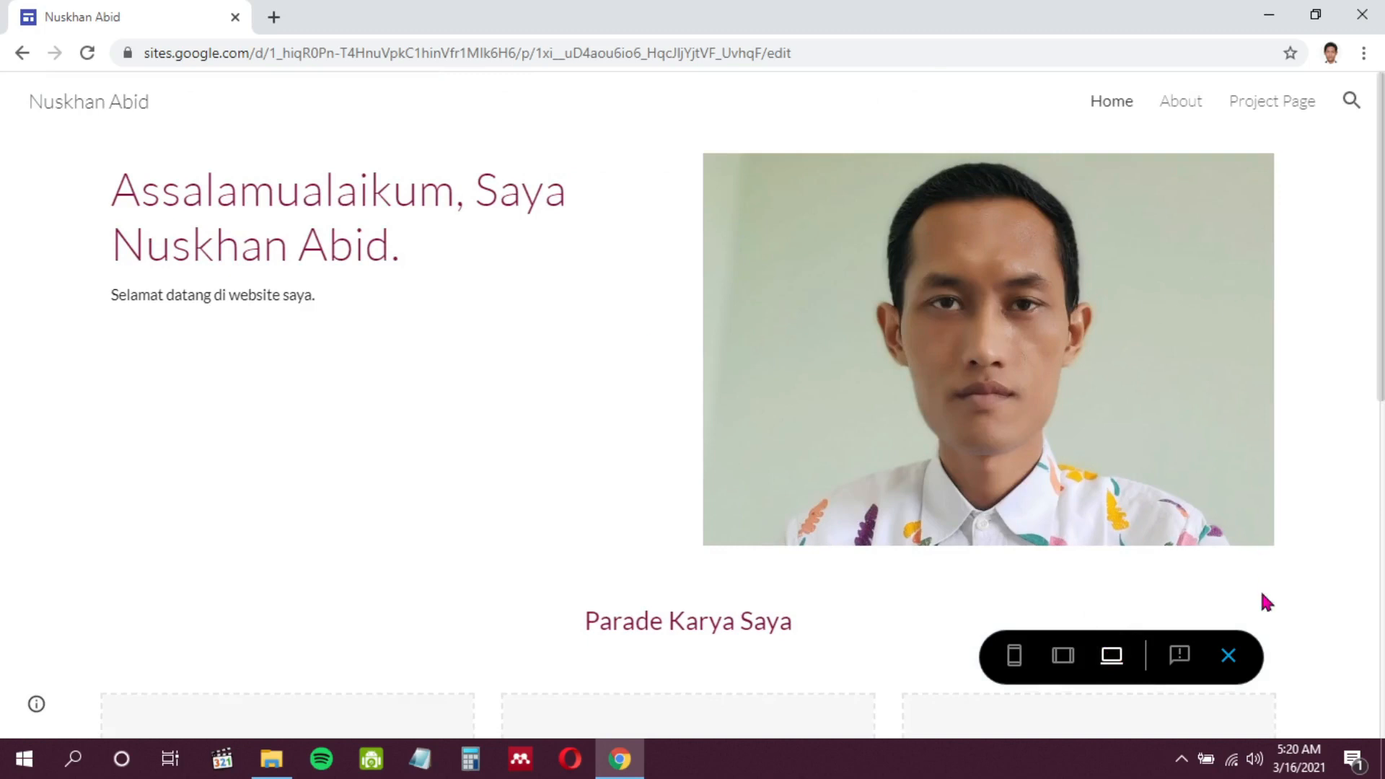
{"action": "left_click", "coordinate": [1227, 664]}
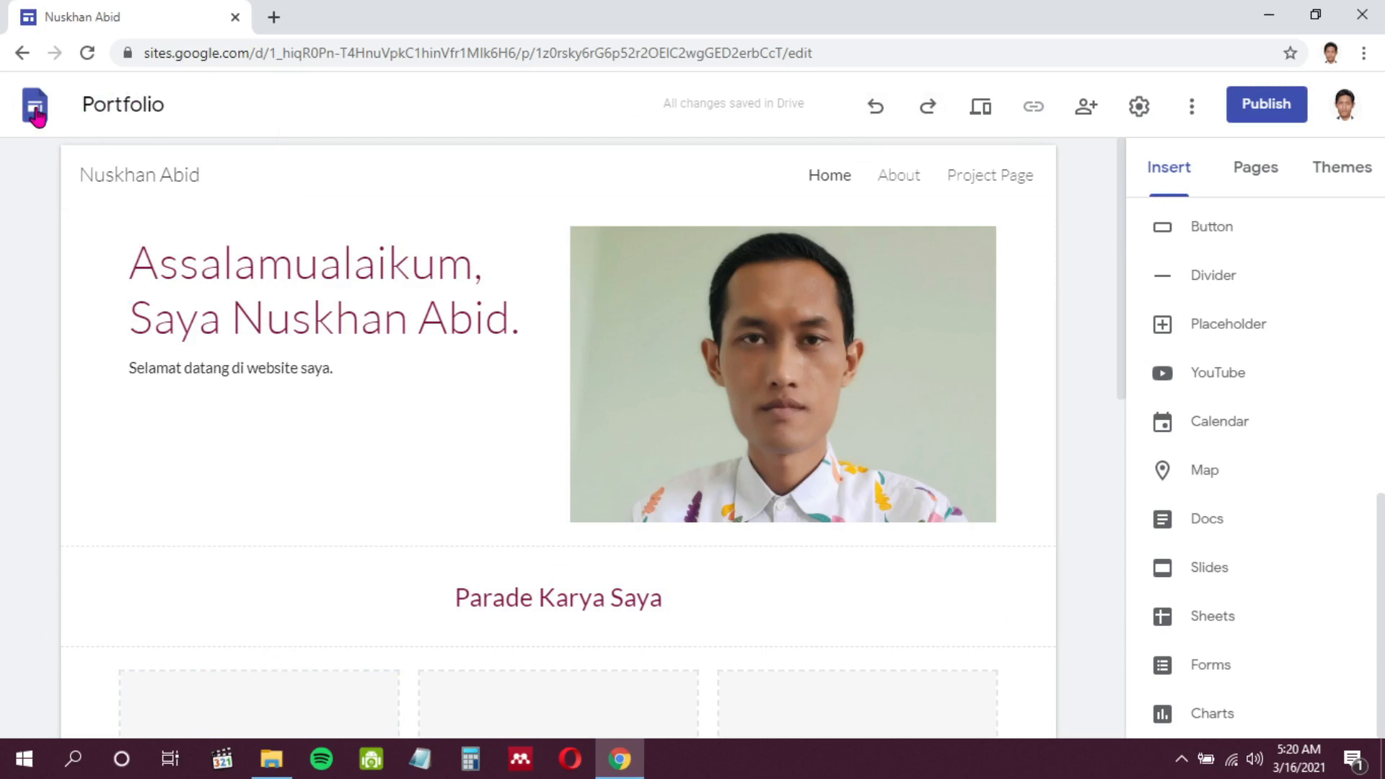
Step: Rename the site file from the Home page editor to "Contoh Portfolio" followed by the site owner's first name
{"action": "left_click", "coordinate": [182, 103]}
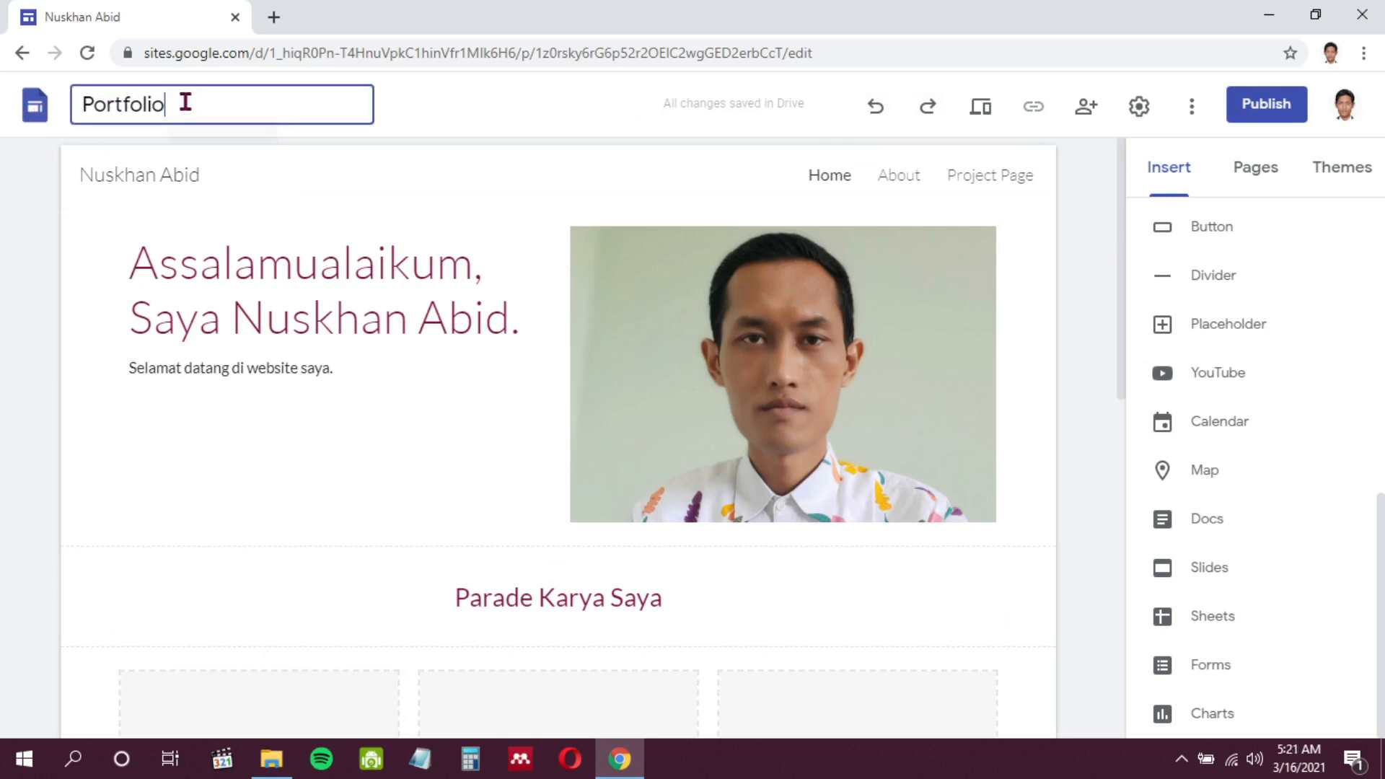
{"action": "left_click", "coordinate": [85, 104]}
{"action": "type", "text": "Contoh"}
{"action": "key", "text": "Right"}
{"action": "key", "text": "Right"}
{"action": "key", "text": "Right"}
{"action": "key", "text": "Right"}
{"action": "key", "text": "Right"}
{"action": "key", "text": "Right"}
{"action": "key", "text": "Right"}
{"action": "key", "text": "Right"}
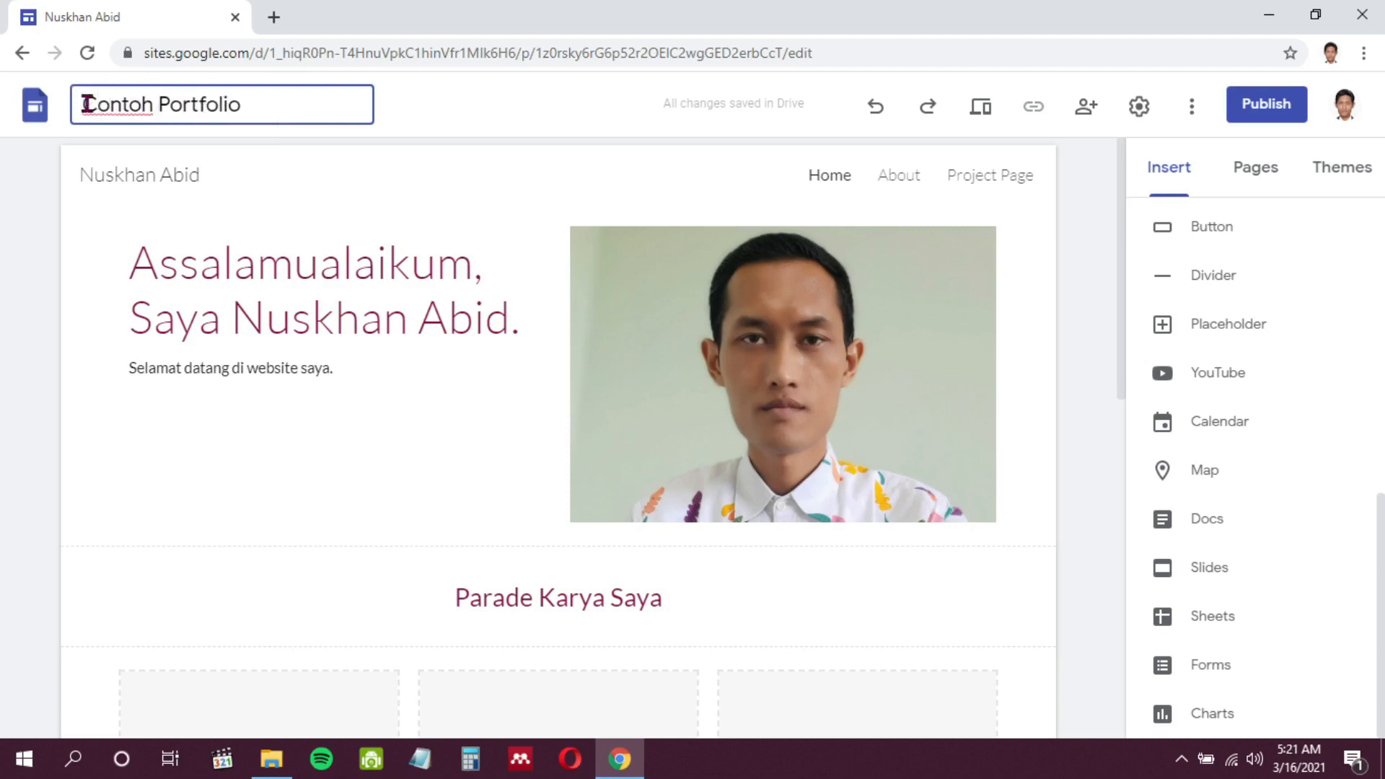
{"action": "type", "text": "Nuskhan"}
{"action": "left_click", "coordinate": [1089, 244]}
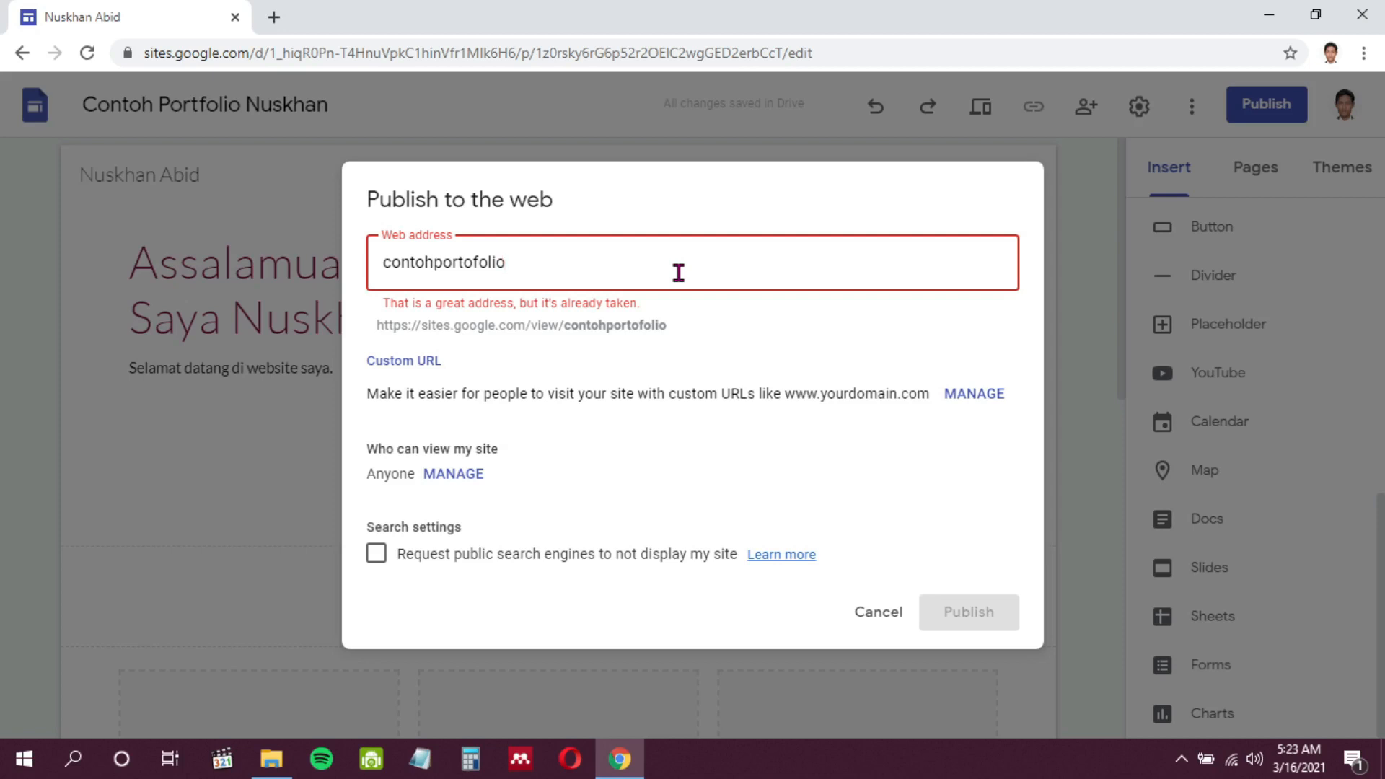
Step: Complete the web address as contohportofolio1, review who can view the site, and publish it to the web
{"action": "type", "text": "1"}
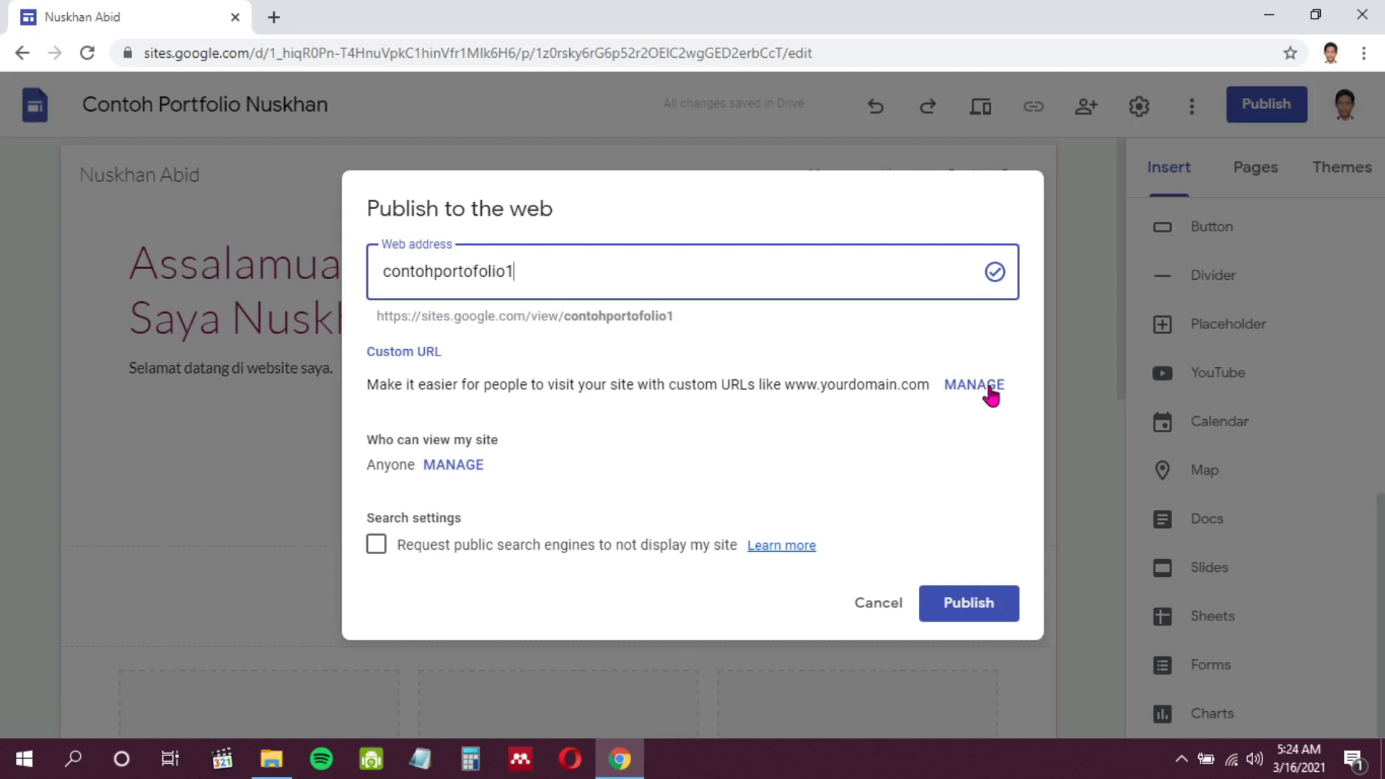
{"action": "left_click_drag", "start_coordinate": [370, 442], "coordinate": [499, 440]}
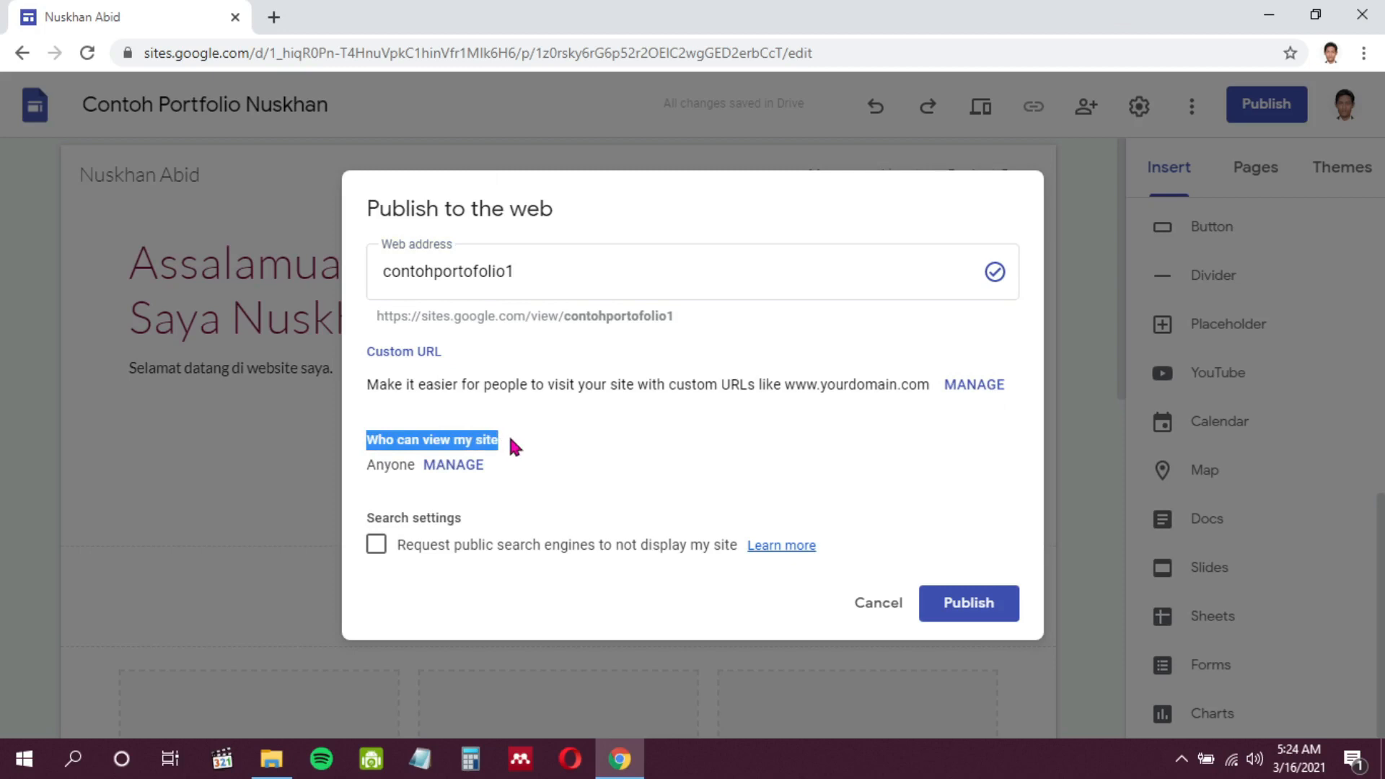
{"action": "left_click", "coordinate": [507, 437]}
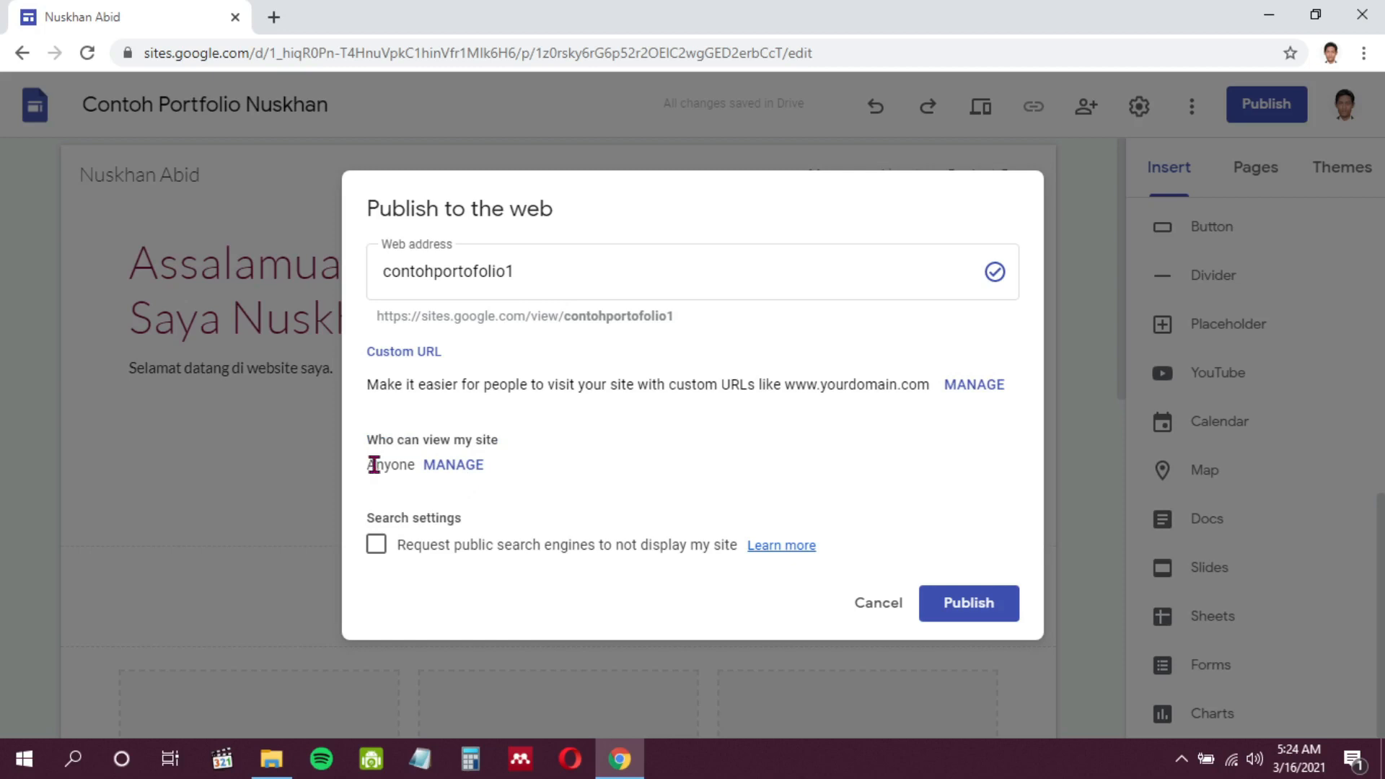
{"action": "left_click_drag", "start_coordinate": [368, 463], "coordinate": [415, 463]}
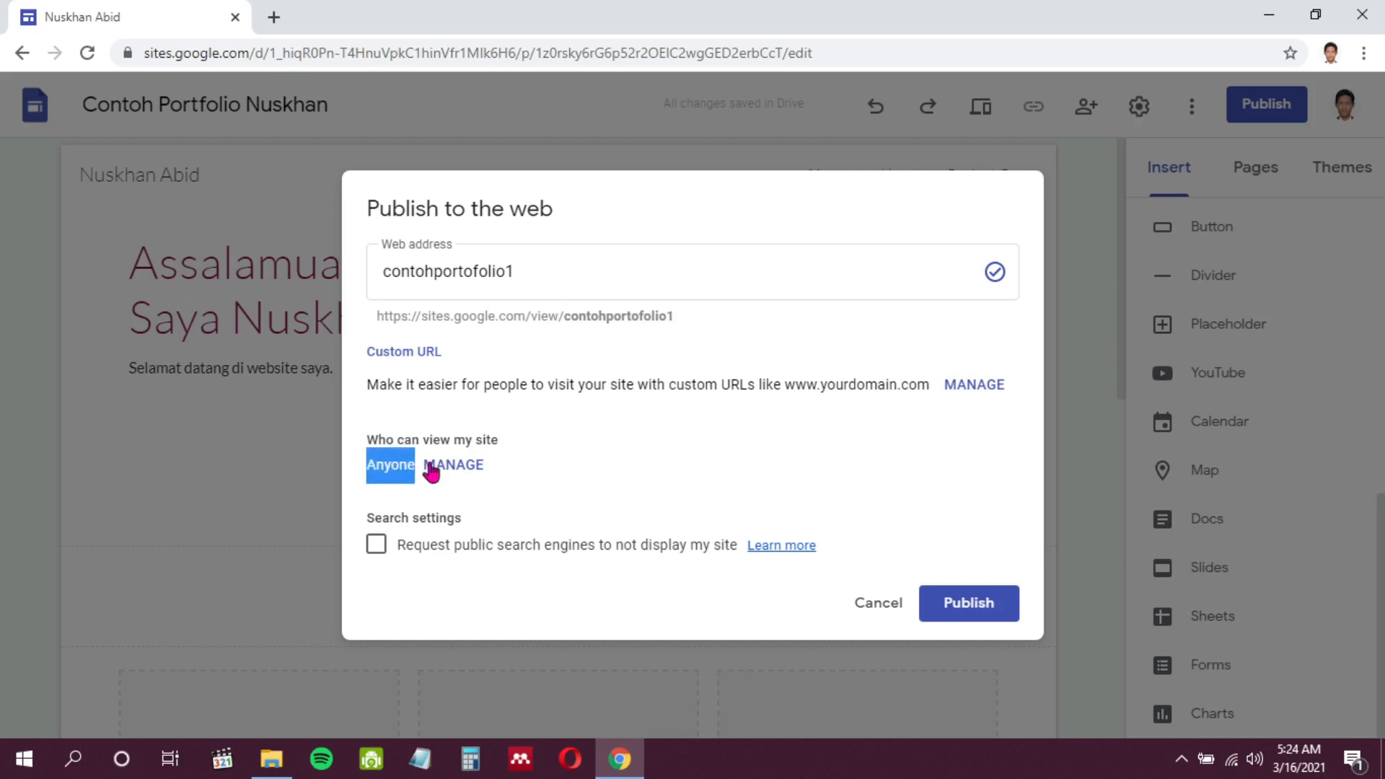
{"action": "left_click", "coordinate": [657, 427]}
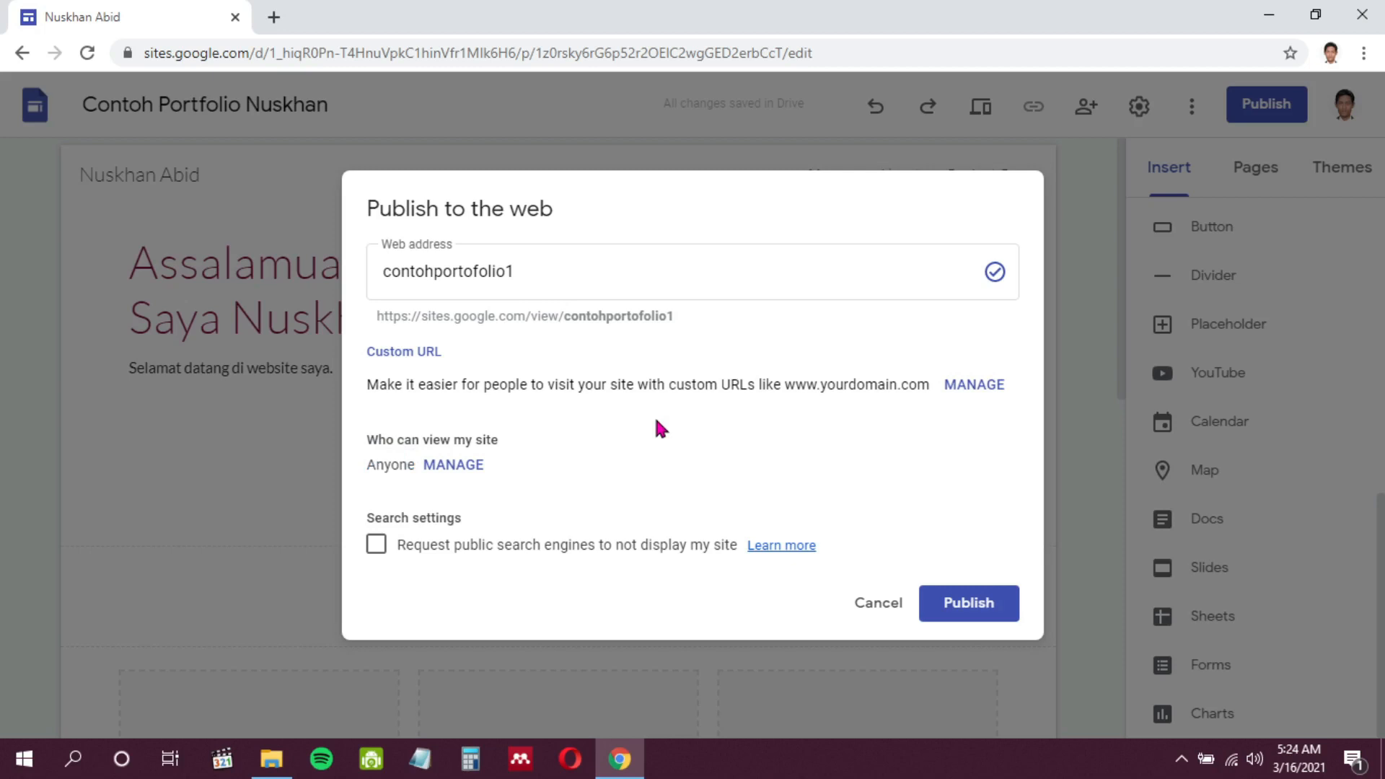
{"action": "left_click", "coordinate": [968, 603]}
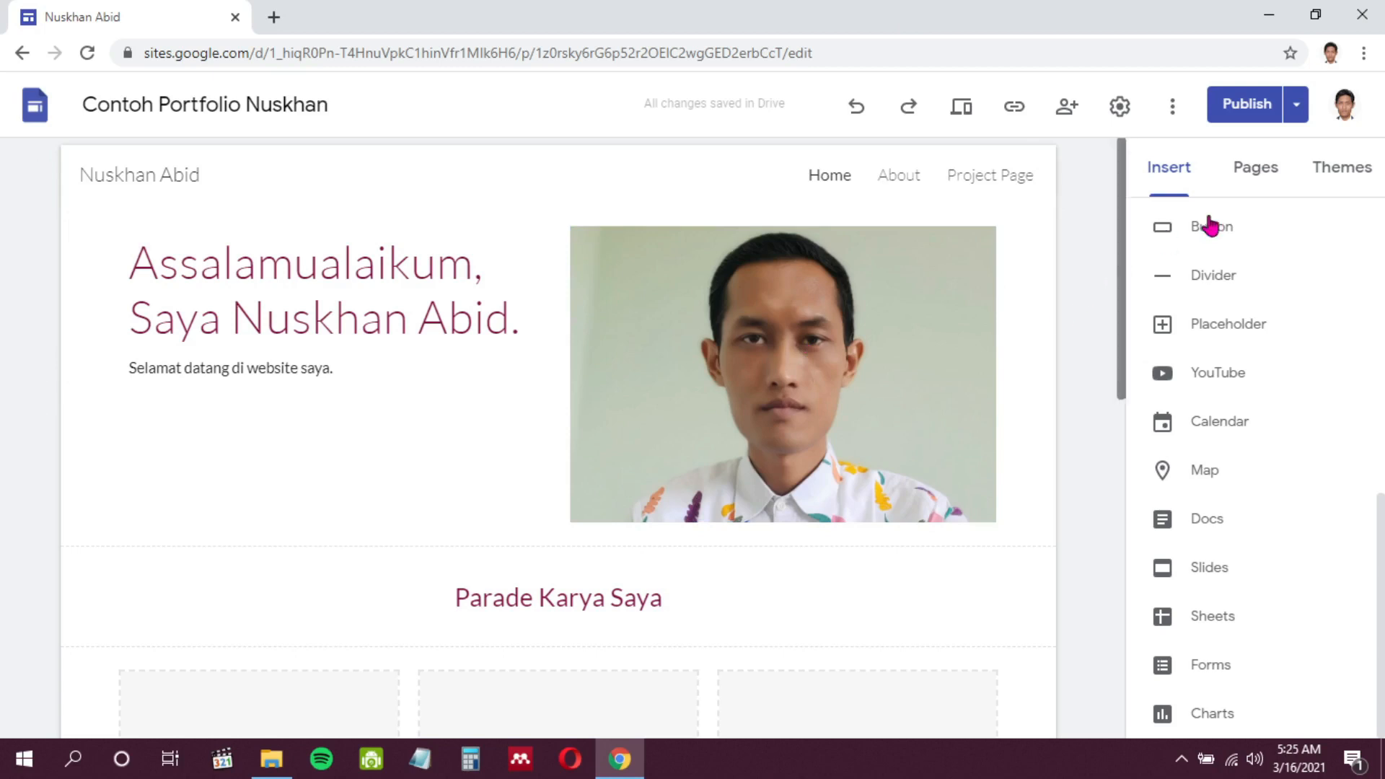
Step: Review the publishing options and open the published site for viewing
{"action": "left_click", "coordinate": [1297, 110]}
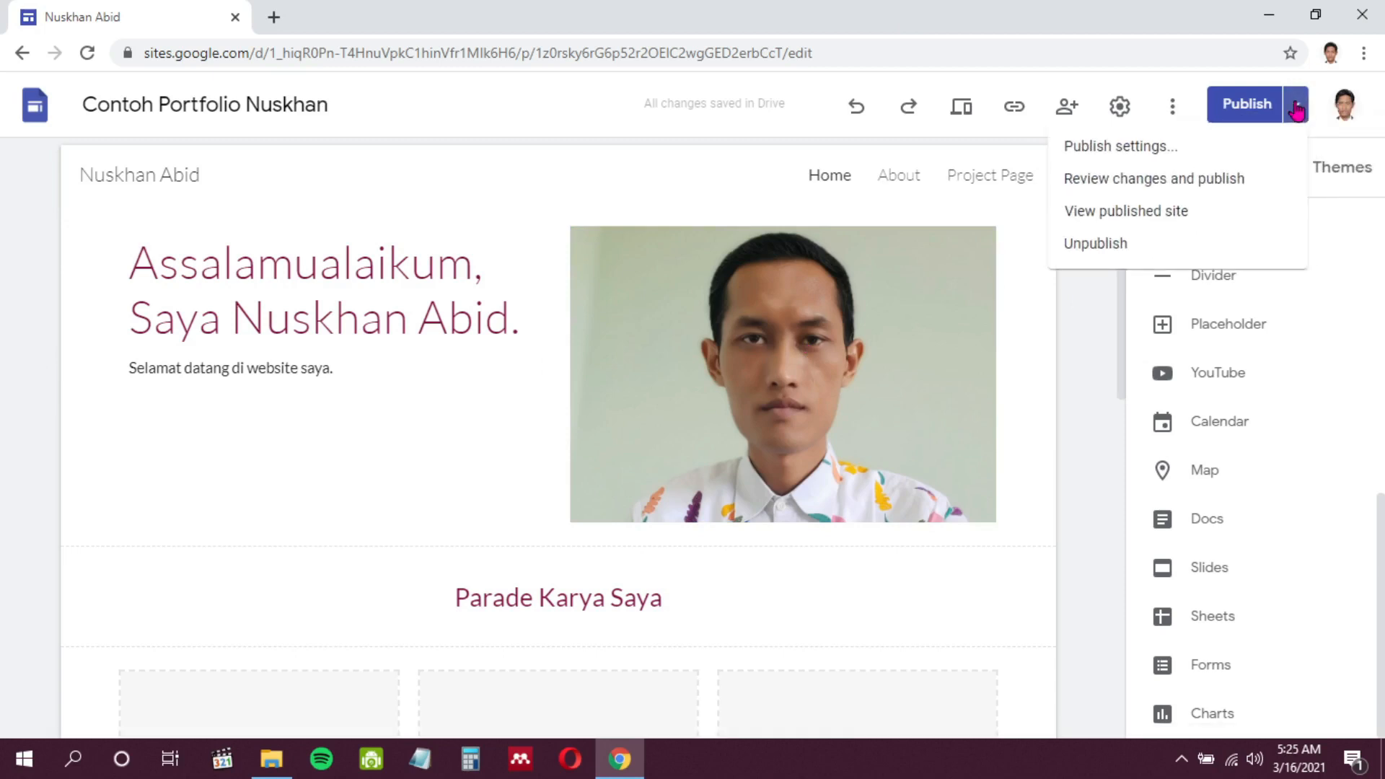
{"action": "left_click", "coordinate": [1088, 321]}
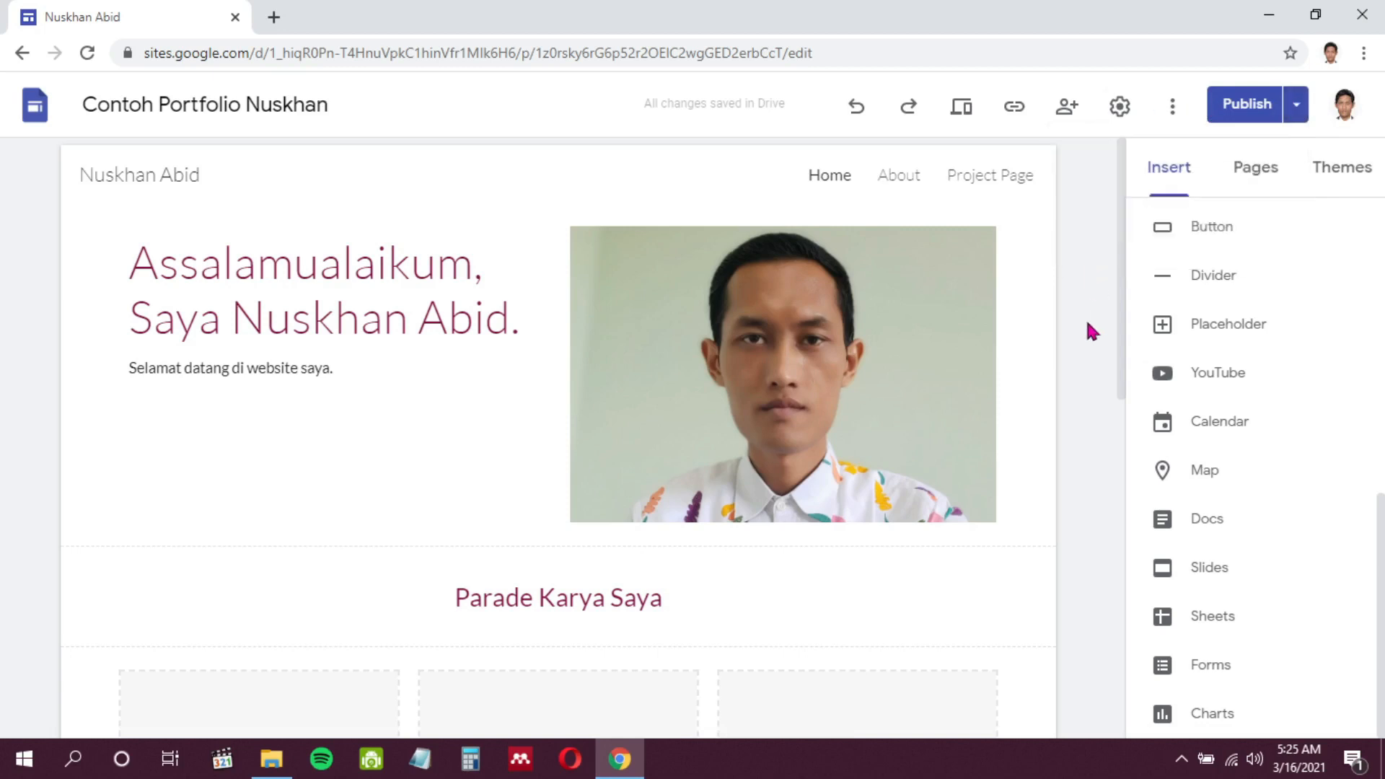
{"action": "left_click", "coordinate": [1298, 106]}
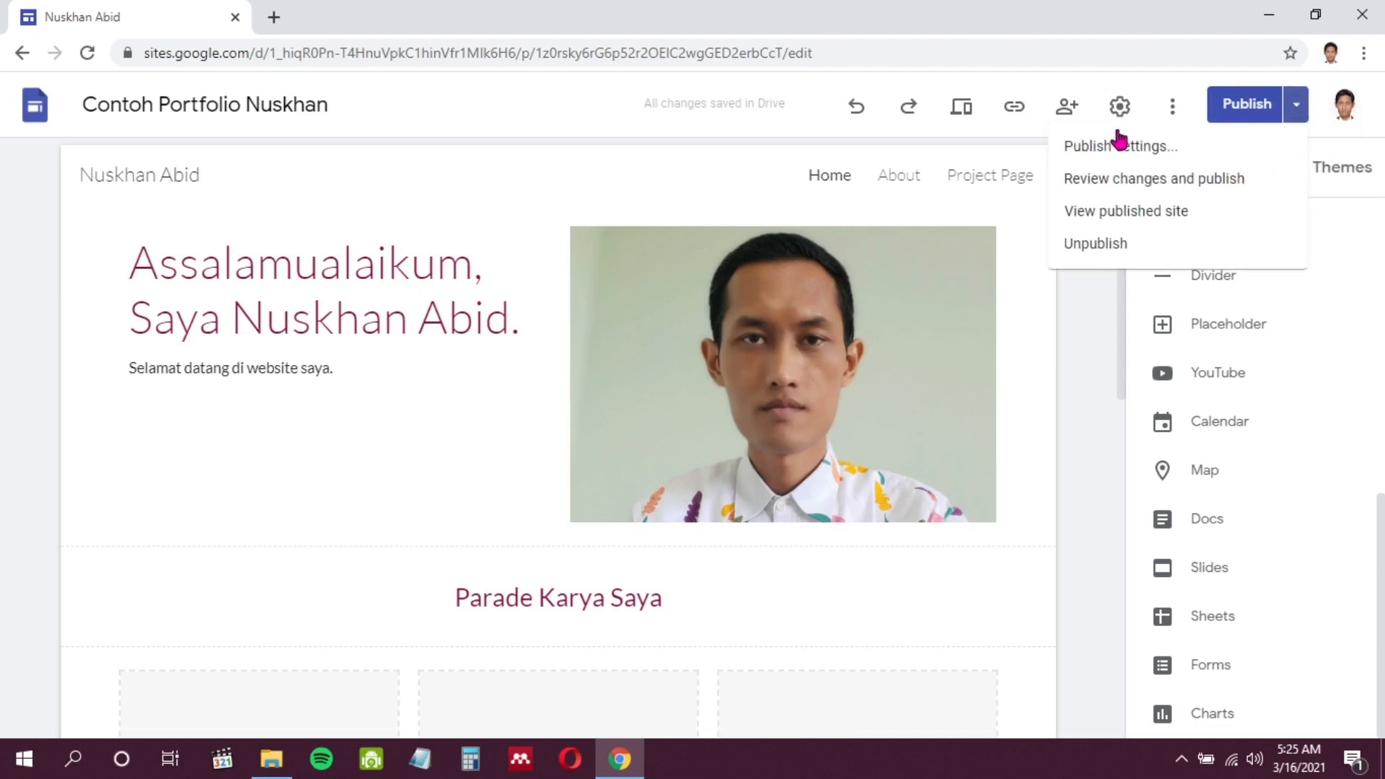
{"action": "left_click", "coordinate": [1096, 213]}
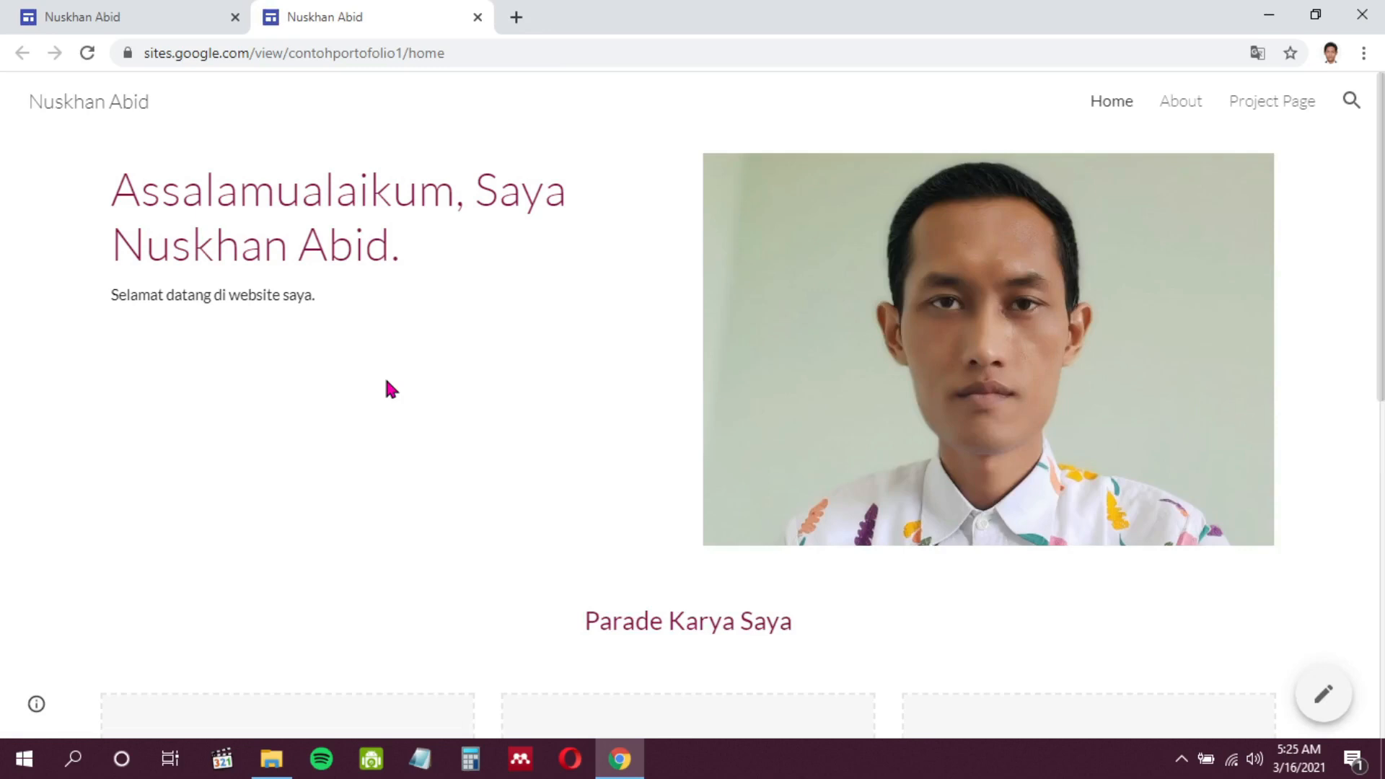
Step: Look through the published Home and About pages and select the About page's web address
{"action": "scroll", "coordinate": [400, 312], "scroll_direction": "down", "scroll_amount": 7}
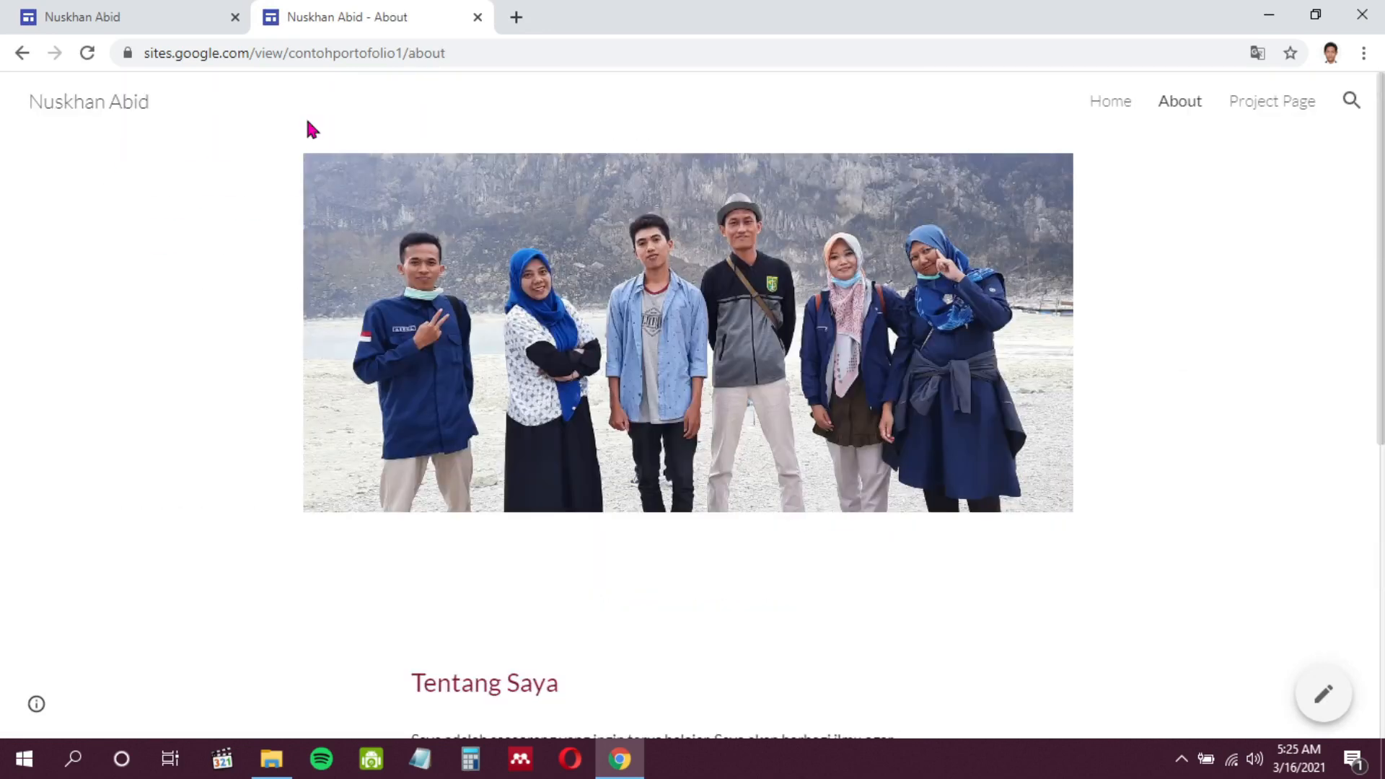
{"action": "scroll", "coordinate": [311, 129], "scroll_direction": "down", "scroll_amount": 1}
{"action": "scroll", "coordinate": [310, 130], "scroll_direction": "down", "scroll_amount": 6}
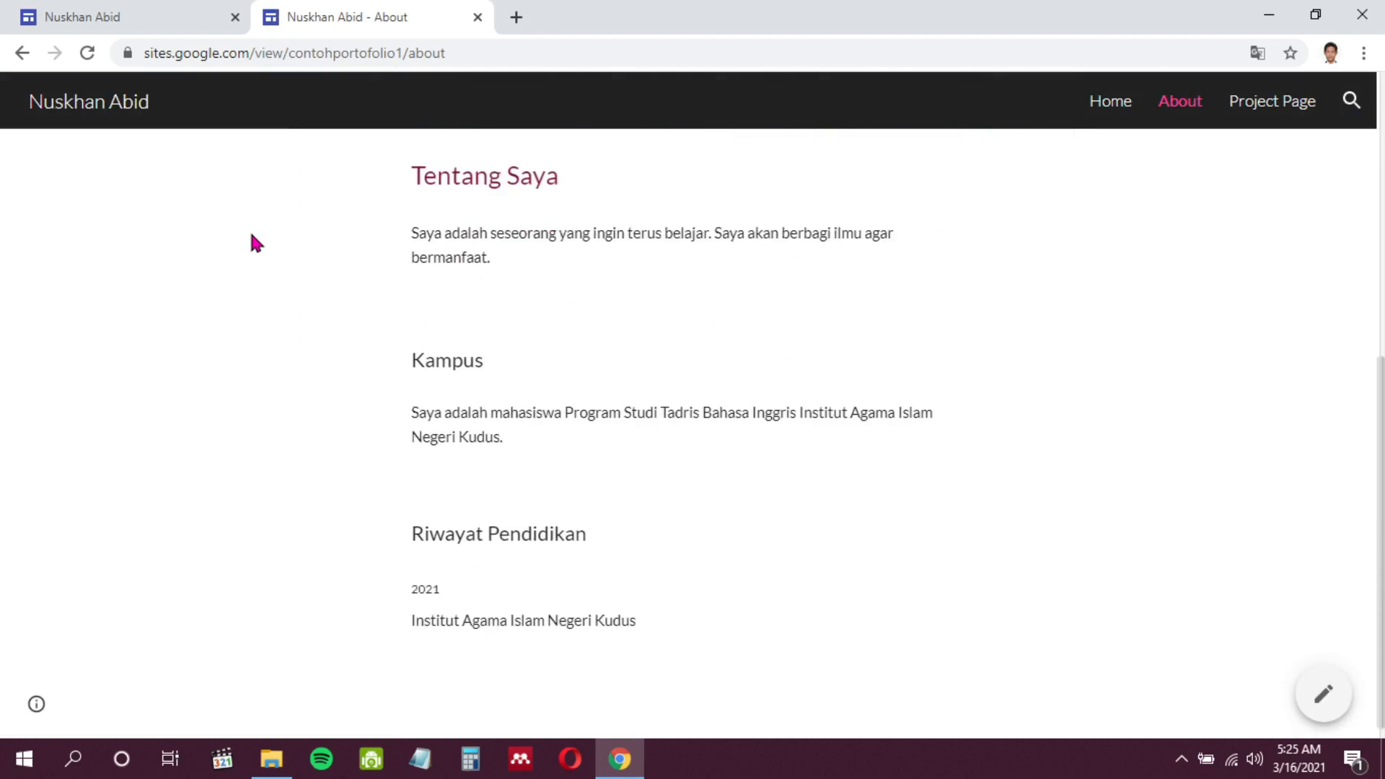
{"action": "left_click", "coordinate": [490, 52]}
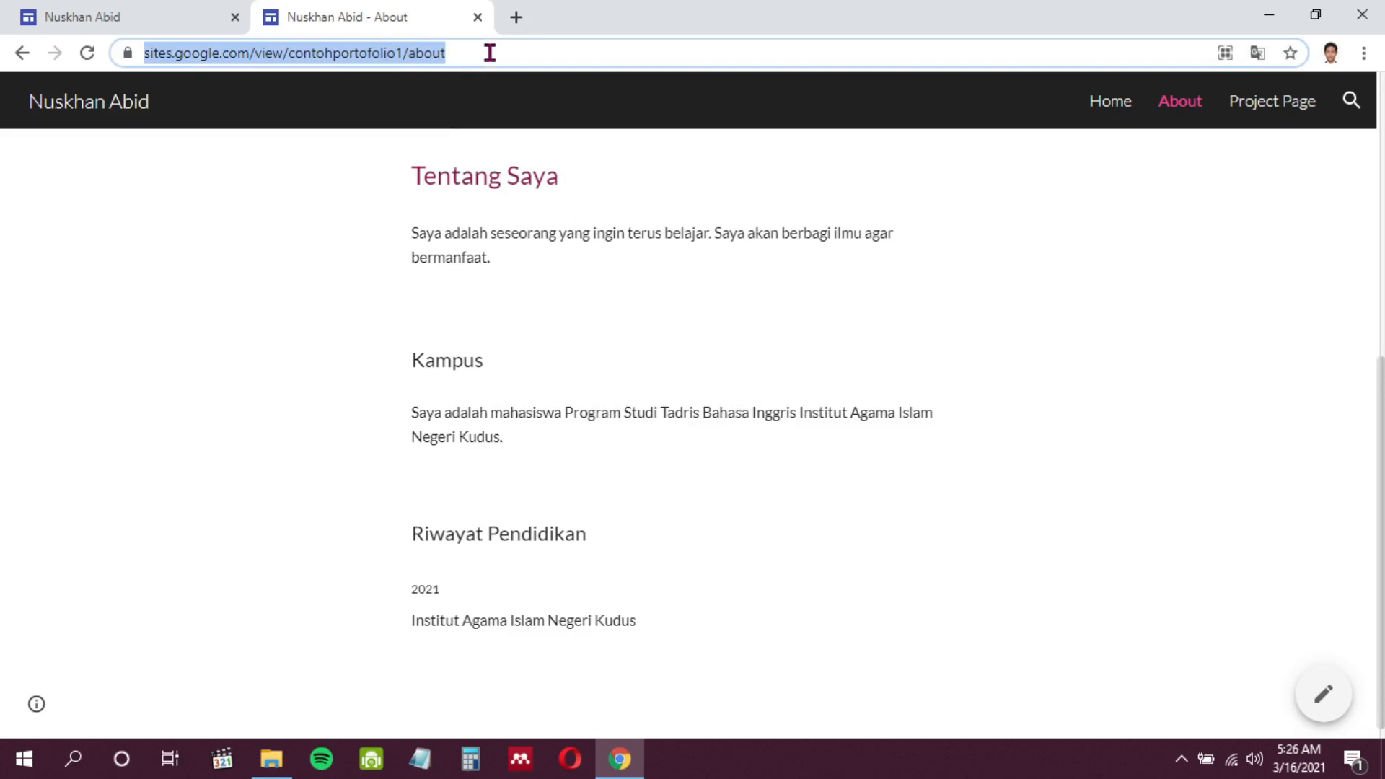
{"action": "scroll", "coordinate": [778, 393], "scroll_direction": "up", "scroll_amount": 7}
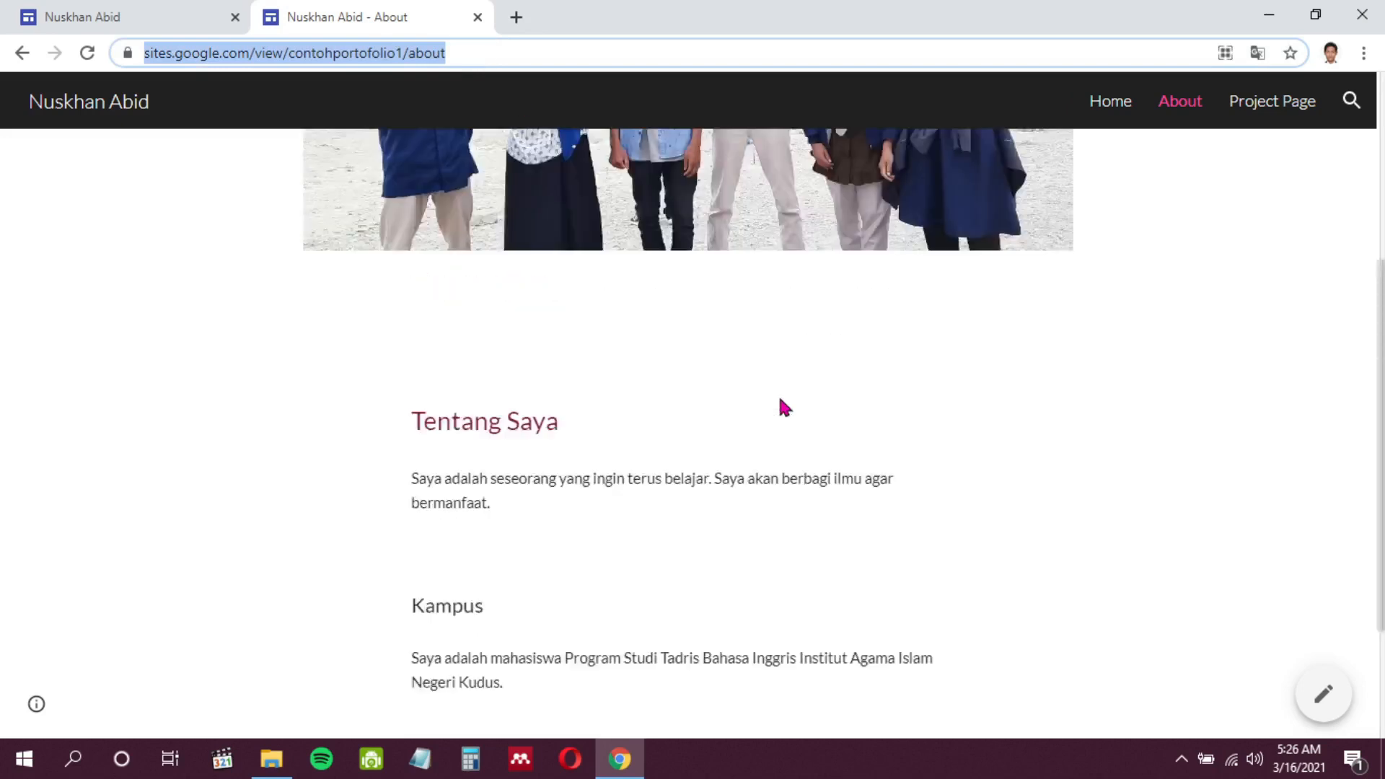